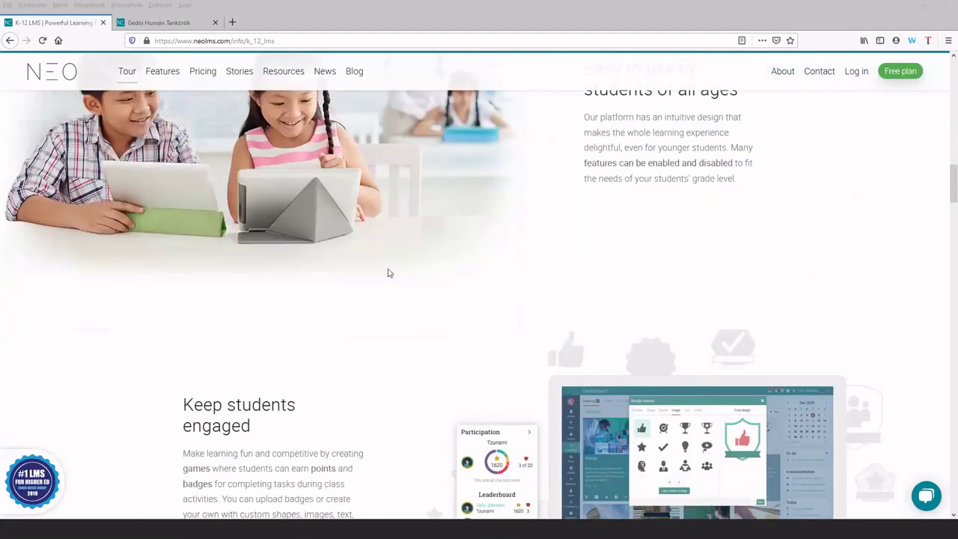
- Switch the website's display language from the page footer to Magyar
{"action": "scroll", "coordinate": [388, 273], "scroll_direction": "down", "scroll_amount": 15}
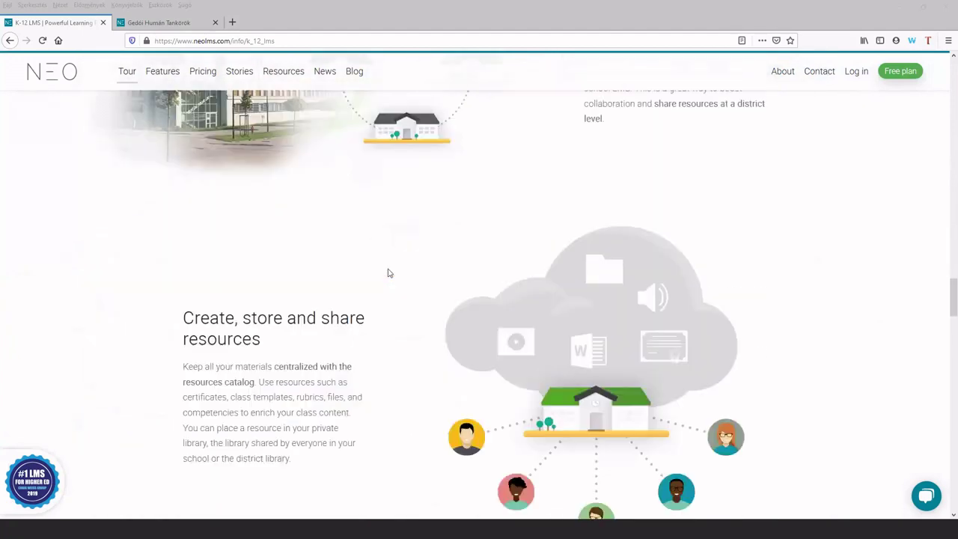
{"action": "scroll", "coordinate": [388, 273], "scroll_direction": "down", "scroll_amount": 15}
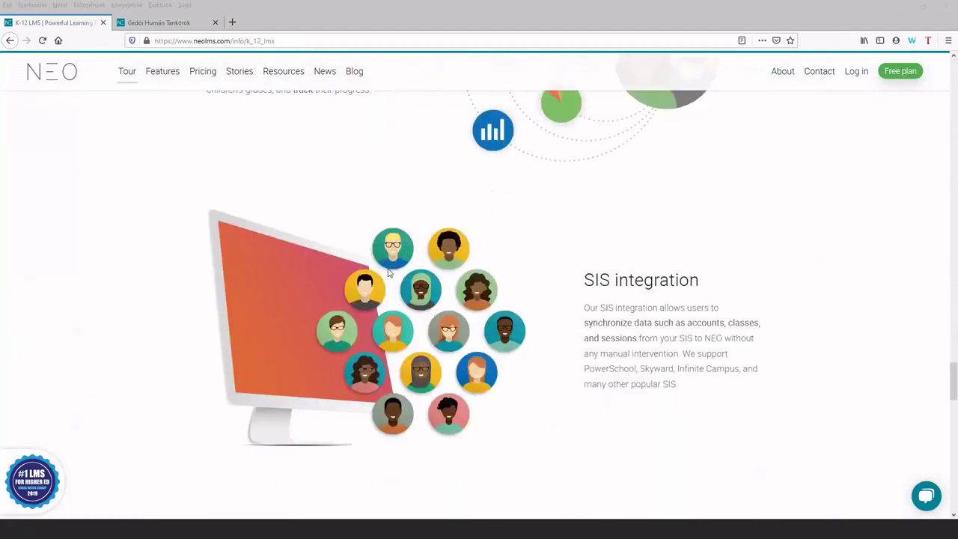
{"action": "scroll", "coordinate": [387, 274], "scroll_direction": "down", "scroll_amount": 5}
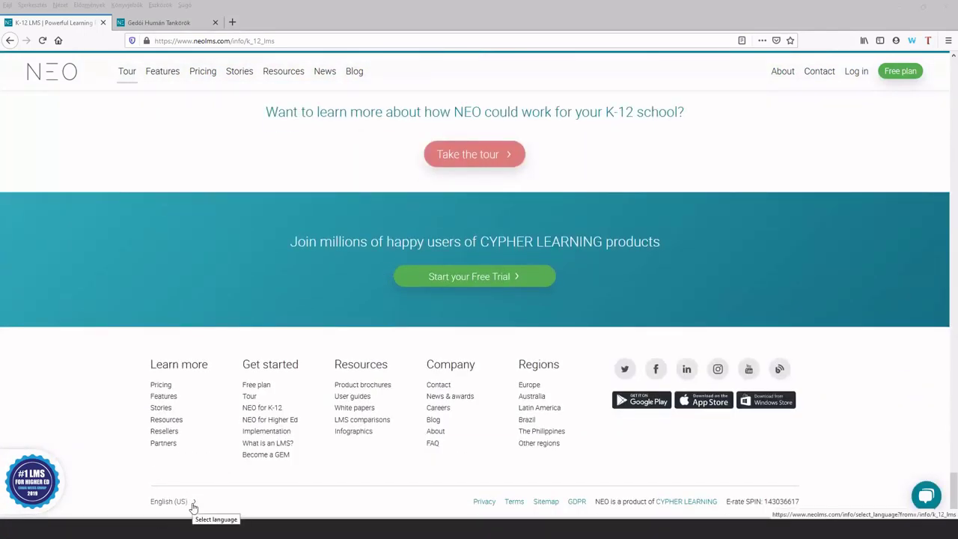
{"action": "left_click", "coordinate": [191, 501]}
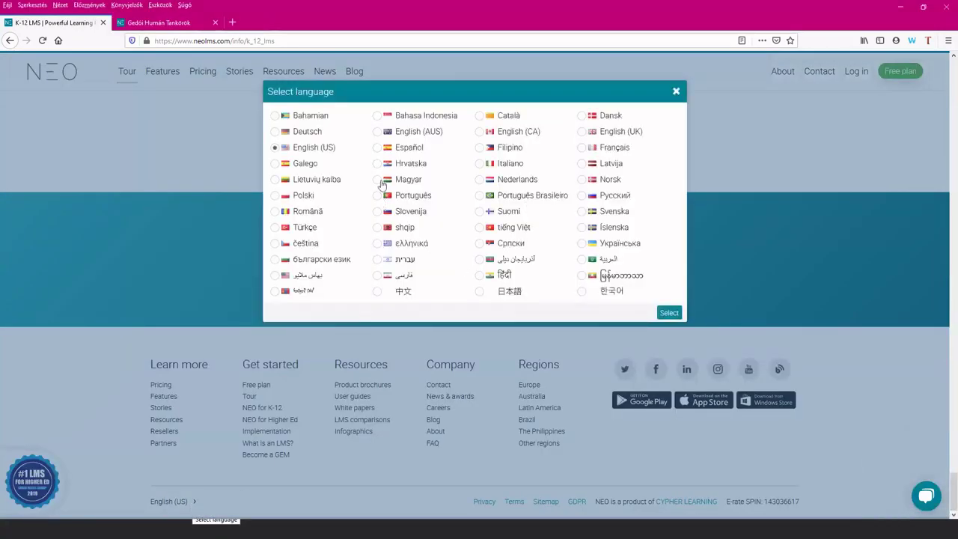
{"action": "left_click", "coordinate": [377, 180]}
{"action": "left_click", "coordinate": [666, 313]}
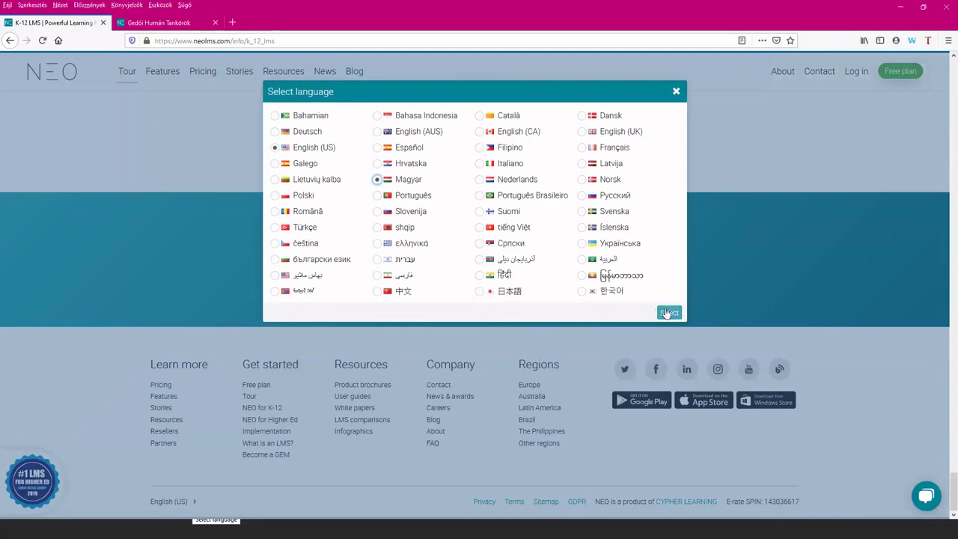
{"action": "left_click", "coordinate": [666, 313]}
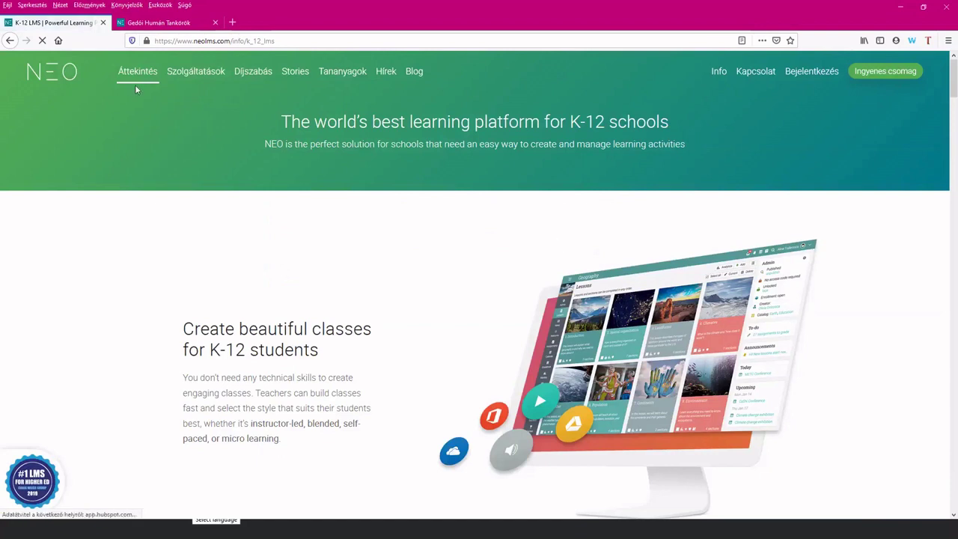
- Open the Szolgáltatások page with the Free and Premium plan comparison and dismiss the chat assistant's message
{"action": "left_click", "coordinate": [196, 78]}
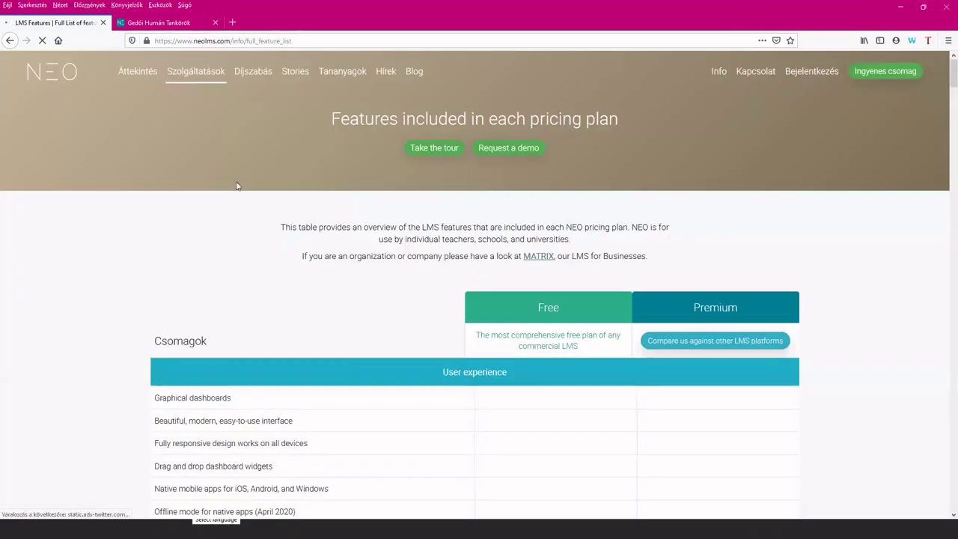
{"action": "scroll", "coordinate": [234, 188], "scroll_direction": "down", "scroll_amount": 3}
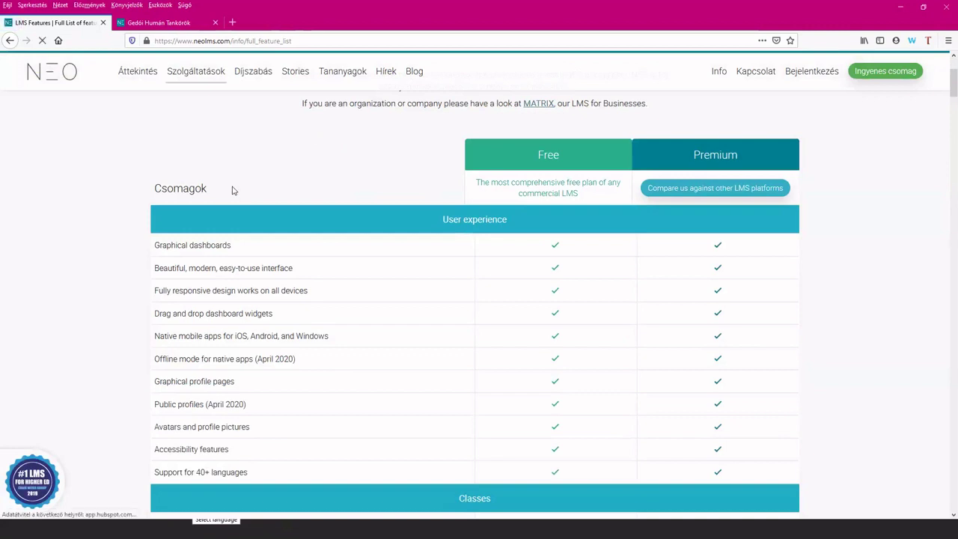
{"action": "scroll", "coordinate": [232, 190], "scroll_direction": "up", "scroll_amount": 2}
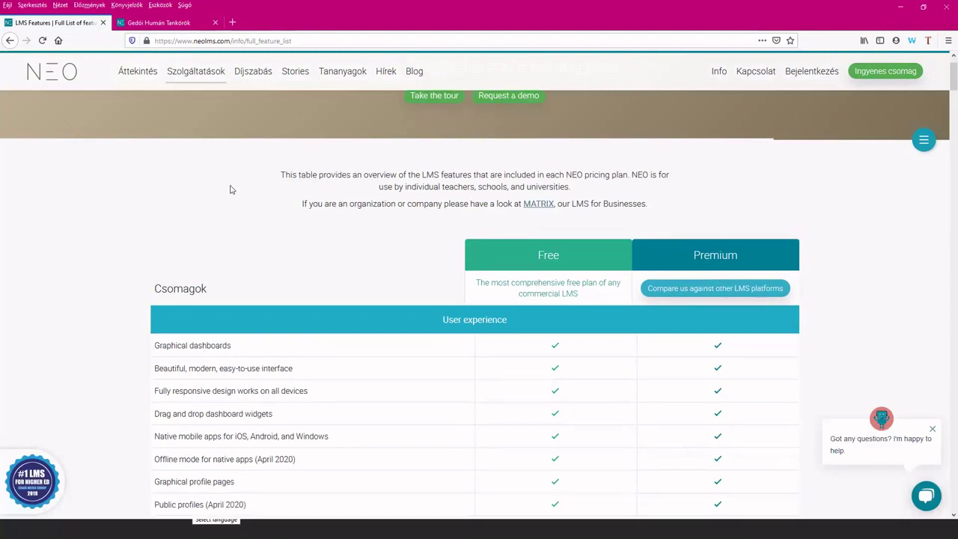
{"action": "scroll", "coordinate": [231, 189], "scroll_direction": "down", "scroll_amount": 1}
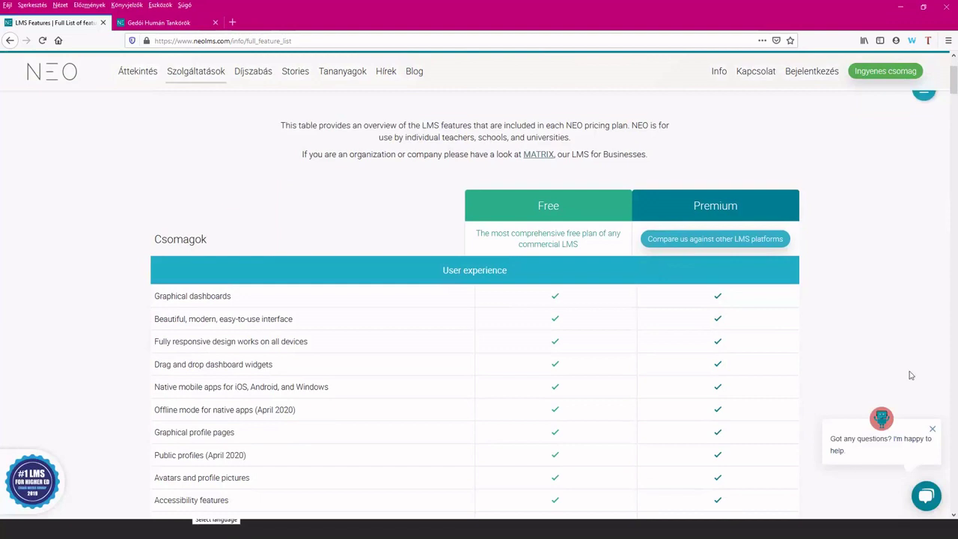
{"action": "left_click", "coordinate": [933, 431]}
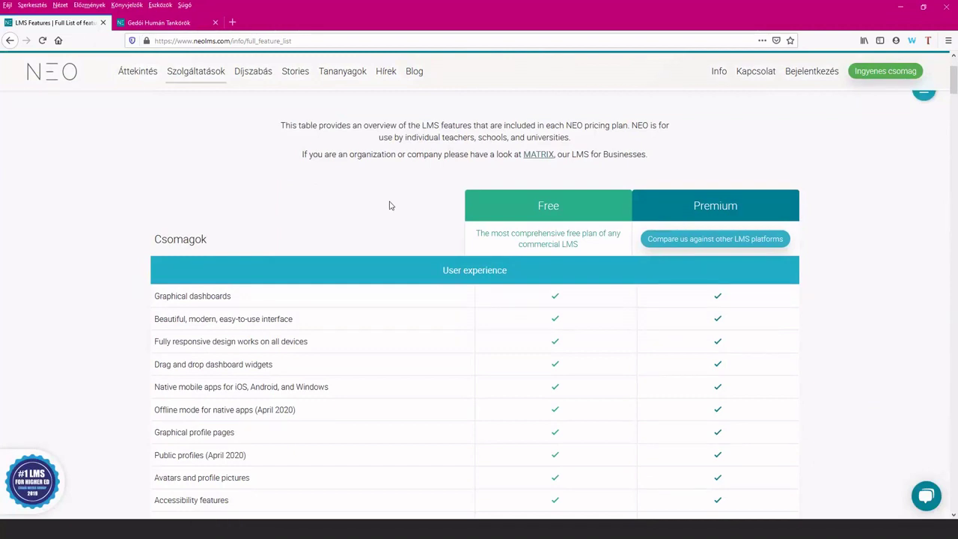
- Examine the user experience, classes, class catalog, content authoring and quiz system features in the Free and Premium plans
{"action": "scroll", "coordinate": [390, 205], "scroll_direction": "down", "scroll_amount": 3}
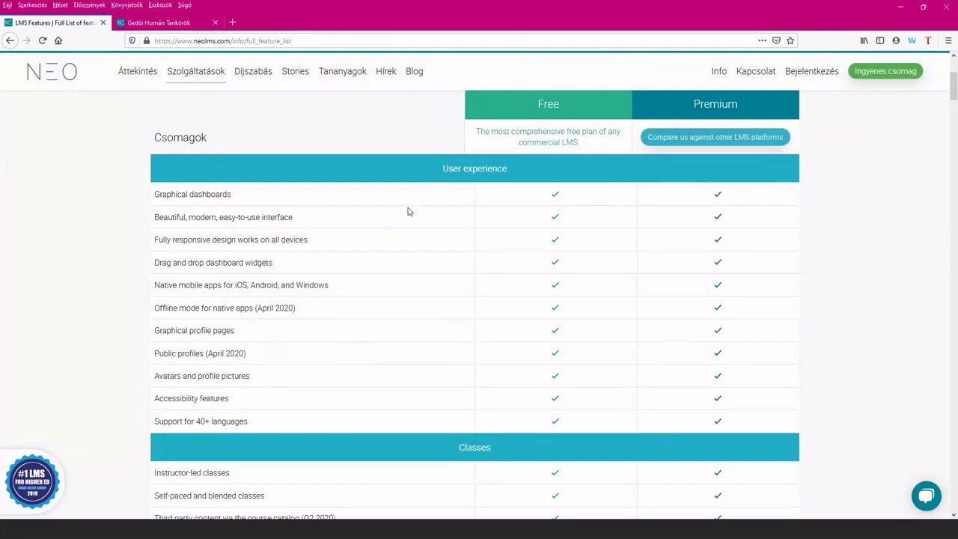
{"action": "scroll", "coordinate": [408, 212], "scroll_direction": "down", "scroll_amount": 1}
{"action": "scroll", "coordinate": [408, 211], "scroll_direction": "down", "scroll_amount": 4}
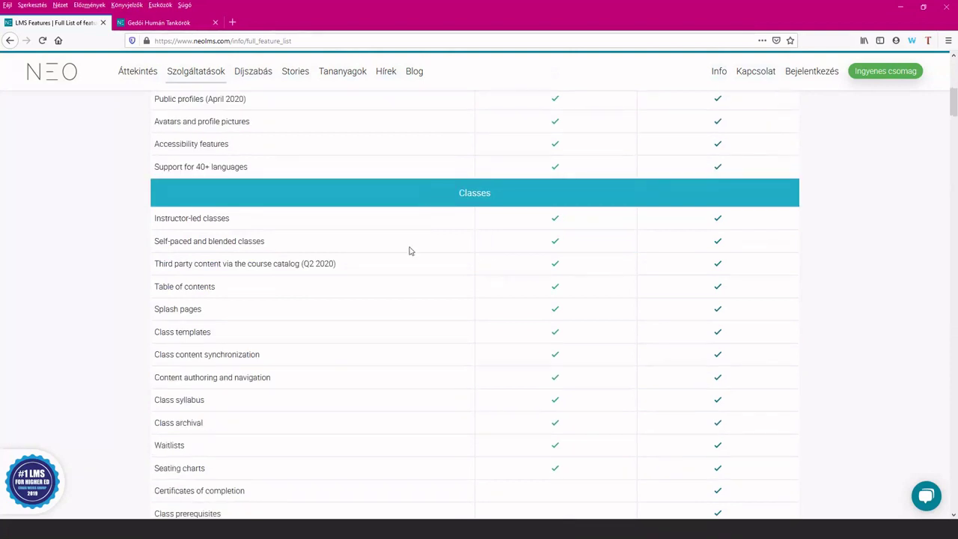
{"action": "scroll", "coordinate": [409, 251], "scroll_direction": "down", "scroll_amount": 2}
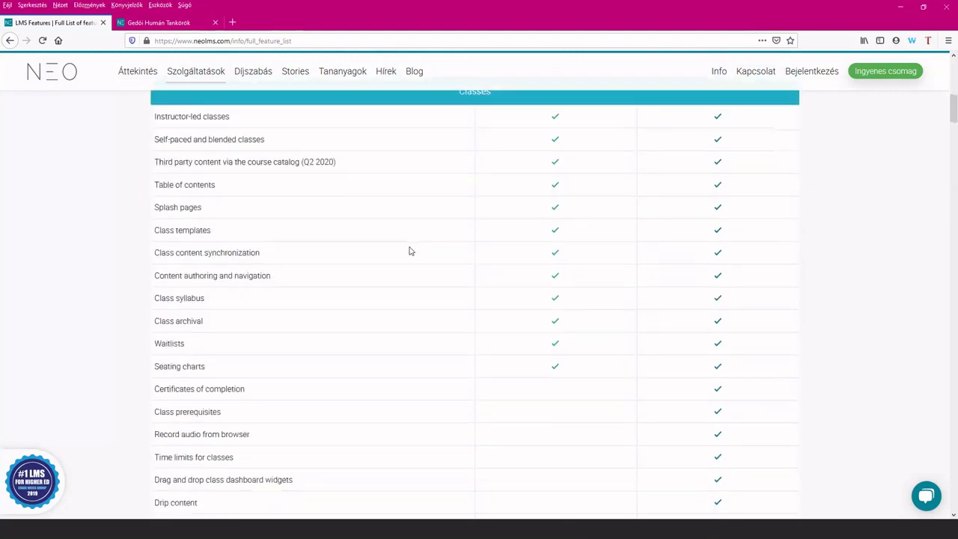
{"action": "scroll", "coordinate": [410, 251], "scroll_direction": "down", "scroll_amount": 5}
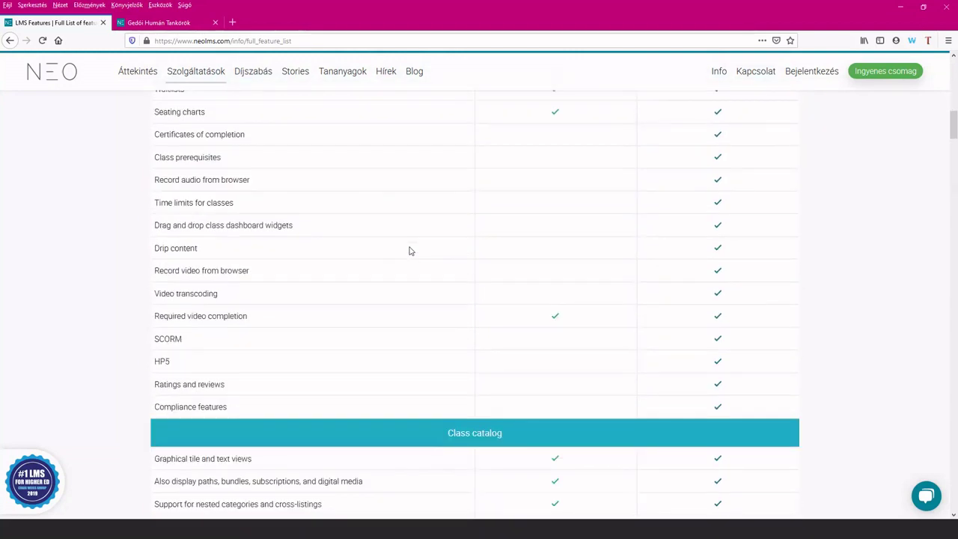
{"action": "scroll", "coordinate": [410, 250], "scroll_direction": "down", "scroll_amount": 2}
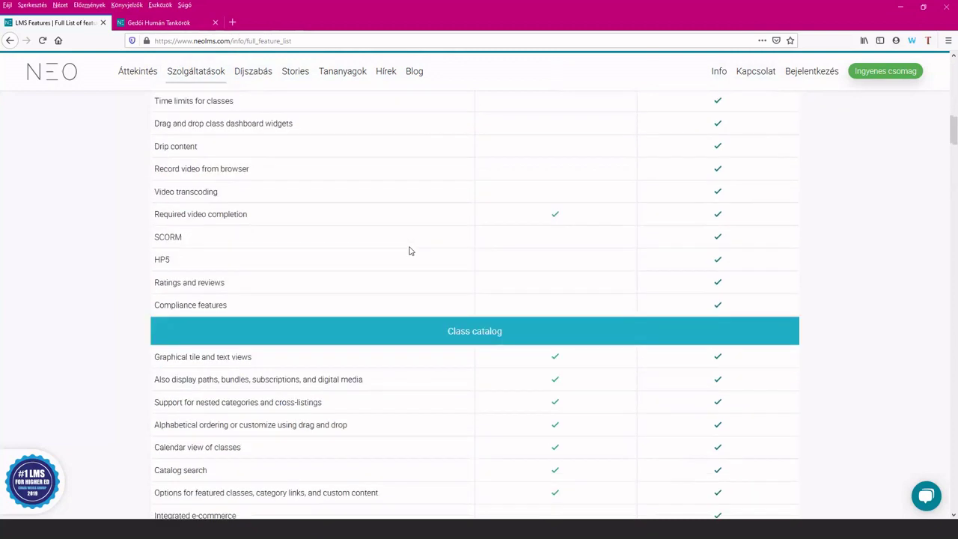
{"action": "scroll", "coordinate": [410, 250], "scroll_direction": "down", "scroll_amount": 3}
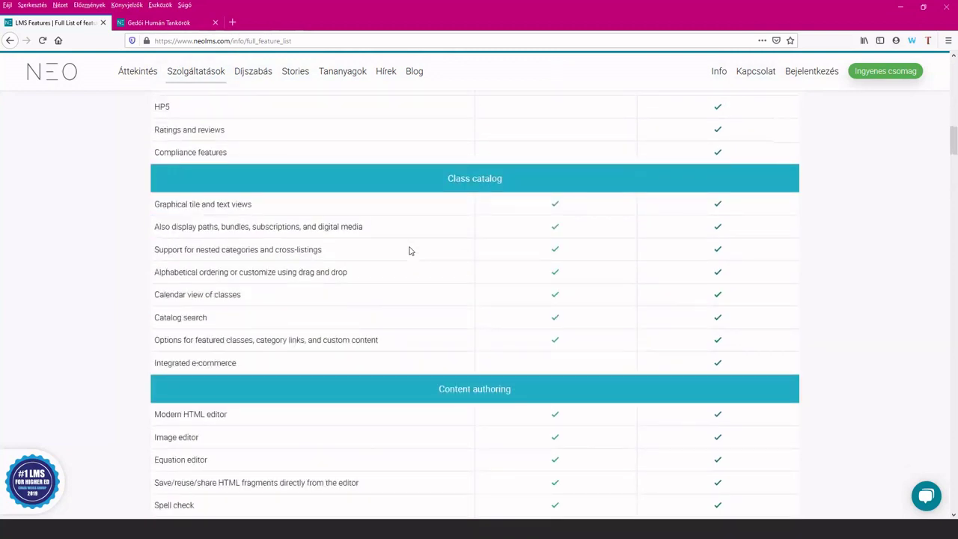
{"action": "scroll", "coordinate": [409, 250], "scroll_direction": "down", "scroll_amount": 2}
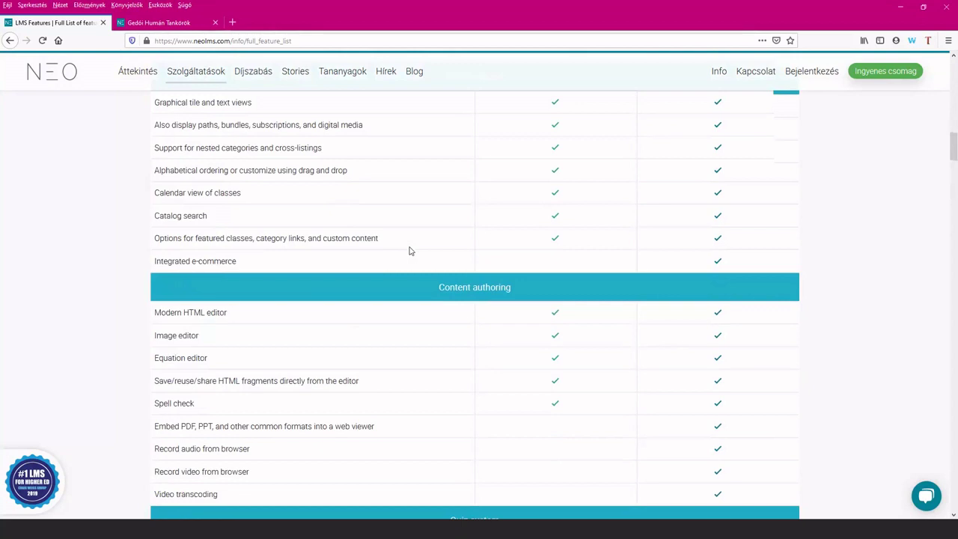
{"action": "scroll", "coordinate": [409, 251], "scroll_direction": "down", "scroll_amount": 3}
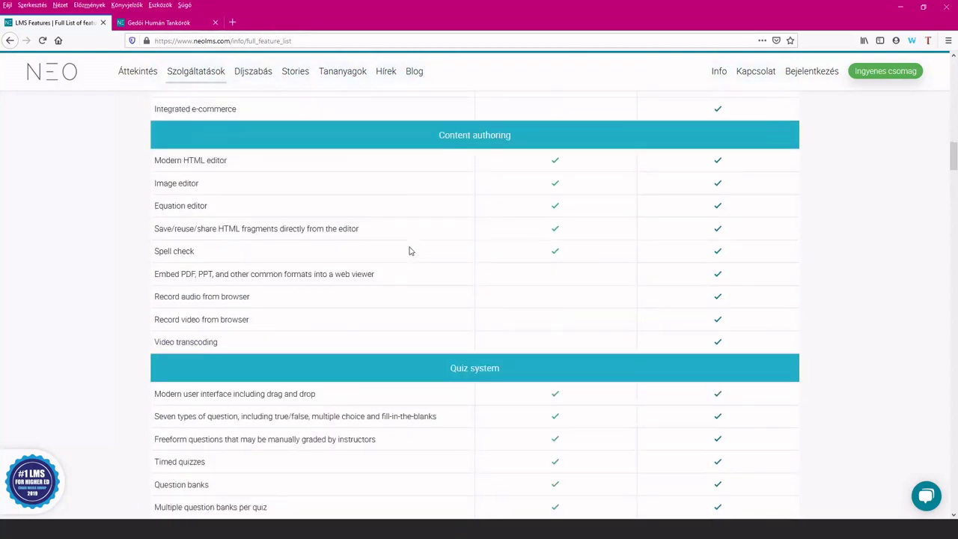
{"action": "scroll", "coordinate": [409, 251], "scroll_direction": "down", "scroll_amount": 3}
{"action": "scroll", "coordinate": [410, 250], "scroll_direction": "down", "scroll_amount": 1}
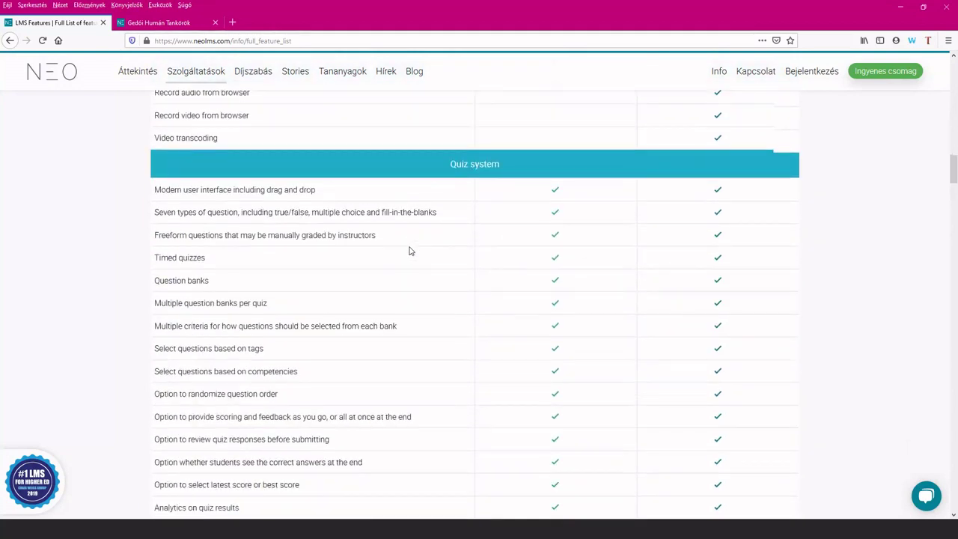
{"action": "scroll", "coordinate": [409, 251], "scroll_direction": "up", "scroll_amount": 4}
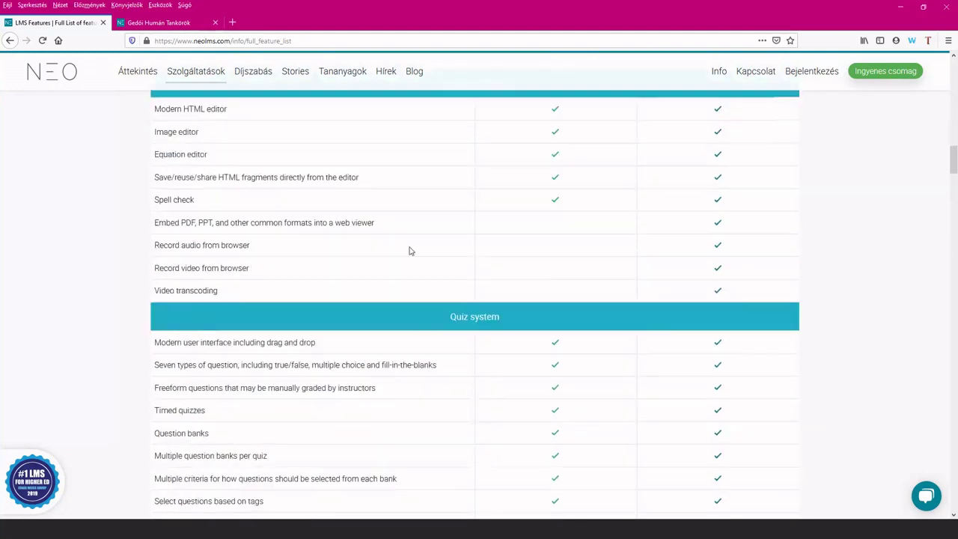
- Review the remaining plan comparison, from assessment and grading through collaboration, analytics, standards and integrations to backups
{"action": "scroll", "coordinate": [409, 251], "scroll_direction": "down", "scroll_amount": 9}
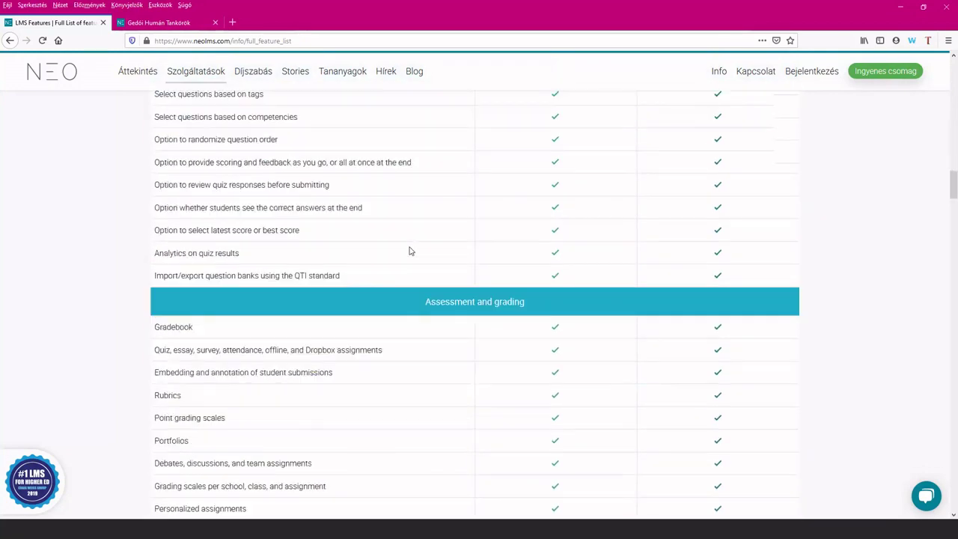
{"action": "scroll", "coordinate": [410, 251], "scroll_direction": "down", "scroll_amount": 3}
{"action": "scroll", "coordinate": [410, 250], "scroll_direction": "down", "scroll_amount": 7}
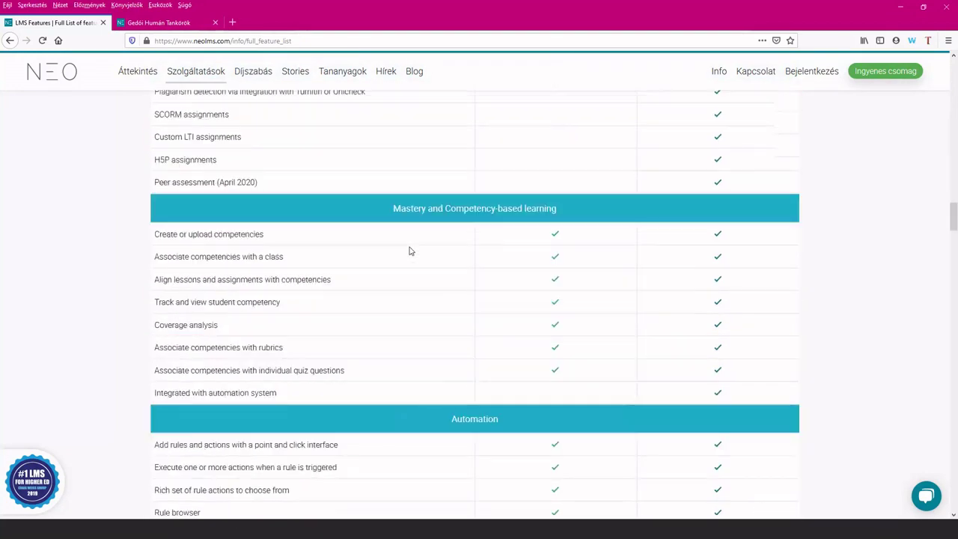
{"action": "scroll", "coordinate": [409, 251], "scroll_direction": "down", "scroll_amount": 3}
{"action": "scroll", "coordinate": [410, 251], "scroll_direction": "down", "scroll_amount": 14}
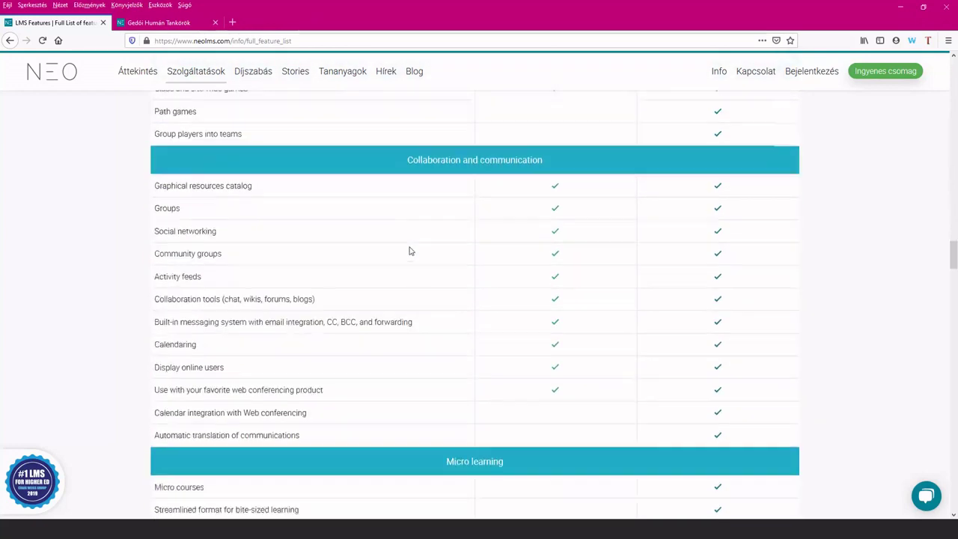
{"action": "scroll", "coordinate": [409, 251], "scroll_direction": "down", "scroll_amount": 15}
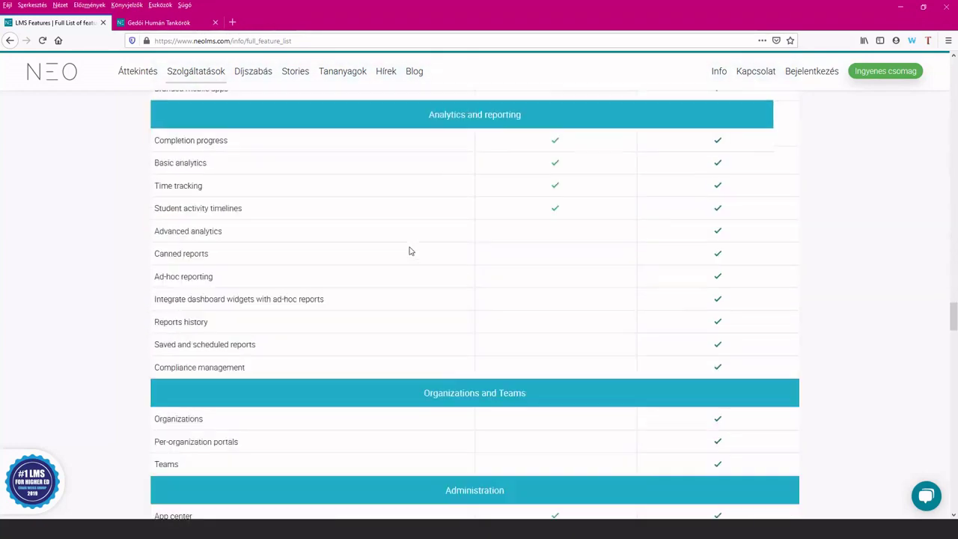
{"action": "scroll", "coordinate": [409, 250], "scroll_direction": "down", "scroll_amount": 6}
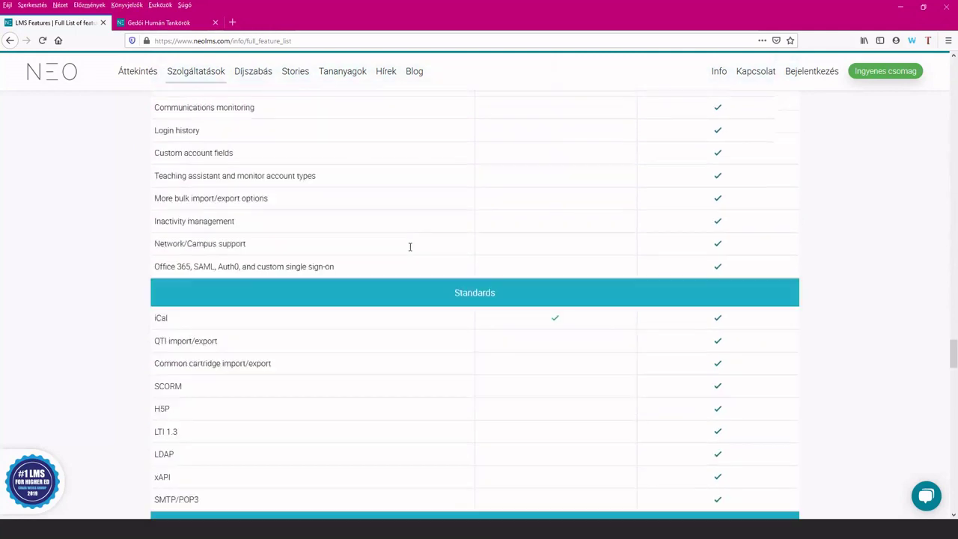
{"action": "scroll", "coordinate": [409, 250], "scroll_direction": "down", "scroll_amount": 5}
{"action": "scroll", "coordinate": [410, 251], "scroll_direction": "down", "scroll_amount": 2}
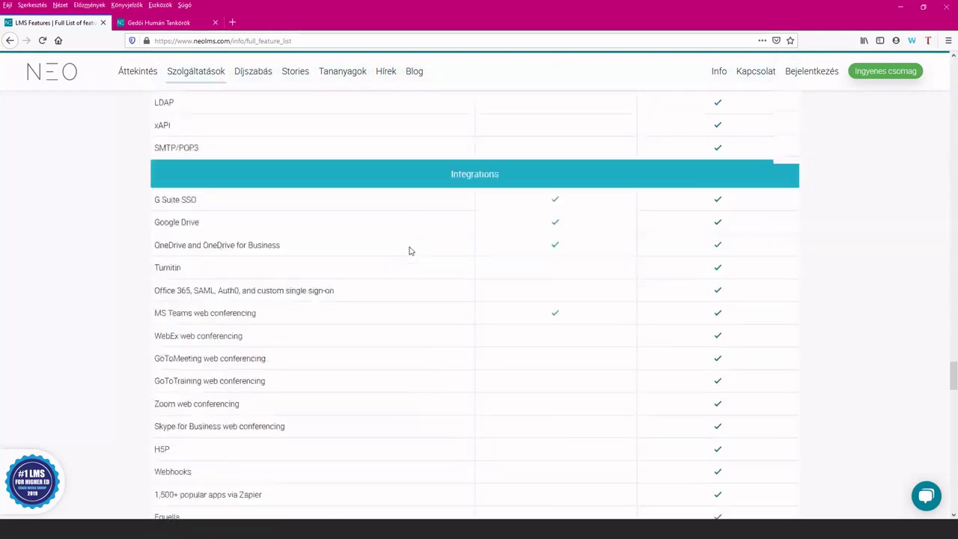
{"action": "scroll", "coordinate": [410, 251], "scroll_direction": "down", "scroll_amount": 2}
{"action": "scroll", "coordinate": [410, 251], "scroll_direction": "down", "scroll_amount": 14}
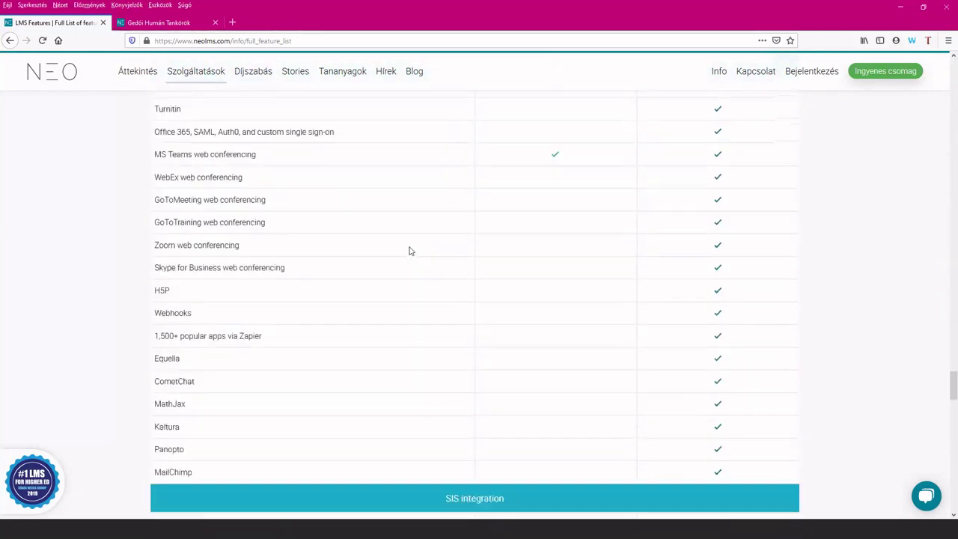
{"action": "scroll", "coordinate": [410, 250], "scroll_direction": "down", "scroll_amount": 17}
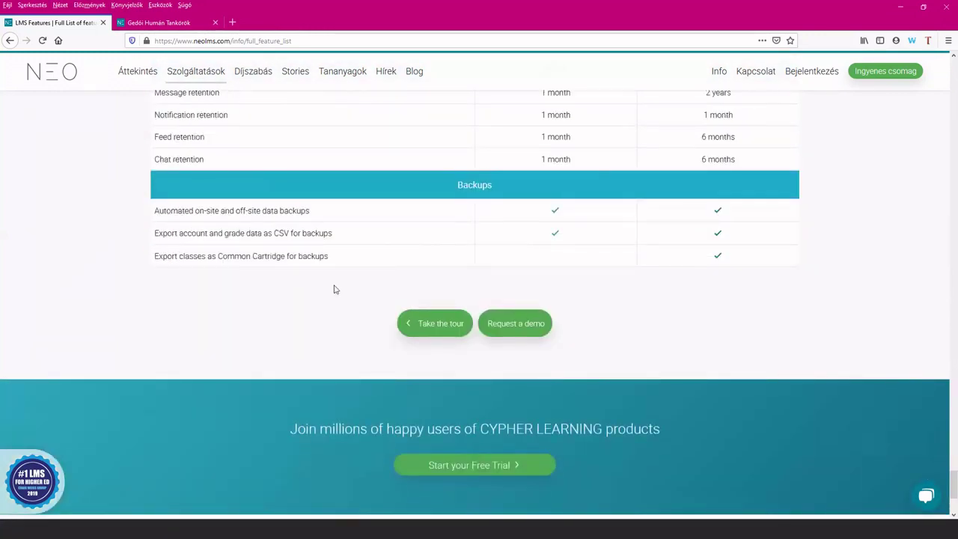
- Open the free trial sign-up and try the organization types Általános iskola gyerekek számára and Oktatással foglalkozó cég
{"action": "scroll", "coordinate": [327, 289], "scroll_direction": "down", "scroll_amount": 2}
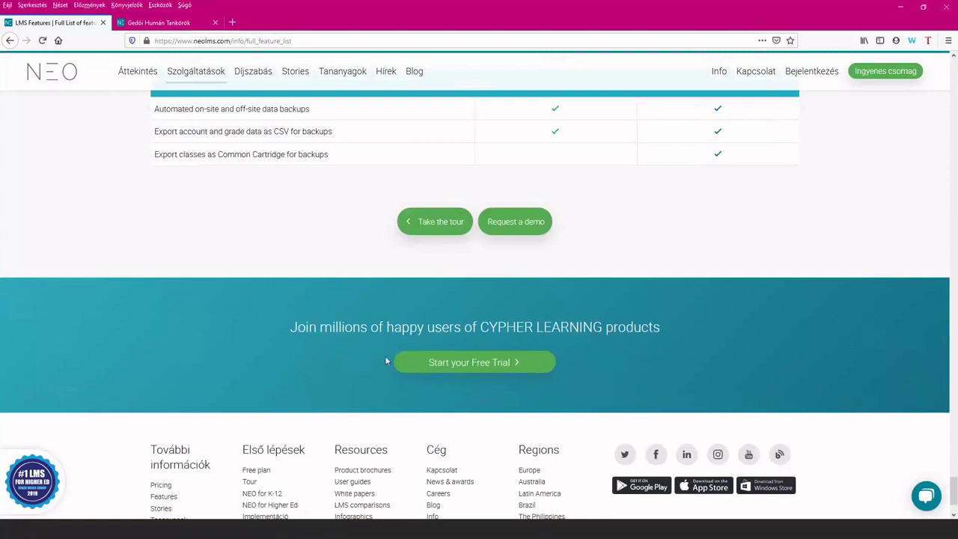
{"action": "left_click", "coordinate": [487, 365]}
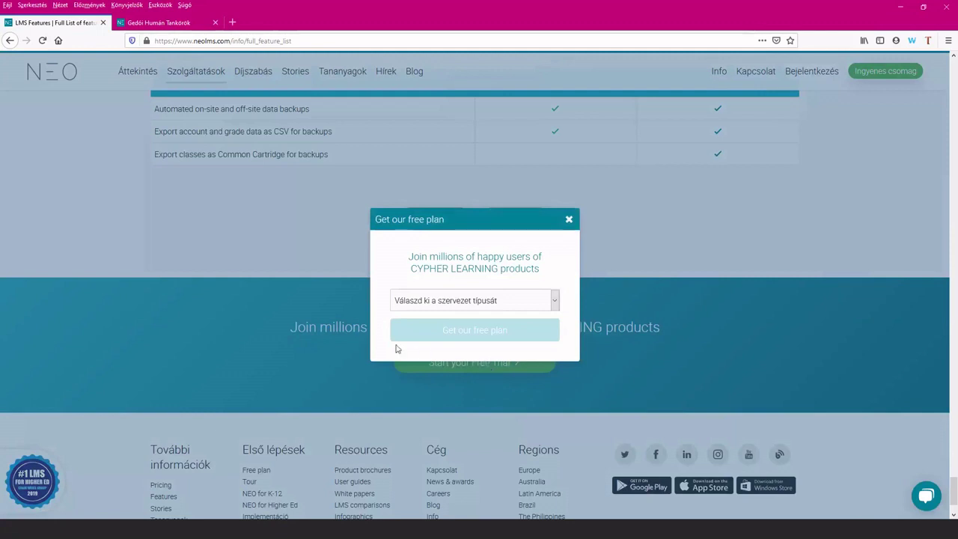
{"action": "left_click", "coordinate": [555, 302]}
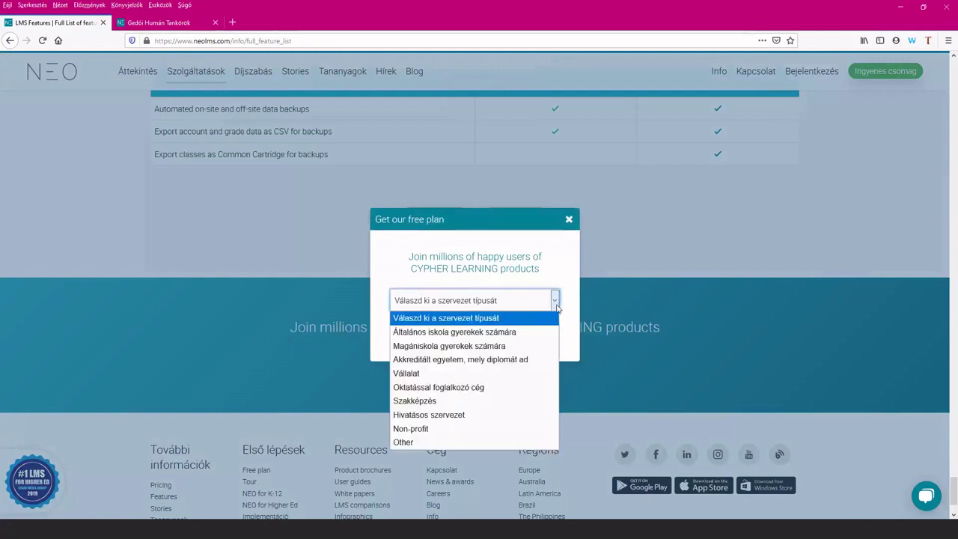
{"action": "left_click", "coordinate": [459, 333]}
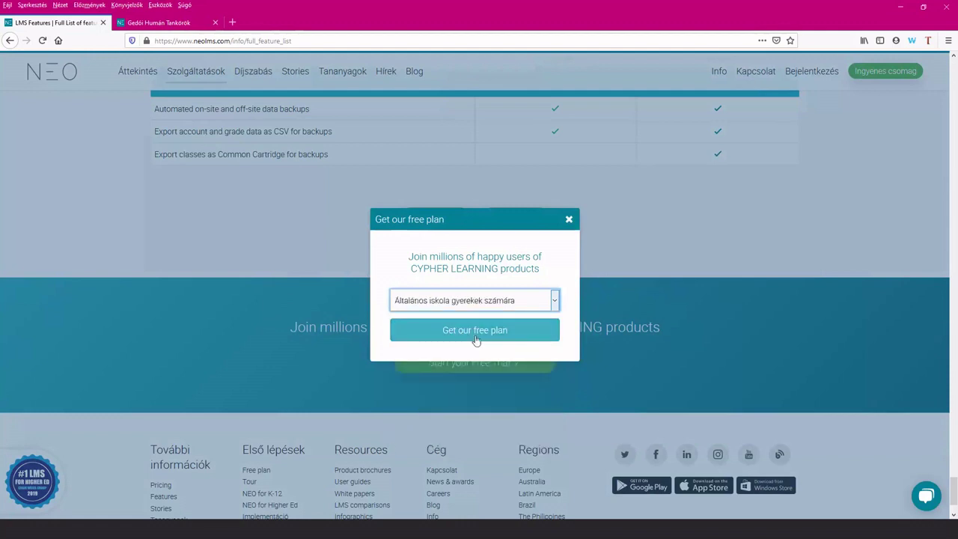
{"action": "left_click", "coordinate": [555, 303]}
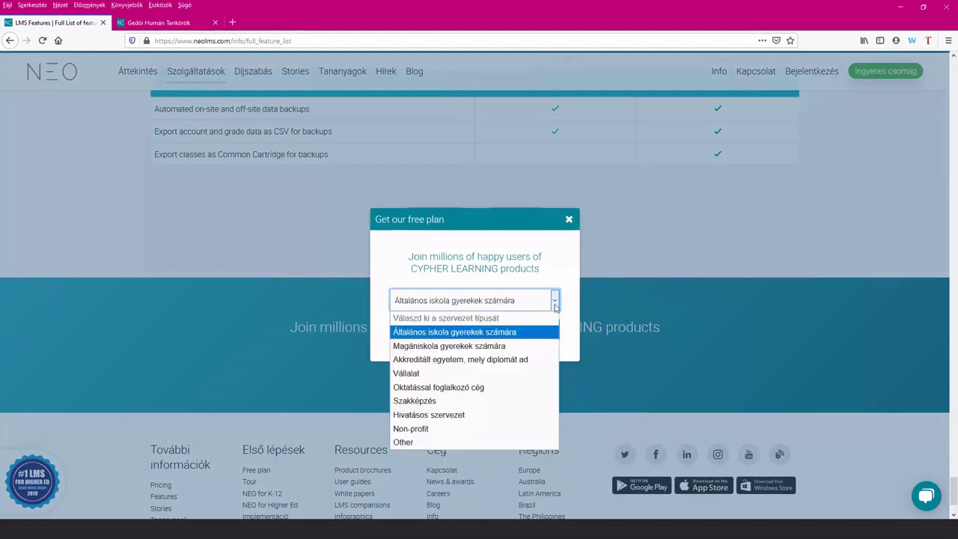
{"action": "left_click", "coordinate": [429, 387]}
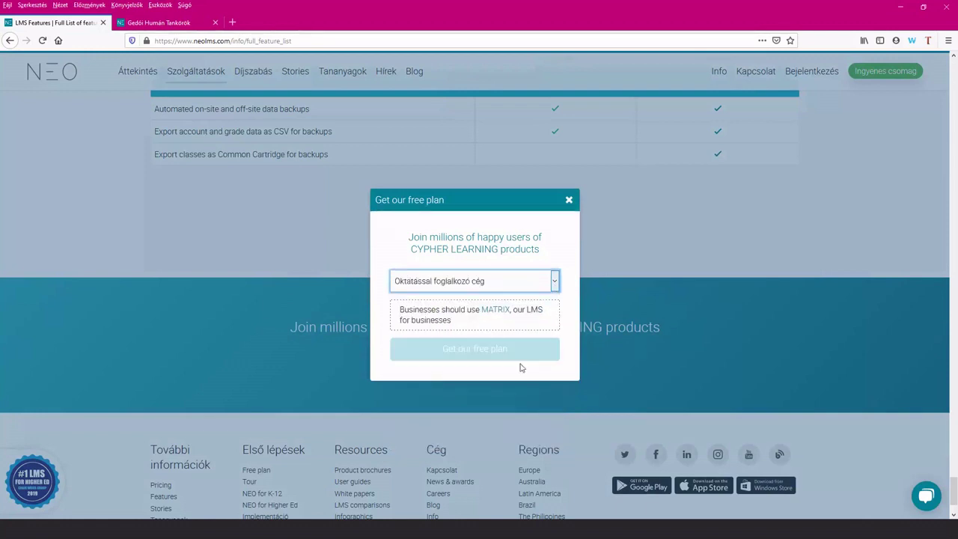
- Set the organization type to Általános iskola gyerekek számára and proceed to the free plan's registration form
{"action": "left_click", "coordinate": [555, 282]}
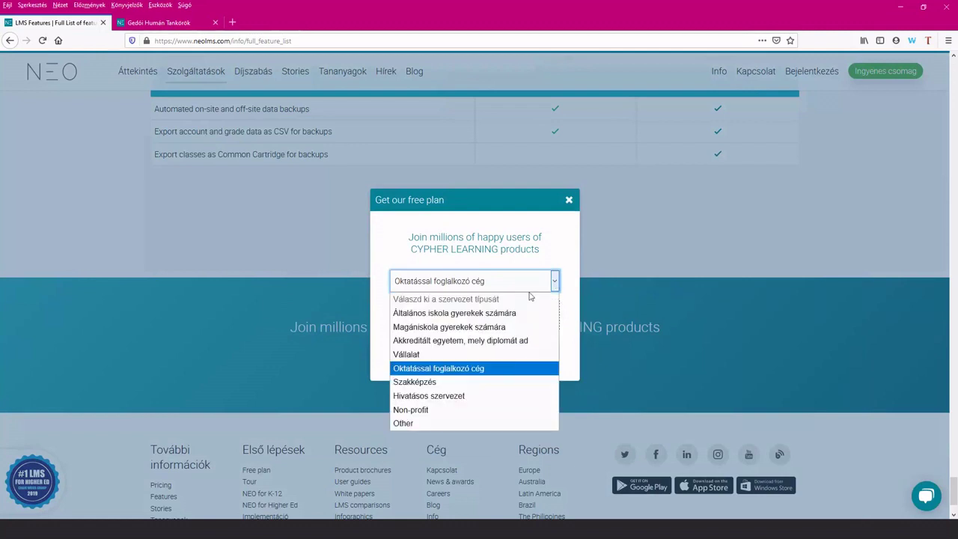
{"action": "left_click", "coordinate": [486, 316]}
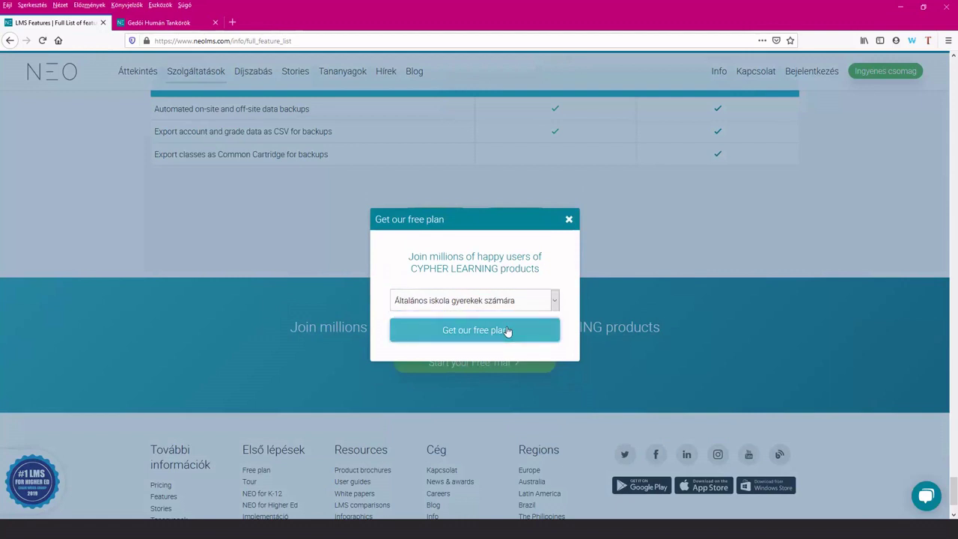
{"action": "left_click", "coordinate": [506, 332]}
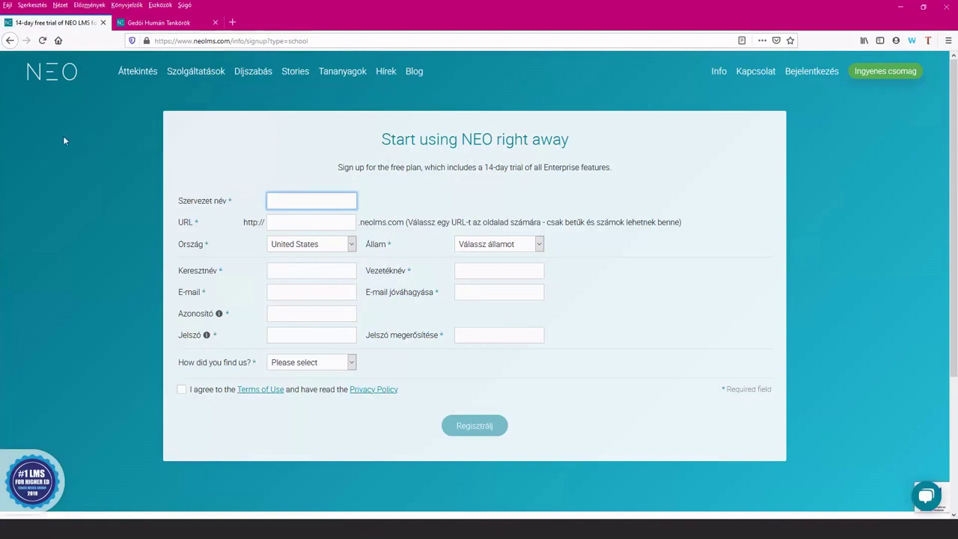
- Switch to the Gedői Humán Tankörök site and log in with the saved username and the account password
{"action": "left_click", "coordinate": [176, 27]}
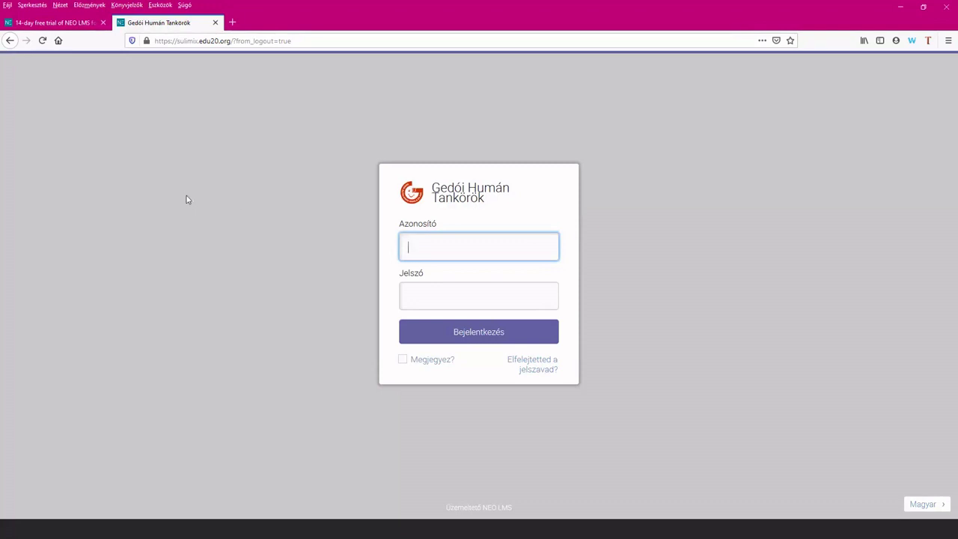
{"action": "left_click", "coordinate": [449, 247]}
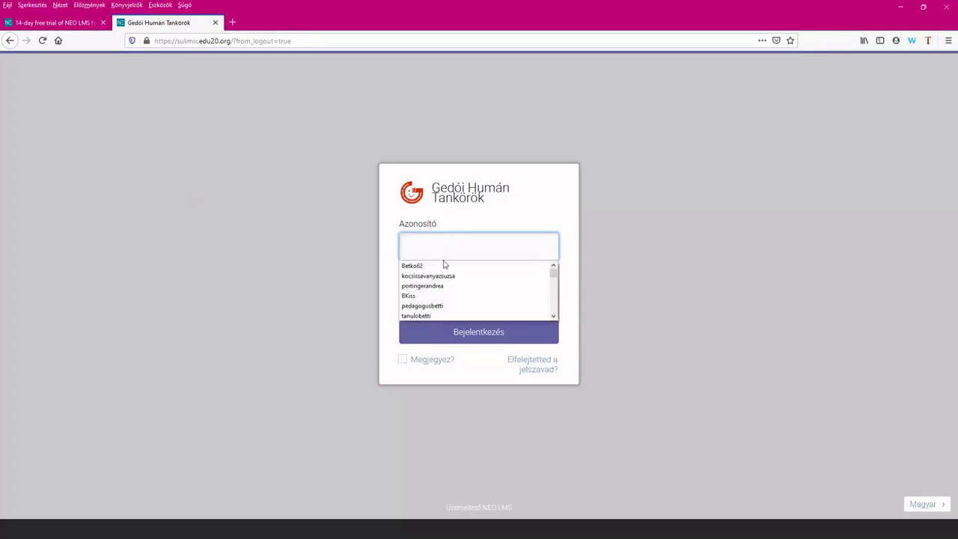
{"action": "left_click", "coordinate": [444, 265]}
{"action": "left_click", "coordinate": [465, 295]}
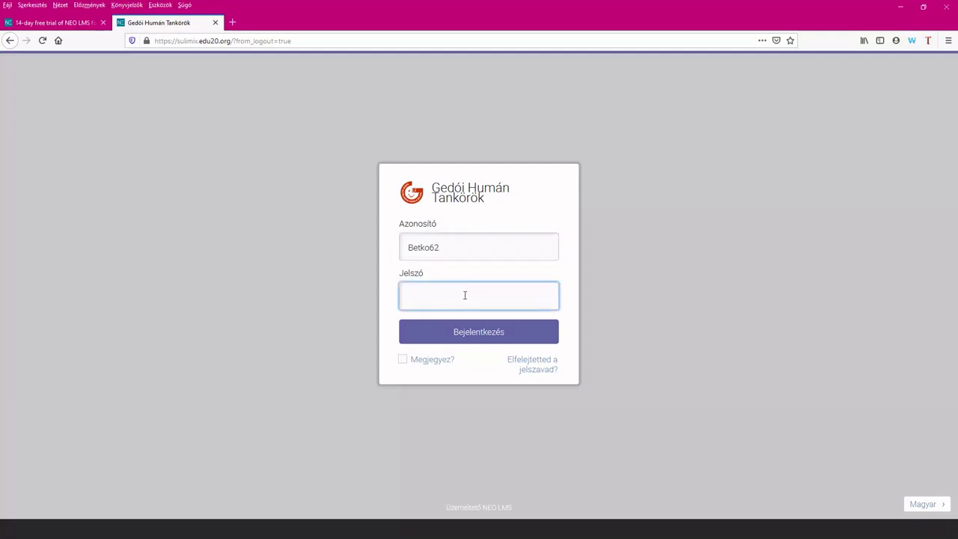
{"action": "type", "text": "•"}
{"action": "type", "text": "******"}
{"action": "left_click", "coordinate": [476, 331]}
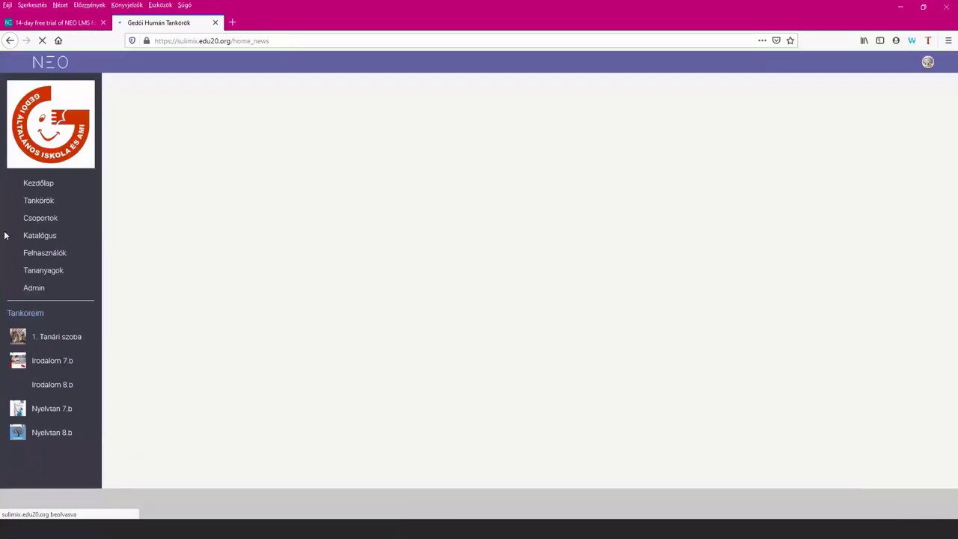
- Open the school's Admin dashboard, then go to the App center from the administration options
{"action": "left_click", "coordinate": [199, 93]}
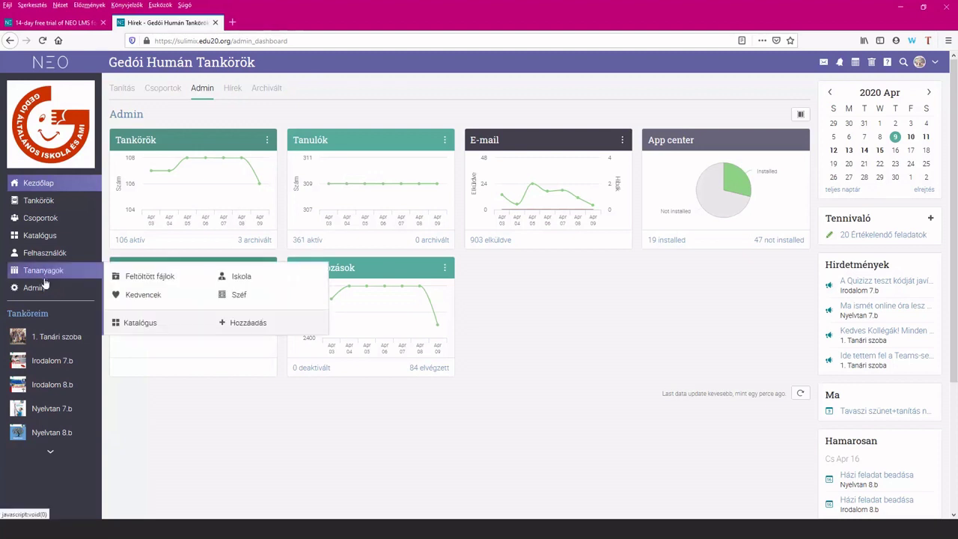
{"action": "mouse_move", "coordinate": [39, 292]}
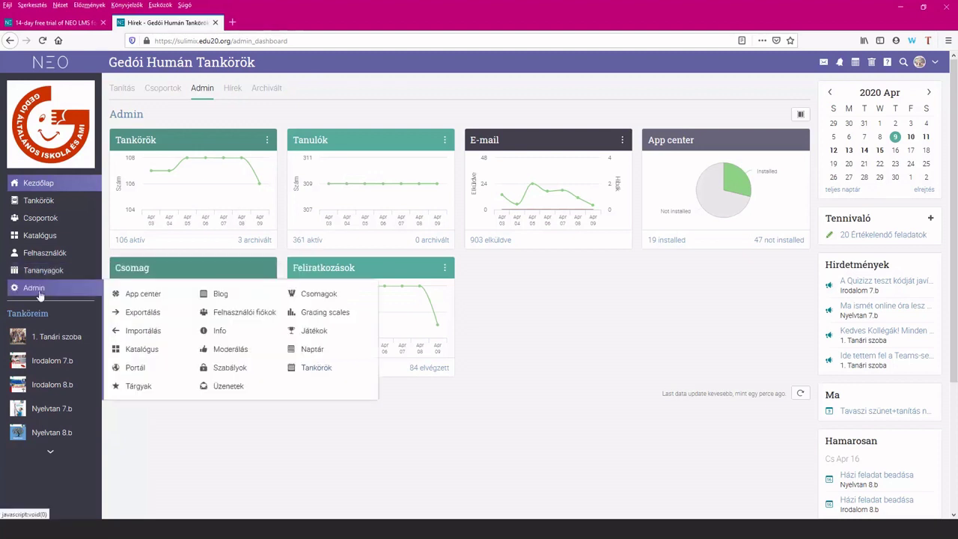
{"action": "left_click", "coordinate": [134, 298]}
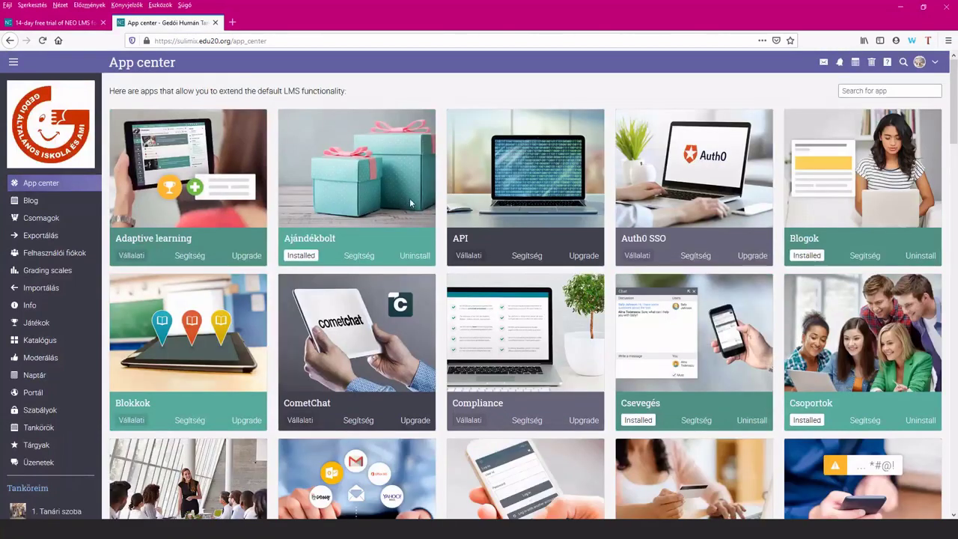
- Examine the App center's available apps from Adaptive learning through Google Drive, H5P and MathJax to MS Teams
{"action": "scroll", "coordinate": [410, 203], "scroll_direction": "down", "scroll_amount": 3}
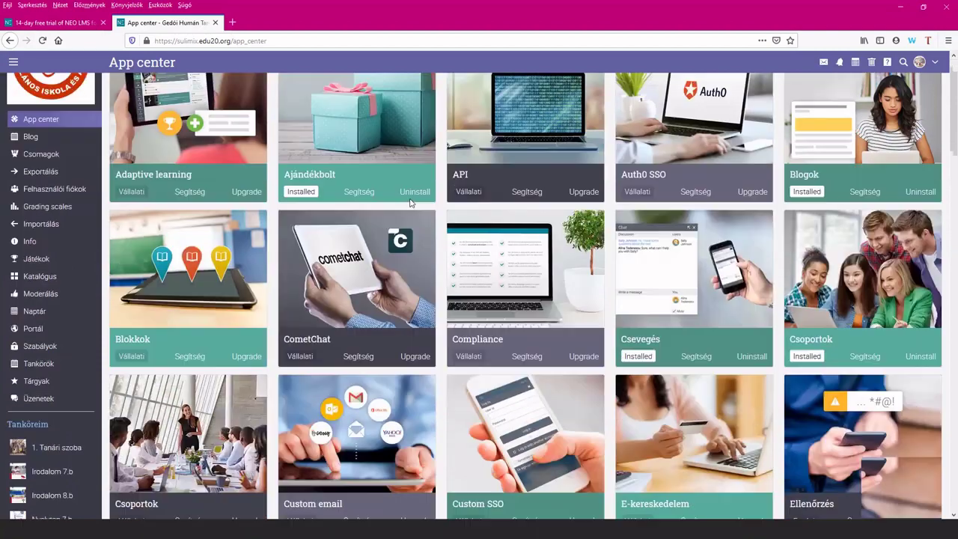
{"action": "scroll", "coordinate": [409, 202], "scroll_direction": "down", "scroll_amount": 2}
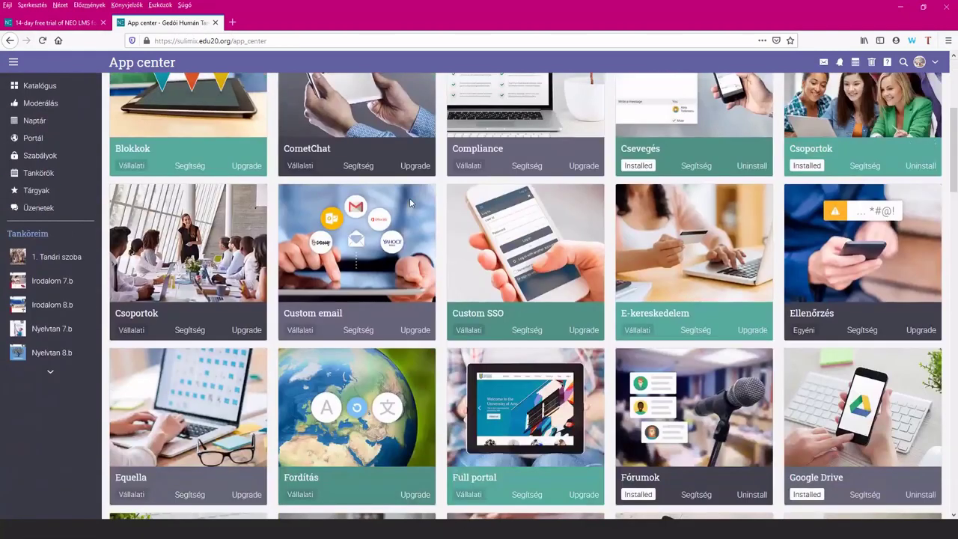
{"action": "scroll", "coordinate": [410, 197], "scroll_direction": "down", "scroll_amount": 2}
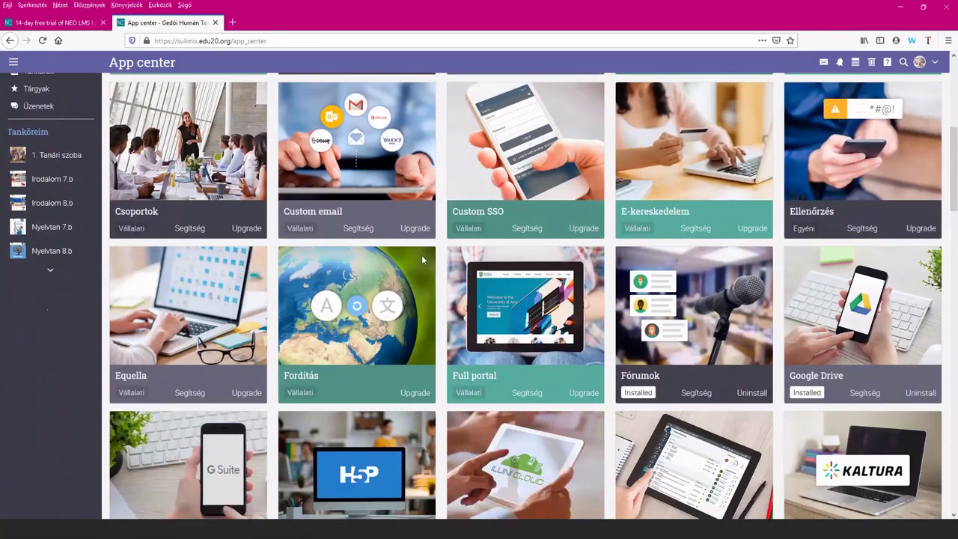
{"action": "scroll", "coordinate": [422, 258], "scroll_direction": "down", "scroll_amount": 1}
{"action": "scroll", "coordinate": [349, 293], "scroll_direction": "down", "scroll_amount": 2}
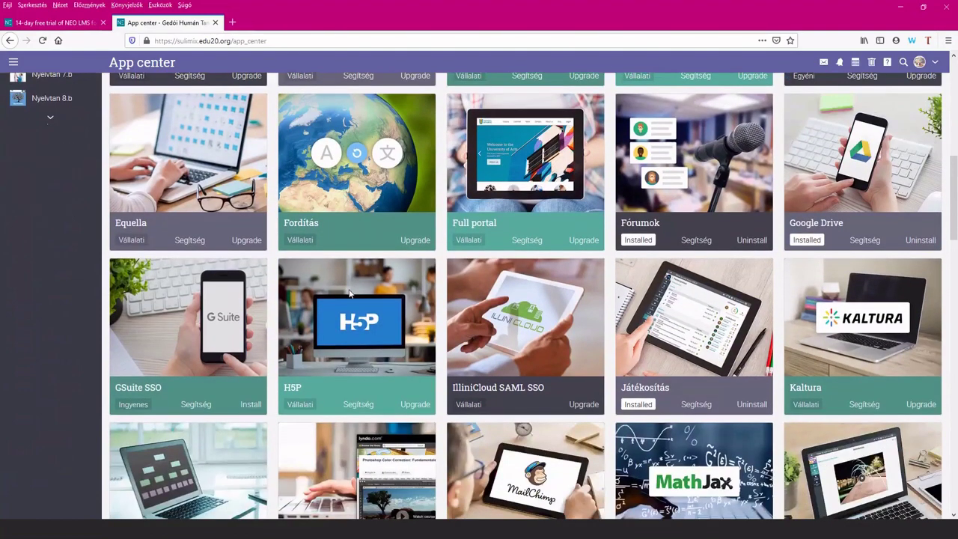
{"action": "scroll", "coordinate": [765, 319], "scroll_direction": "up", "scroll_amount": 3}
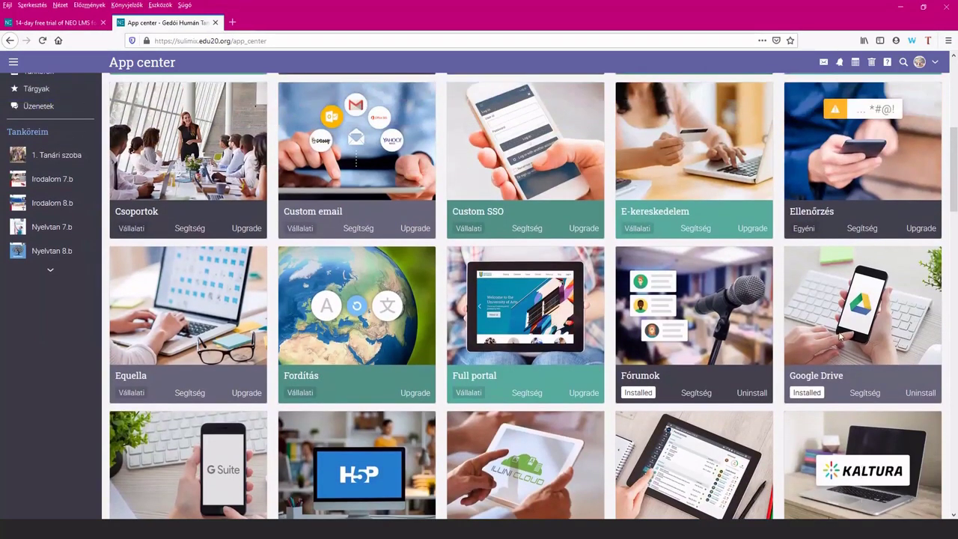
{"action": "scroll", "coordinate": [839, 337], "scroll_direction": "down", "scroll_amount": 1}
{"action": "scroll", "coordinate": [839, 337], "scroll_direction": "up", "scroll_amount": 2}
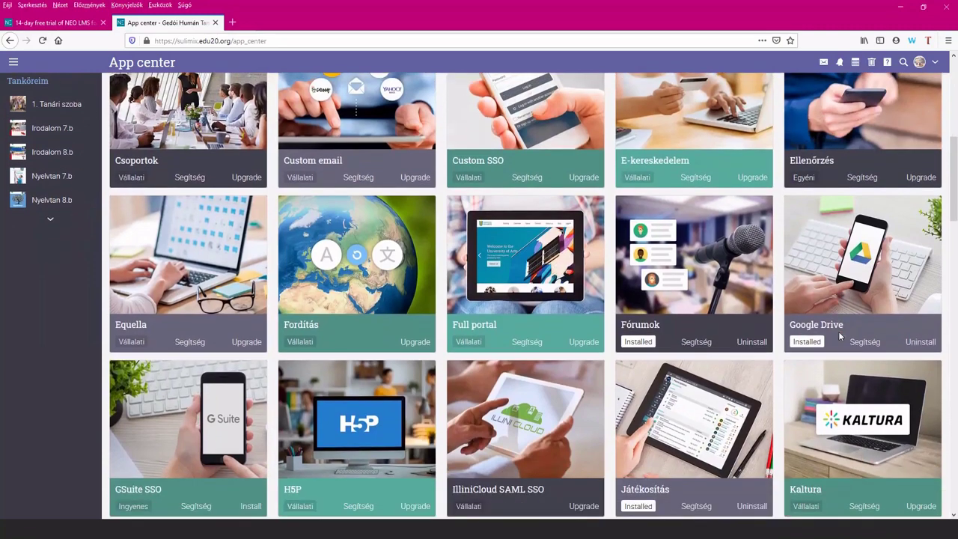
{"action": "scroll", "coordinate": [840, 337], "scroll_direction": "down", "scroll_amount": 5}
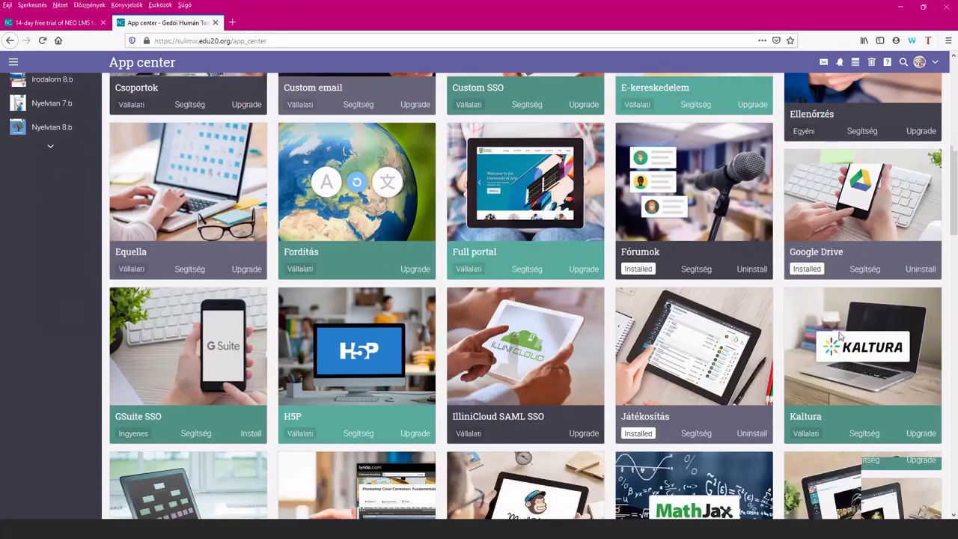
{"action": "scroll", "coordinate": [839, 336], "scroll_direction": "down", "scroll_amount": 4}
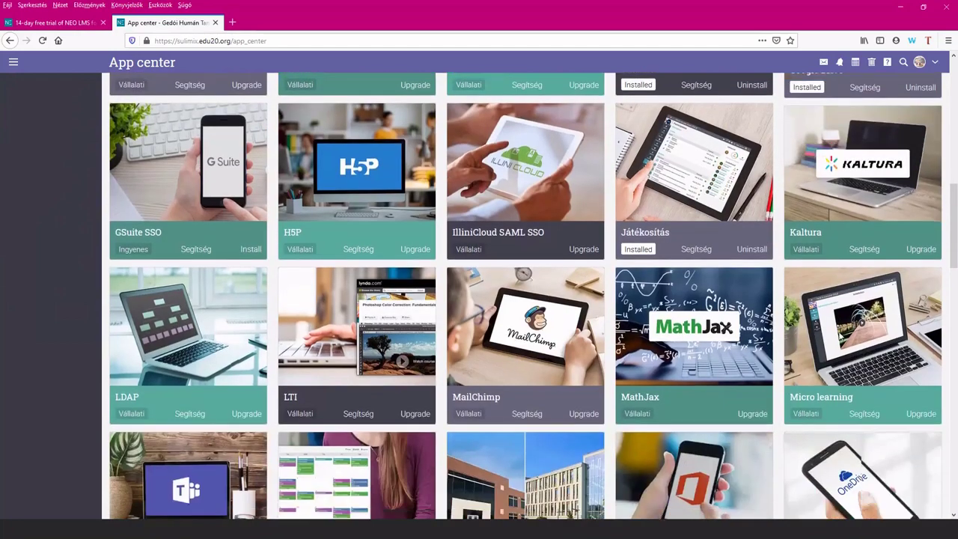
{"action": "scroll", "coordinate": [840, 337], "scroll_direction": "down", "scroll_amount": 2}
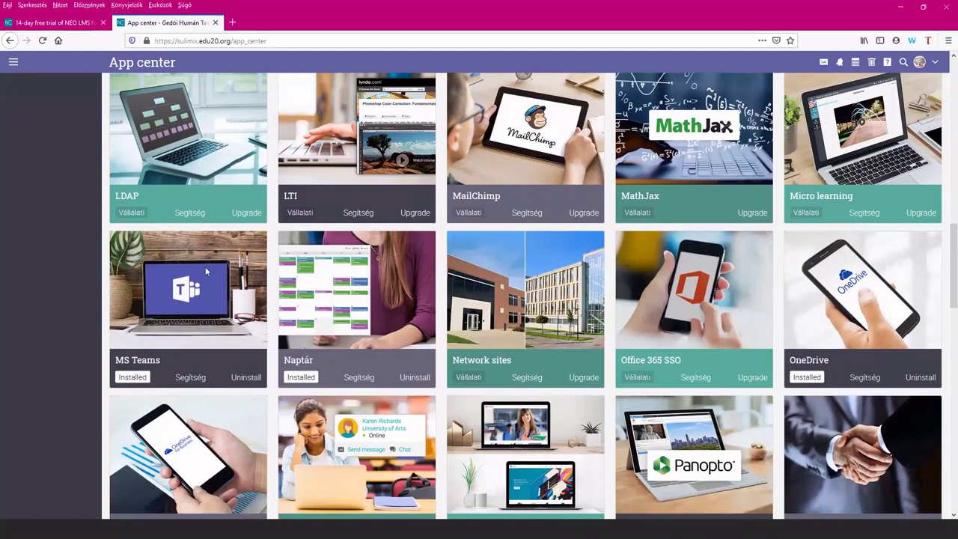
- Review the remaining apps from OneDrive for Business to Ügyfélszolgálat and return to the start of the App center
{"action": "scroll", "coordinate": [210, 296], "scroll_direction": "down", "scroll_amount": 1}
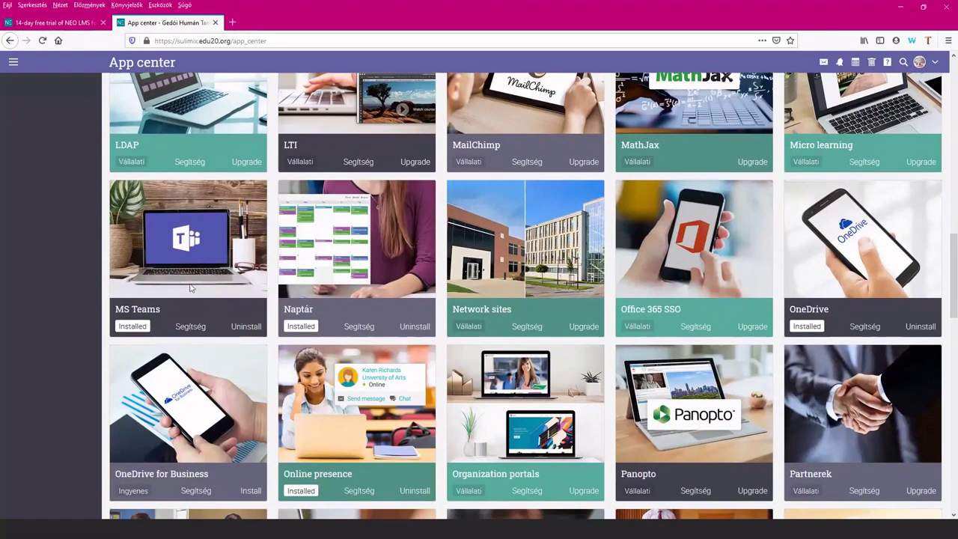
{"action": "scroll", "coordinate": [191, 288], "scroll_direction": "down", "scroll_amount": 2}
{"action": "scroll", "coordinate": [191, 288], "scroll_direction": "down", "scroll_amount": 3}
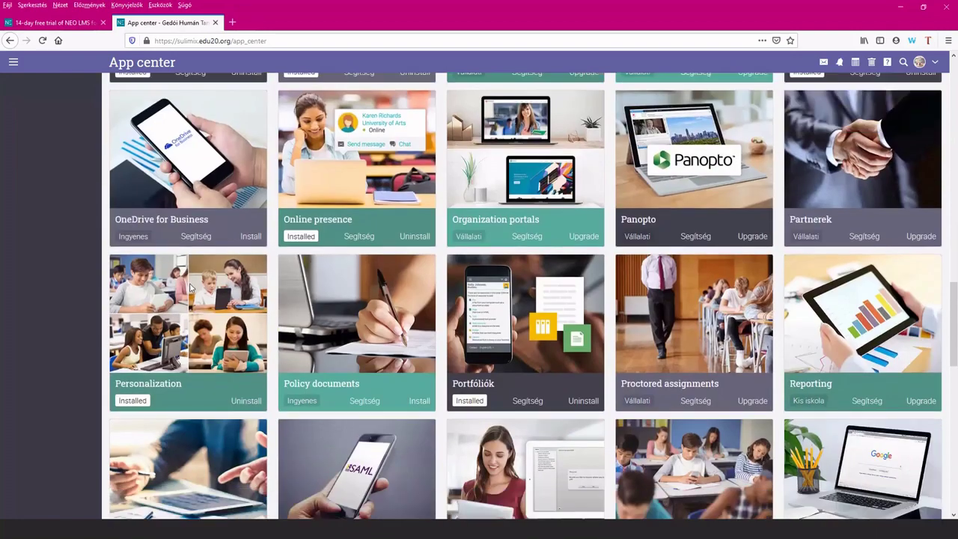
{"action": "scroll", "coordinate": [191, 288], "scroll_direction": "up", "scroll_amount": 3}
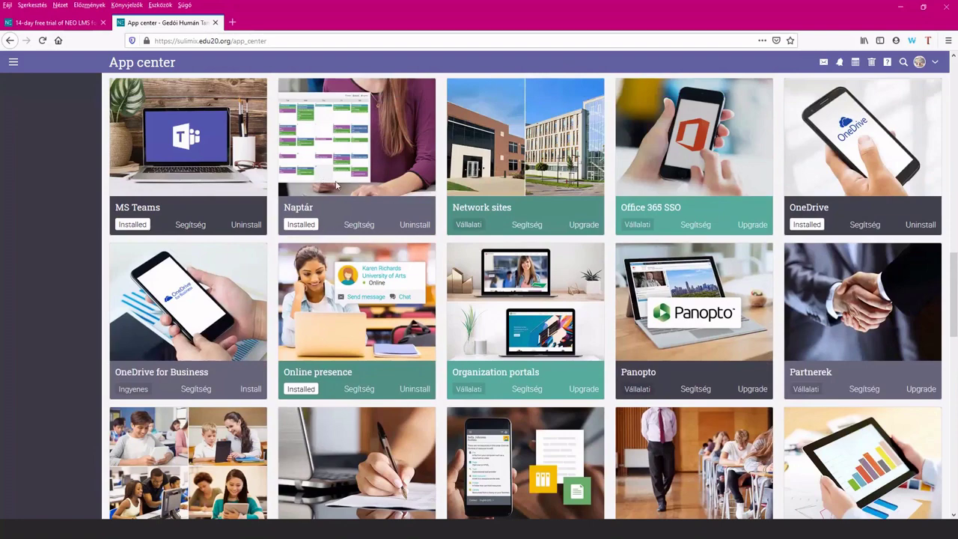
{"action": "scroll", "coordinate": [344, 200], "scroll_direction": "down", "scroll_amount": 6}
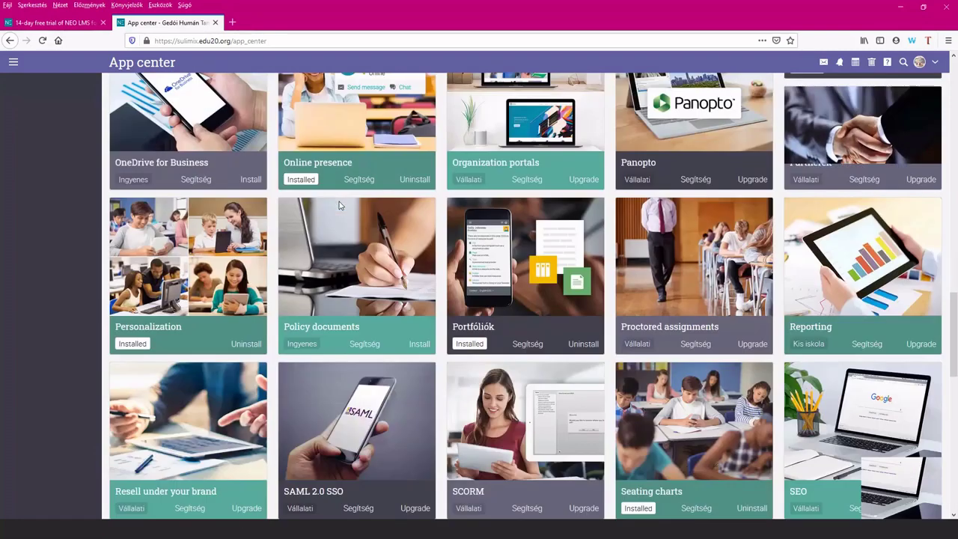
{"action": "scroll", "coordinate": [339, 200], "scroll_direction": "down", "scroll_amount": 6}
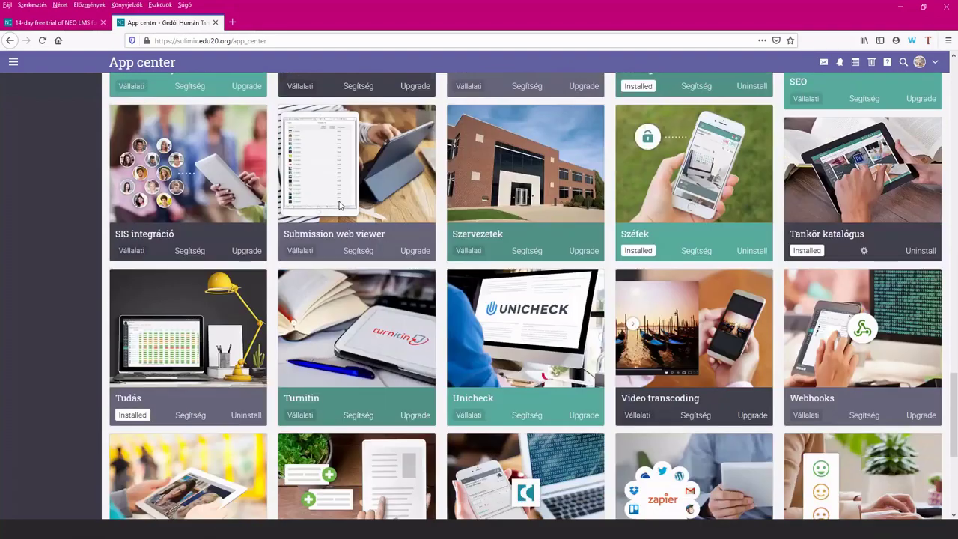
{"action": "scroll", "coordinate": [338, 205], "scroll_direction": "down", "scroll_amount": 2}
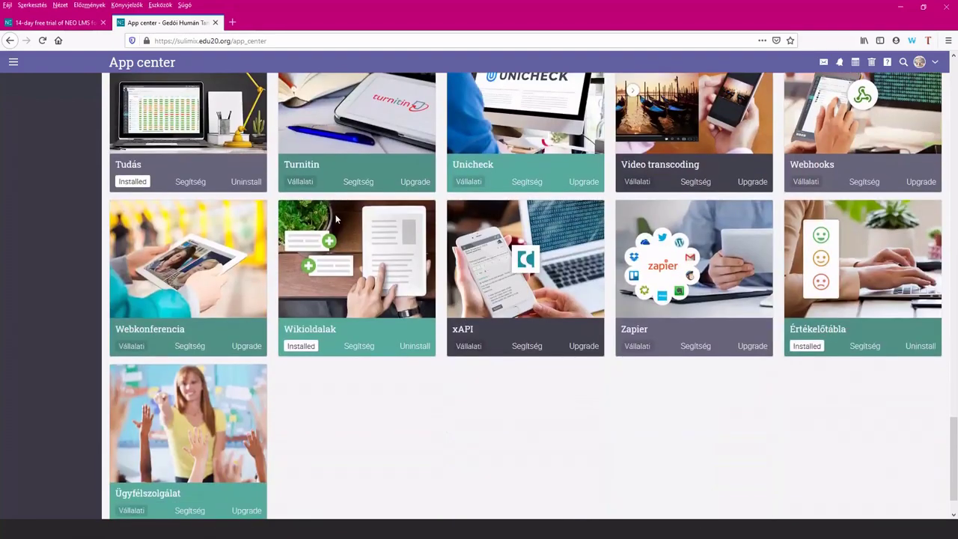
{"action": "scroll", "coordinate": [337, 254], "scroll_direction": "up", "scroll_amount": 3}
{"action": "scroll", "coordinate": [337, 252], "scroll_direction": "up", "scroll_amount": 15}
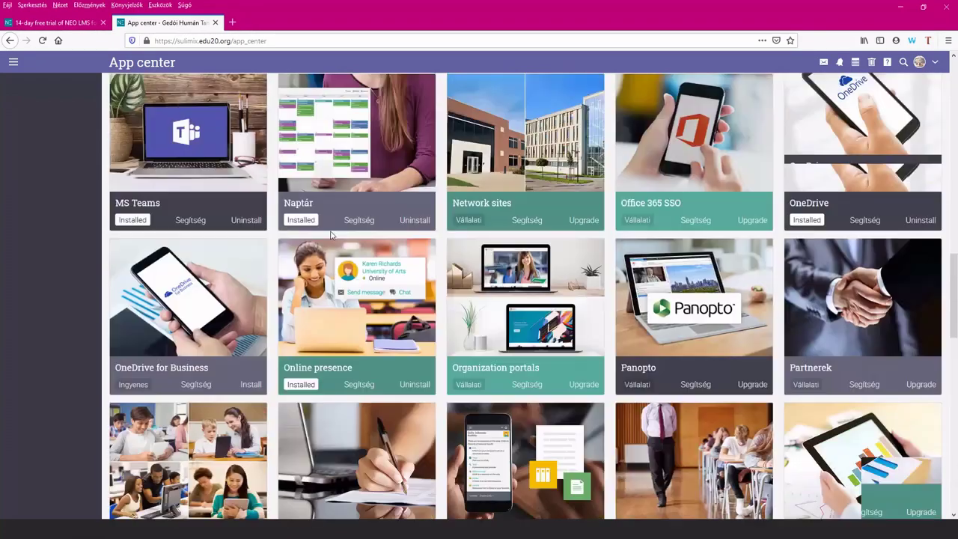
{"action": "scroll", "coordinate": [328, 221], "scroll_direction": "up", "scroll_amount": 3}
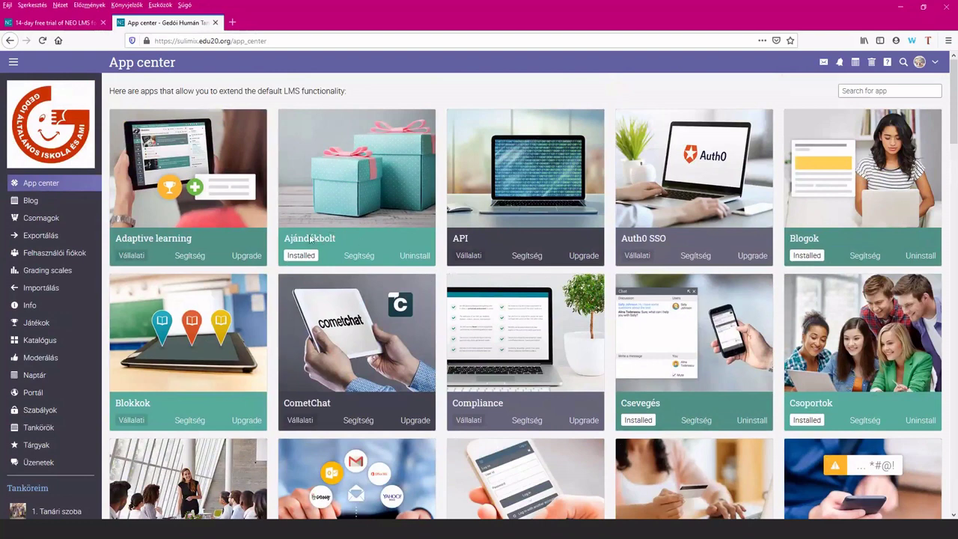
- Open the Űrlap page under Felhasználói fiókok and view the choices for the number of users to add
{"action": "left_click", "coordinate": [53, 254]}
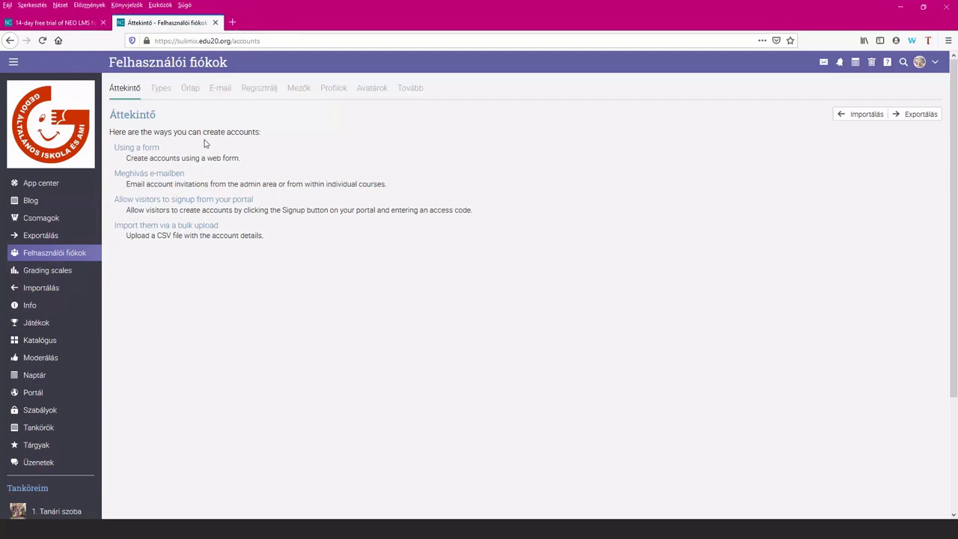
{"action": "left_click", "coordinate": [191, 89]}
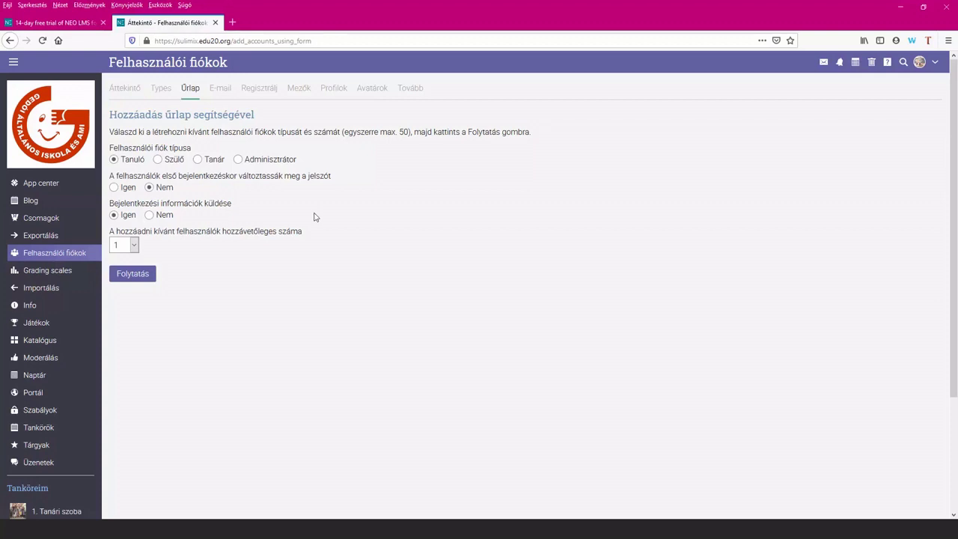
{"action": "left_click", "coordinate": [135, 246]}
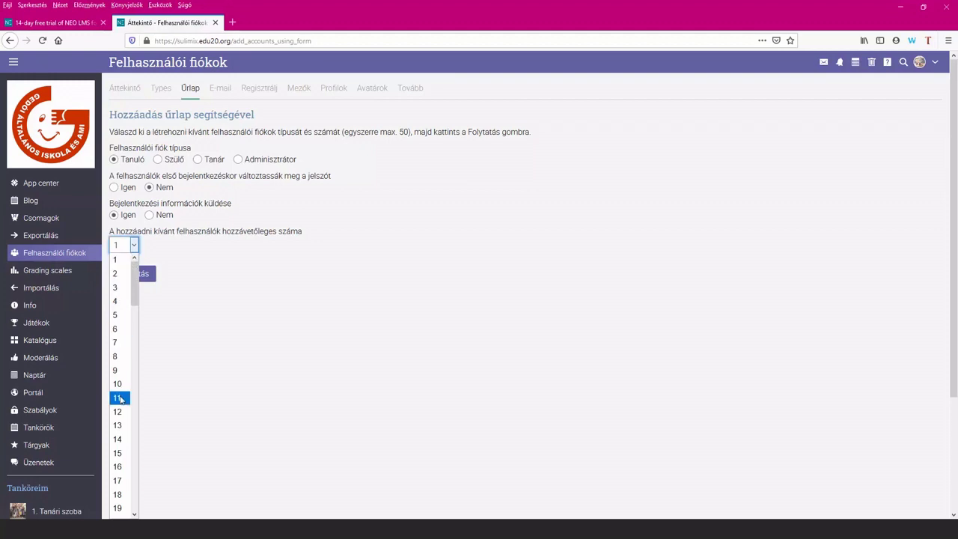
{"action": "left_click", "coordinate": [201, 317]}
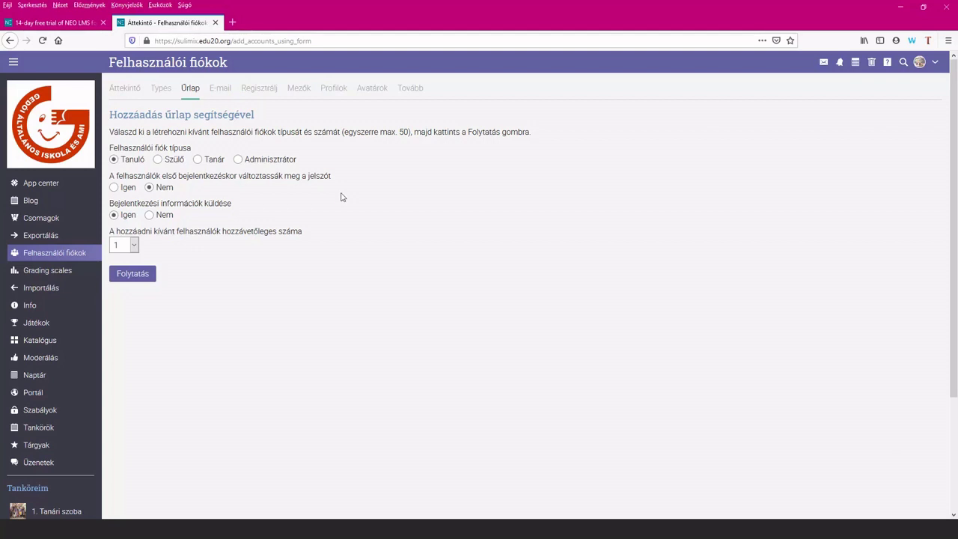
- Continue with one Tanuló account and review the form's name, login, basic settings and contact fields
{"action": "left_click", "coordinate": [145, 274]}
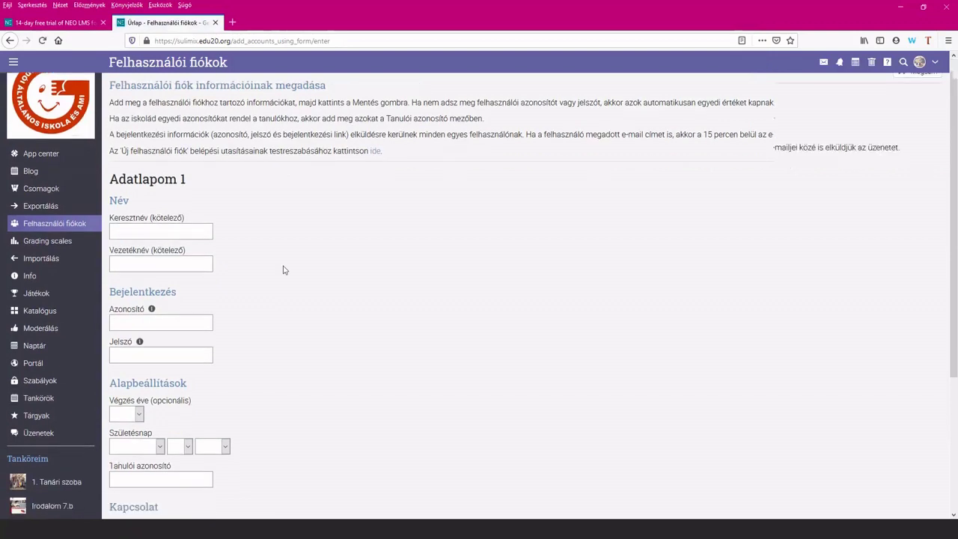
{"action": "scroll", "coordinate": [283, 270], "scroll_direction": "down", "scroll_amount": 1}
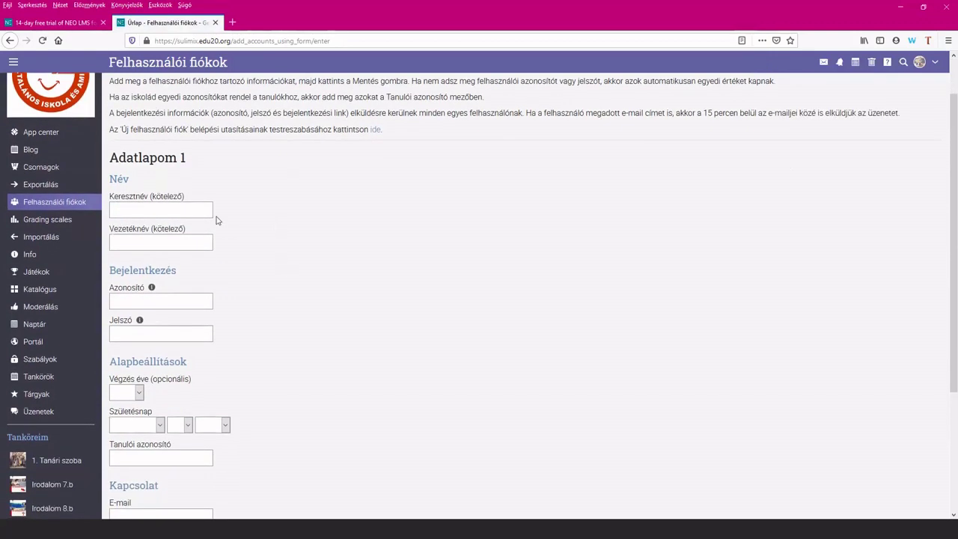
{"action": "scroll", "coordinate": [255, 229], "scroll_direction": "down", "scroll_amount": 2}
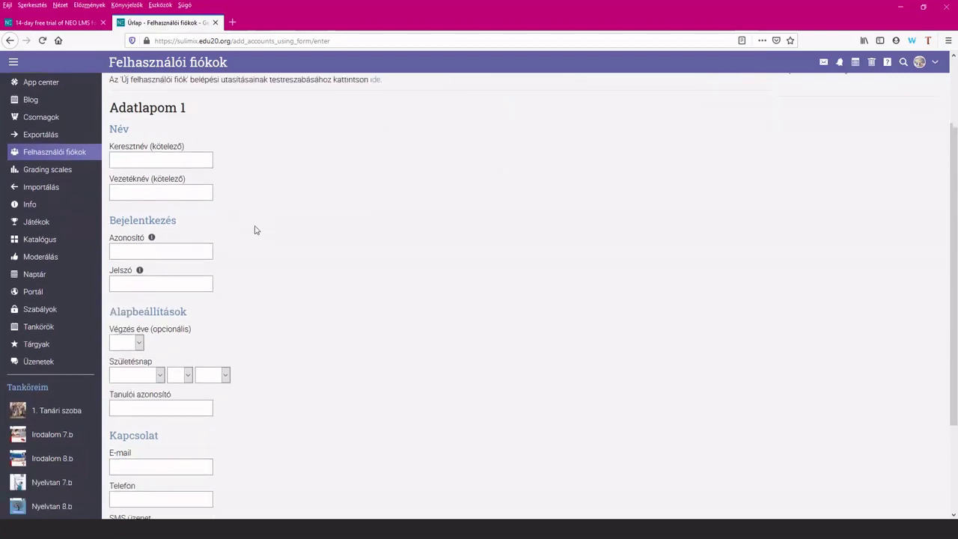
{"action": "scroll", "coordinate": [265, 237], "scroll_direction": "down", "scroll_amount": 3}
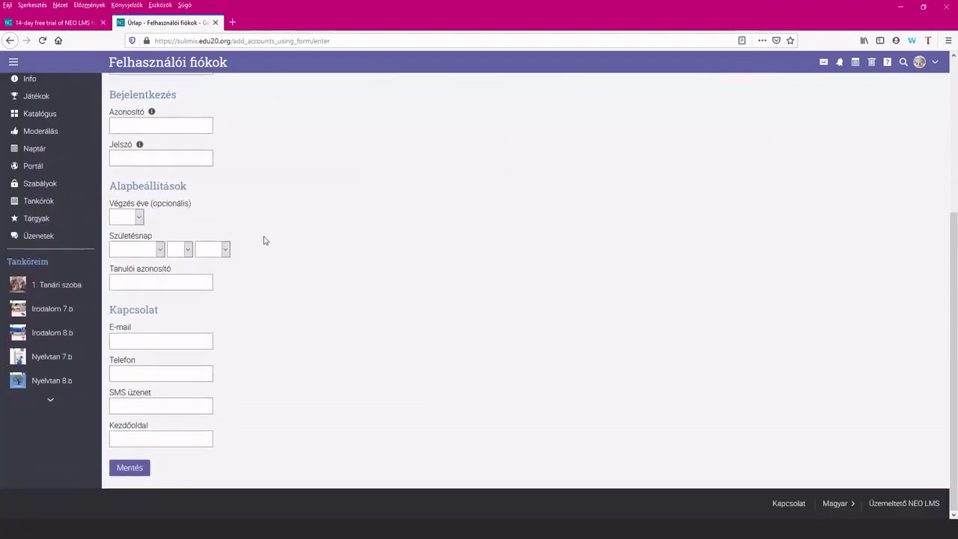
- Look over the blank Tanuló account form once more and return to its instructions
{"action": "scroll", "coordinate": [263, 240], "scroll_direction": "up", "scroll_amount": 3}
{"action": "scroll", "coordinate": [264, 240], "scroll_direction": "up", "scroll_amount": 3}
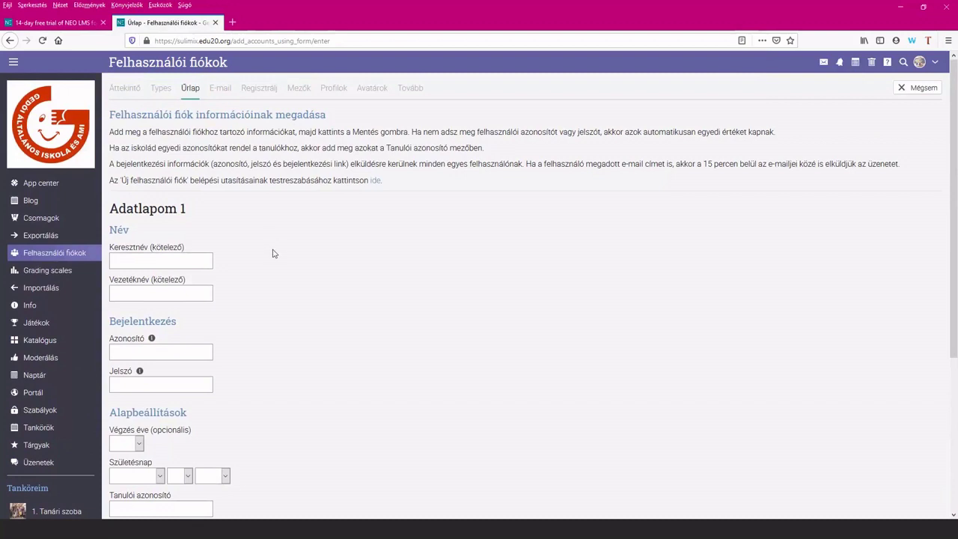
{"action": "scroll", "coordinate": [273, 254], "scroll_direction": "down", "scroll_amount": 5}
{"action": "scroll", "coordinate": [273, 254], "scroll_direction": "up", "scroll_amount": 5}
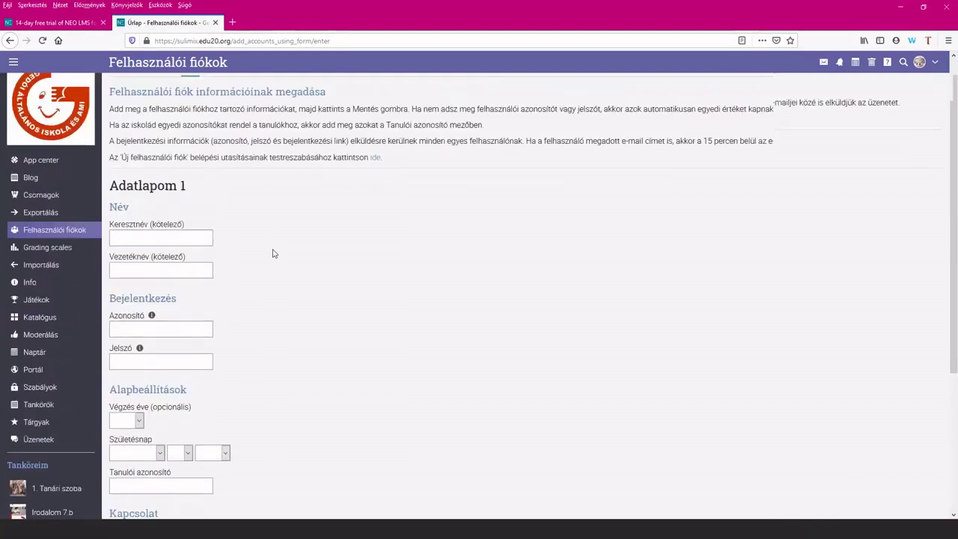
{"action": "scroll", "coordinate": [273, 254], "scroll_direction": "up", "scroll_amount": 1}
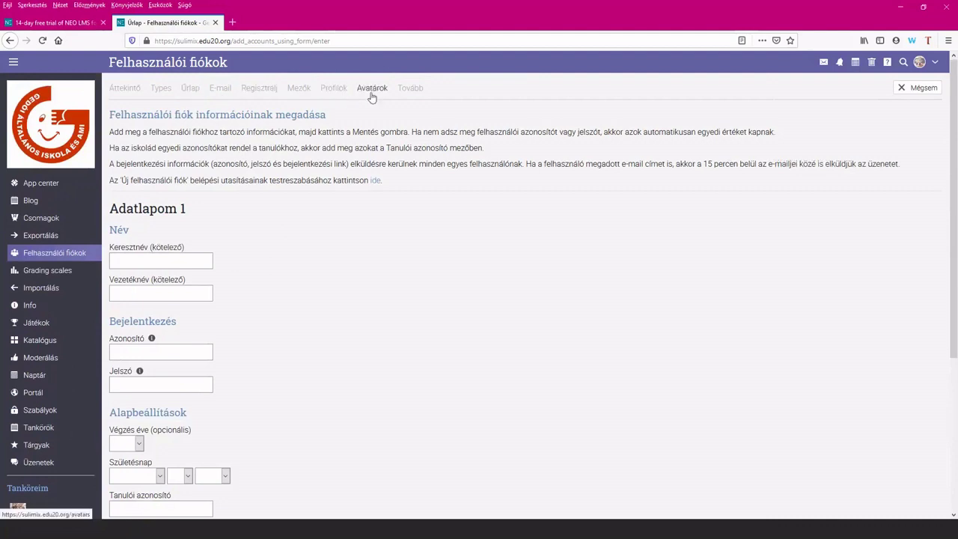
- View the Avatárok and Áttekintő pages of Felhasználói fiókok, followed by the Grading scales and Moderálás pages
{"action": "left_click", "coordinate": [372, 89]}
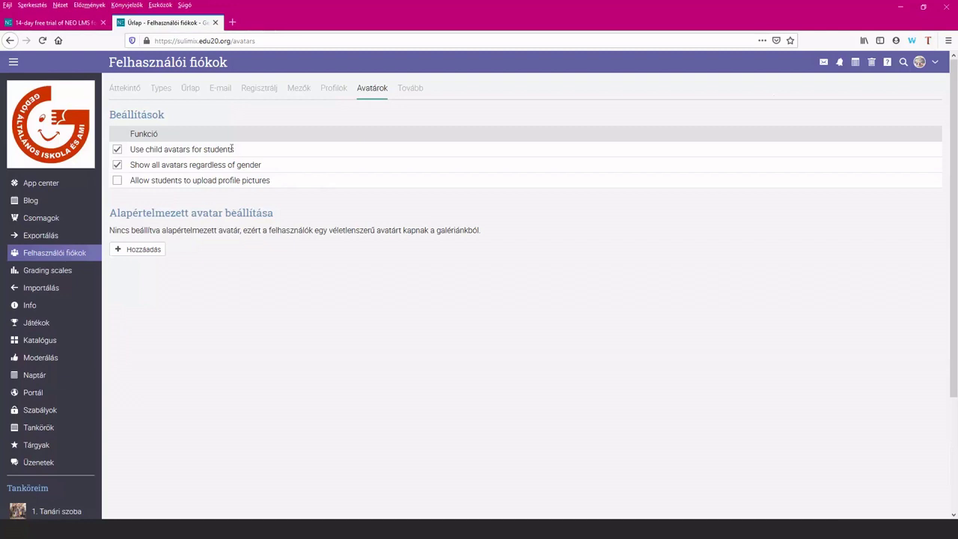
{"action": "left_click", "coordinate": [130, 90]}
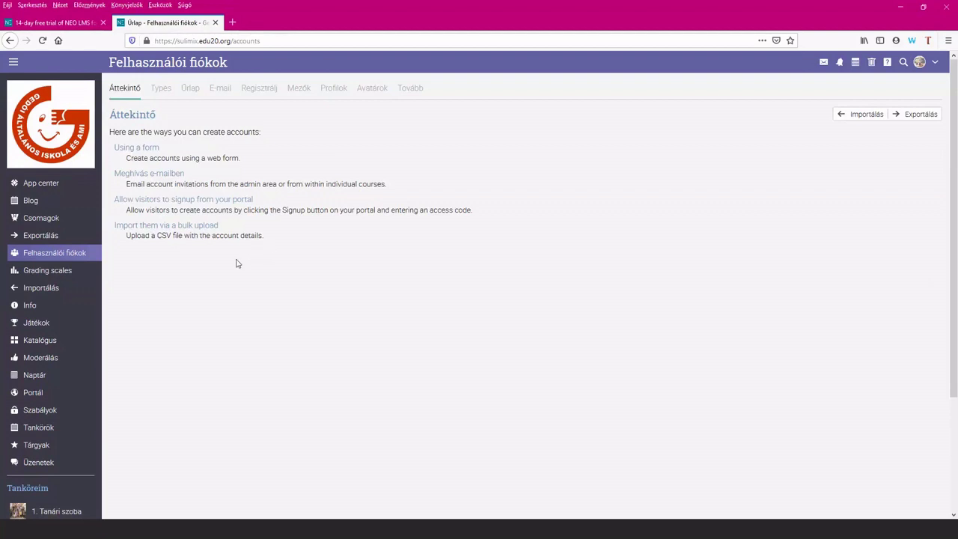
{"action": "left_click", "coordinate": [45, 274]}
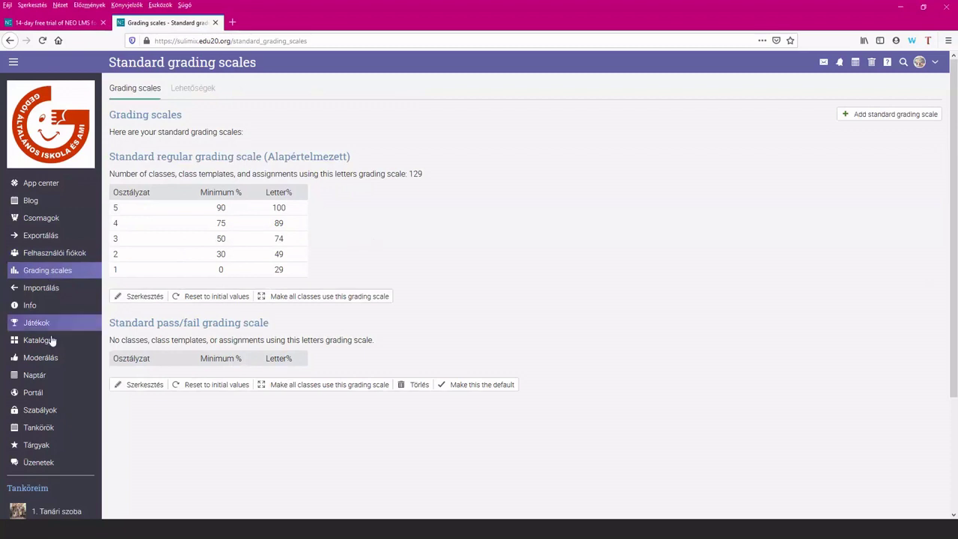
{"action": "left_click", "coordinate": [43, 362]}
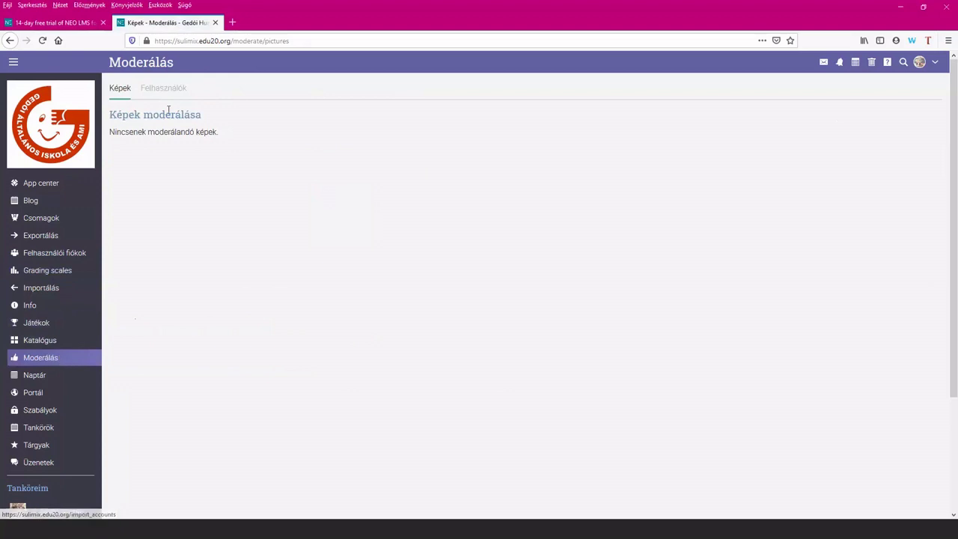
- Open Szabályok and examine the Általános rules from Bejelentkezés through Egyebek
{"action": "left_click", "coordinate": [40, 412]}
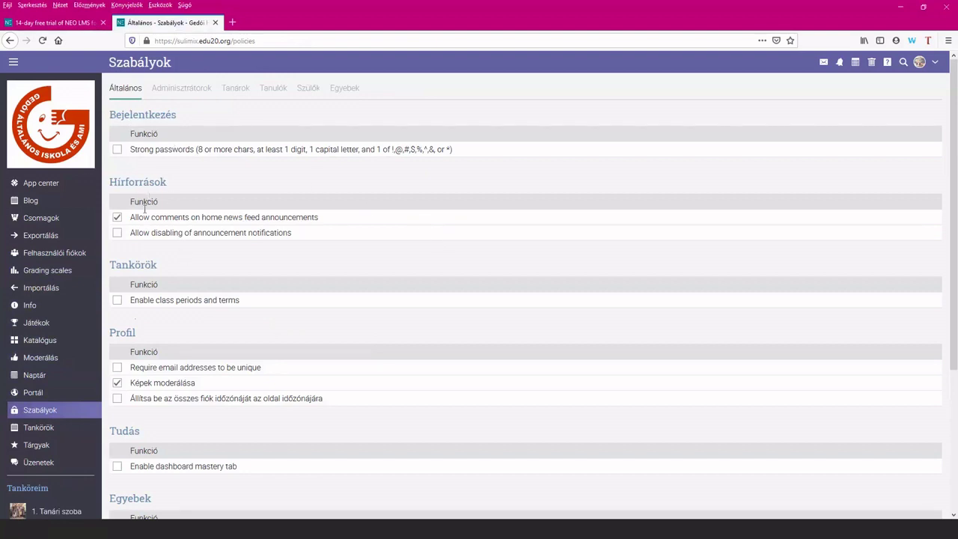
{"action": "scroll", "coordinate": [150, 297], "scroll_direction": "down", "scroll_amount": 3}
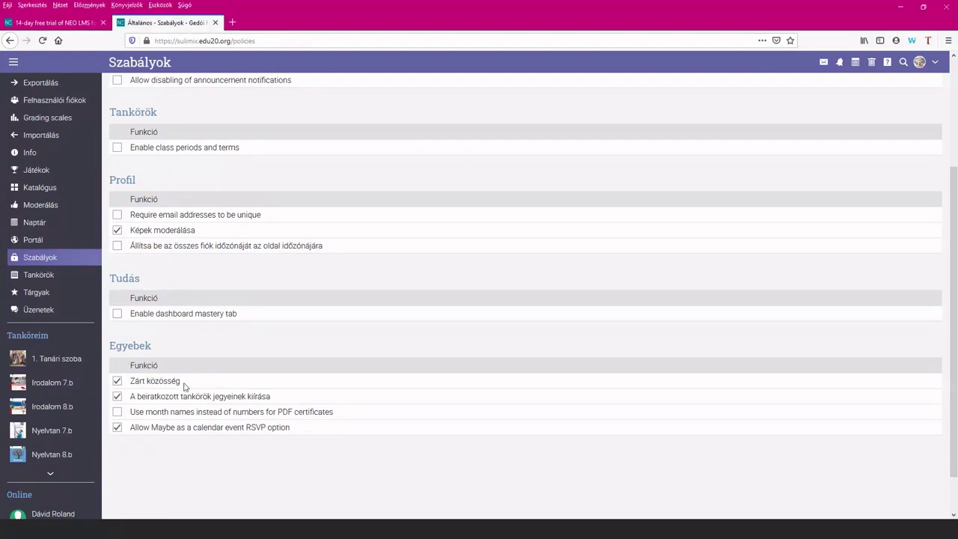
{"action": "scroll", "coordinate": [183, 386], "scroll_direction": "up", "scroll_amount": 5}
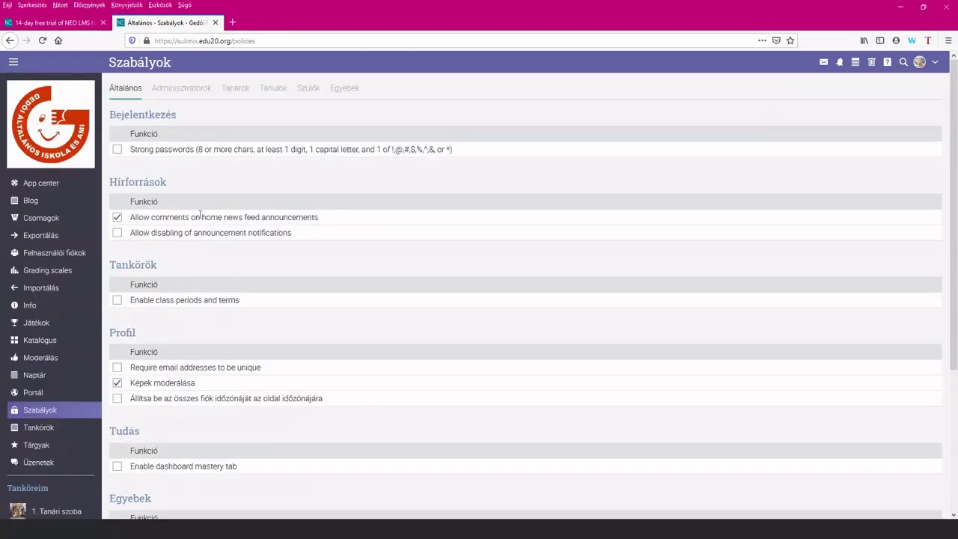
- Examine the Szabályok for Tanárok and for Tanulók, including the students' Kommunikáció, Navigáció, Hírforrások and Szolgáltatások options
{"action": "left_click", "coordinate": [233, 89]}
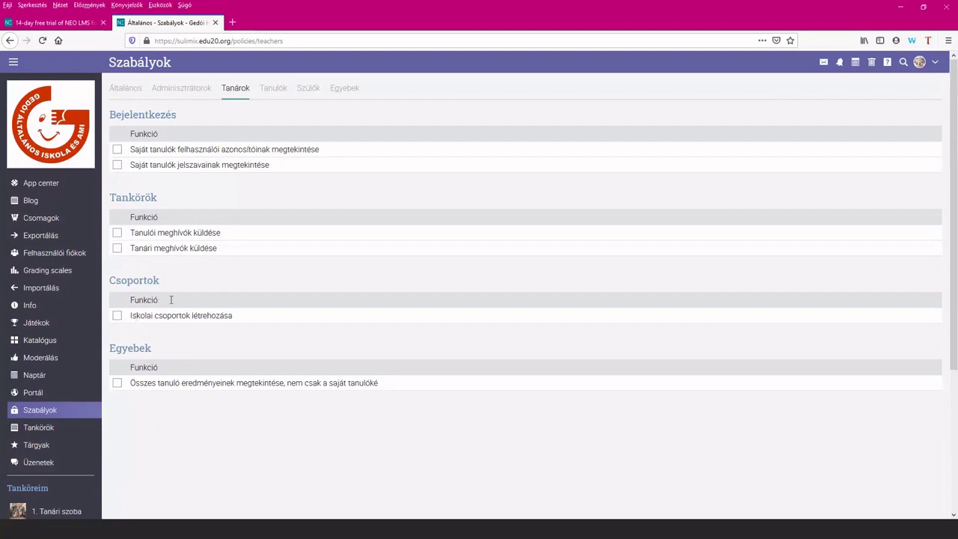
{"action": "left_click", "coordinate": [274, 89]}
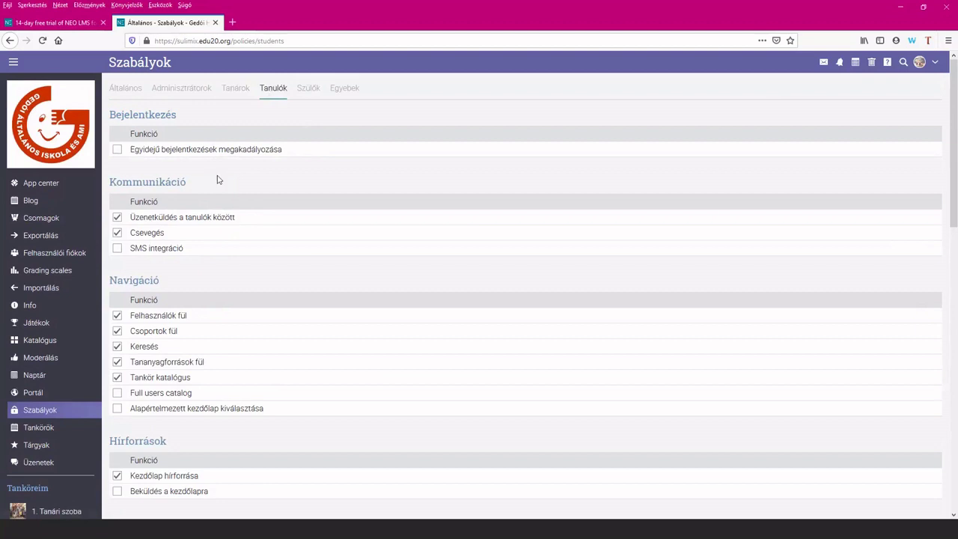
{"action": "scroll", "coordinate": [218, 181], "scroll_direction": "down", "scroll_amount": 3}
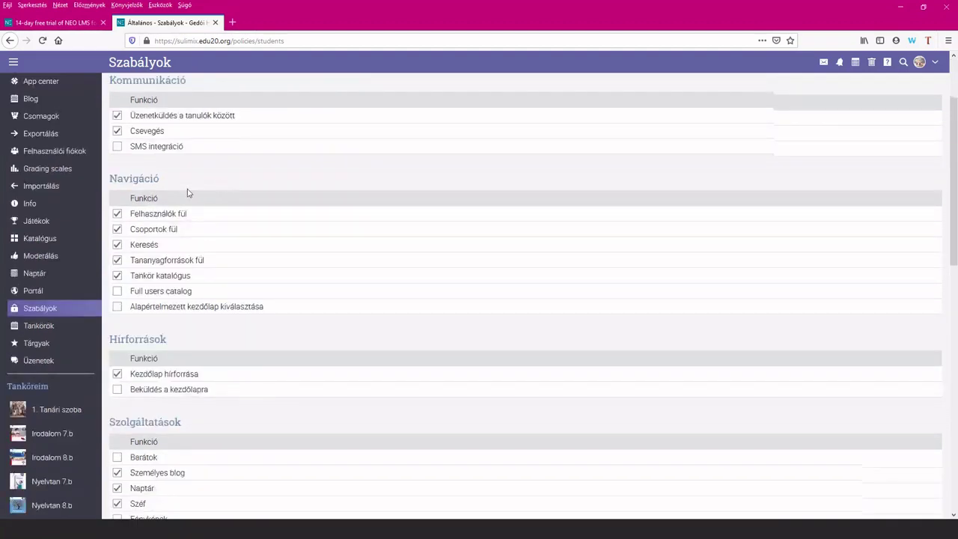
{"action": "scroll", "coordinate": [227, 247], "scroll_direction": "down", "scroll_amount": 3}
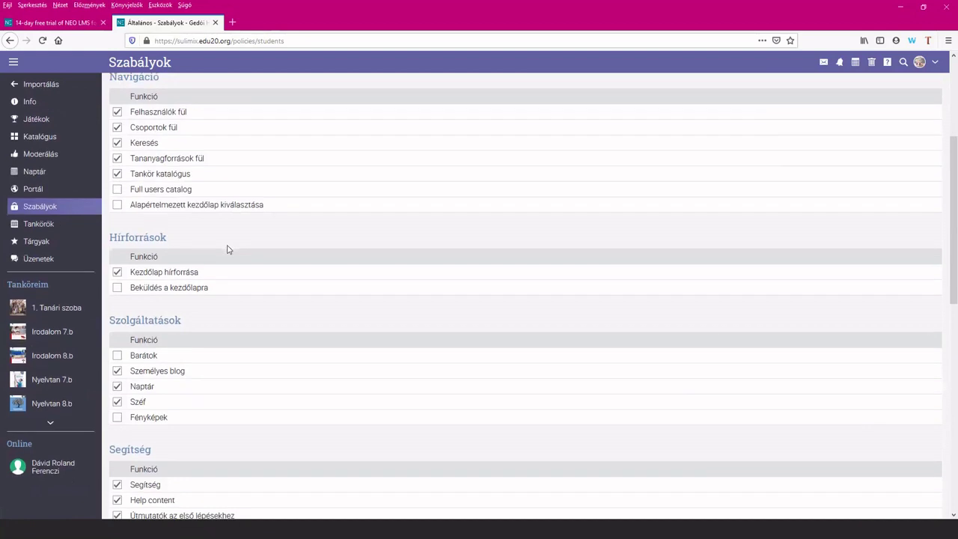
{"action": "scroll", "coordinate": [222, 252], "scroll_direction": "up", "scroll_amount": 3}
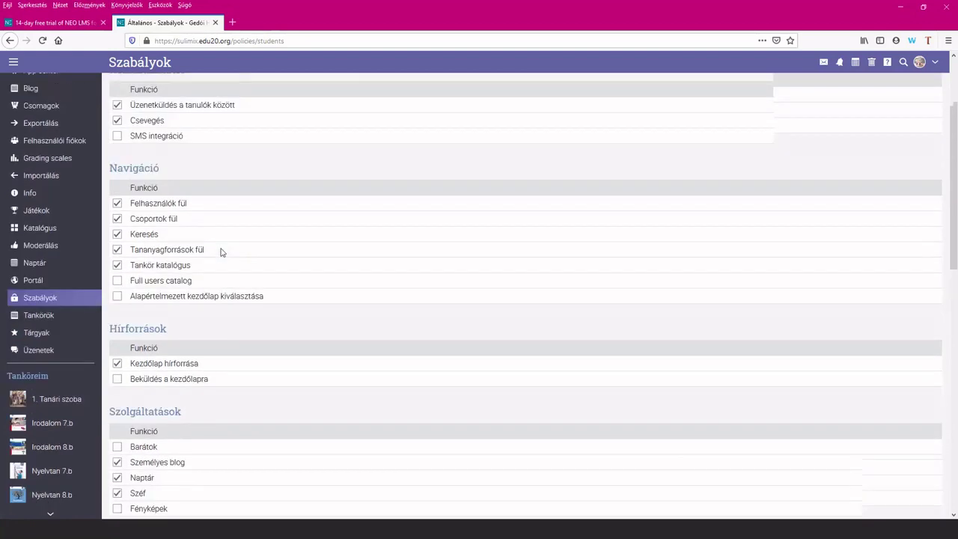
{"action": "scroll", "coordinate": [195, 362], "scroll_direction": "down", "scroll_amount": 2}
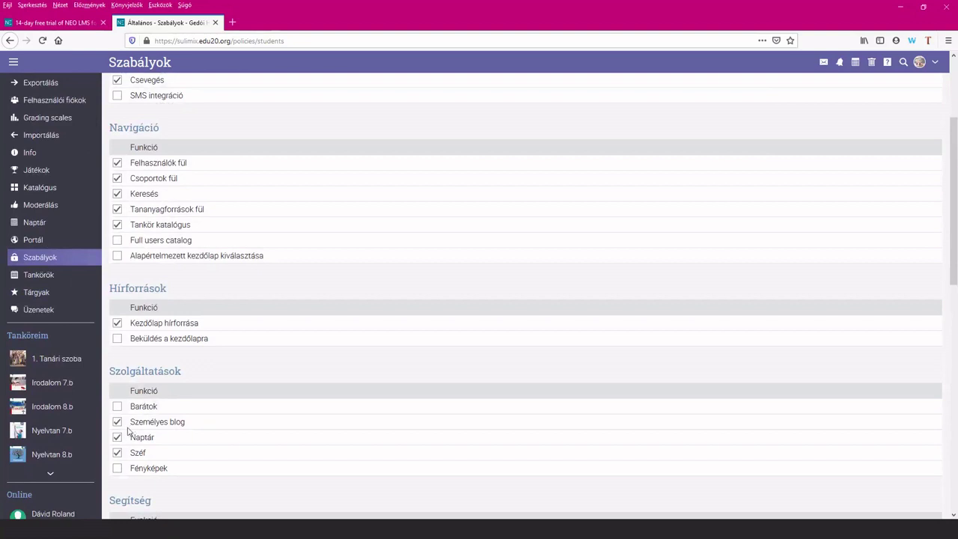
{"action": "scroll", "coordinate": [127, 428], "scroll_direction": "up", "scroll_amount": 1}
{"action": "scroll", "coordinate": [127, 427], "scroll_direction": "up", "scroll_amount": 2}
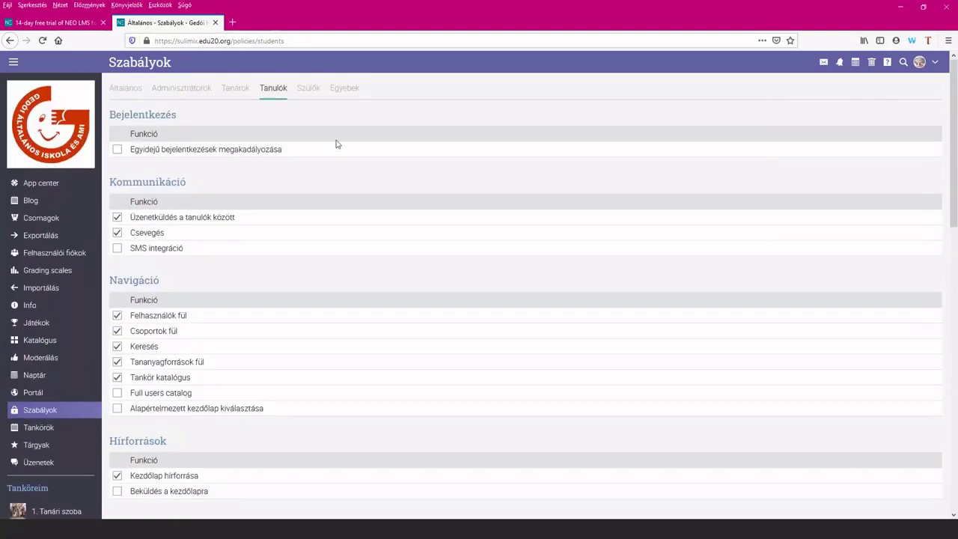
- Examine the Szülők rules in Szabályok, covering the Hozzáférés and Navigáció options for parents
{"action": "left_click", "coordinate": [307, 89]}
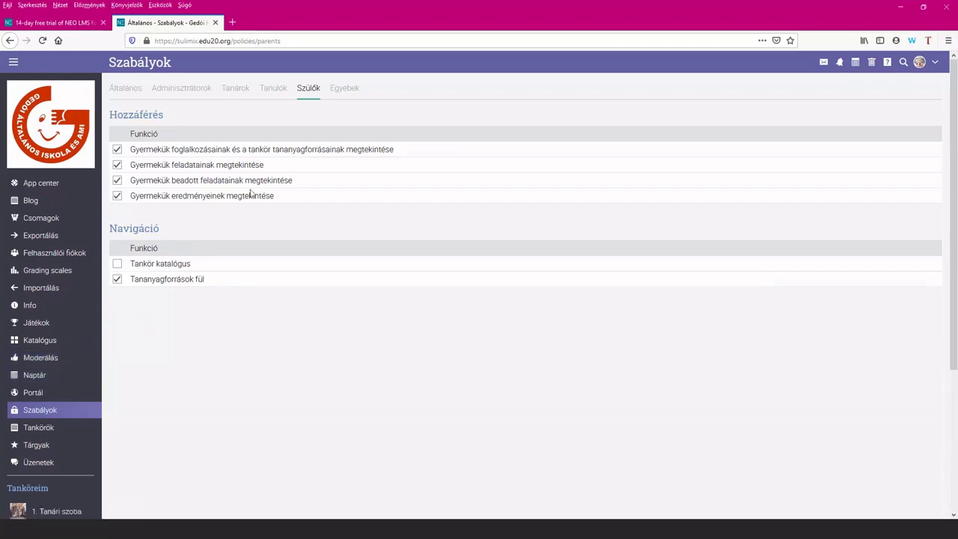
{"action": "scroll", "coordinate": [250, 195], "scroll_direction": "down", "scroll_amount": 3}
{"action": "scroll", "coordinate": [251, 195], "scroll_direction": "up", "scroll_amount": 3}
- Log out of the school site and have the browser window maximized on the login page
{"action": "left_click", "coordinate": [935, 64]}
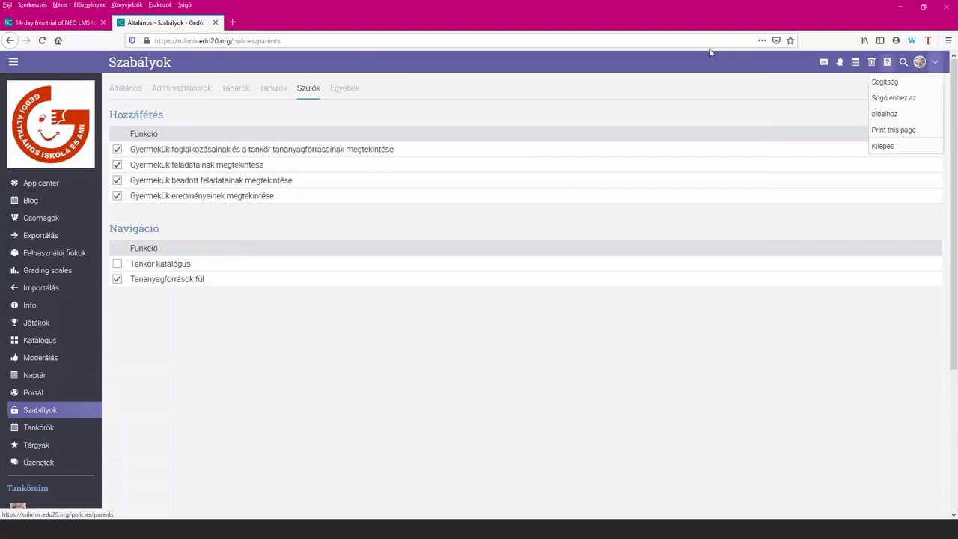
{"action": "left_click", "coordinate": [922, 7]}
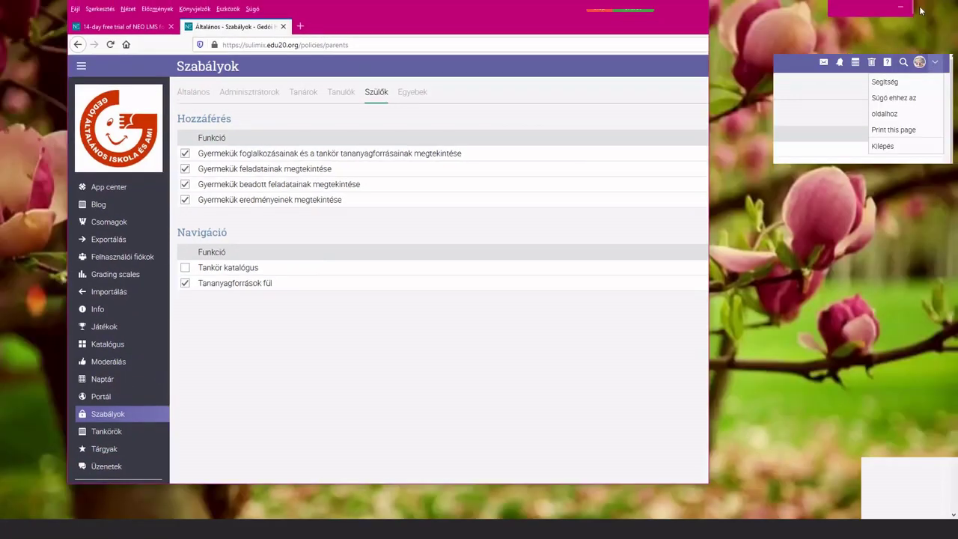
{"action": "left_click", "coordinate": [685, 64]}
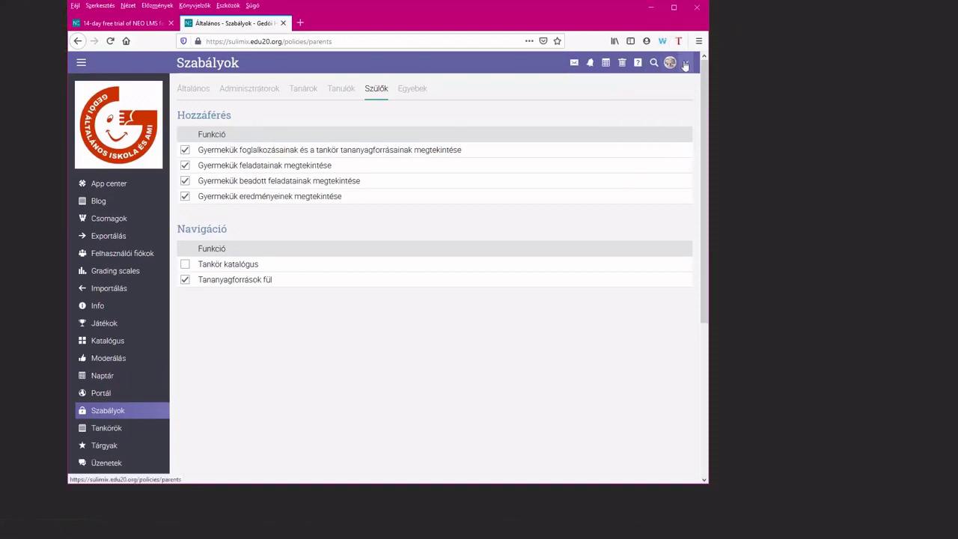
{"action": "left_click", "coordinate": [685, 64]}
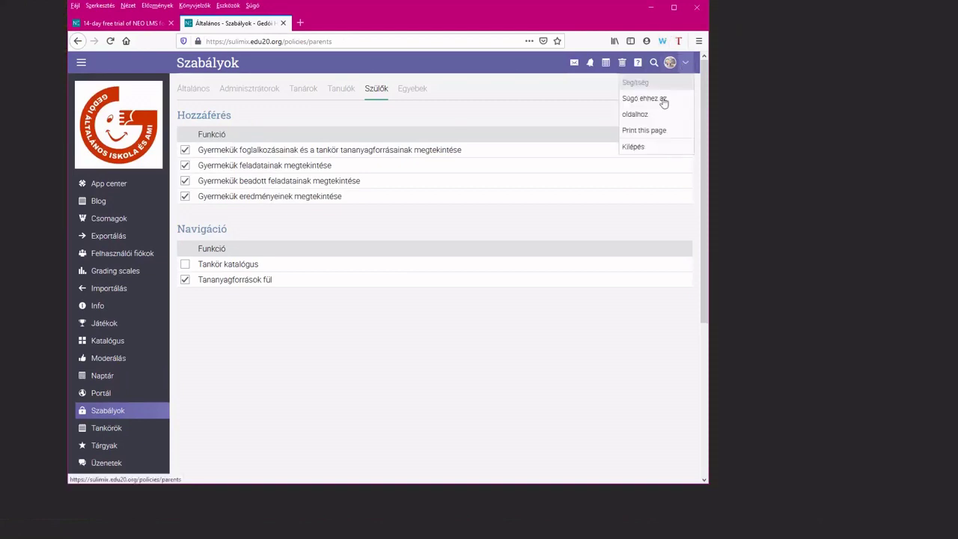
{"action": "left_click", "coordinate": [635, 148]}
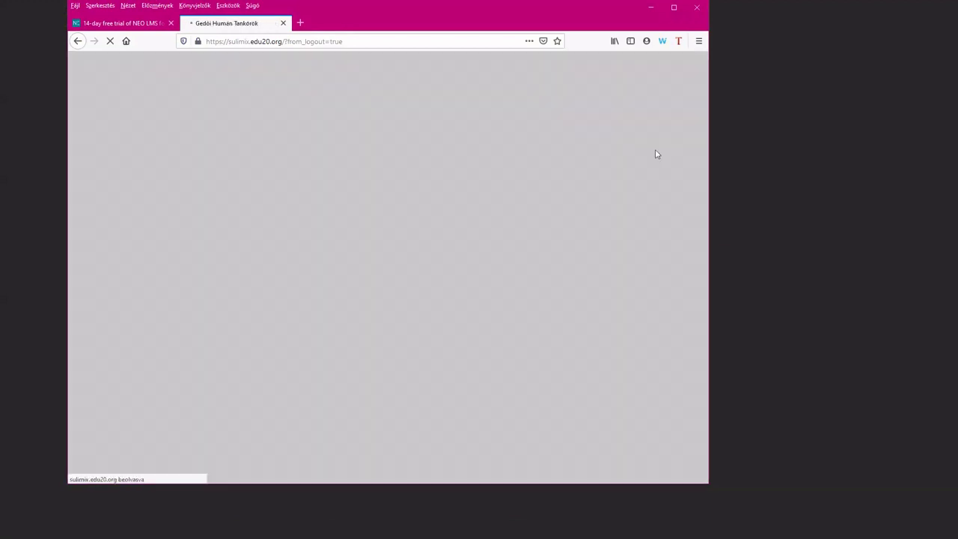
{"action": "left_click", "coordinate": [675, 8]}
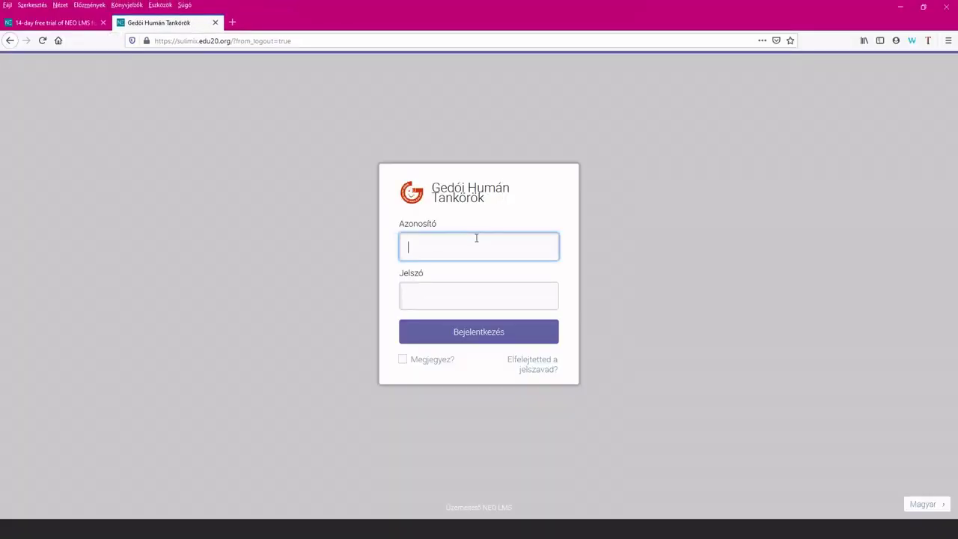
- Log in to the school site with the teacher account's username and password
{"action": "left_click", "coordinate": [476, 238]}
{"action": "left_click", "coordinate": [451, 305]}
{"action": "left_click", "coordinate": [451, 301]}
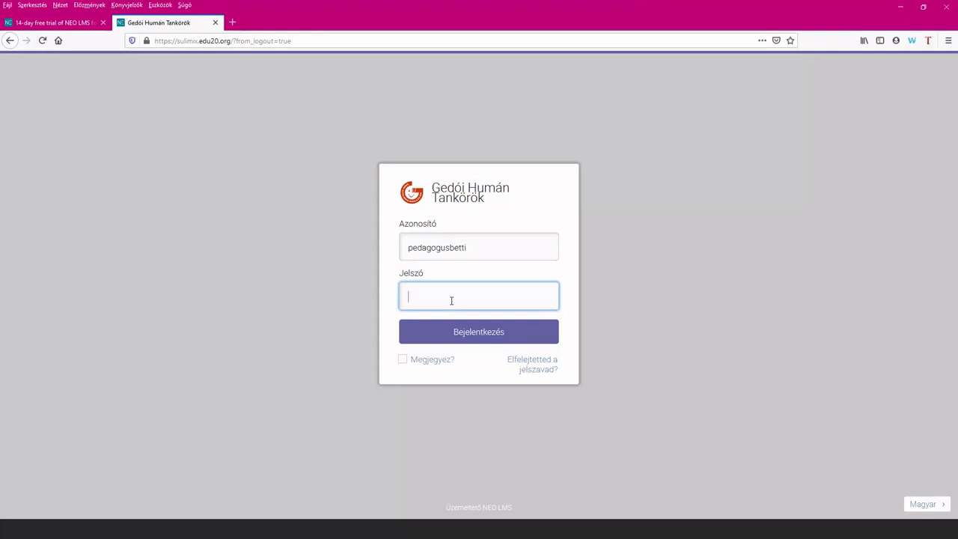
{"action": "type", "text": "********"}
{"action": "left_click", "coordinate": [462, 339]}
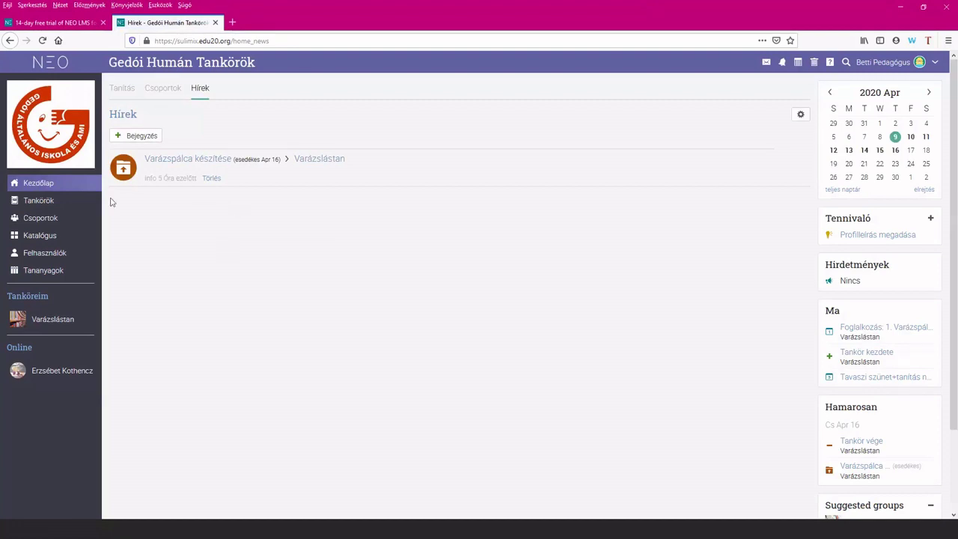
- Start adding a new class of the type Tankör from the Tankörök section
{"action": "mouse_move", "coordinate": [35, 199]}
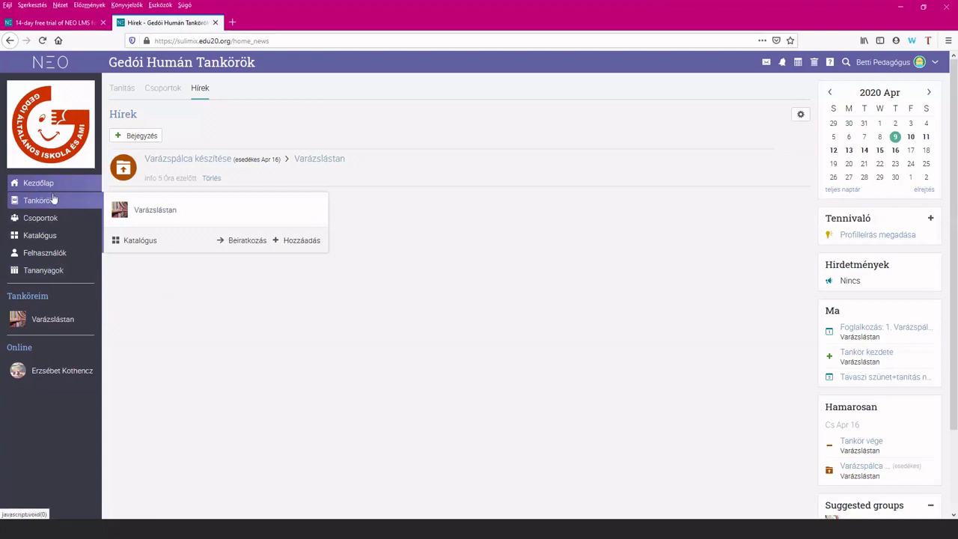
{"action": "left_click", "coordinate": [292, 244]}
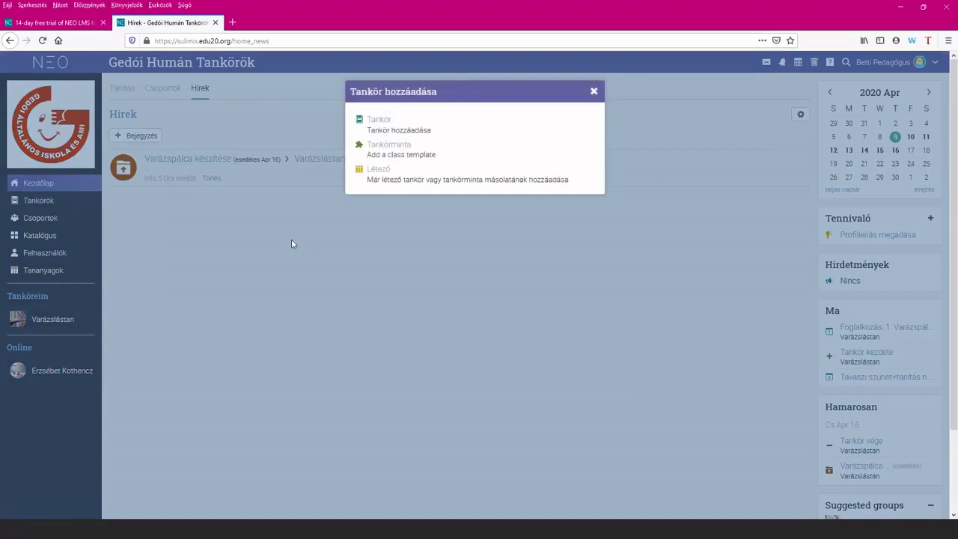
{"action": "left_click", "coordinate": [386, 123]}
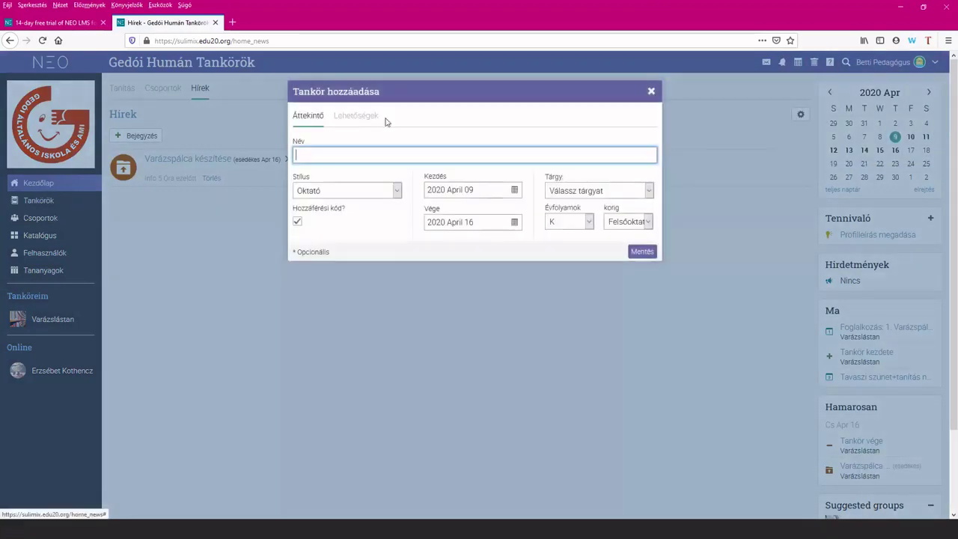
- Look through the suggestions for the Név field and name the new Tankör bűbájtan
{"action": "left_click", "coordinate": [338, 156]}
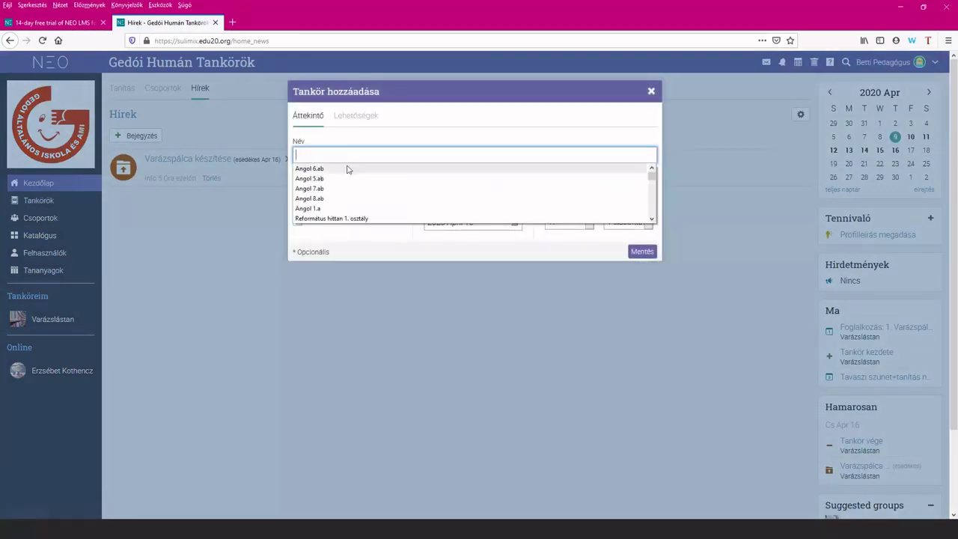
{"action": "scroll", "coordinate": [347, 169], "scroll_direction": "down", "scroll_amount": 3}
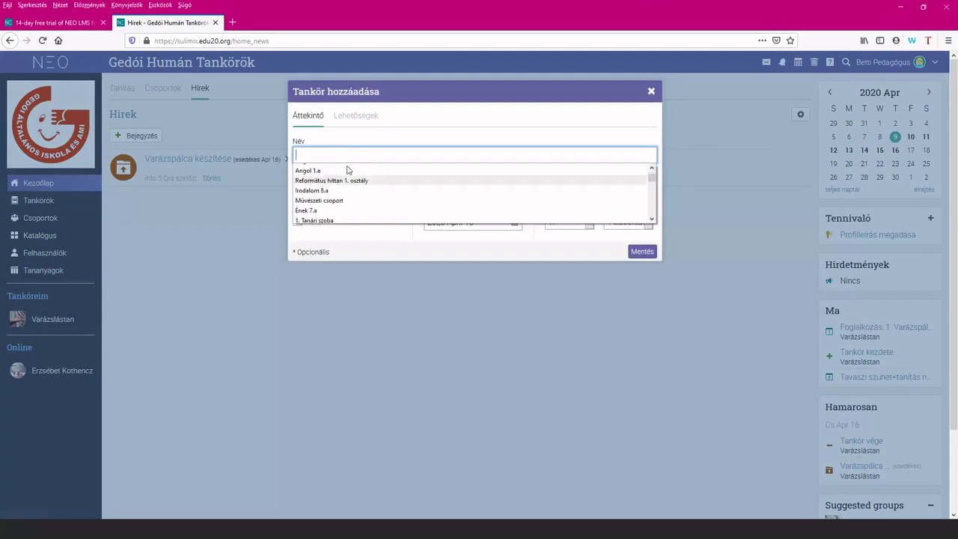
{"action": "scroll", "coordinate": [346, 169], "scroll_direction": "up", "scroll_amount": 3}
{"action": "scroll", "coordinate": [349, 168], "scroll_direction": "down", "scroll_amount": 4}
{"action": "scroll", "coordinate": [326, 168], "scroll_direction": "up", "scroll_amount": 4}
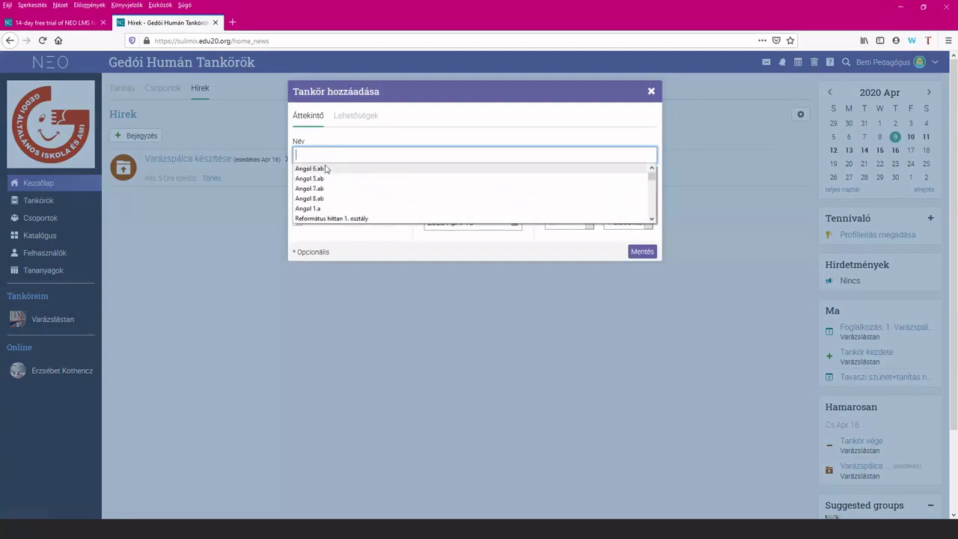
{"action": "left_click", "coordinate": [321, 155]}
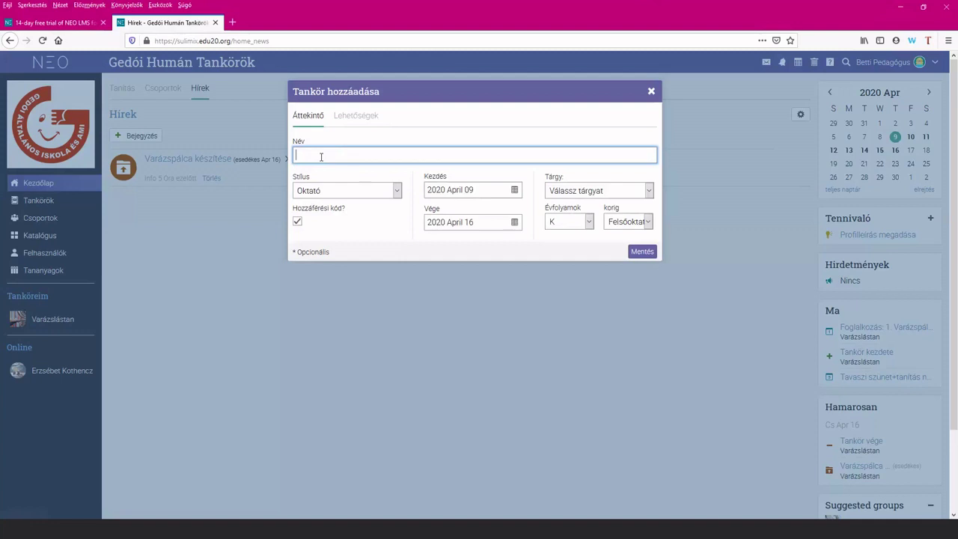
{"action": "type", "text": "bűbájtan"}
- Turn off the access code for the new Tankör and set its end date to 2020 Jun 15
{"action": "left_click", "coordinate": [297, 224]}
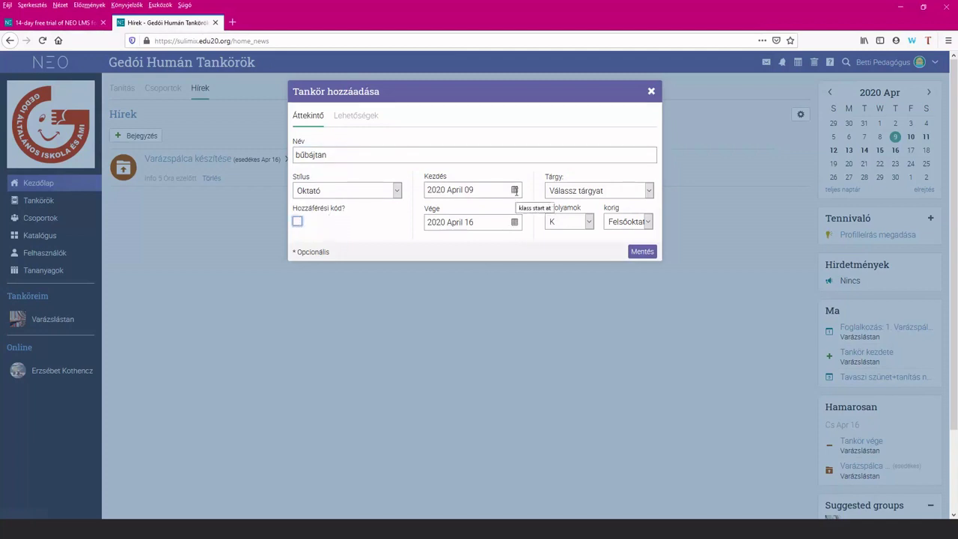
{"action": "left_click", "coordinate": [515, 222]}
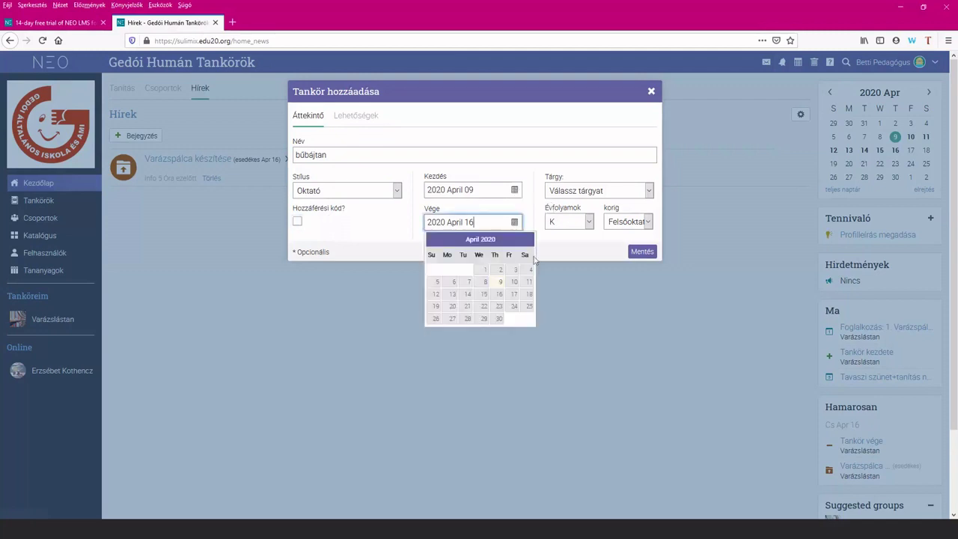
{"action": "left_click", "coordinate": [531, 240]}
{"action": "left_click", "coordinate": [531, 239]}
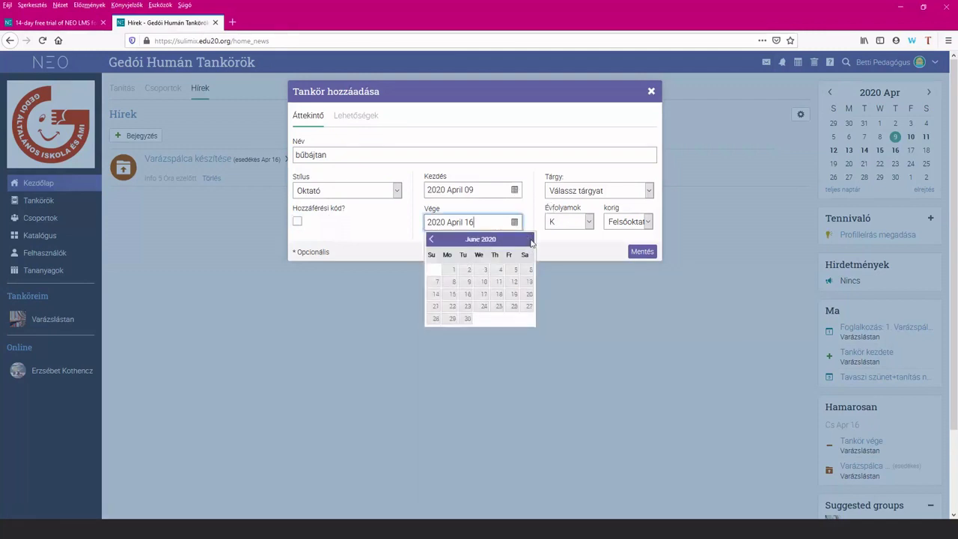
{"action": "left_click", "coordinate": [453, 293]}
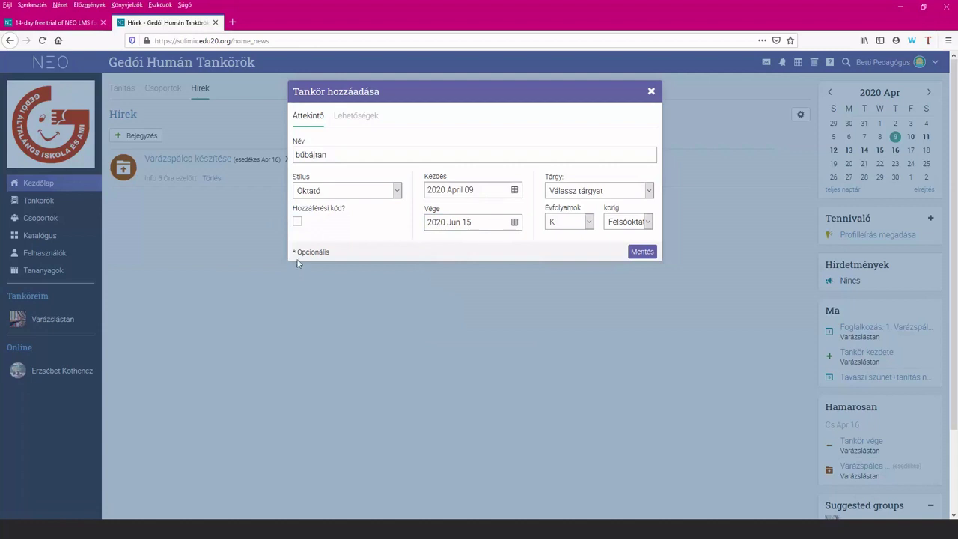
- Set the Tankör's subject to Other and its grade range from 6 to 6, and save it
{"action": "left_click", "coordinate": [649, 191]}
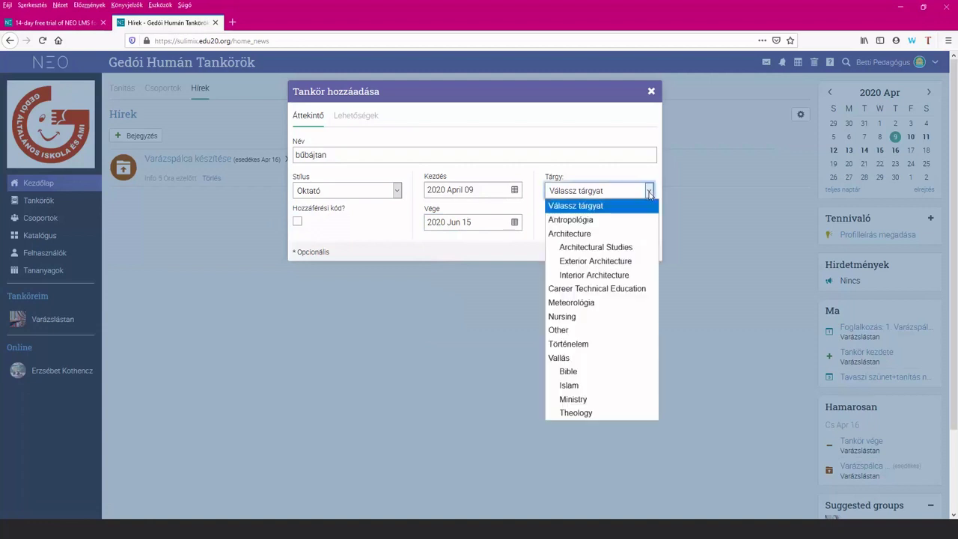
{"action": "left_click", "coordinate": [573, 330]}
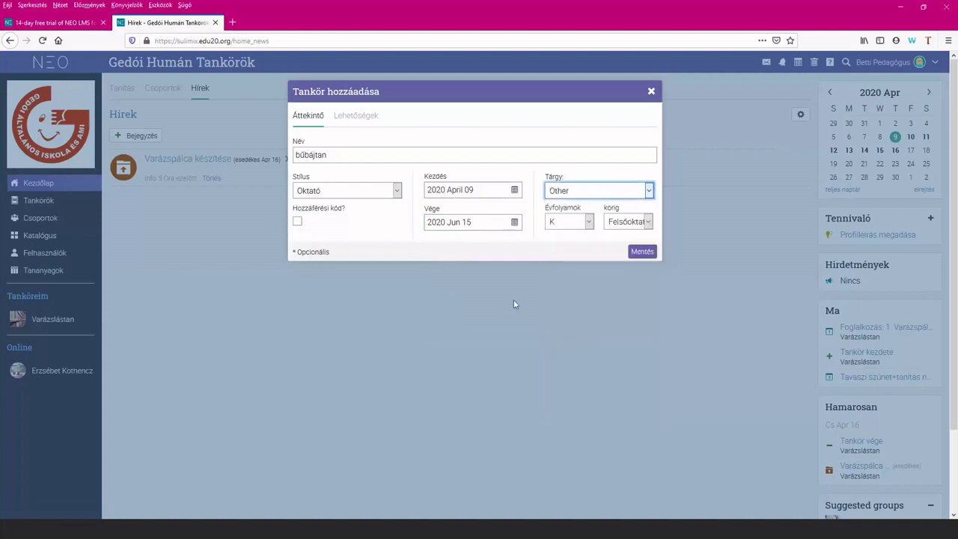
{"action": "left_click", "coordinate": [588, 223]}
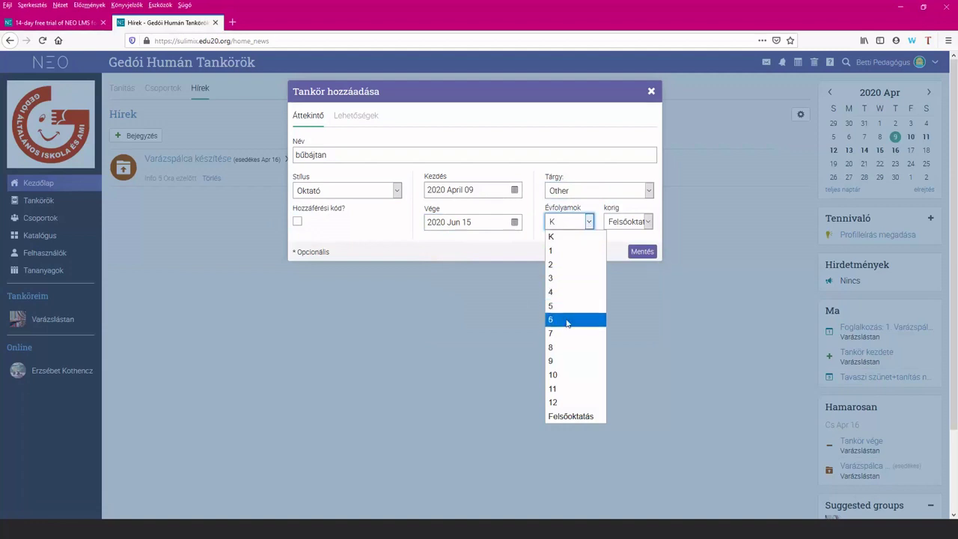
{"action": "left_click", "coordinate": [567, 316]}
{"action": "left_click", "coordinate": [648, 221]}
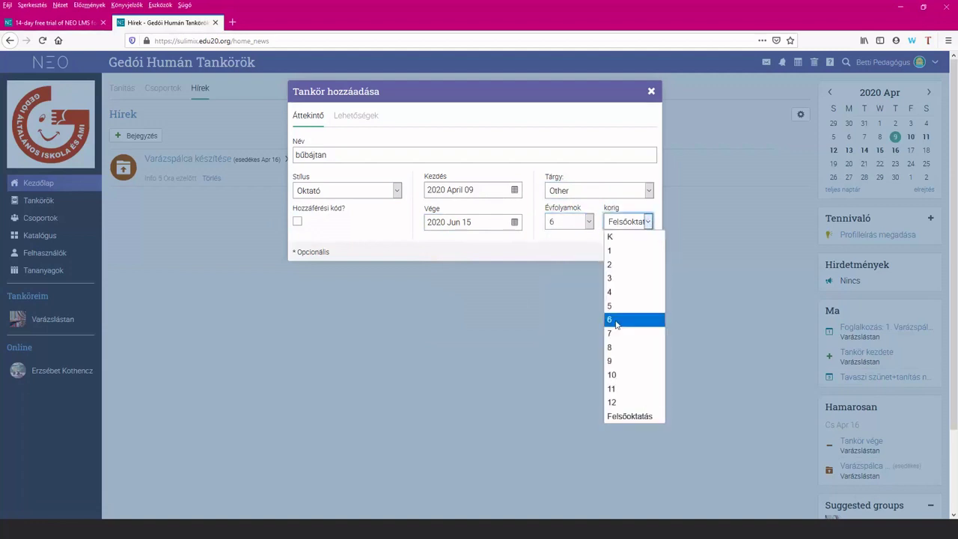
{"action": "left_click", "coordinate": [621, 318]}
{"action": "left_click", "coordinate": [645, 256]}
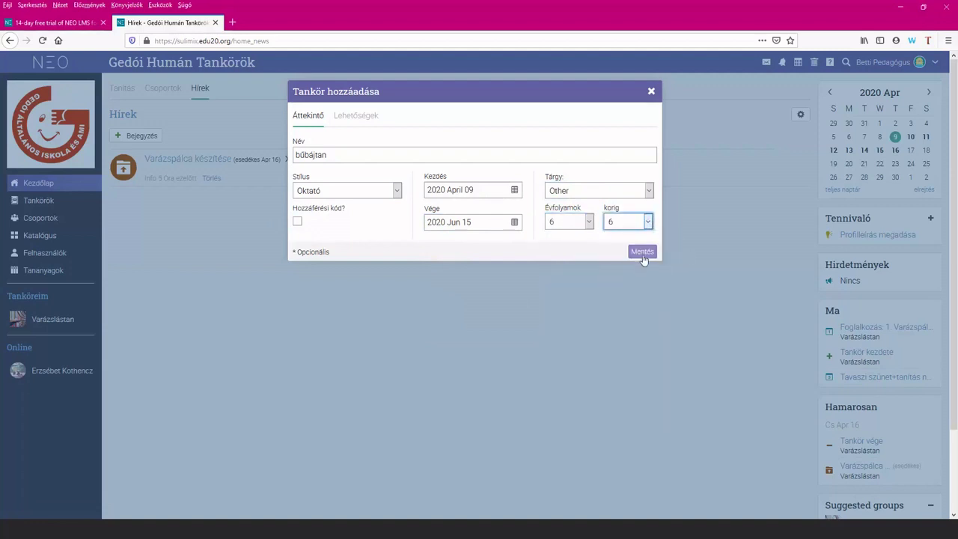
{"action": "left_click", "coordinate": [642, 253]}
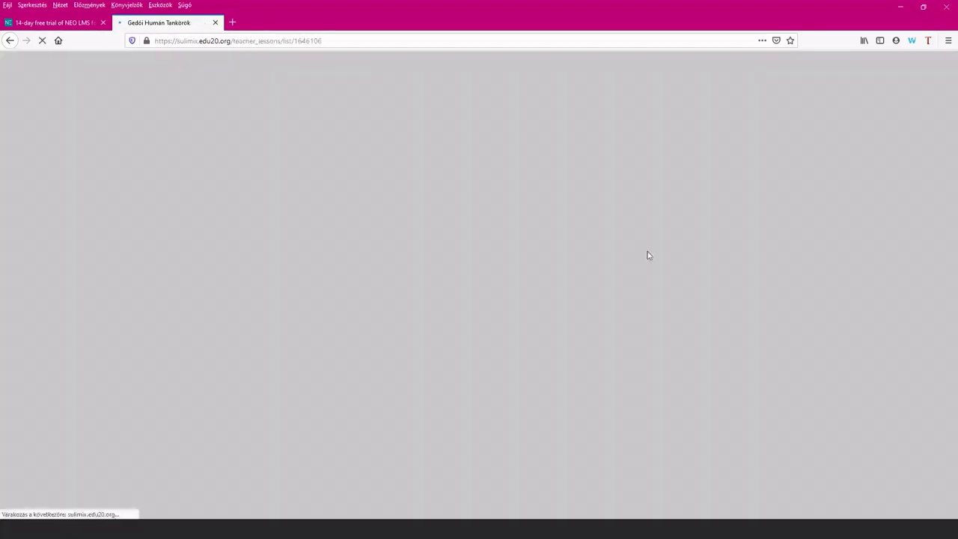
- Look over the new bűbájtan Tankör's start page and switch to the Varázslástan Tankör
{"action": "scroll", "coordinate": [34, 263], "scroll_direction": "down", "scroll_amount": 1}
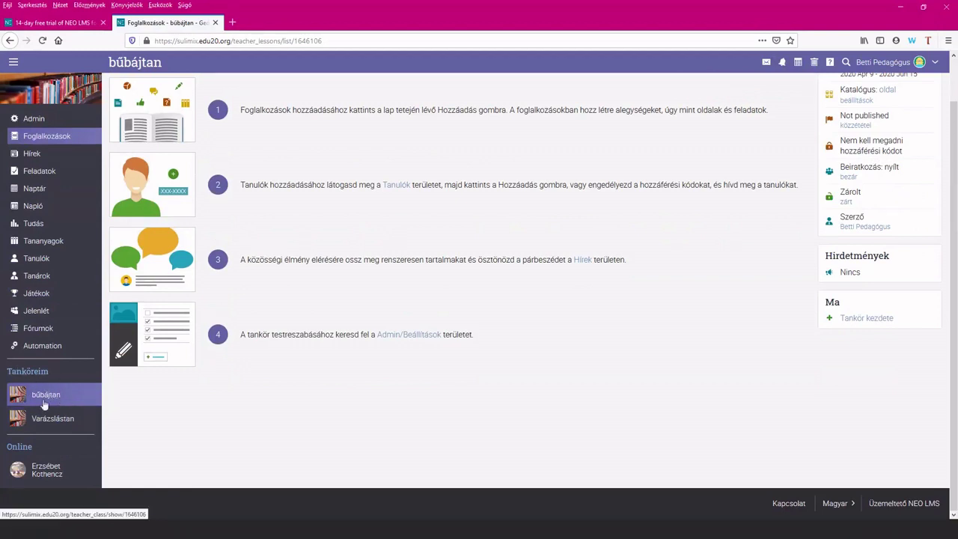
{"action": "scroll", "coordinate": [60, 405], "scroll_direction": "up", "scroll_amount": 2}
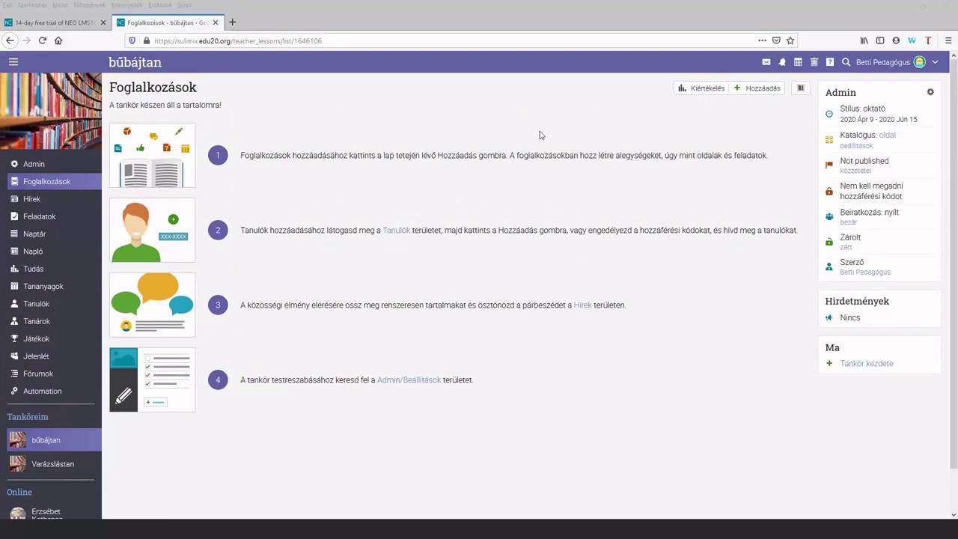
{"action": "scroll", "coordinate": [446, 215], "scroll_direction": "down", "scroll_amount": 2}
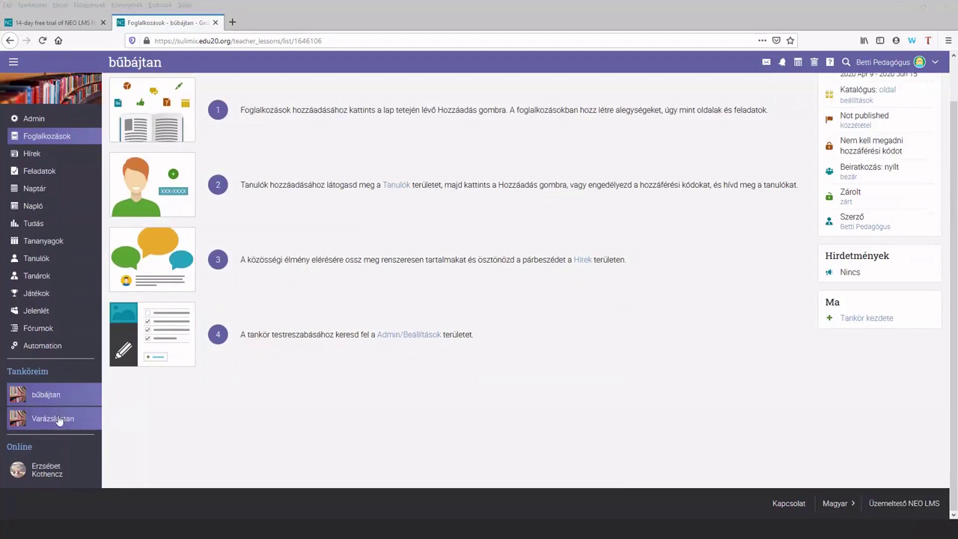
{"action": "left_click", "coordinate": [53, 426]}
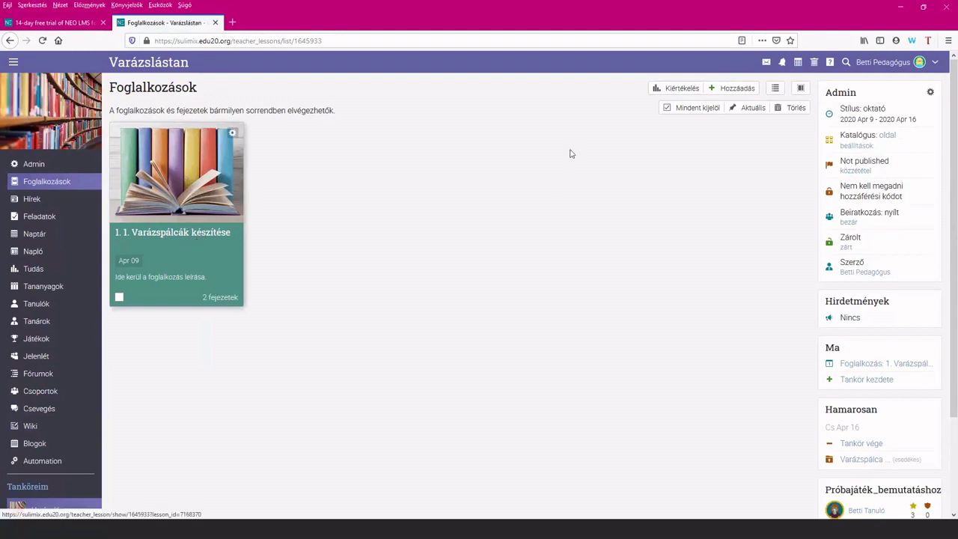
- View the library of existing lessons that can be copied into Varázslástan, and close it without adding one
{"action": "left_click", "coordinate": [745, 89]}
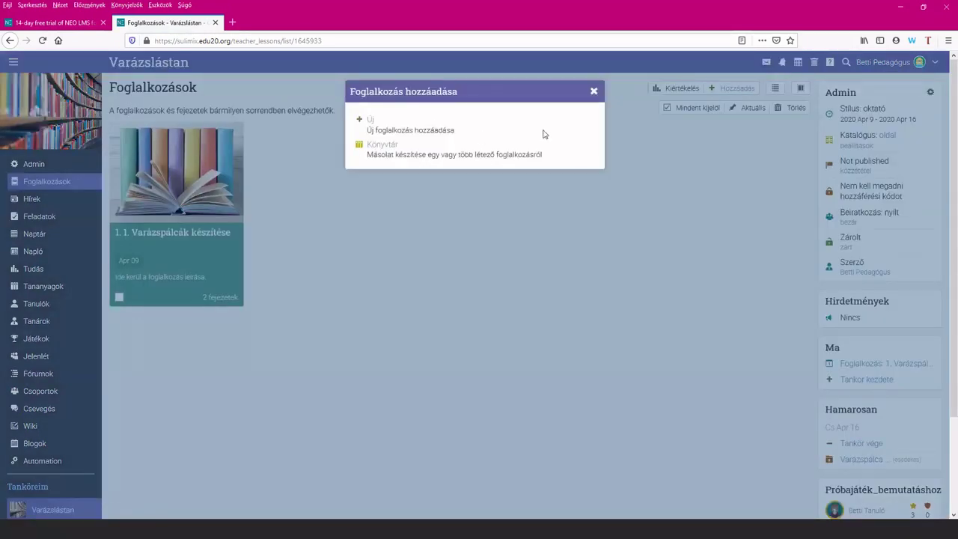
{"action": "left_click", "coordinate": [381, 146]}
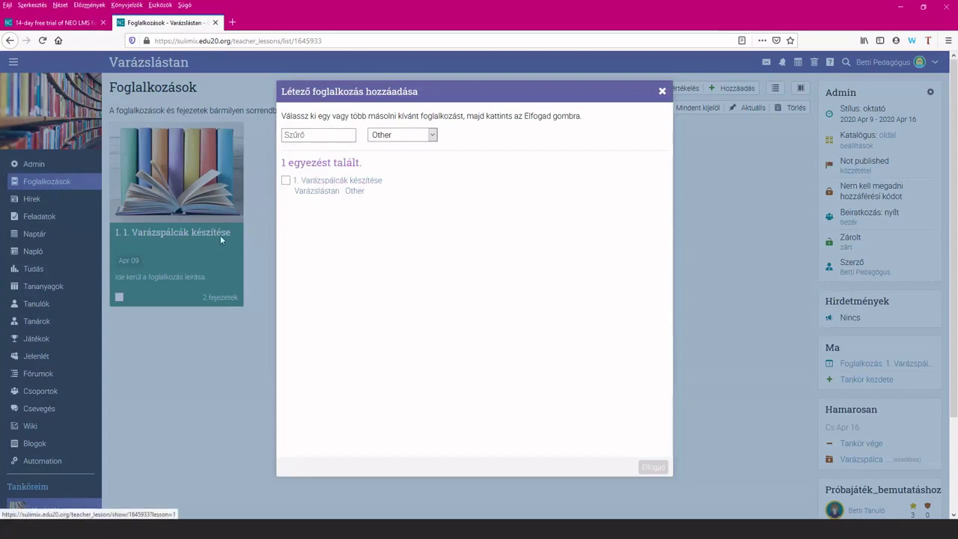
{"action": "left_click", "coordinate": [662, 90]}
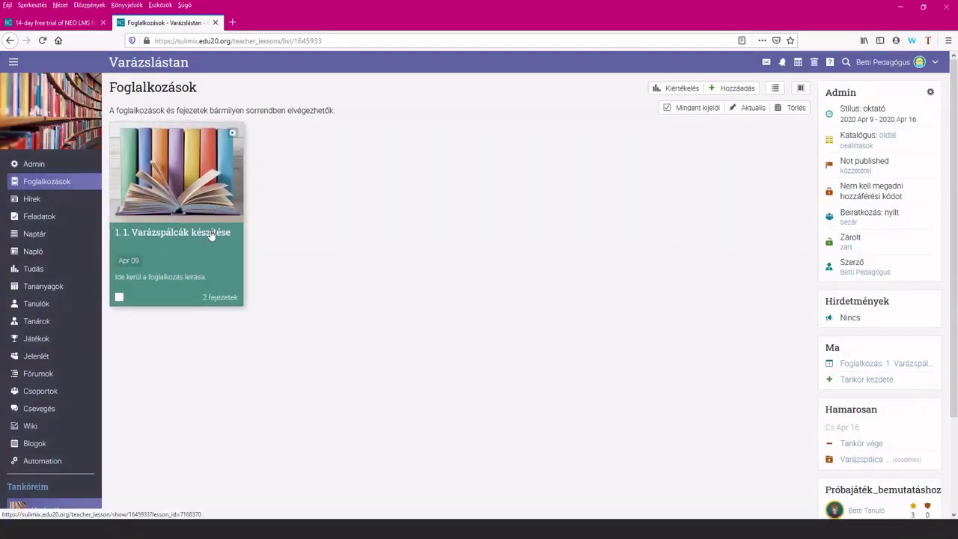
- Start a new lesson in Varázslástan with the title valami and the description "Határidő (házi): április 22."
{"action": "left_click", "coordinate": [727, 89]}
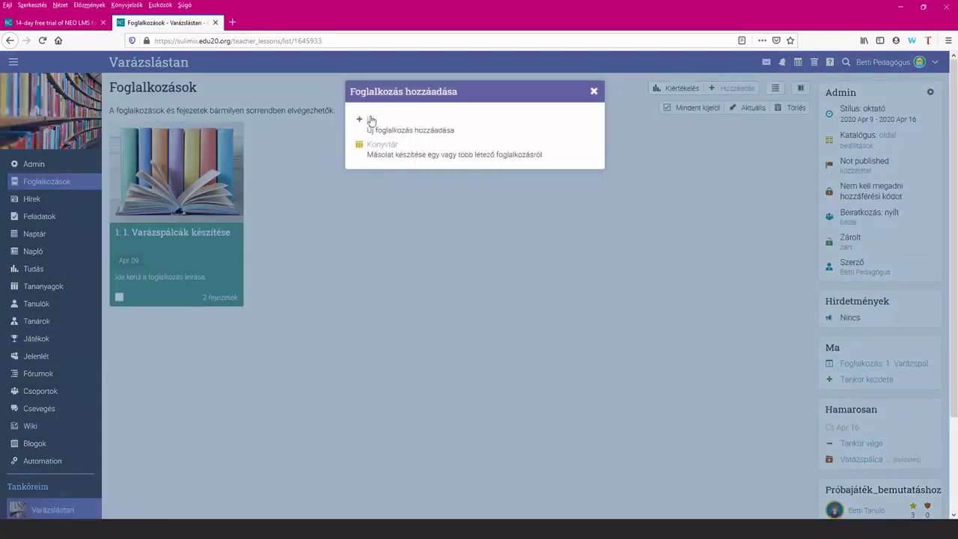
{"action": "left_click", "coordinate": [372, 123]}
{"action": "left_click", "coordinate": [407, 120]}
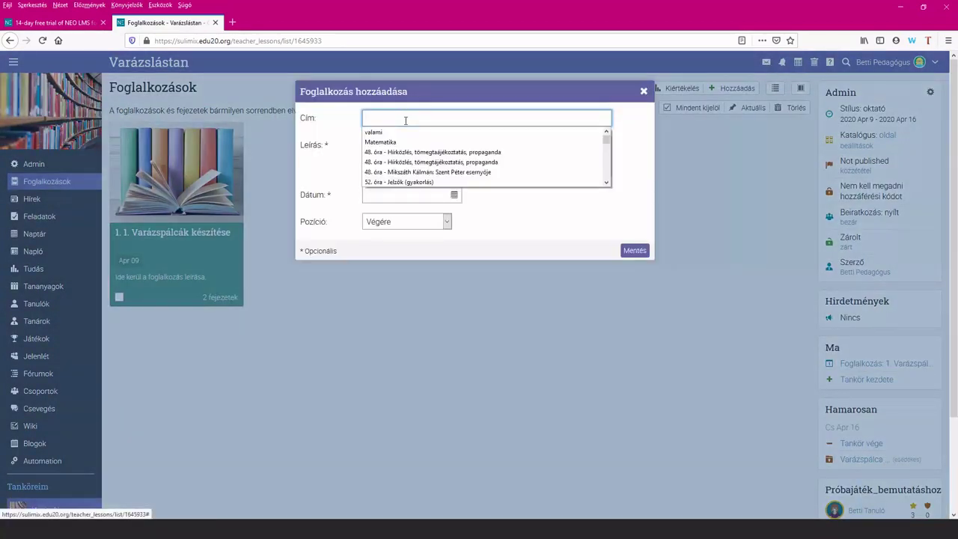
{"action": "left_click", "coordinate": [399, 132]}
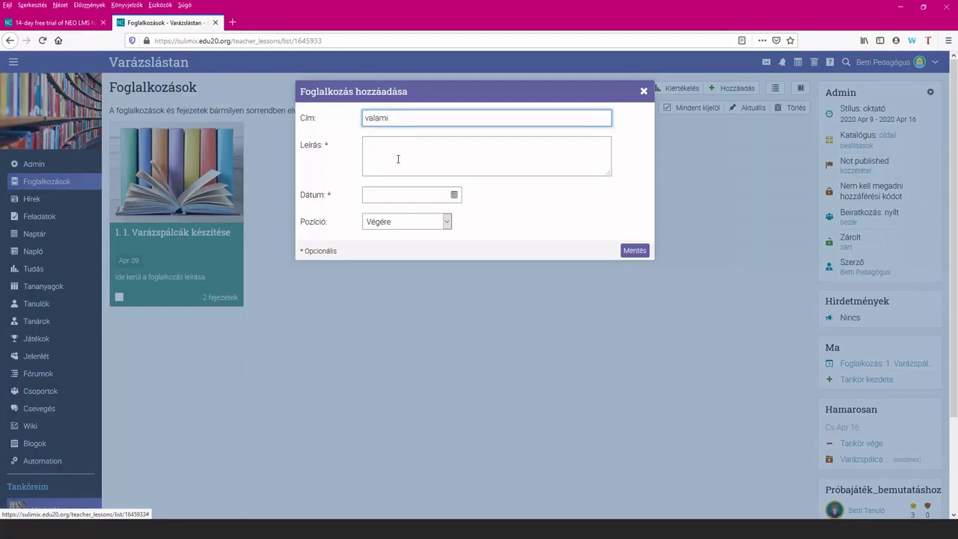
{"action": "left_click", "coordinate": [397, 159]}
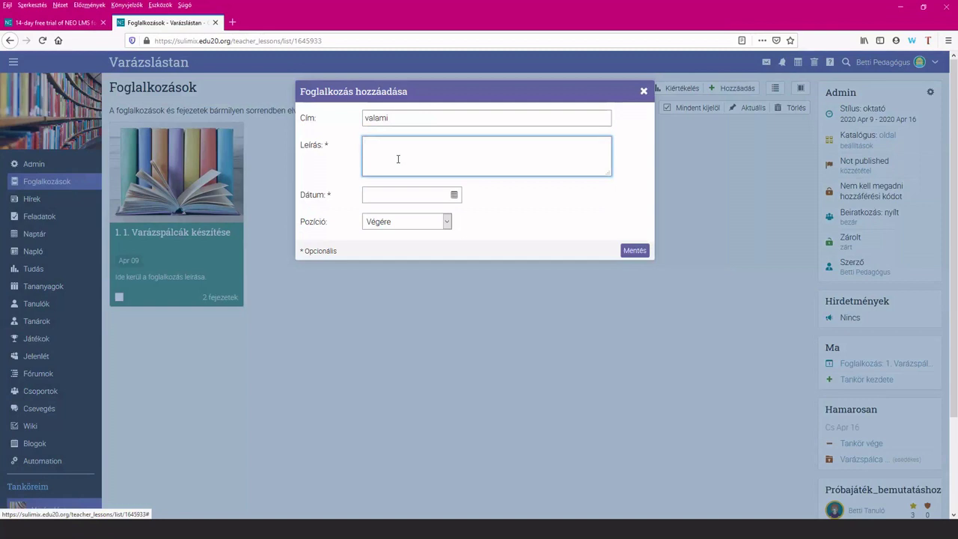
{"action": "type", "text": "Határidő (házi): április 22."}
- Date the lesson 2020 Apr 09, position it before '1. Varázspálcák készítése' and save it
{"action": "left_click", "coordinate": [454, 195]}
{"action": "left_click", "coordinate": [434, 262]}
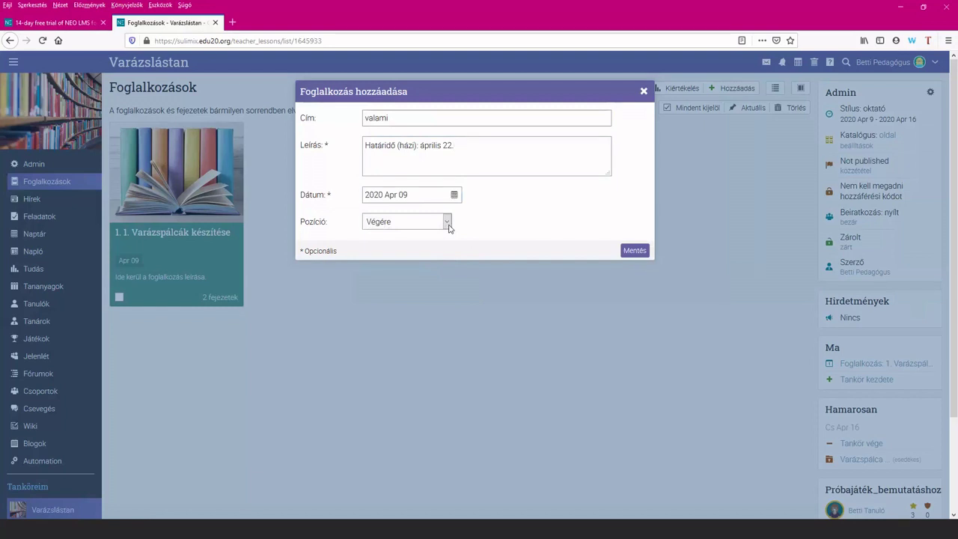
{"action": "left_click", "coordinate": [447, 223]}
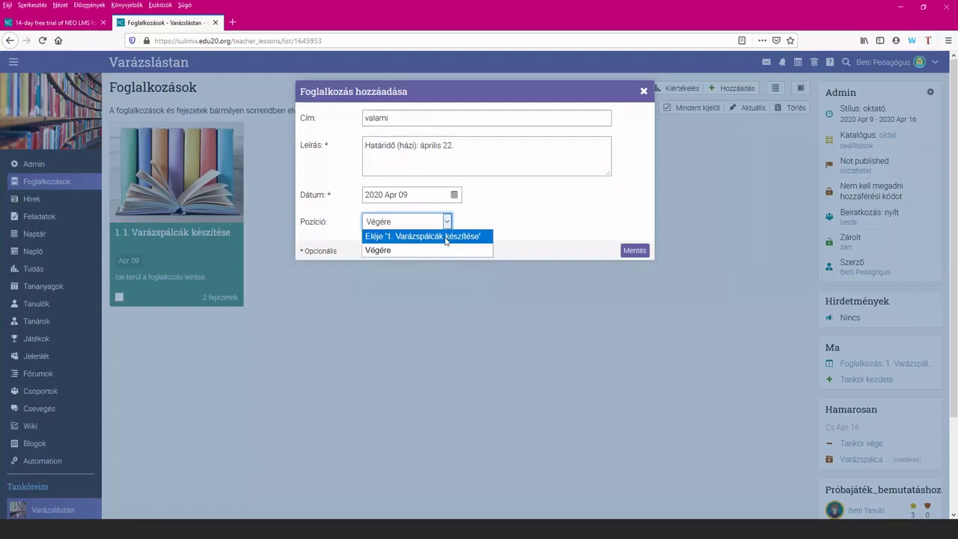
{"action": "left_click", "coordinate": [446, 237]}
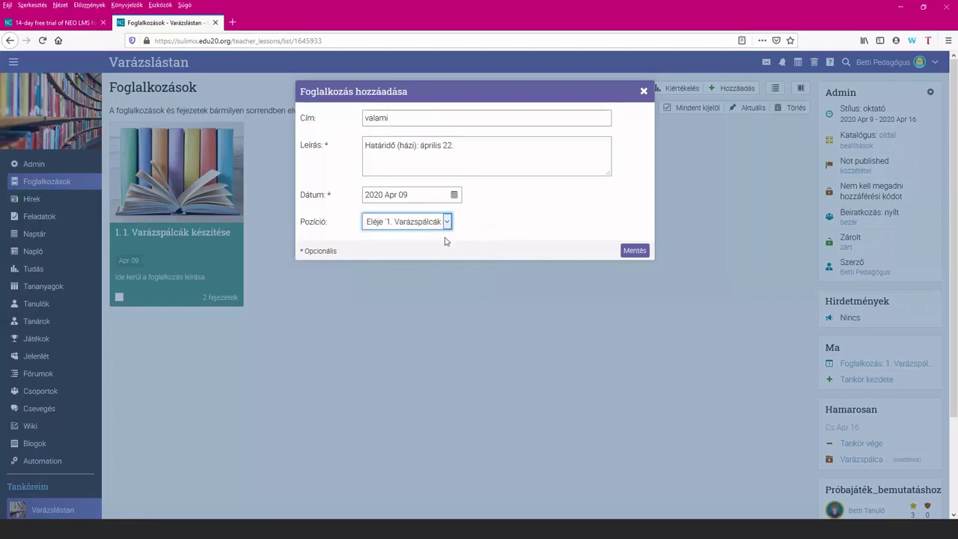
{"action": "left_click", "coordinate": [625, 255]}
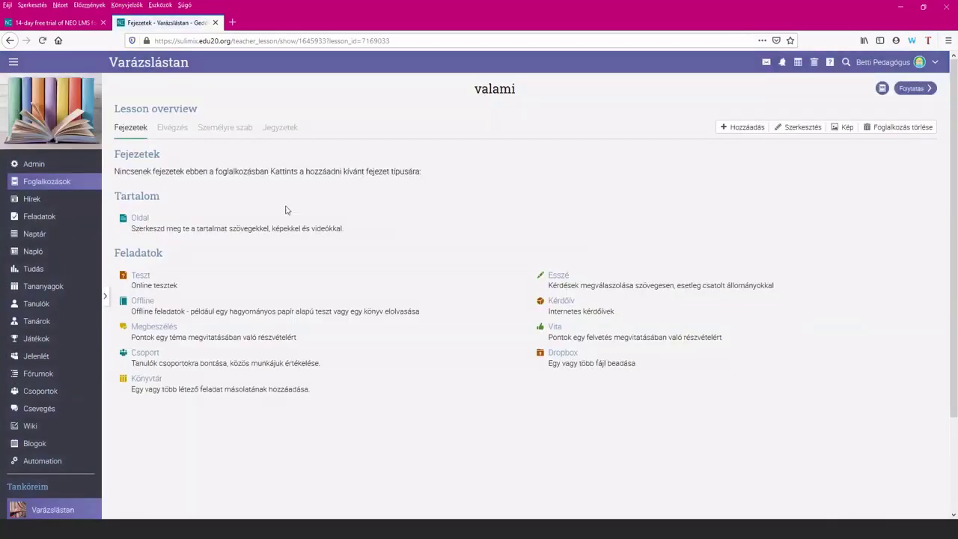
- Return to the Foglalkozások list and look at the name and image options of the Varázslástan Tankör
{"action": "left_click", "coordinate": [64, 182]}
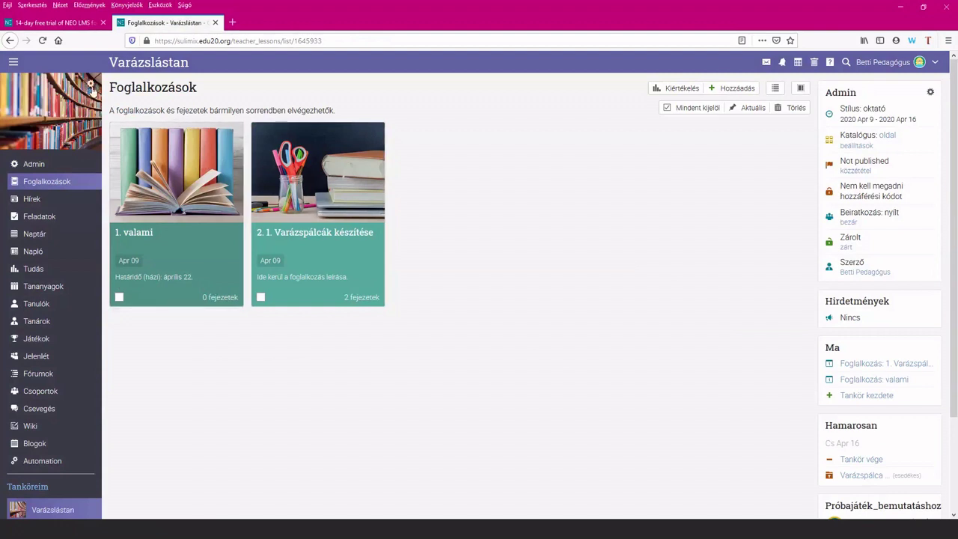
{"action": "left_click", "coordinate": [92, 87]}
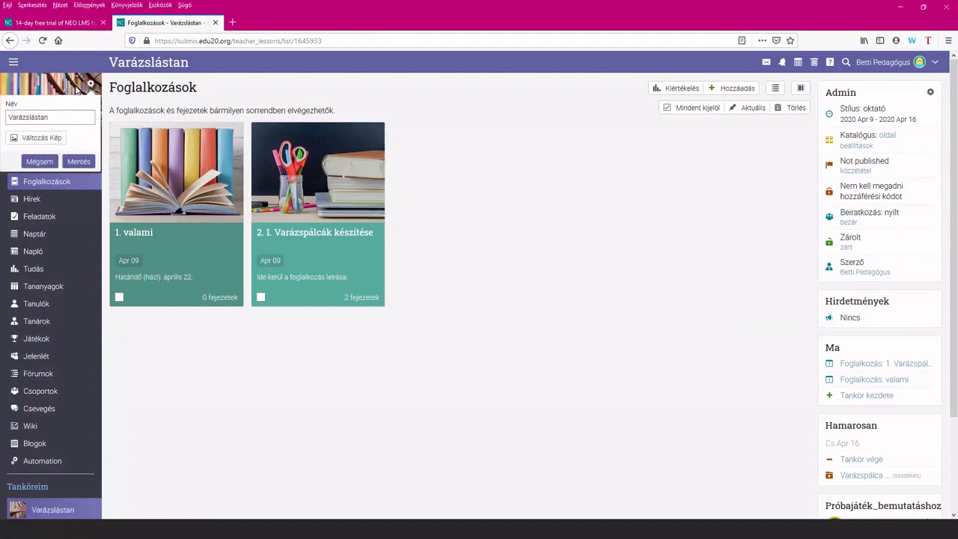
{"action": "left_click", "coordinate": [77, 88]}
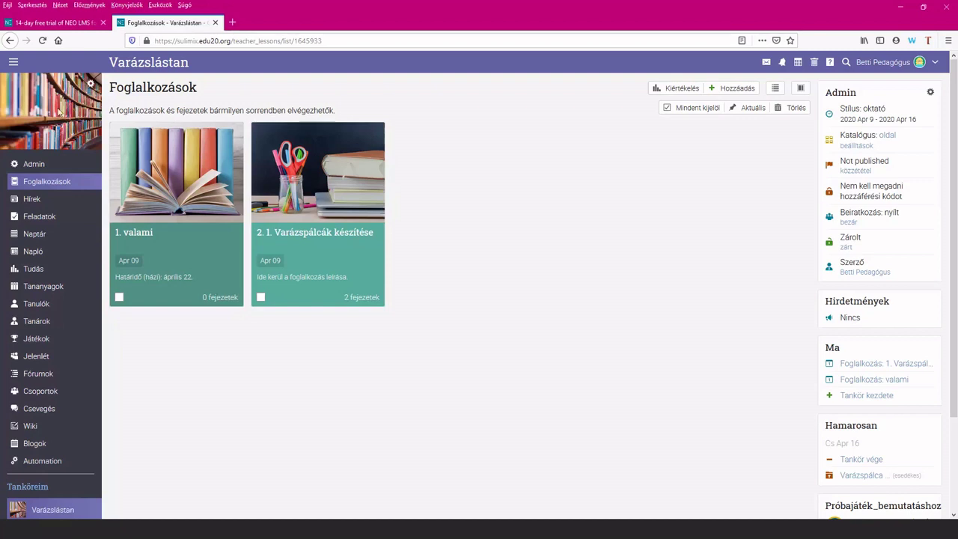
- Change the colour of the valami lesson's card to the blue 224B92 and save it
{"action": "mouse_move", "coordinate": [150, 238]}
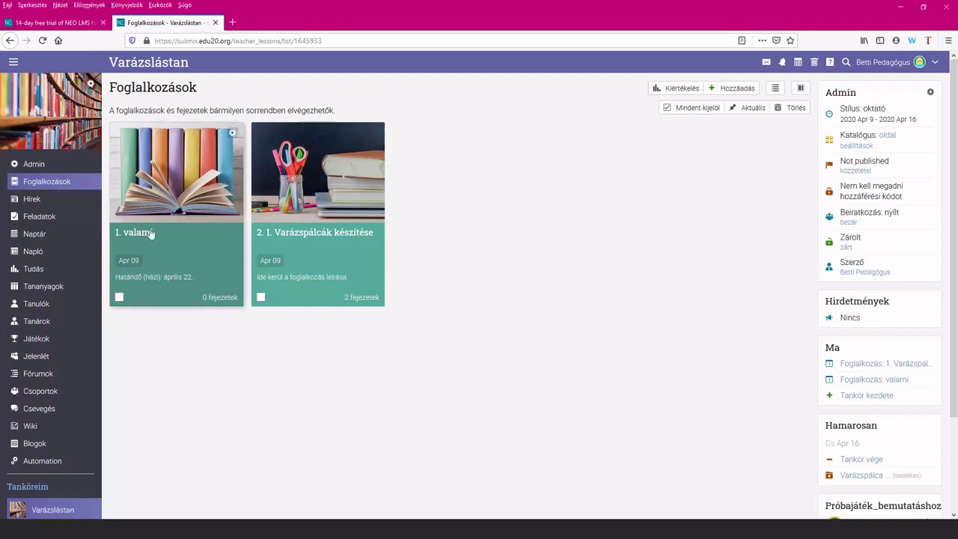
{"action": "left_click", "coordinate": [232, 135]}
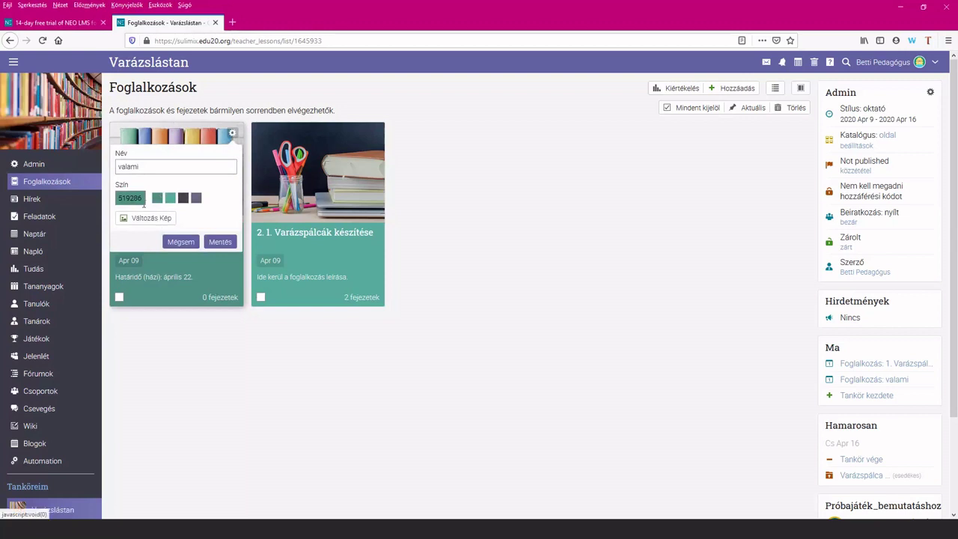
{"action": "left_click", "coordinate": [129, 198]}
{"action": "left_click", "coordinate": [163, 239]}
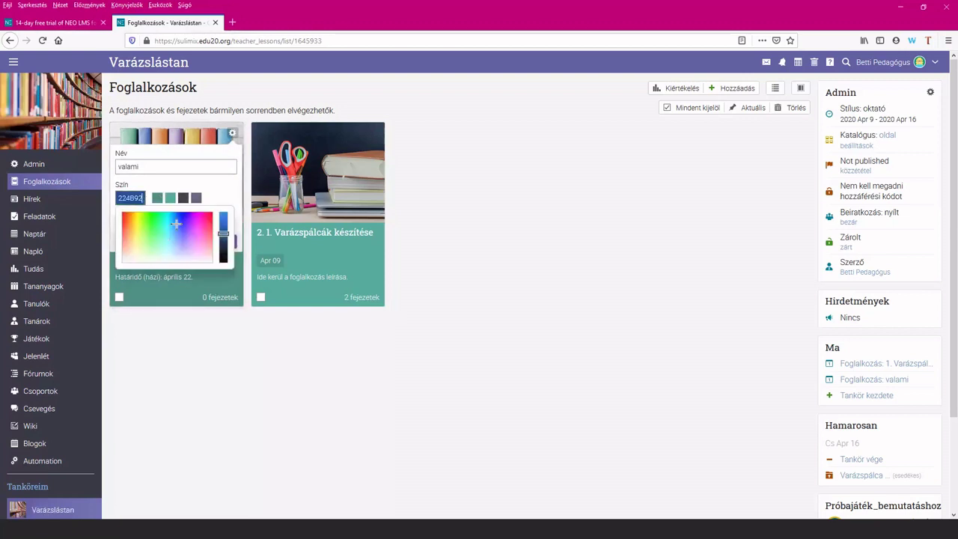
{"action": "left_click", "coordinate": [235, 186]}
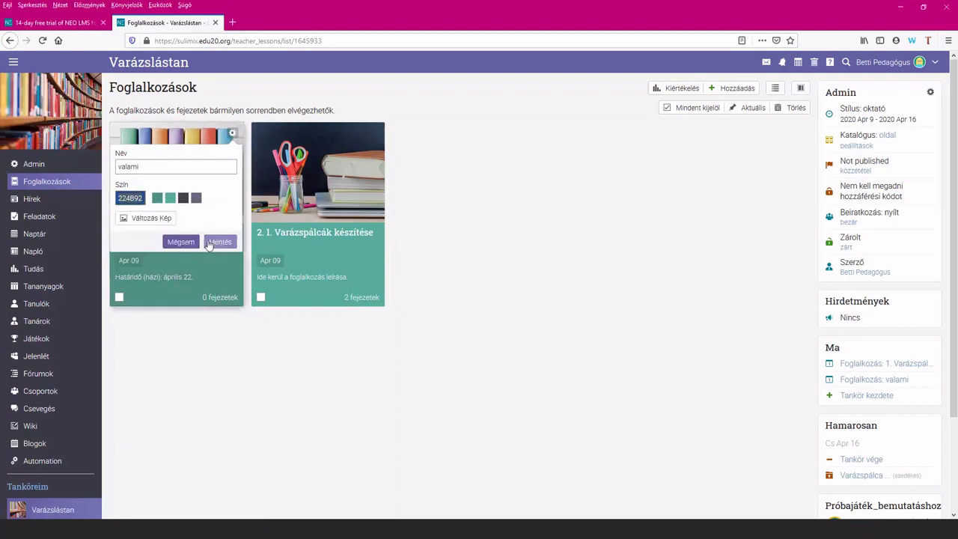
{"action": "left_click", "coordinate": [209, 243]}
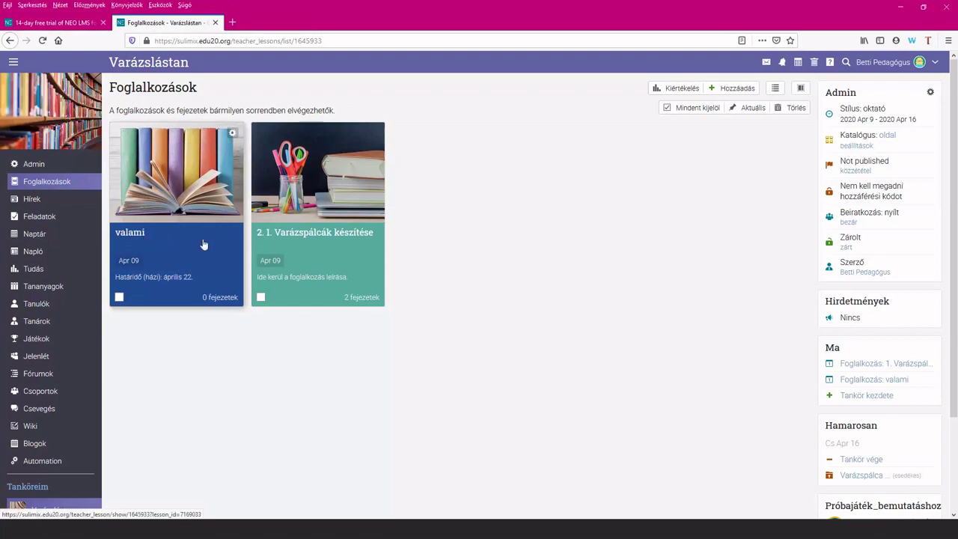
- From the '1. Varázspálcák készítése' lesson in Varázslástan, start a new lesson titled 'Házi feladat'
{"action": "left_click", "coordinate": [303, 240]}
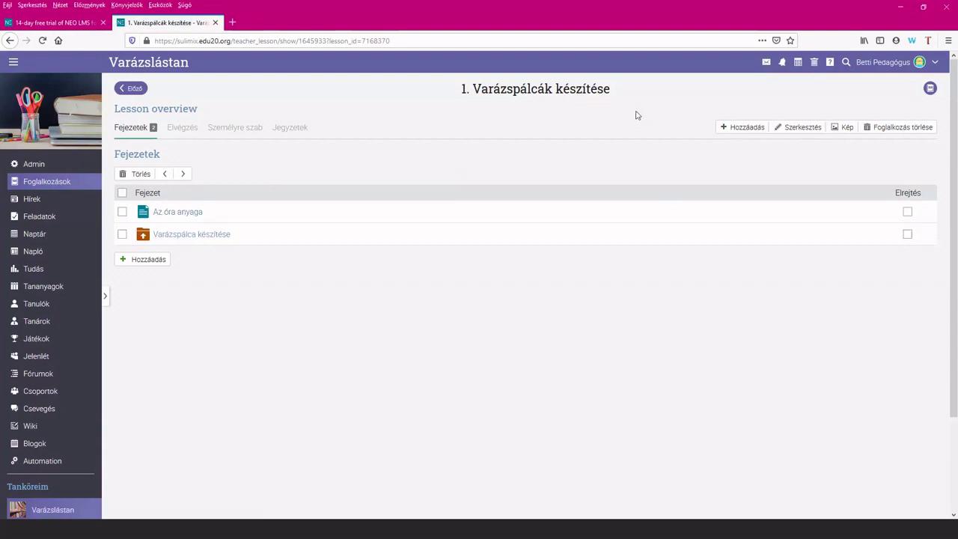
{"action": "left_click", "coordinate": [753, 128]}
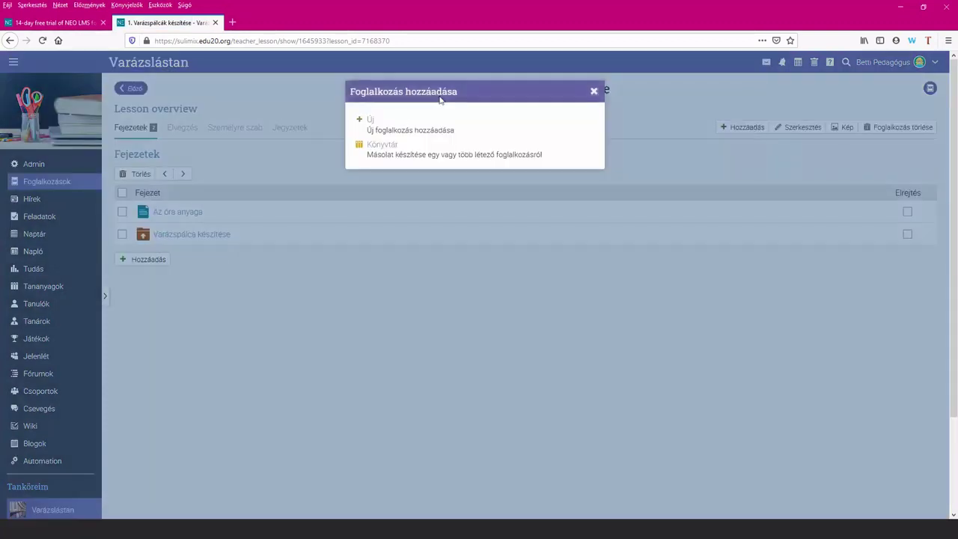
{"action": "left_click", "coordinate": [373, 120]}
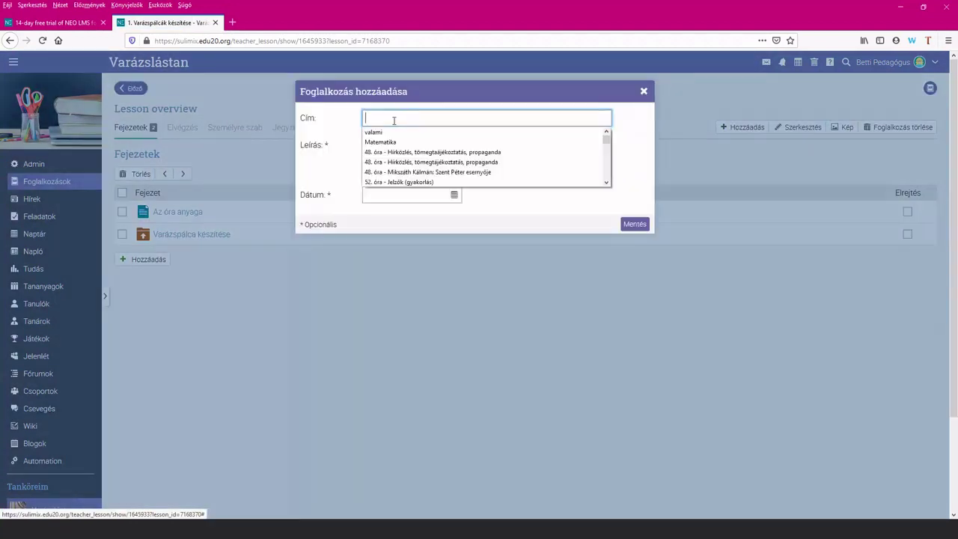
{"action": "type", "text": "H"}
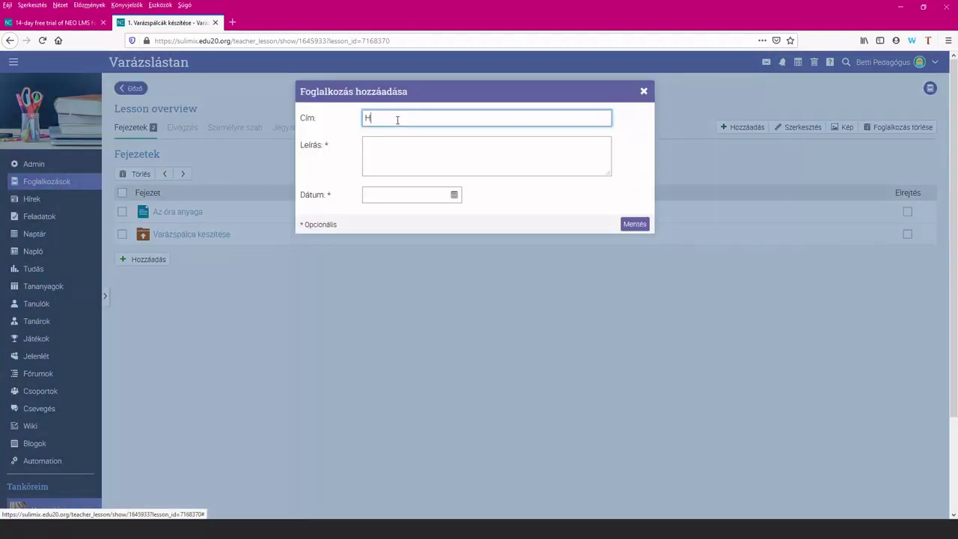
{"action": "type", "text": "ázi feladata"}
{"action": "left_click", "coordinate": [393, 119]}
{"action": "left_click", "coordinate": [425, 117]}
- Date the 'Házi feladat' lesson 2020 Apr 09, save it and look at its editing options
{"action": "left_click", "coordinate": [457, 196]}
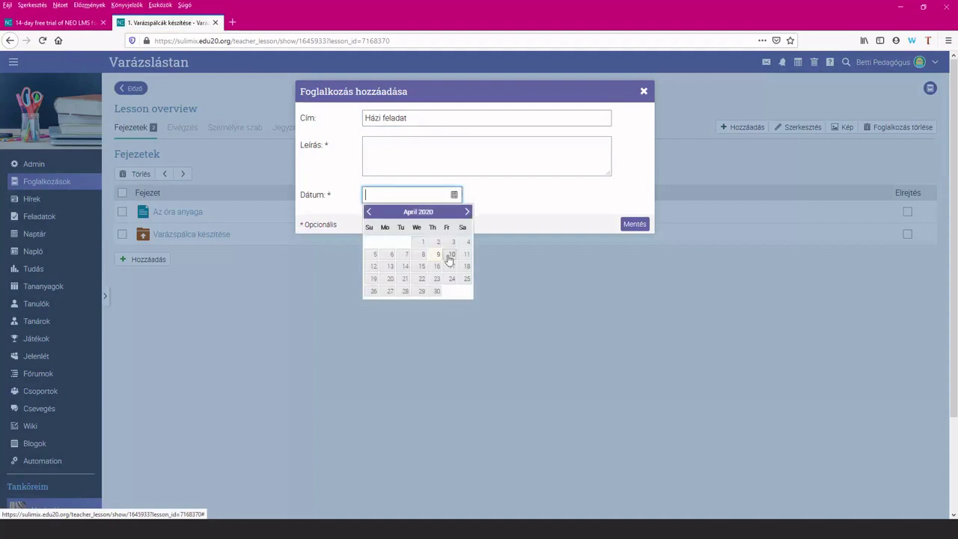
{"action": "left_click", "coordinate": [452, 254]}
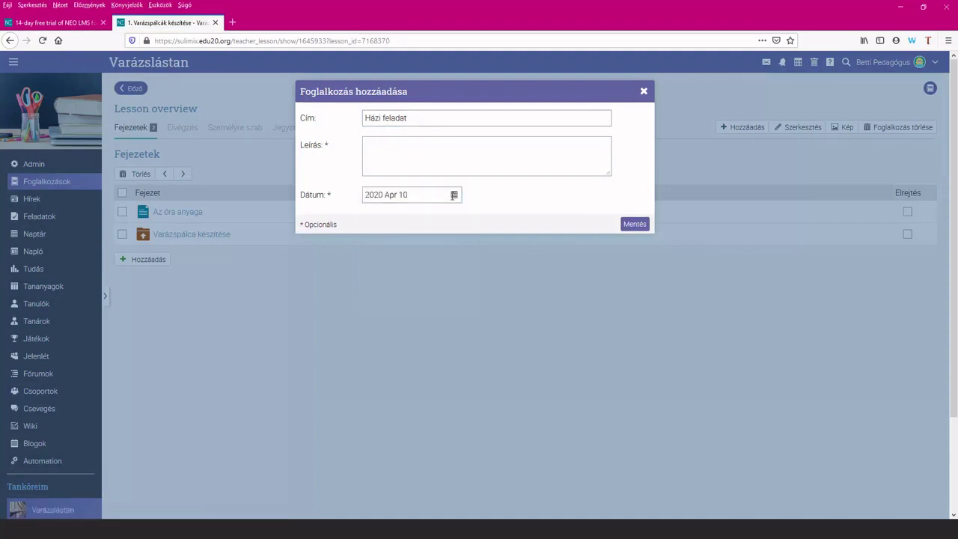
{"action": "left_click", "coordinate": [453, 195]}
{"action": "left_click", "coordinate": [436, 248]}
{"action": "left_click", "coordinate": [628, 233]}
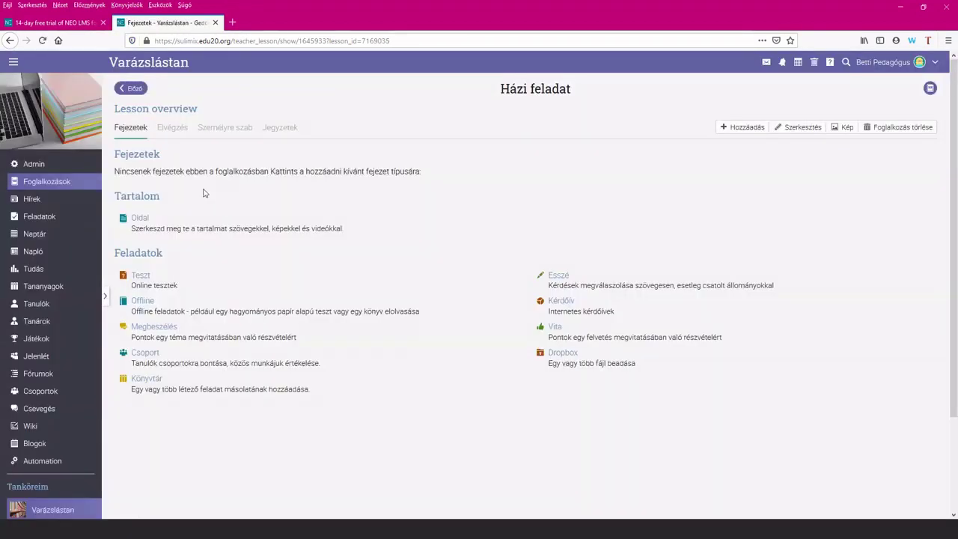
{"action": "left_click", "coordinate": [797, 127]}
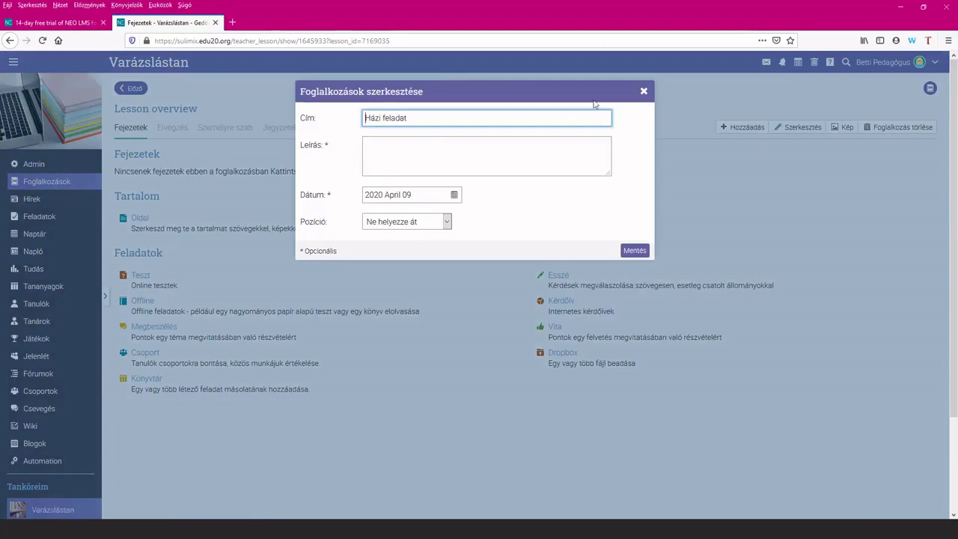
{"action": "left_click", "coordinate": [644, 90]}
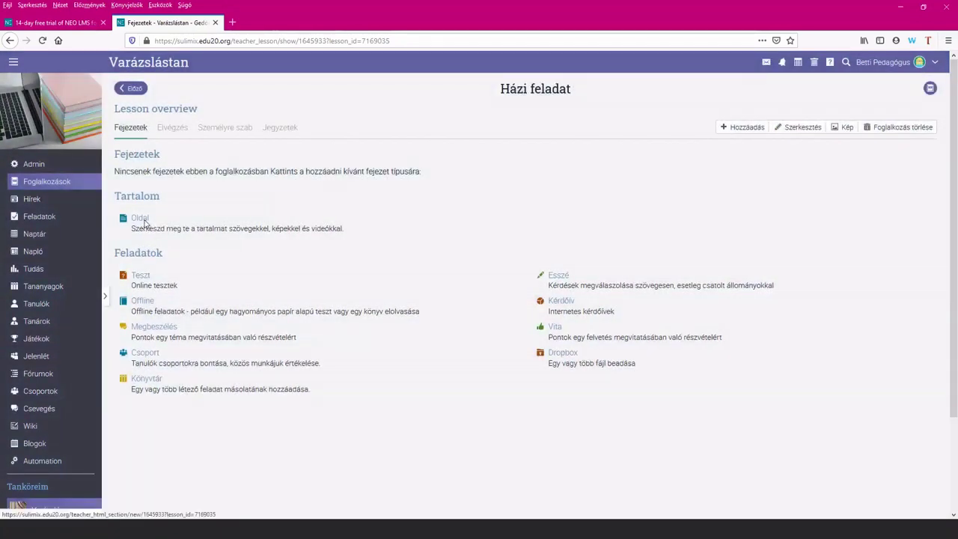
- Add a content page (Oldal) titled 'Óravázlat' to the 'Házi feladat' lesson and save it
{"action": "left_click", "coordinate": [141, 217]}
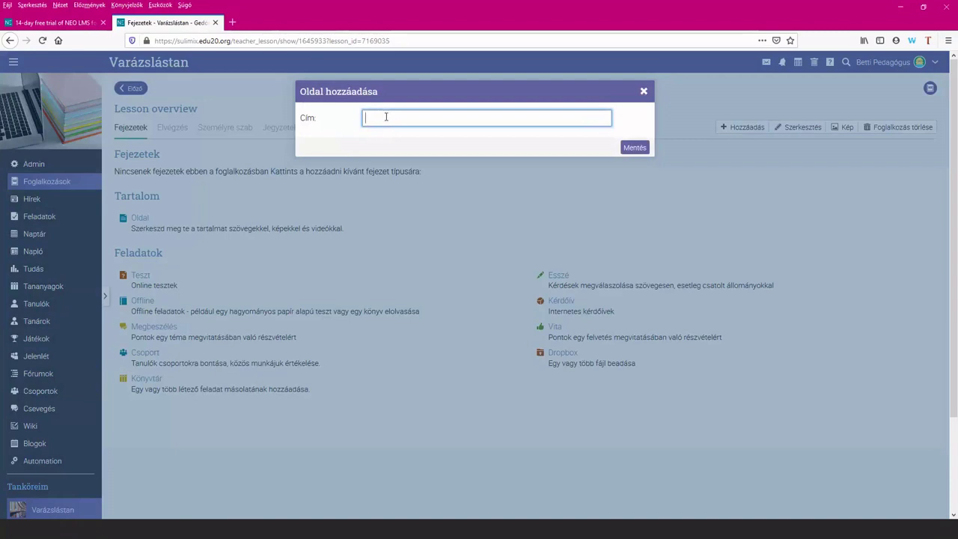
{"action": "left_click", "coordinate": [387, 117]}
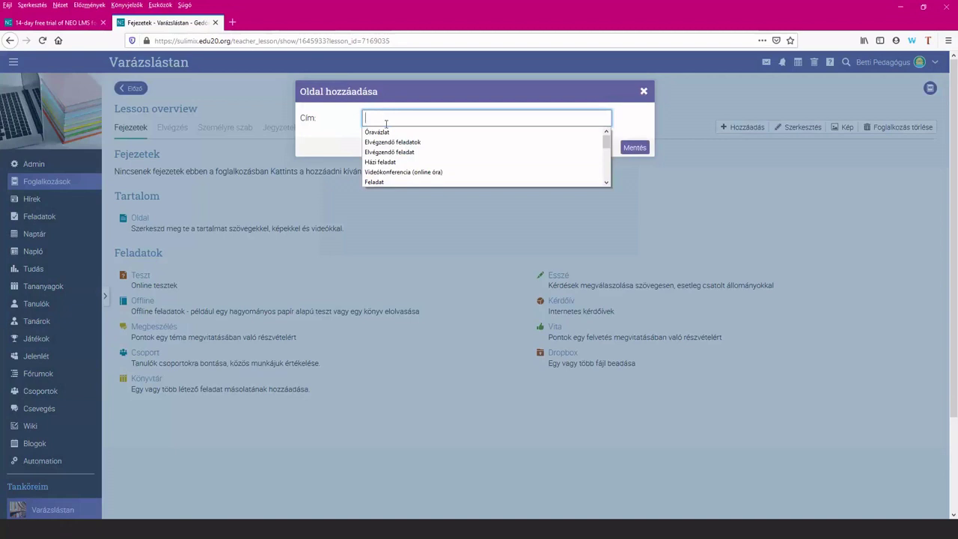
{"action": "left_click", "coordinate": [374, 132]}
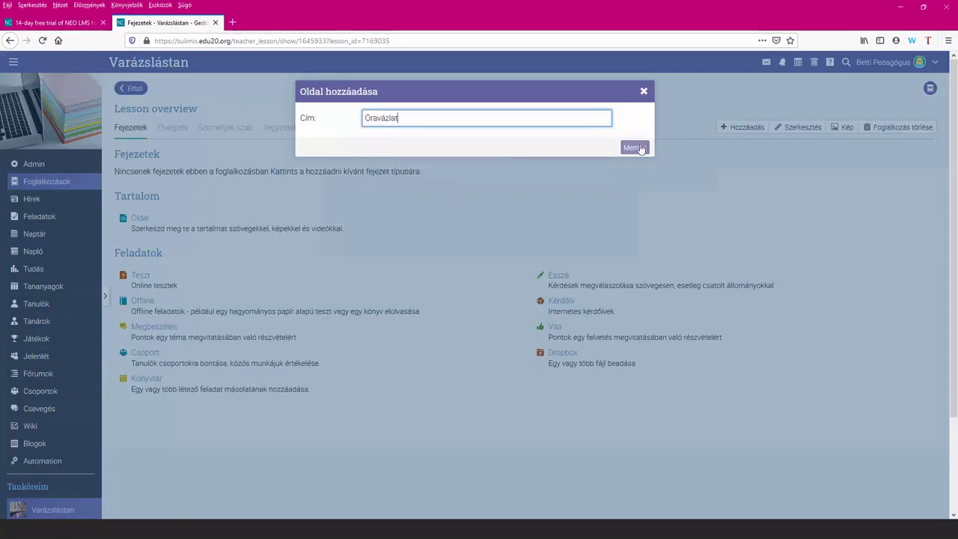
{"action": "left_click", "coordinate": [640, 148]}
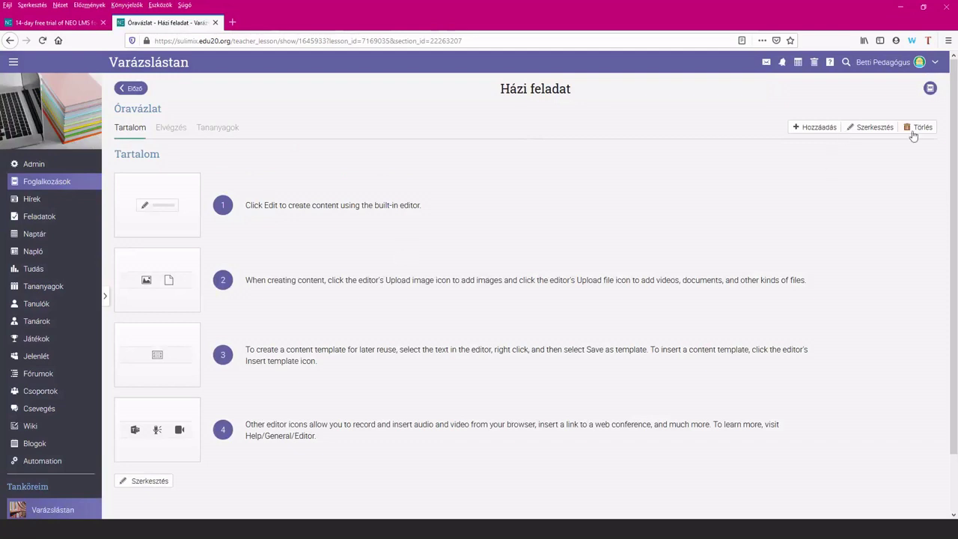
- Open the 'Óravázlat' page for editing and enter the content "Írd le amit ma olvastál."
{"action": "left_click", "coordinate": [872, 127]}
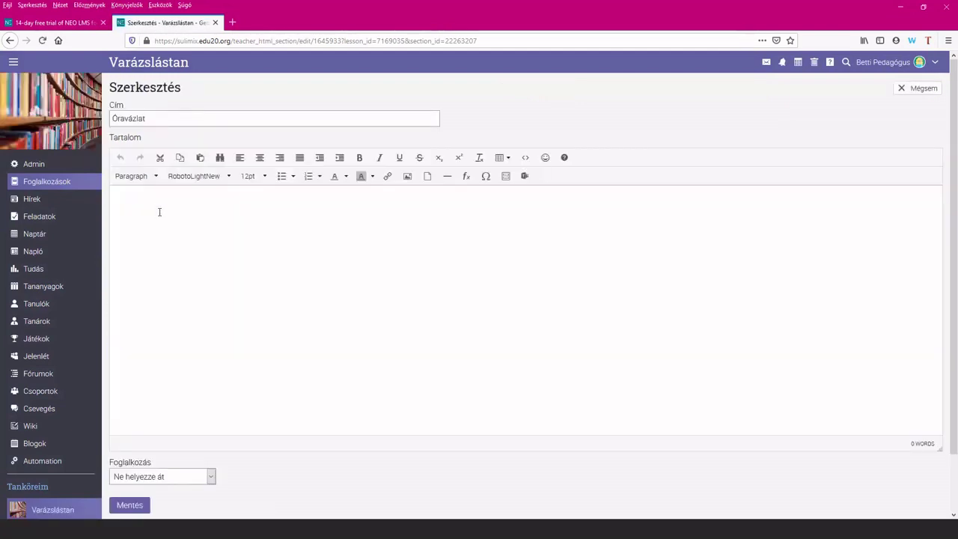
{"action": "type", "text": "Írd le amit"}
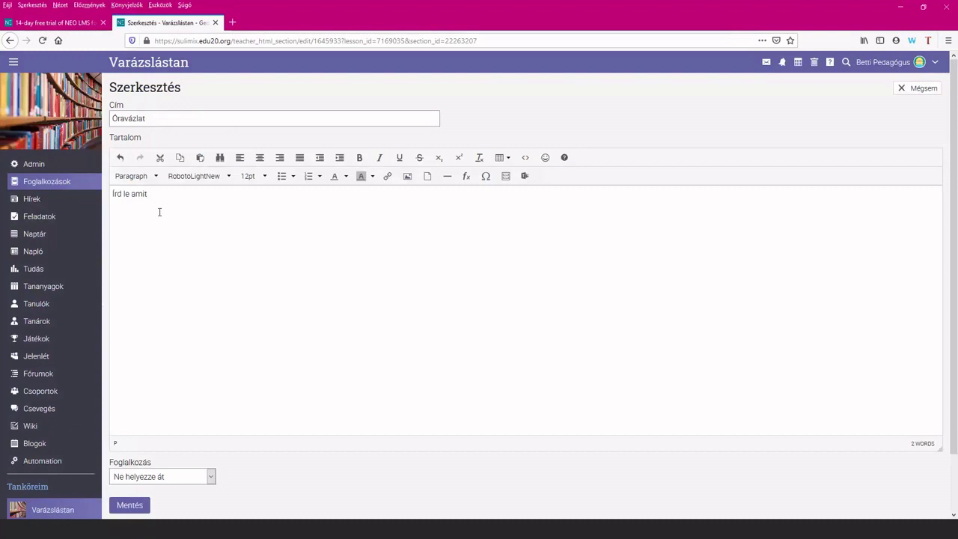
{"action": "type", "text": " ma olvastál."}
- Look at the options for inserting a link, including the Target choices, without adding one
{"action": "left_click", "coordinate": [387, 178]}
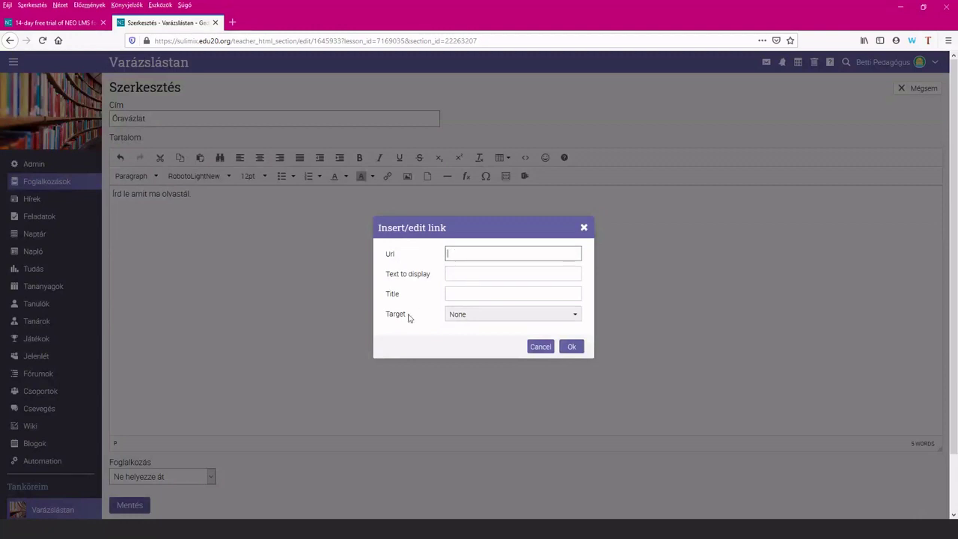
{"action": "left_click", "coordinate": [574, 319]}
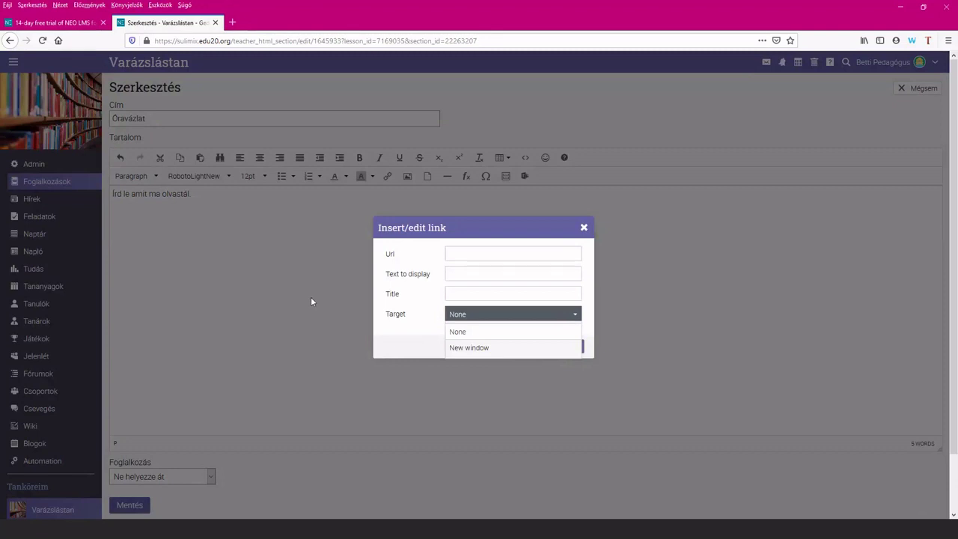
{"action": "left_click", "coordinate": [335, 338]}
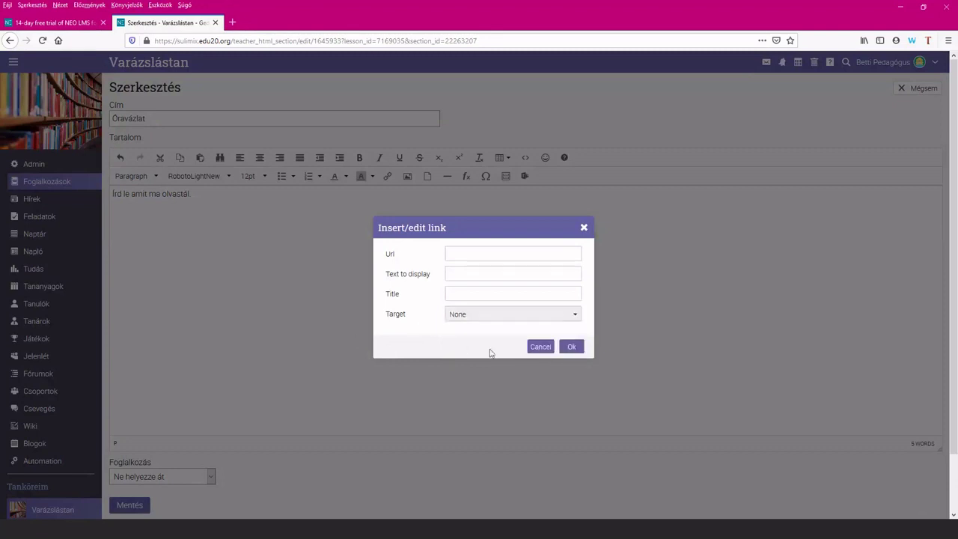
{"action": "left_click", "coordinate": [584, 228]}
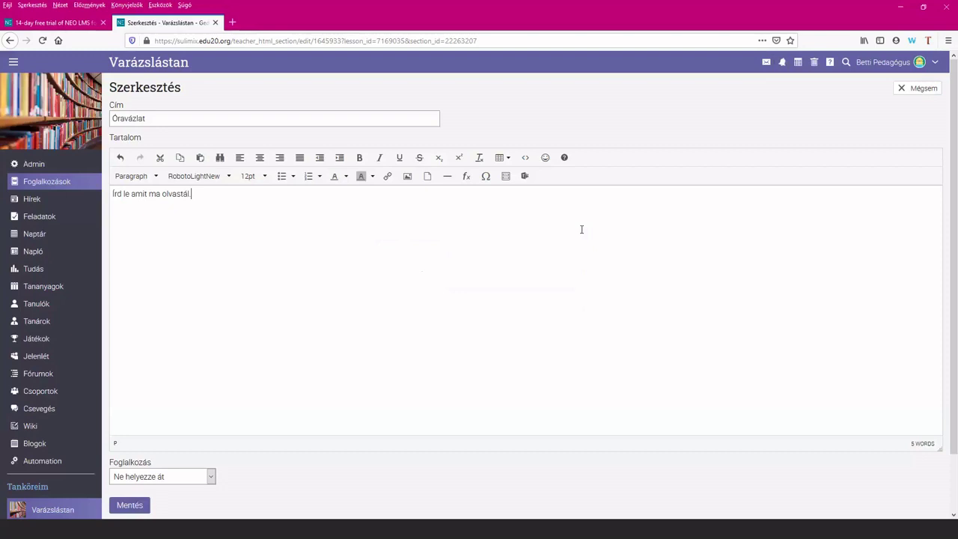
- Upload the image training-3598457_1280 from the Dokumentumok > dokumentumok > 2019-2020 > NEO_LMS_bemutató folder for the page content
{"action": "left_click", "coordinate": [407, 176]}
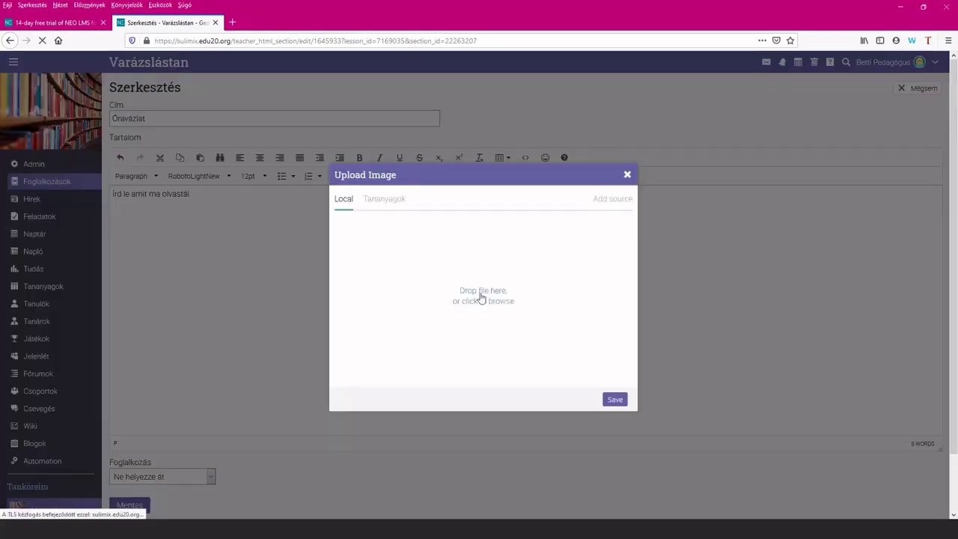
{"action": "left_click", "coordinate": [481, 298]}
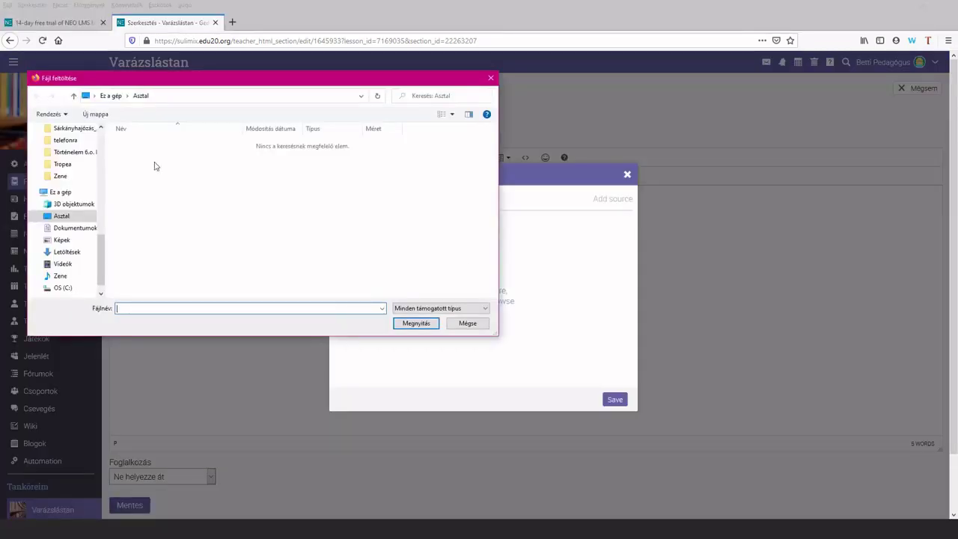
{"action": "left_click", "coordinate": [75, 228]}
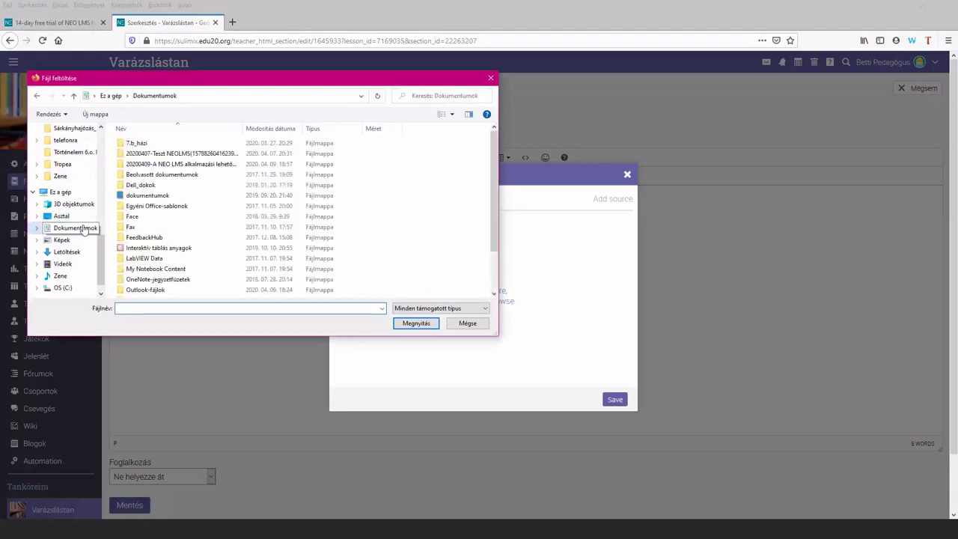
{"action": "double_click", "coordinate": [165, 194]}
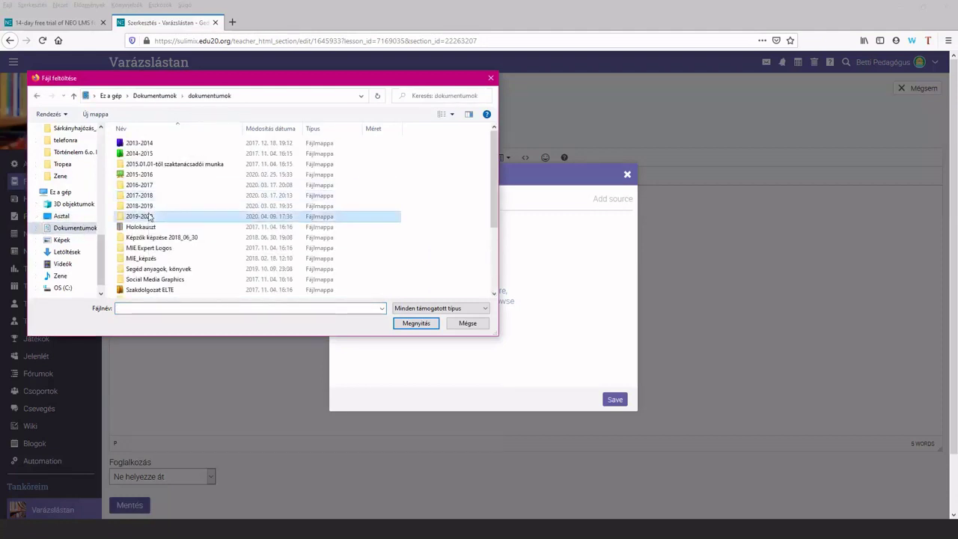
{"action": "double_click", "coordinate": [150, 217]}
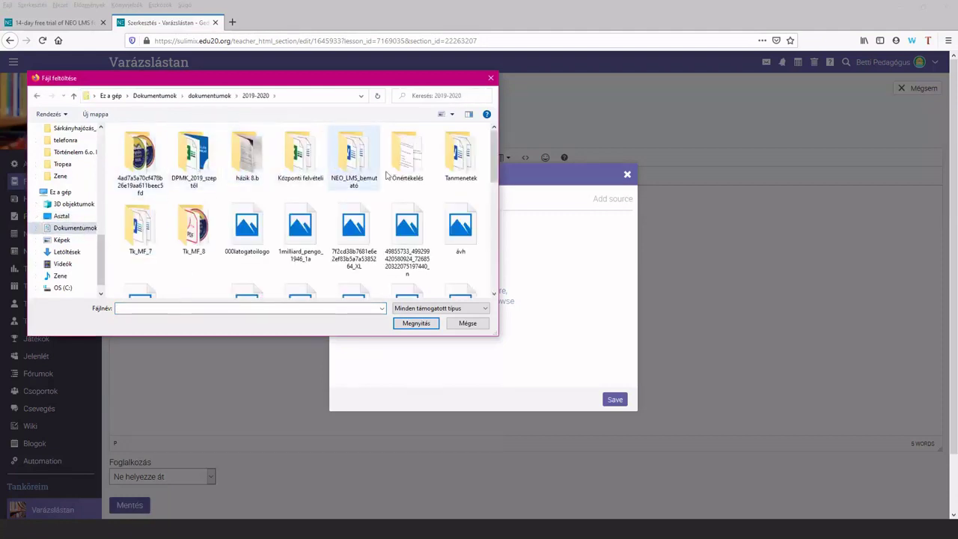
{"action": "double_click", "coordinate": [358, 169]}
{"action": "left_click", "coordinate": [200, 169]}
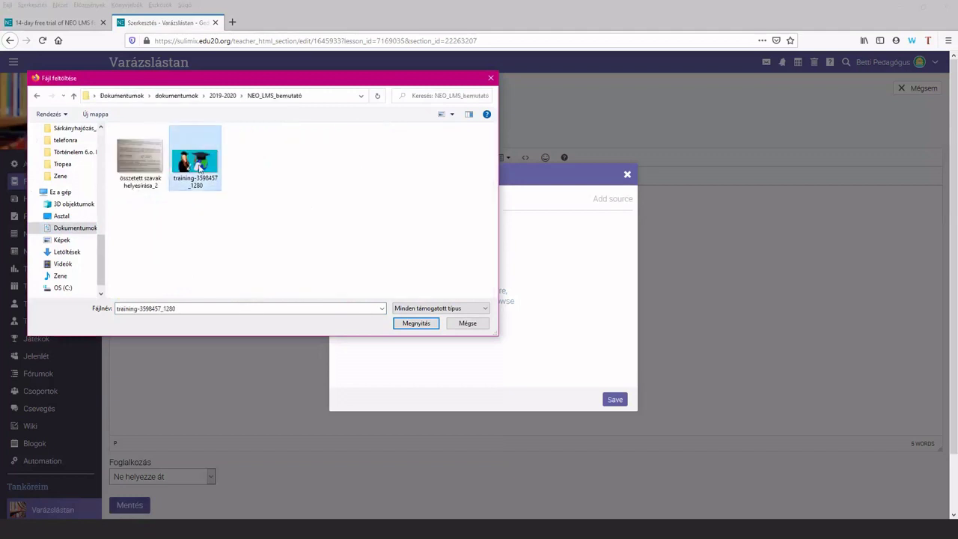
{"action": "left_click", "coordinate": [417, 323]}
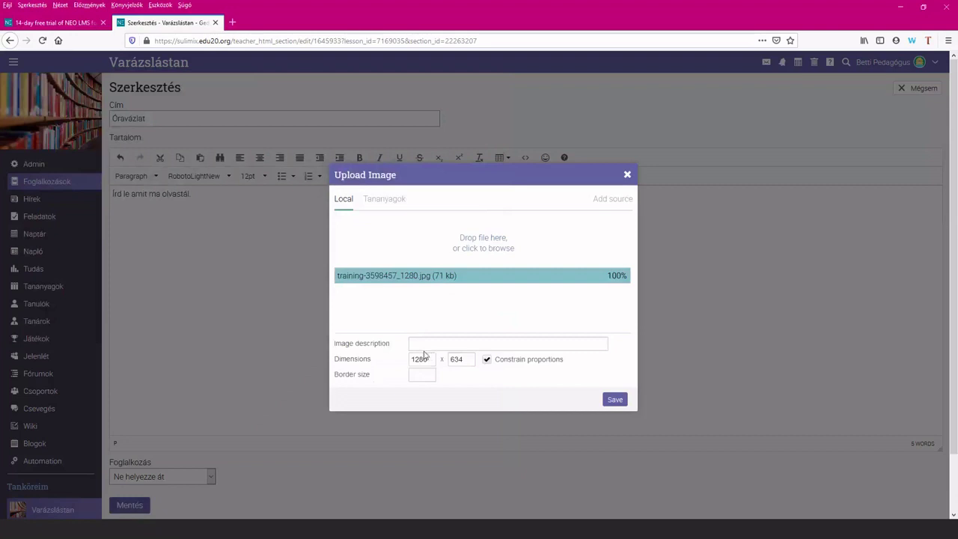
- Set the uploaded image's width to 580 and insert it after the sentence
{"action": "left_click", "coordinate": [420, 360]}
{"action": "key", "text": "BackSpace"}
{"action": "key", "text": "BackSpace"}
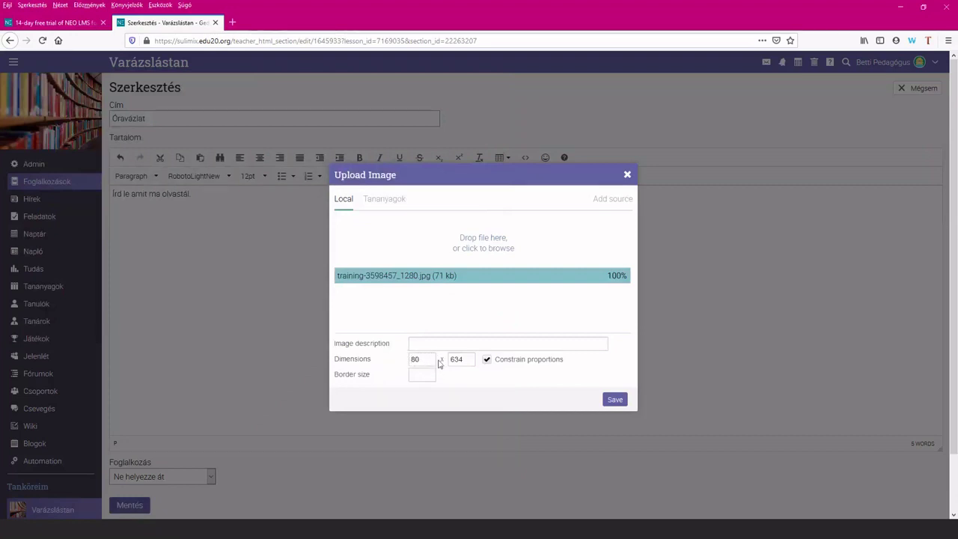
{"action": "type", "text": "5"}
{"action": "left_click", "coordinate": [614, 399]}
- Resize the inserted graduation image to a width of 380 with constrained proportions
{"action": "scroll", "coordinate": [421, 335], "scroll_direction": "up", "scroll_amount": 2}
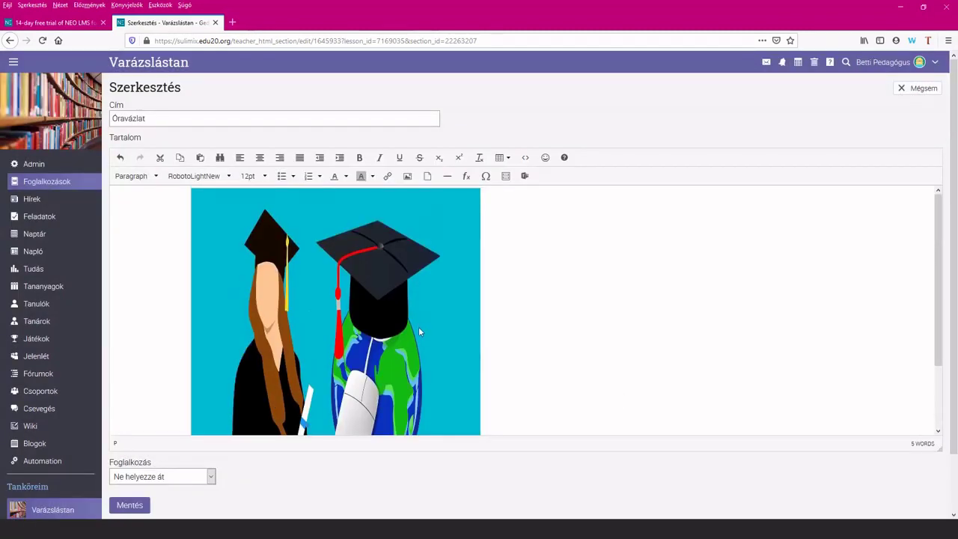
{"action": "scroll", "coordinate": [418, 327], "scroll_direction": "down", "scroll_amount": 5}
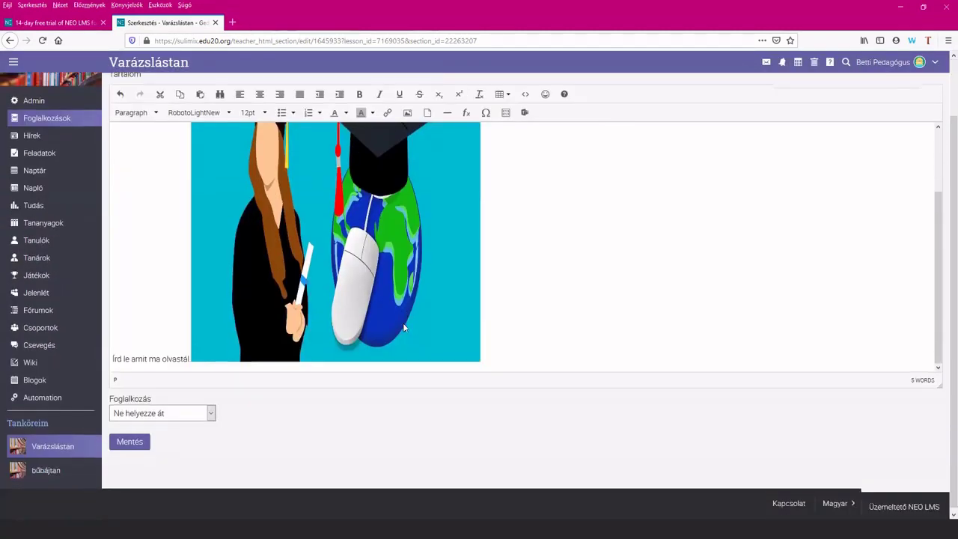
{"action": "scroll", "coordinate": [402, 323], "scroll_direction": "up", "scroll_amount": 3}
{"action": "right_click", "coordinate": [356, 262]}
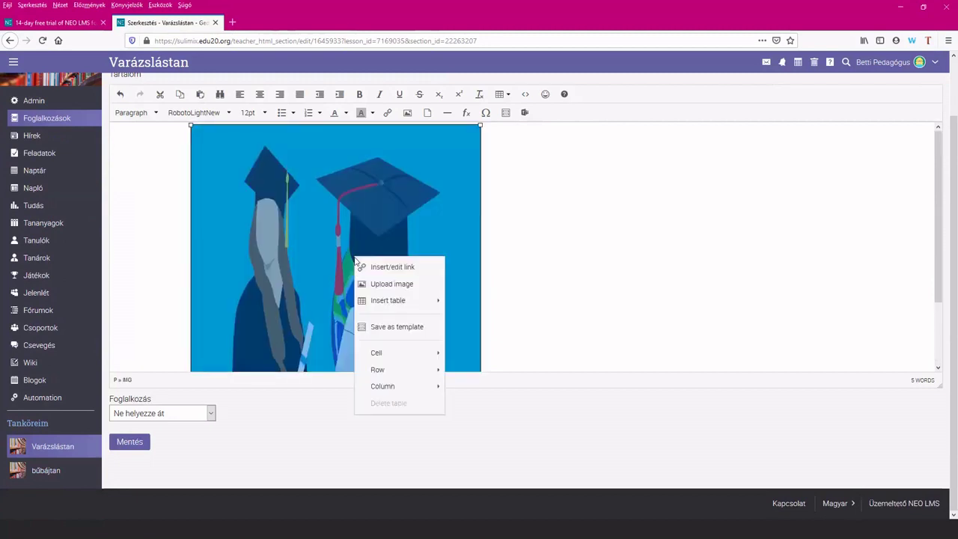
{"action": "left_click", "coordinate": [392, 285]}
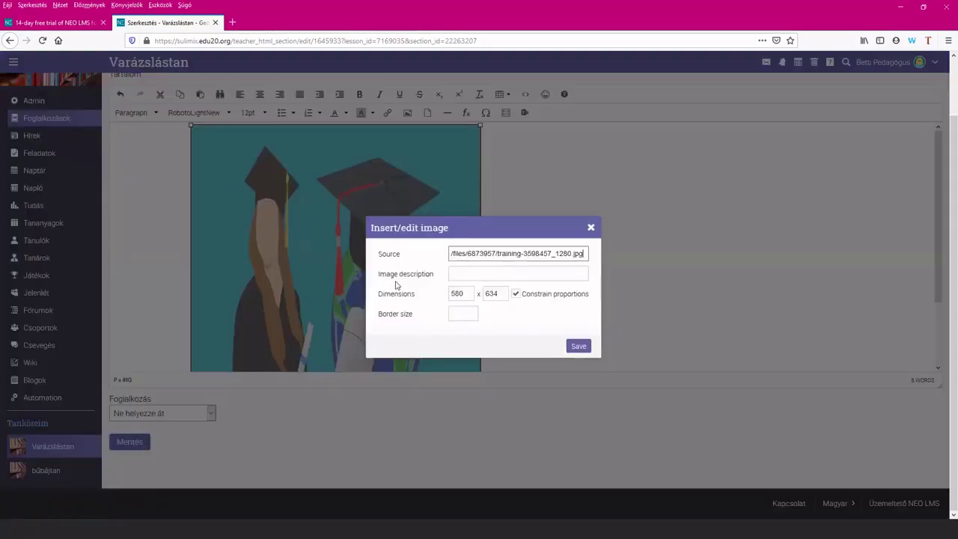
{"action": "left_click", "coordinate": [456, 294]}
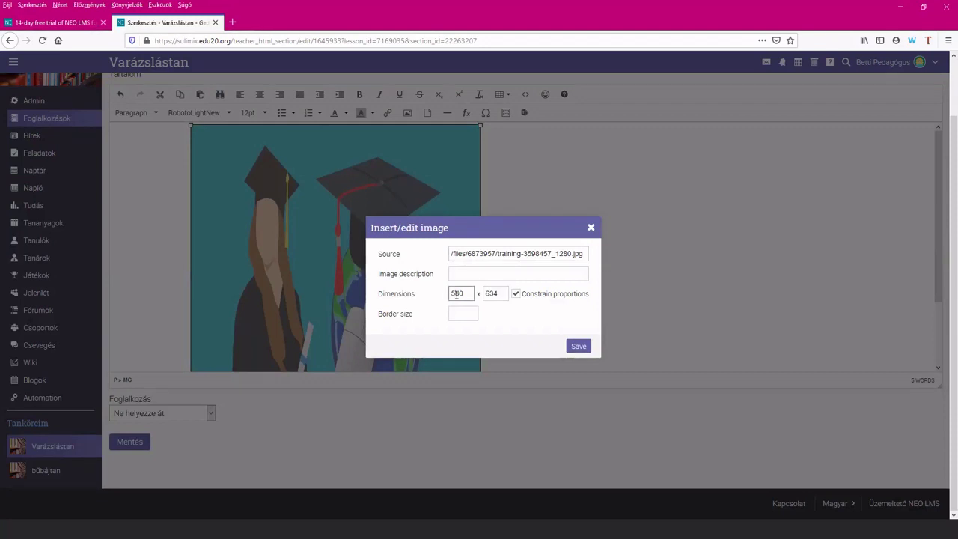
{"action": "key", "text": "BackSpace"}
{"action": "key", "text": "BackSpace"}
{"action": "key", "text": "BackSpace"}
{"action": "type", "text": "380"}
{"action": "left_click", "coordinate": [489, 299]}
{"action": "left_click", "coordinate": [578, 347]}
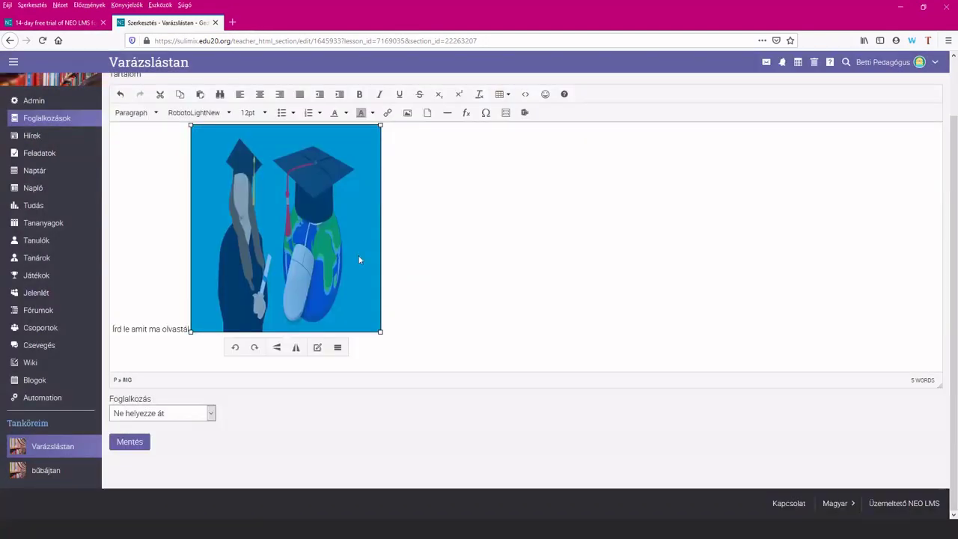
{"action": "scroll", "coordinate": [358, 256], "scroll_direction": "up", "scroll_amount": 2}
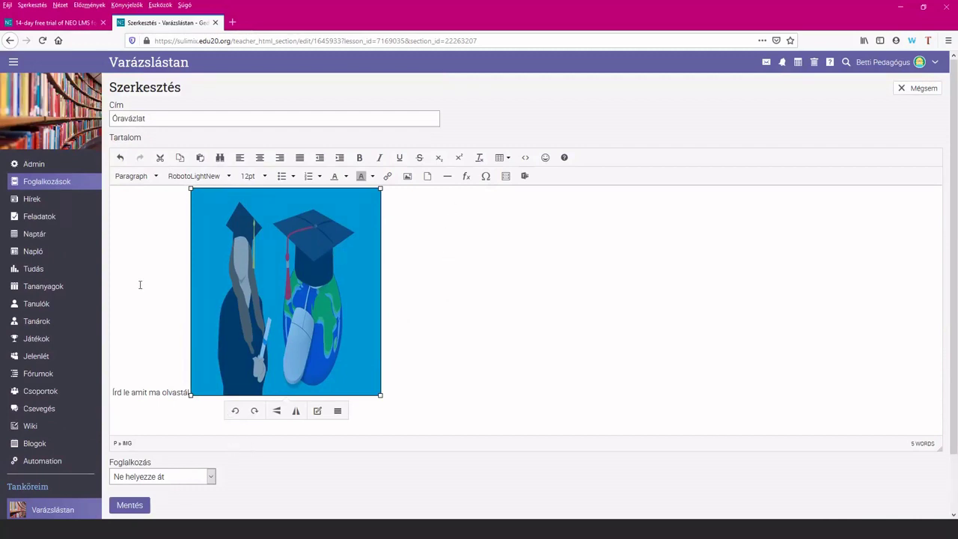
{"action": "scroll", "coordinate": [519, 300], "scroll_direction": "down", "scroll_amount": 2}
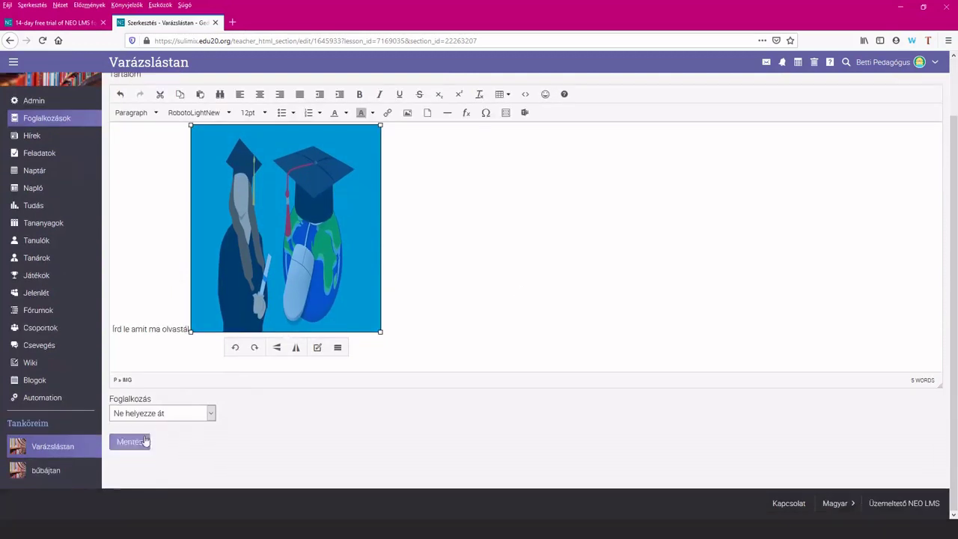
- Save the Óravázlat page of the Házi feadat lesson and open the Az óra anyaga page of 1. Varázspálcák készítése for editing
{"action": "left_click", "coordinate": [145, 442]}
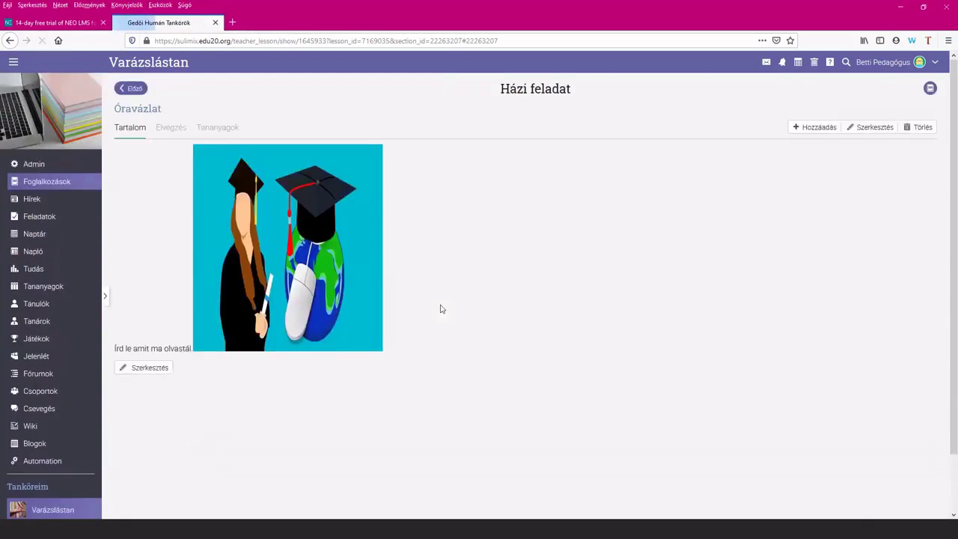
{"action": "left_click", "coordinate": [74, 187]}
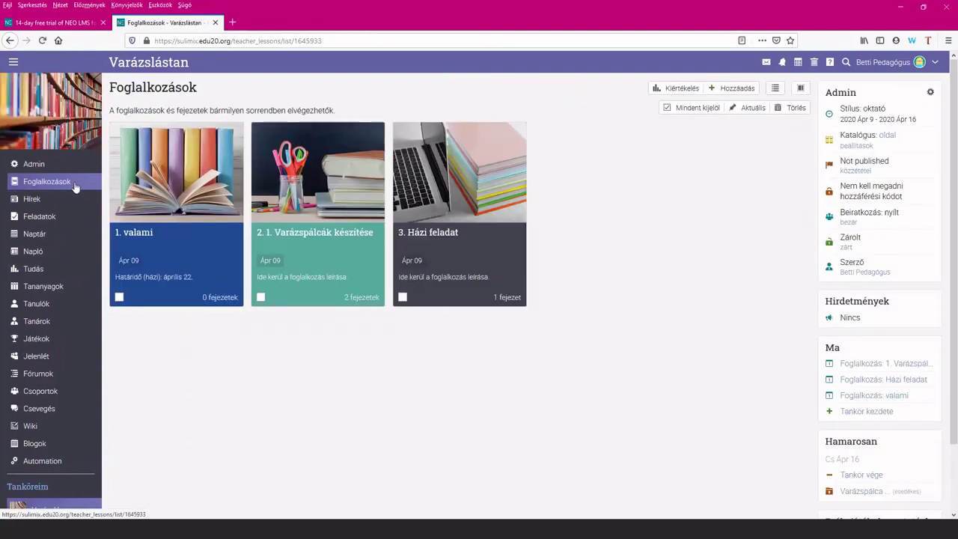
{"action": "mouse_move", "coordinate": [445, 237]}
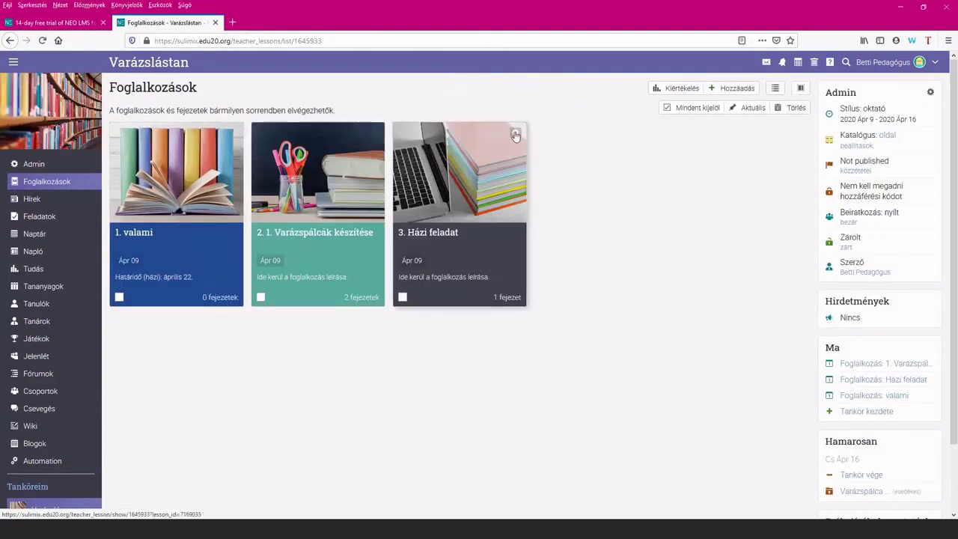
{"action": "left_click", "coordinate": [318, 235]}
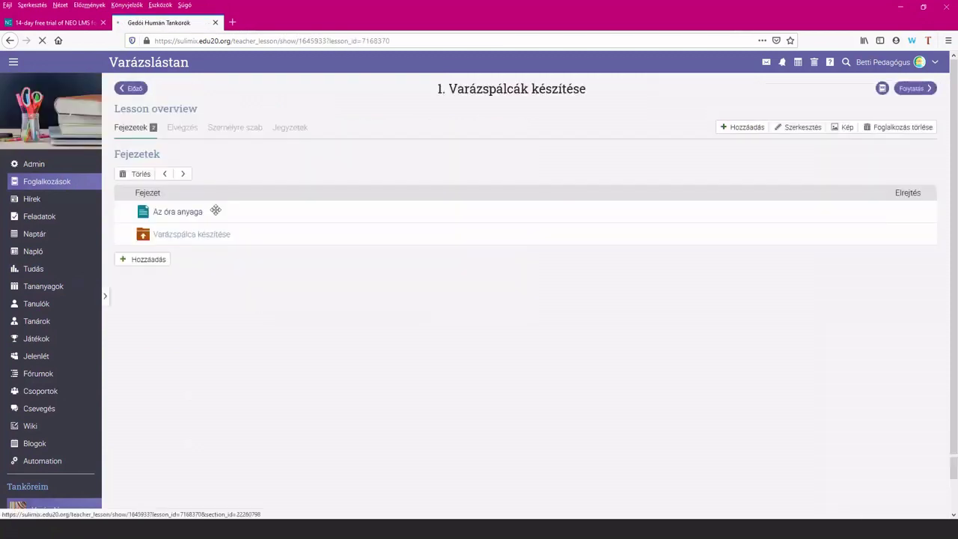
{"action": "left_click", "coordinate": [178, 217]}
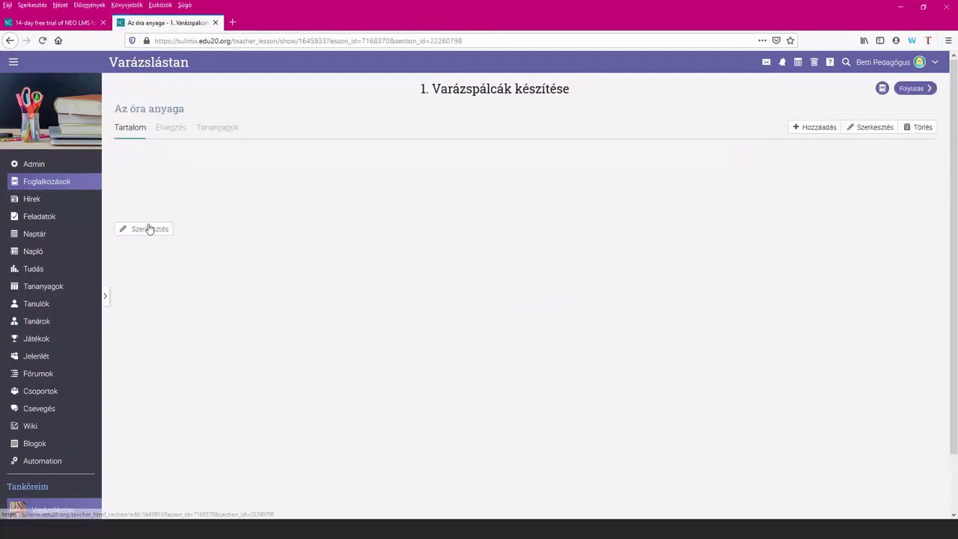
{"action": "left_click", "coordinate": [149, 229]}
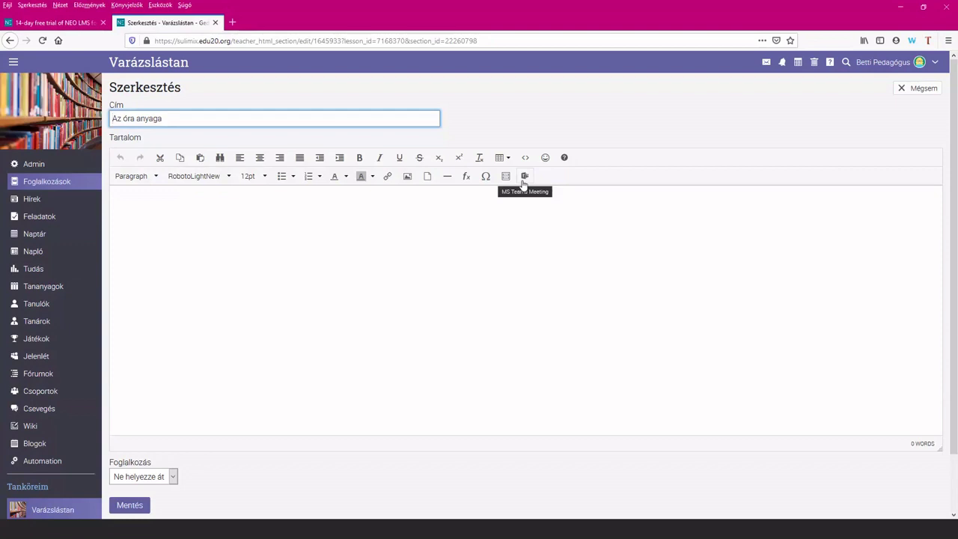
- Look at the sign-in for creating an MS Teams meeting without signing in, and save the Az óra anyaga page
{"action": "left_click", "coordinate": [524, 176]}
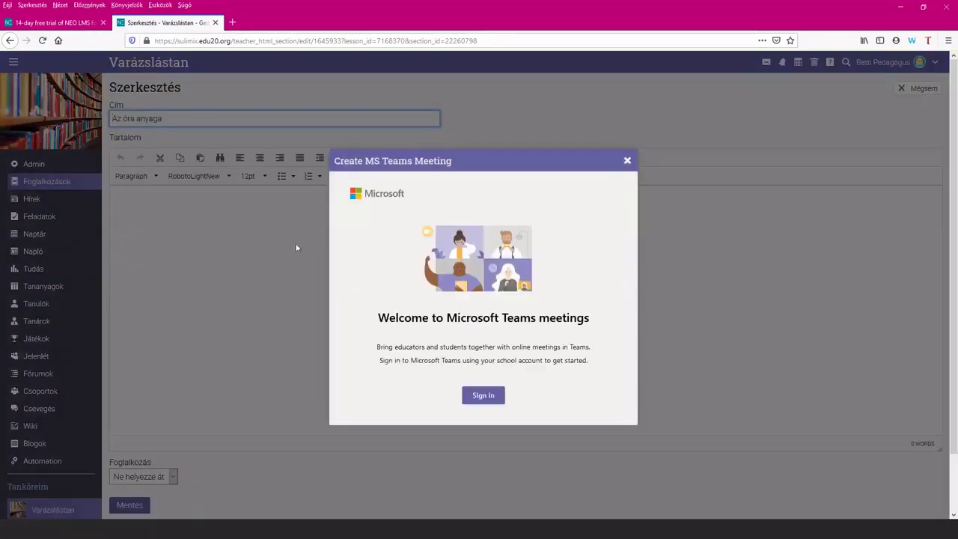
{"action": "left_click", "coordinate": [500, 396]}
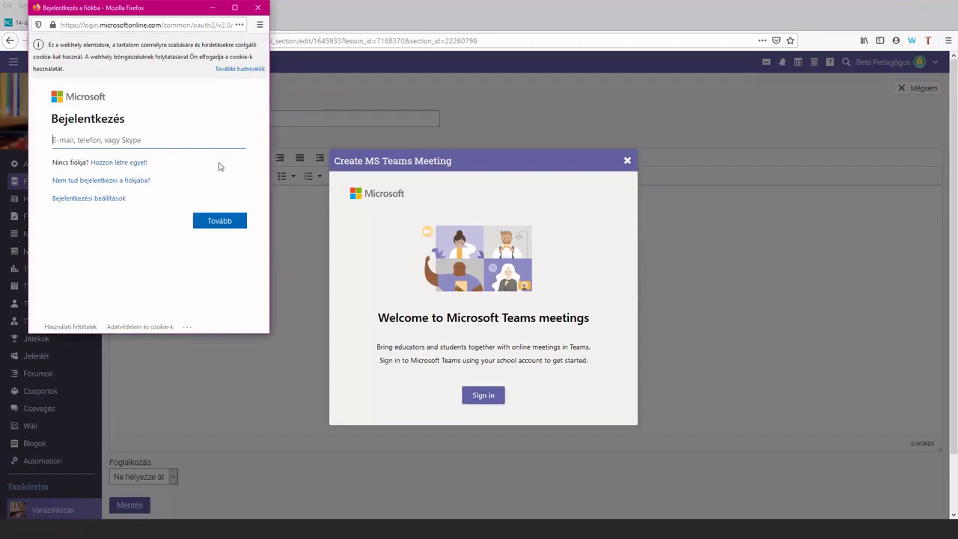
{"action": "left_click", "coordinate": [258, 8]}
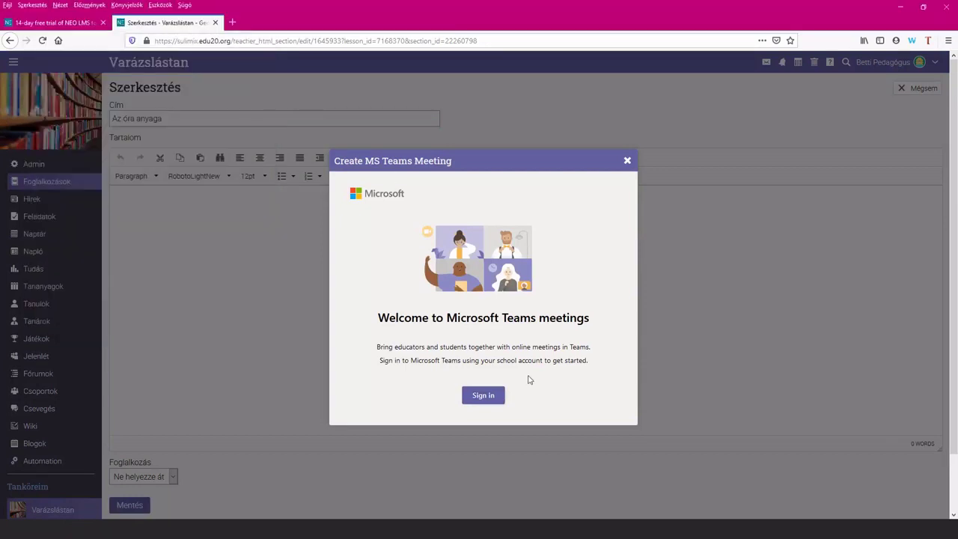
{"action": "left_click", "coordinate": [627, 161]}
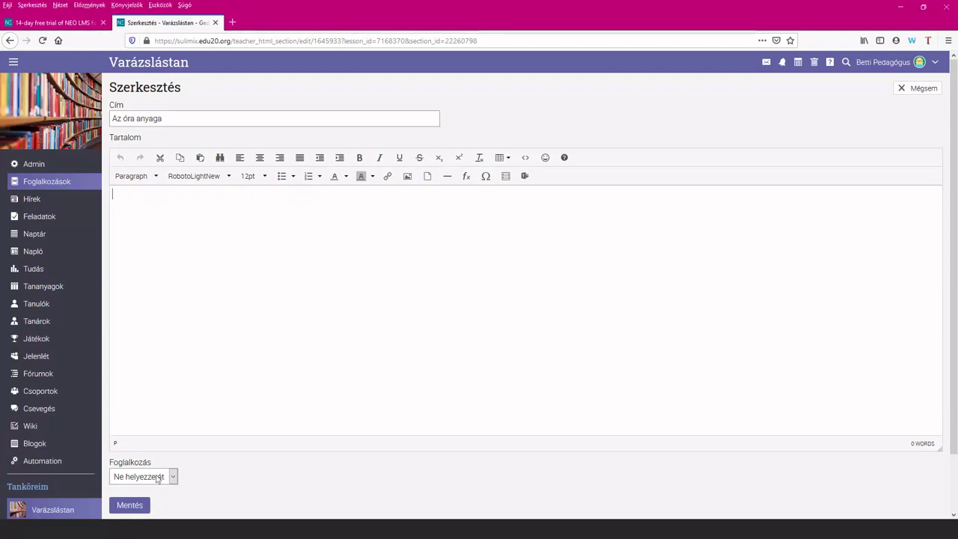
{"action": "left_click", "coordinate": [129, 506]}
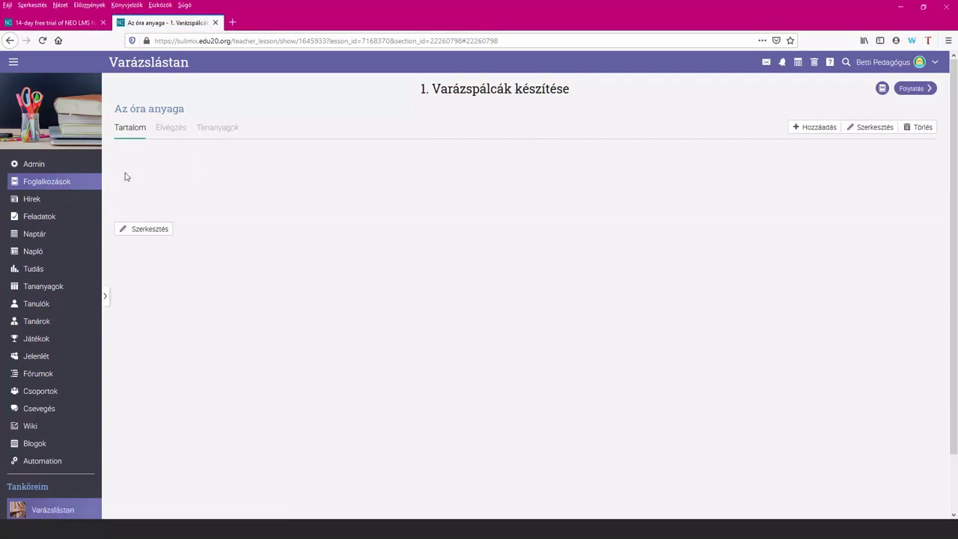
- Add the existing material 'Van egy álmom' Martin Luthet King beszéde from the Tananyagok source to the Az óra anyaga page's resources
{"action": "left_click", "coordinate": [218, 128]}
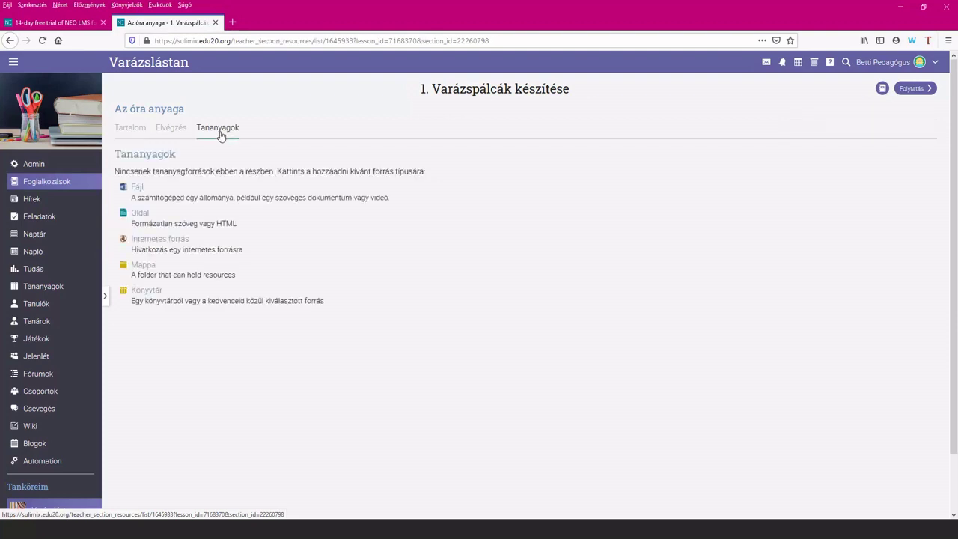
{"action": "left_click", "coordinate": [138, 188]}
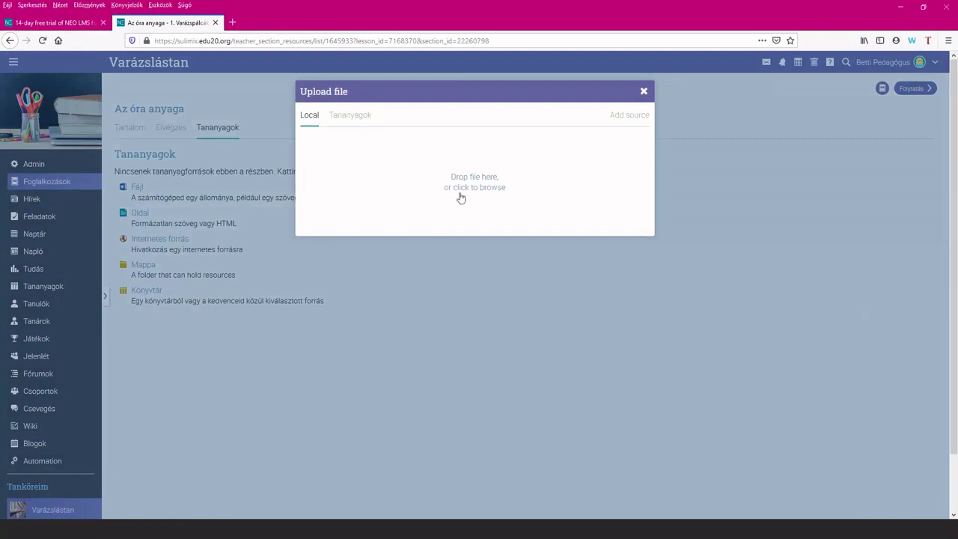
{"action": "left_click", "coordinate": [349, 116]}
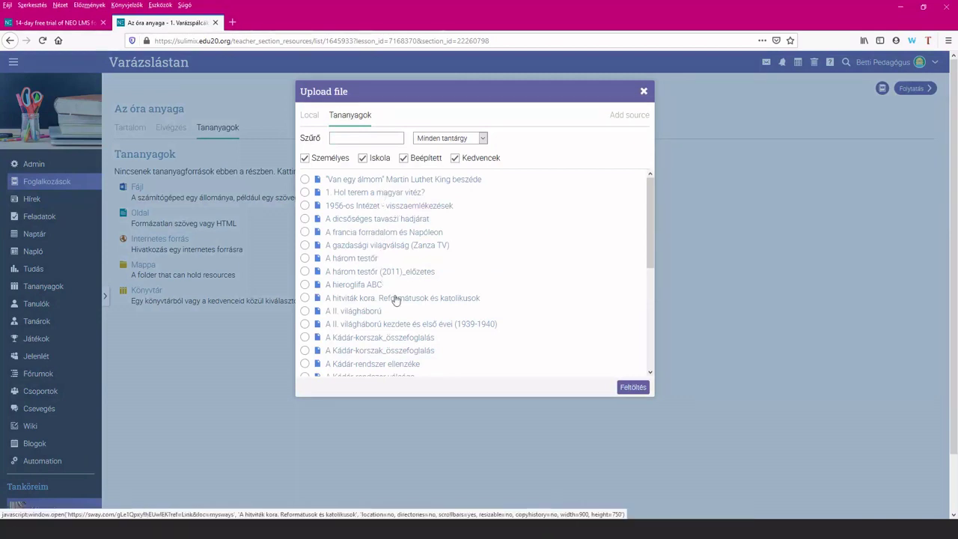
{"action": "left_click", "coordinate": [304, 180]}
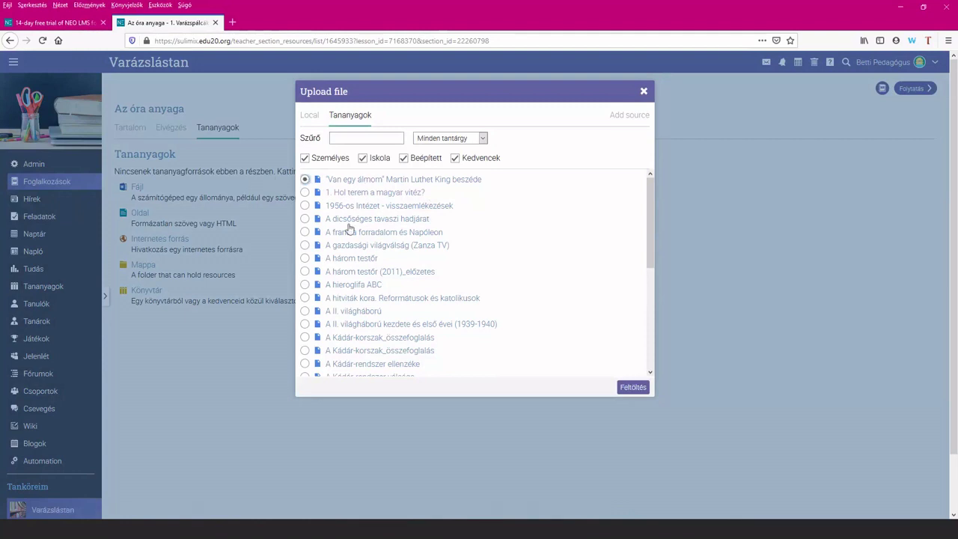
{"action": "left_click", "coordinate": [643, 387]}
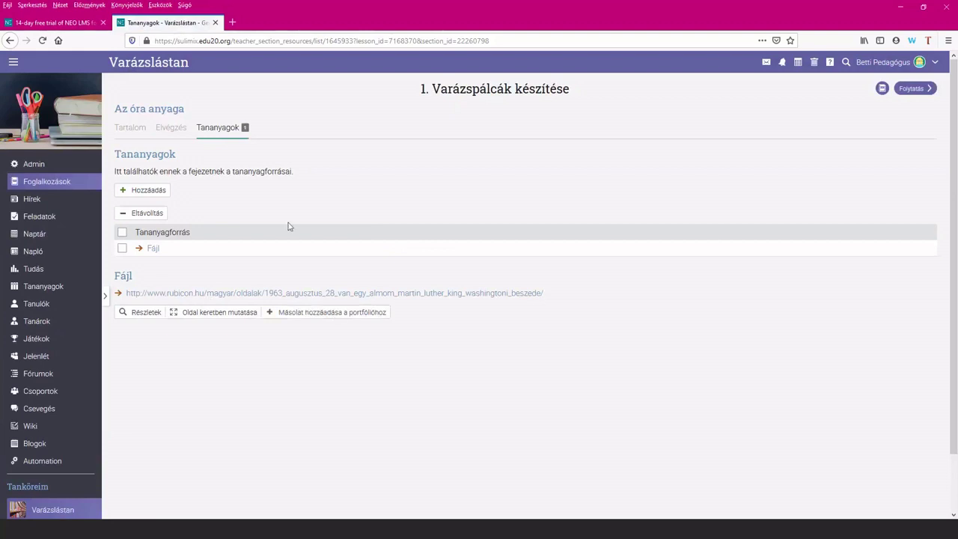
- Check the attached Fájl resource from the page's content view by opening its link, and close the linked site
{"action": "left_click", "coordinate": [128, 128]}
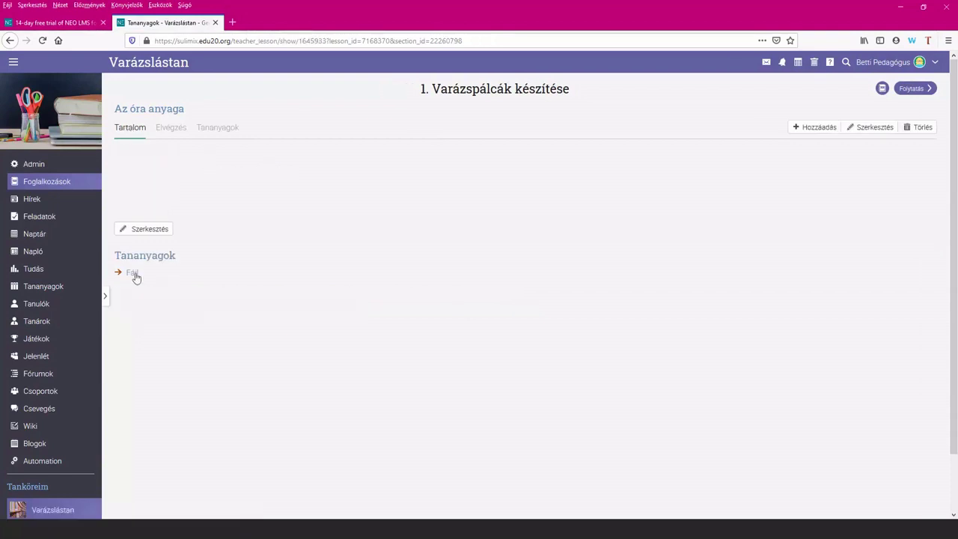
{"action": "left_click", "coordinate": [134, 274]}
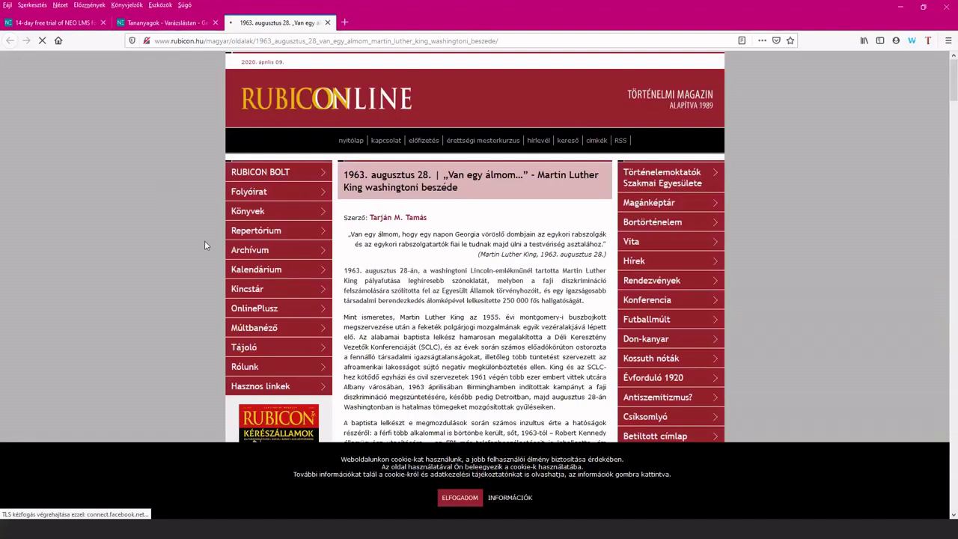
{"action": "left_click", "coordinate": [326, 23]}
{"action": "left_click", "coordinate": [223, 129]}
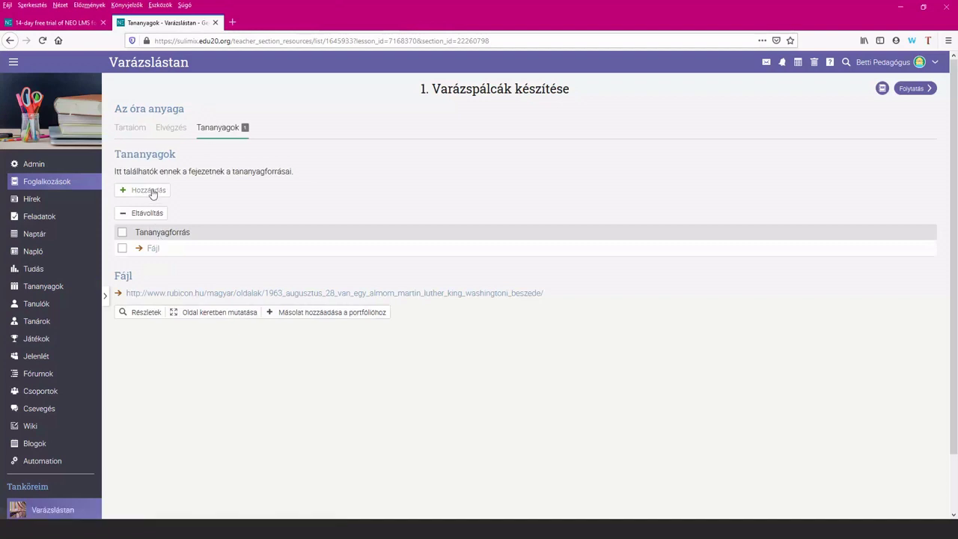
{"action": "left_click", "coordinate": [152, 191]}
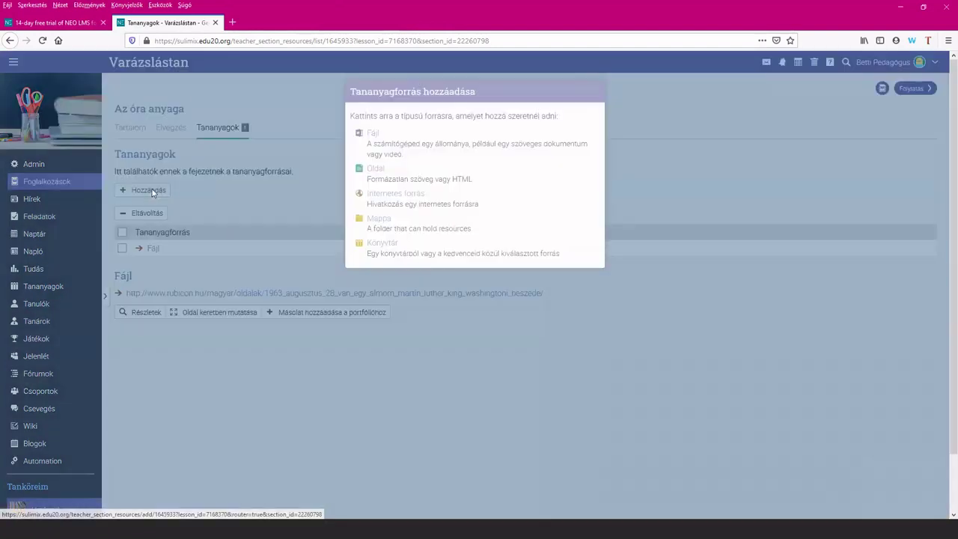
{"action": "left_click", "coordinate": [394, 196]}
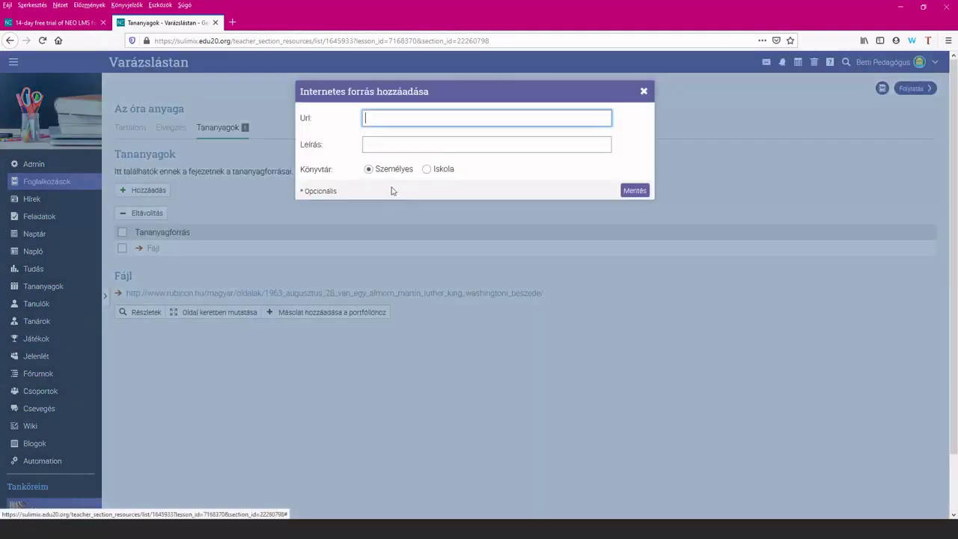
{"action": "left_click", "coordinate": [400, 120]}
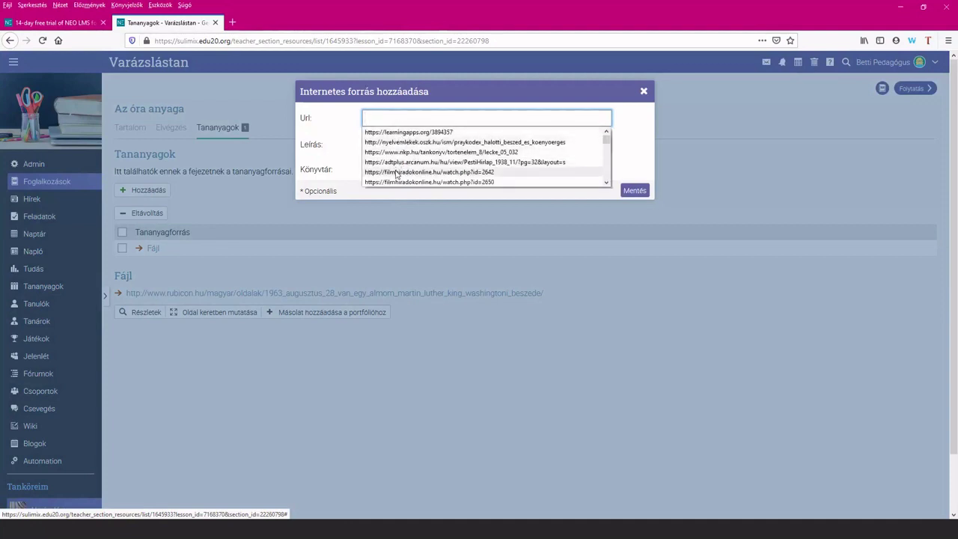
{"action": "left_click", "coordinate": [409, 172]}
{"action": "left_click", "coordinate": [415, 146]}
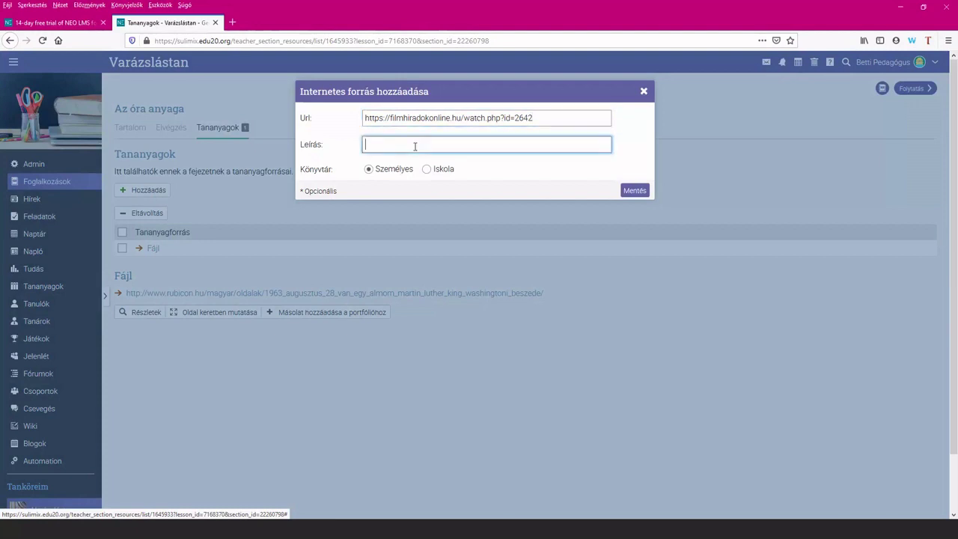
{"action": "type", "text": "Fil"}
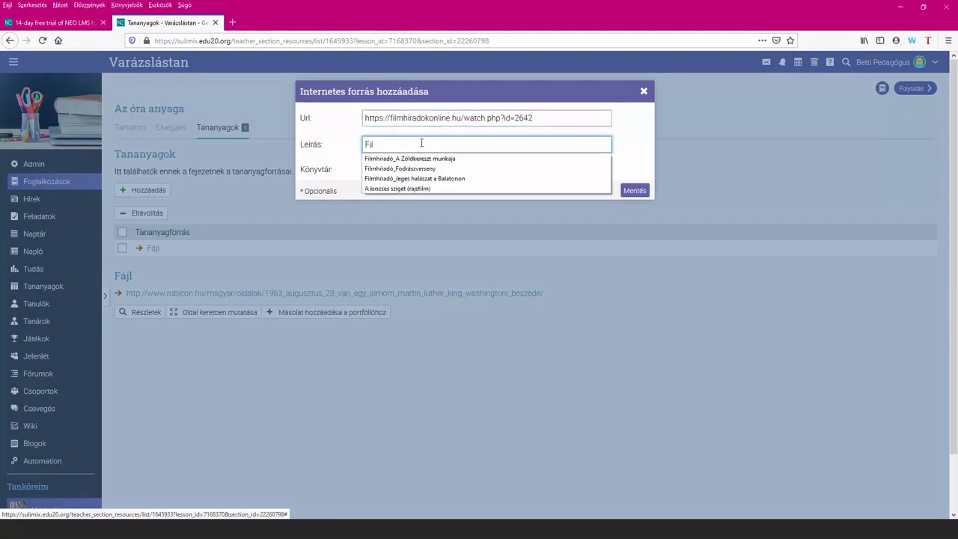
{"action": "type", "text": "m"}
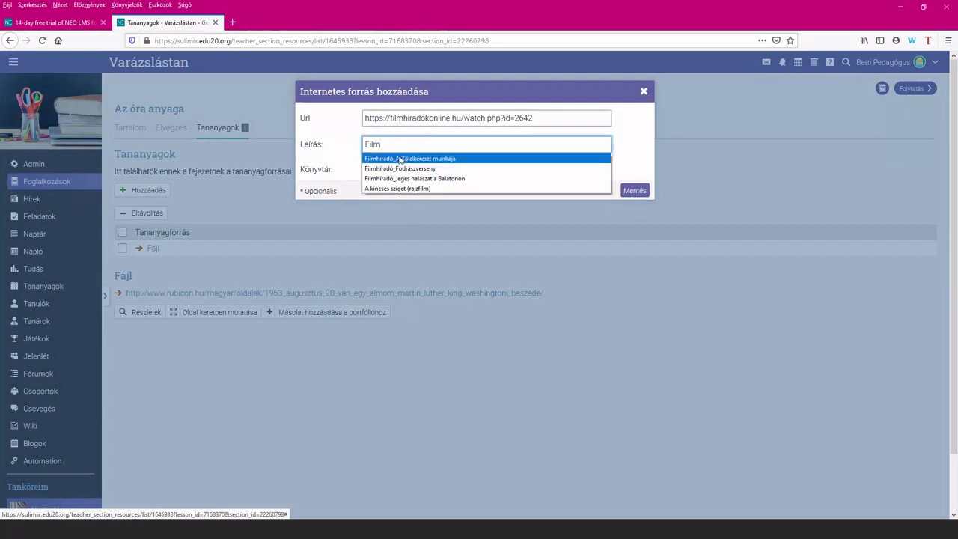
{"action": "left_click", "coordinate": [401, 160]}
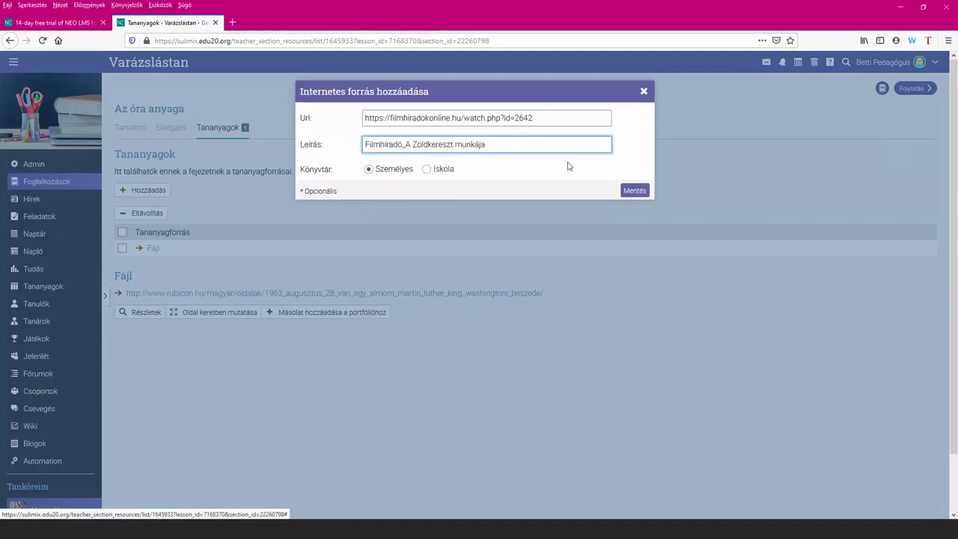
{"action": "left_click", "coordinate": [634, 191]}
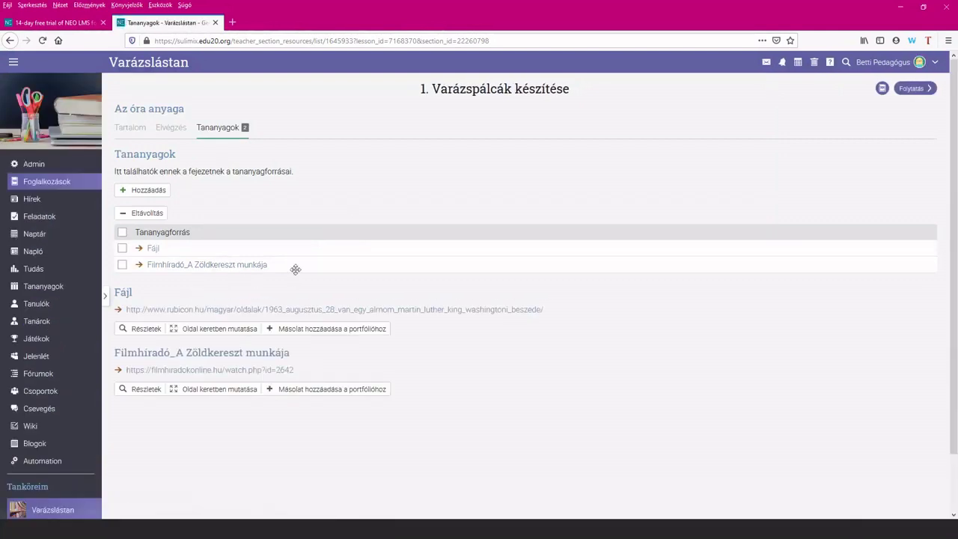
- Move Filmhíradó_A Zöldkereszt munkája above Fájl in the resource list and check its link from the page's content view
{"action": "mouse_move", "coordinate": [295, 270]}
{"action": "left_mouse_down"}
{"action": "mouse_move", "coordinate": [297, 244]}
{"action": "mouse_move", "coordinate": [293, 252]}
{"action": "left_mouse_up"}
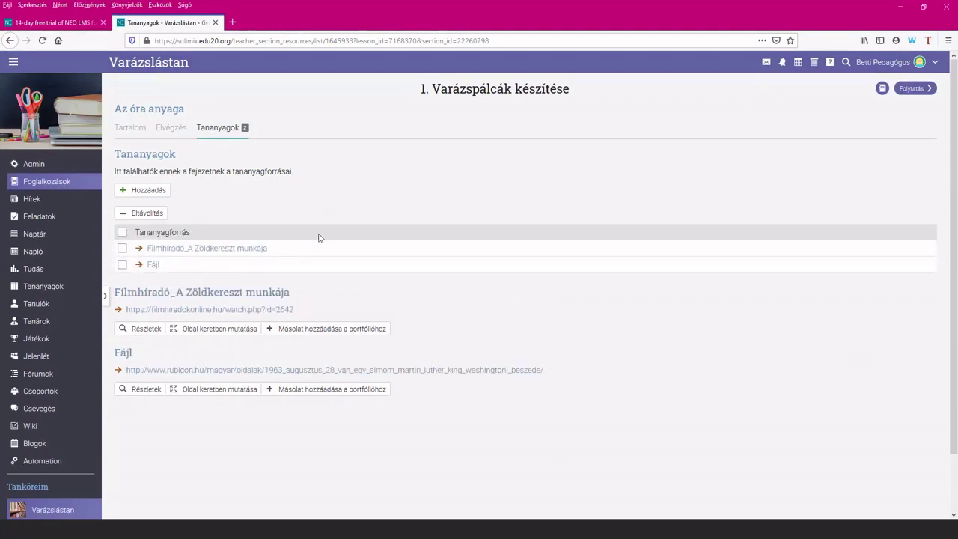
{"action": "left_click", "coordinate": [137, 129]}
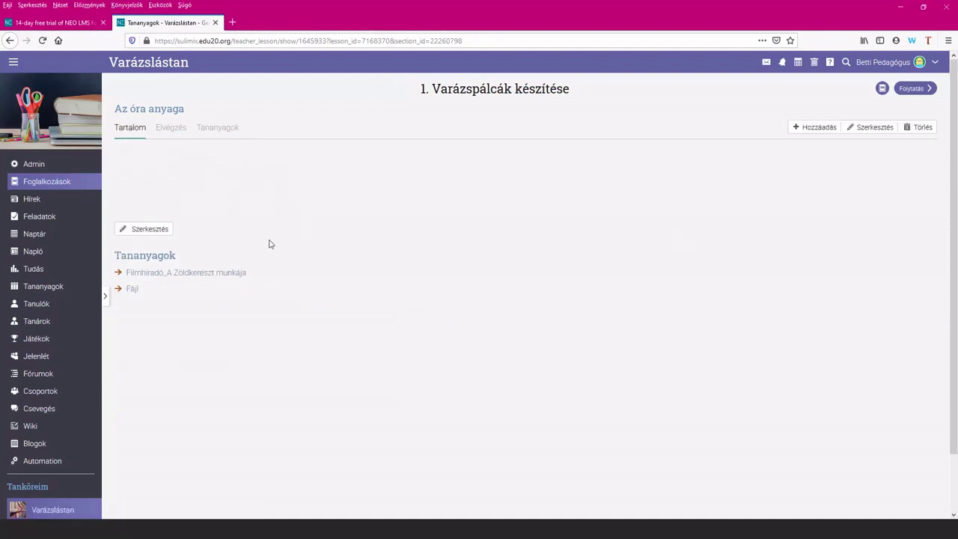
{"action": "left_click", "coordinate": [155, 273]}
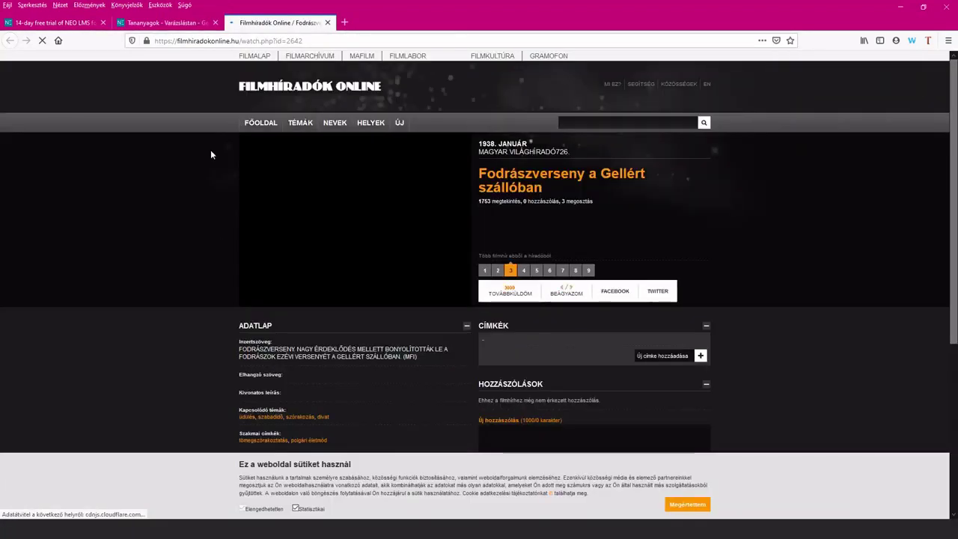
{"action": "left_click", "coordinate": [328, 23]}
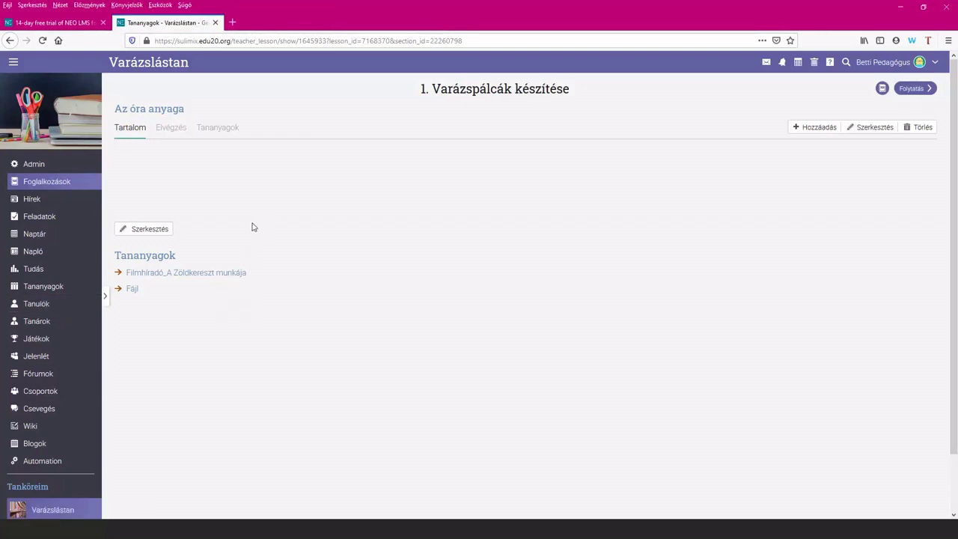
- Return to the overview of the 1. Varázspálcák készítése lesson and look at the options for adding a lesson, without adding one
{"action": "left_click", "coordinate": [80, 184]}
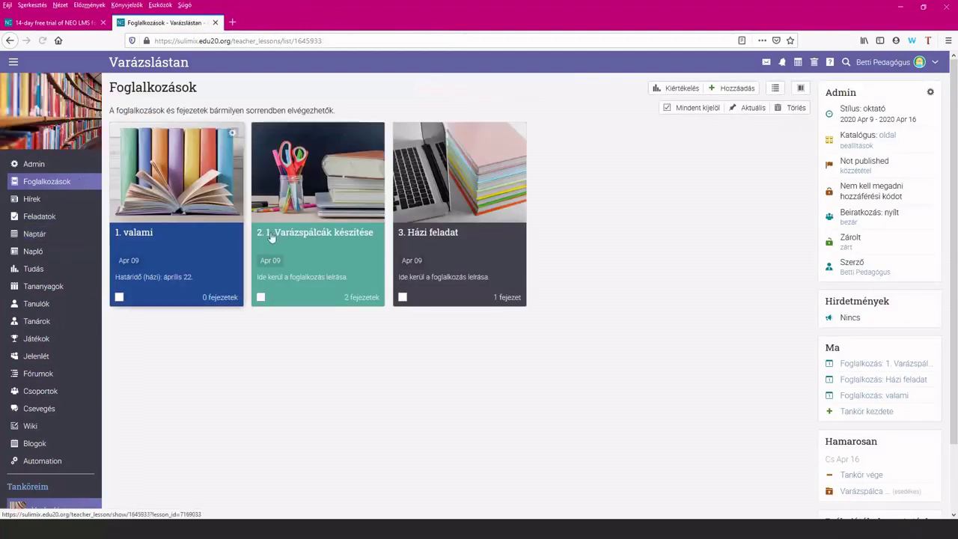
{"action": "left_click", "coordinate": [311, 238]}
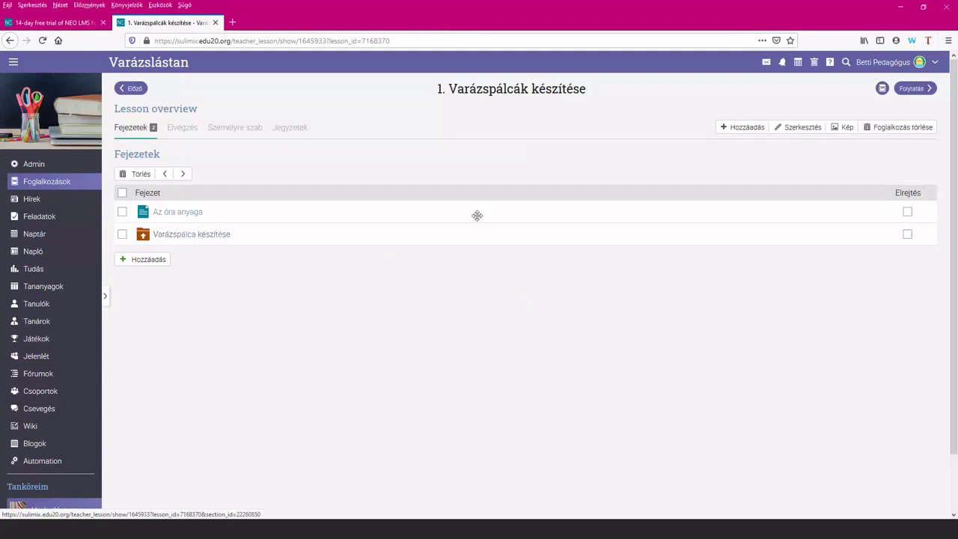
{"action": "left_click", "coordinate": [733, 127]}
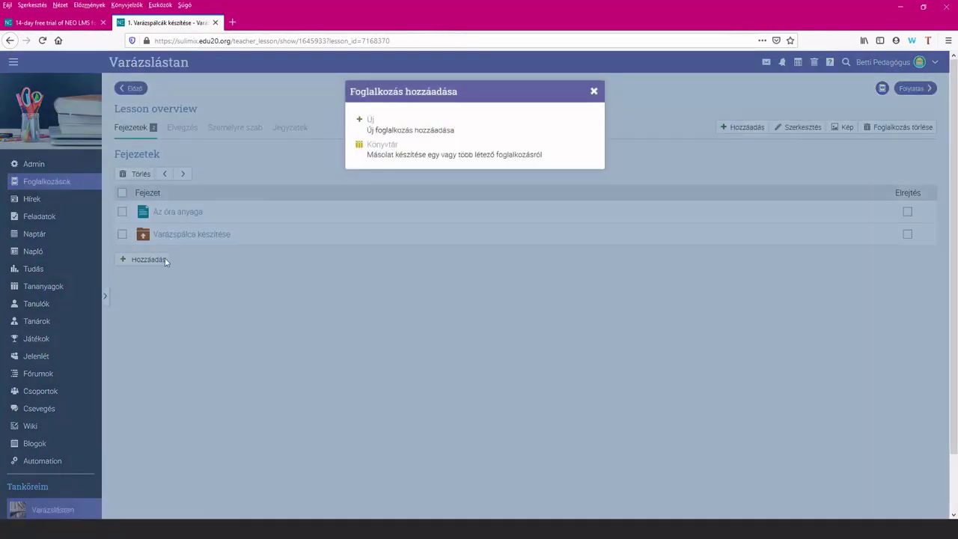
{"action": "left_click", "coordinate": [595, 91]}
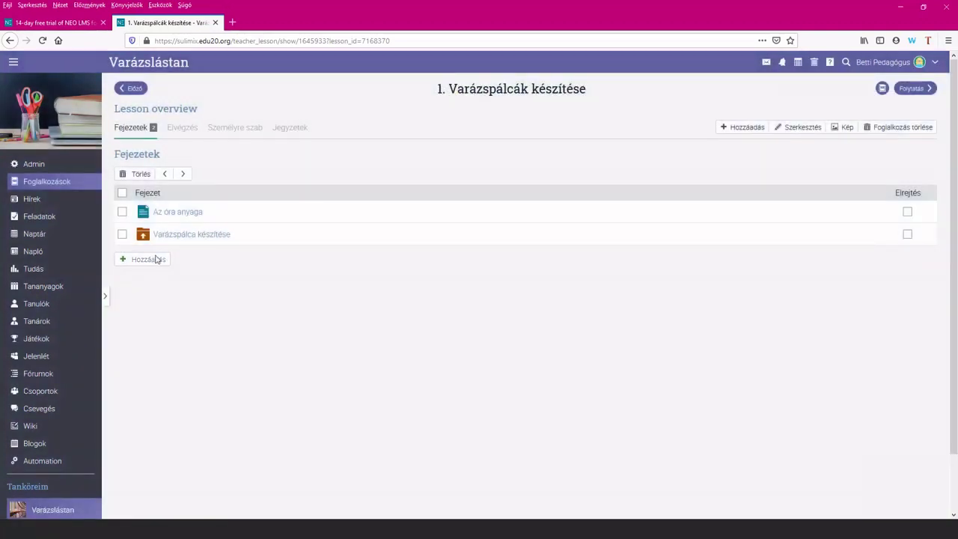
- Start a new Dropbox assignment in the 1. Varázspálcák készítése lesson and set its maximum points to 1
{"action": "left_click", "coordinate": [155, 261]}
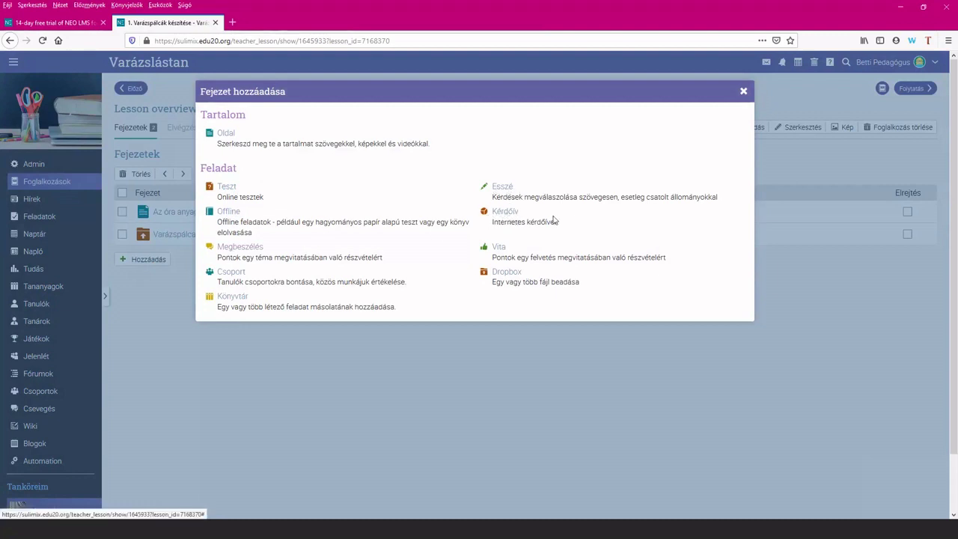
{"action": "left_click", "coordinate": [513, 275]}
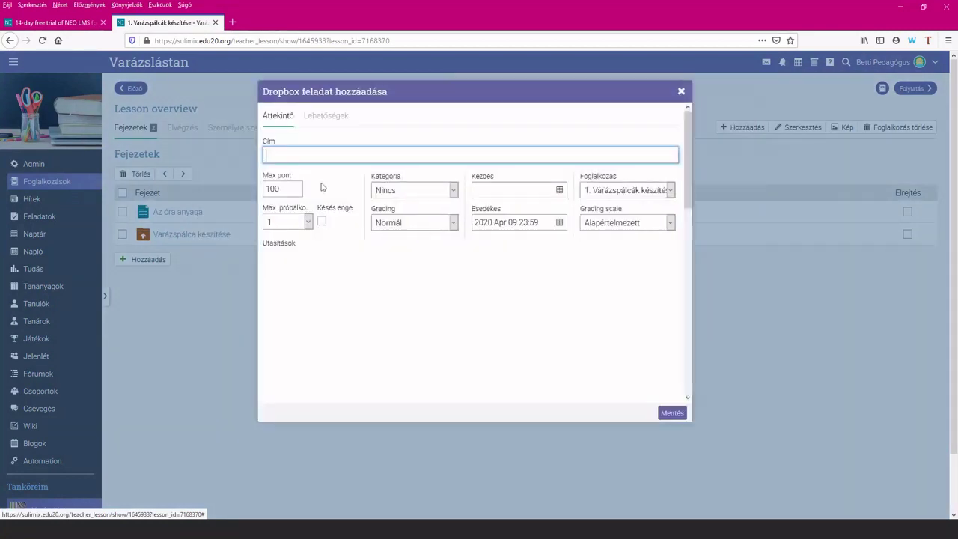
{"action": "left_click", "coordinate": [297, 154]}
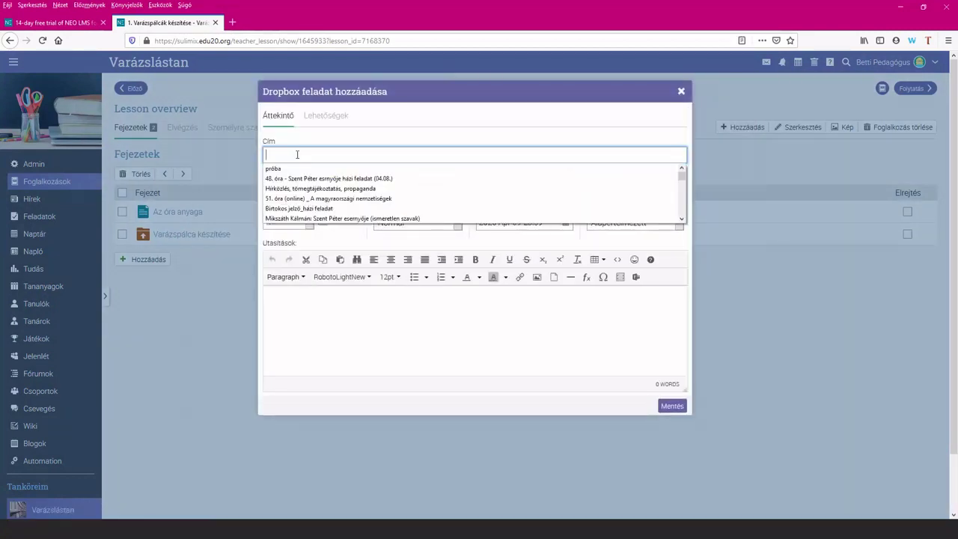
{"action": "left_click", "coordinate": [297, 155]}
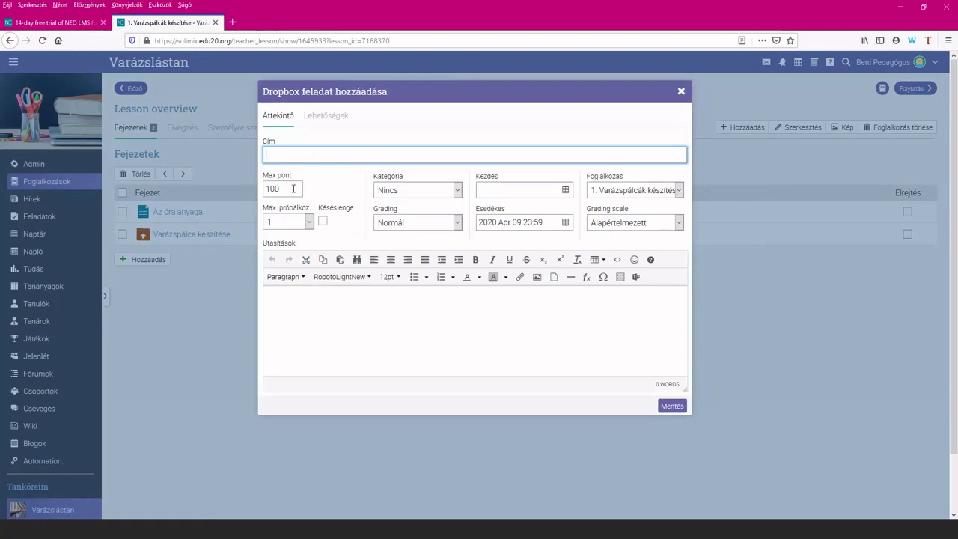
{"action": "left_click", "coordinate": [293, 188]}
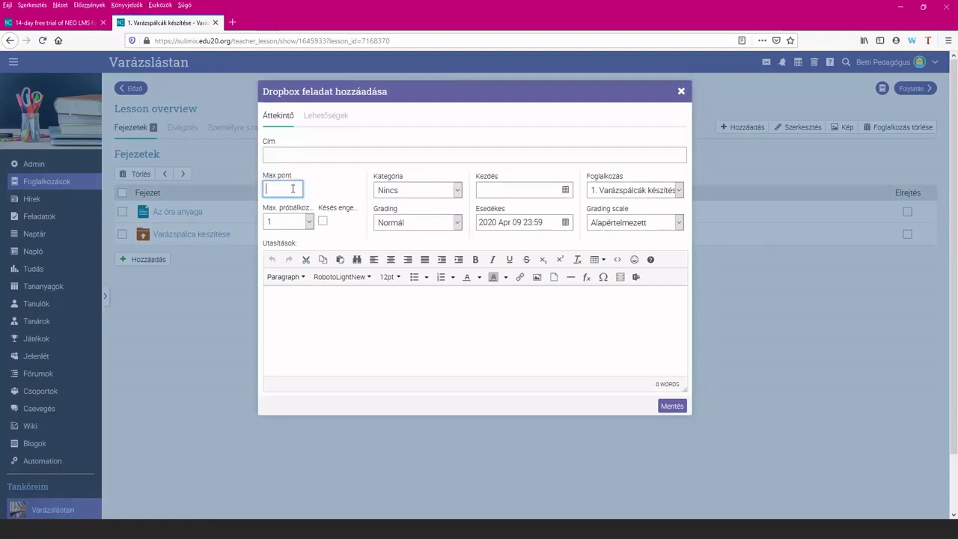
{"action": "type", "text": "1"}
{"action": "left_click", "coordinate": [353, 184]}
- Set the new Dropbox assignment's category to Házi feladat and its grading to Nincs értékelve
{"action": "left_click", "coordinate": [457, 190]}
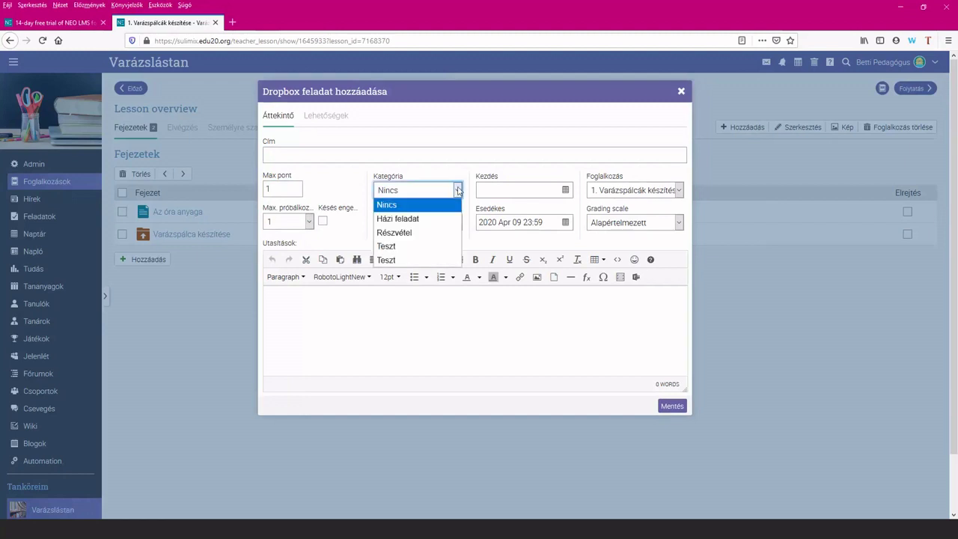
{"action": "left_click", "coordinate": [420, 219]}
{"action": "left_click", "coordinate": [458, 223]}
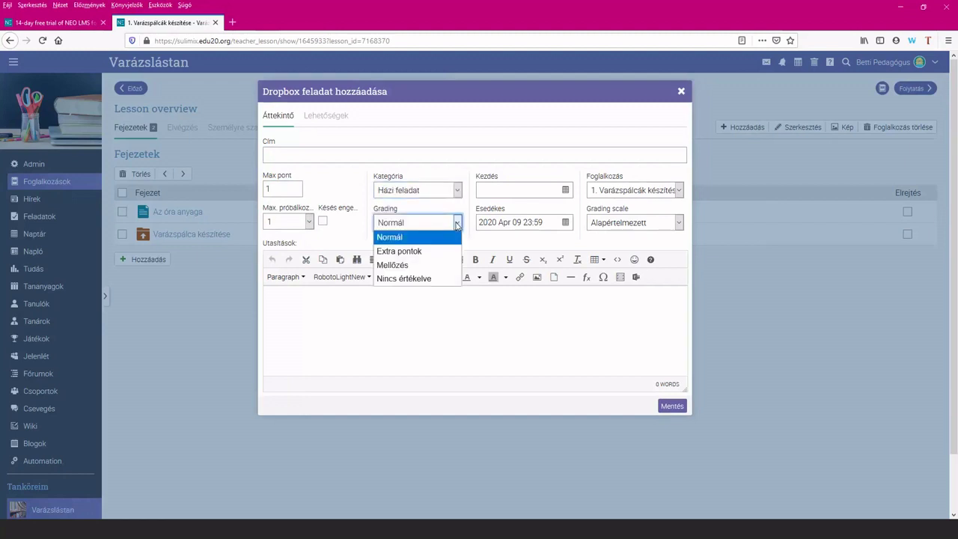
{"action": "left_click", "coordinate": [423, 278]}
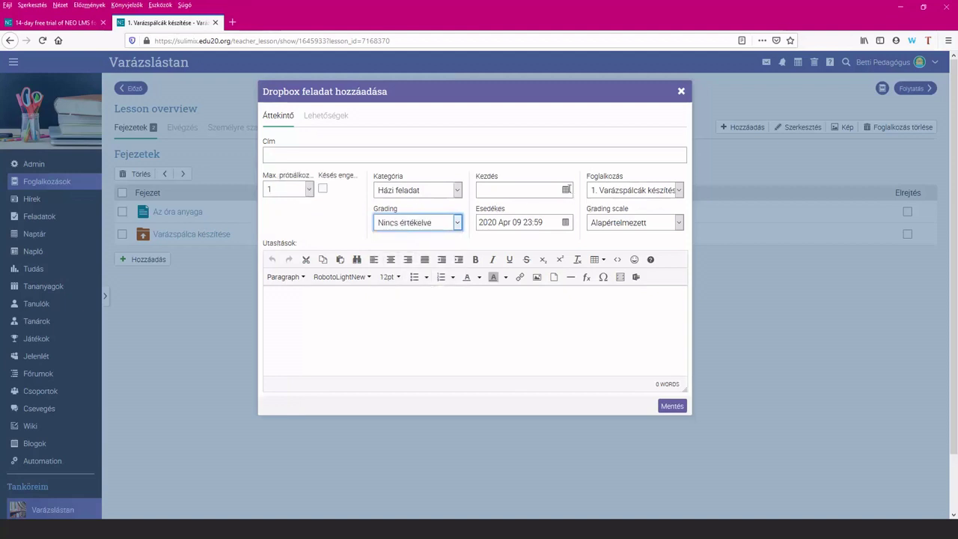
- Schedule the Dropbox assignment to start on 2020 Apr 09 at 00:00 and be due on 2020 Apr 13 at 16:00
{"action": "left_click", "coordinate": [567, 190]}
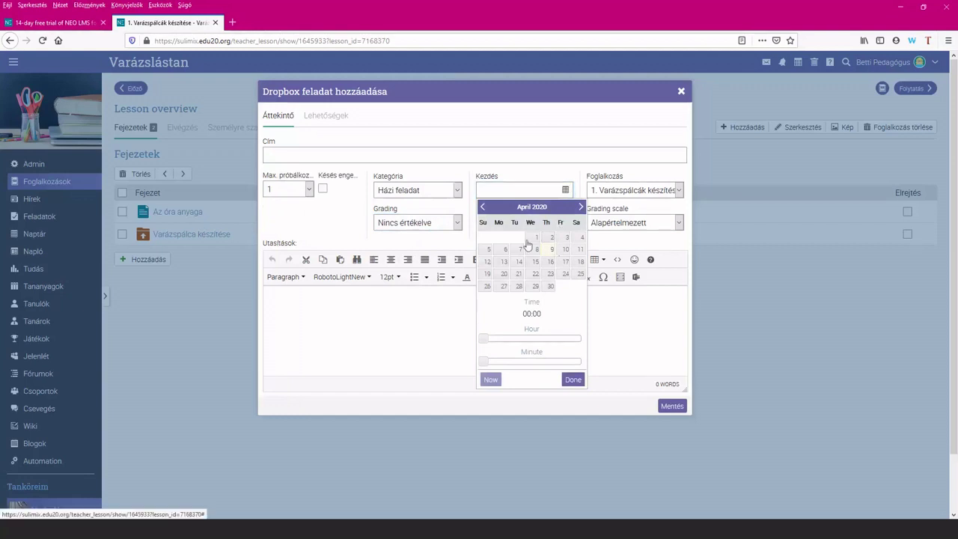
{"action": "left_click", "coordinate": [554, 250]}
{"action": "left_click", "coordinate": [573, 174]}
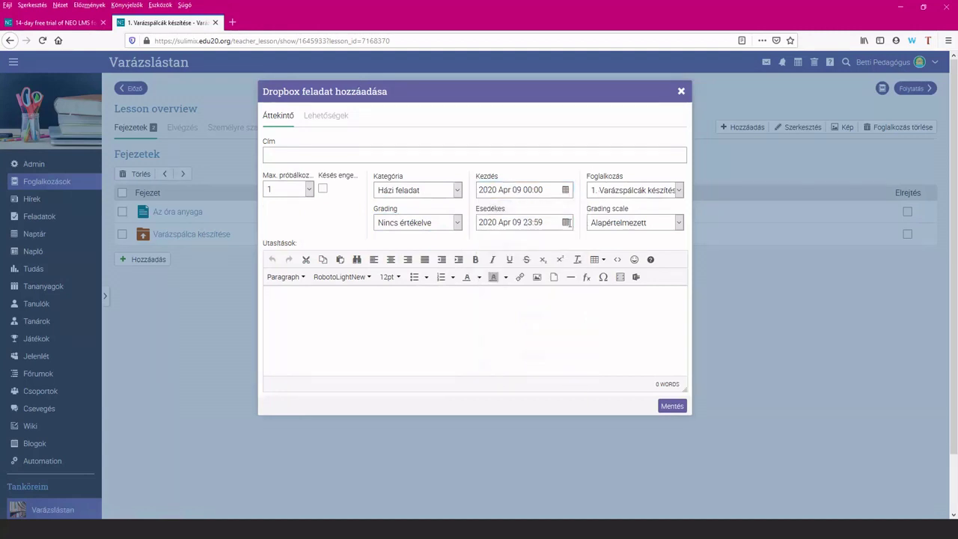
{"action": "left_click", "coordinate": [566, 222]}
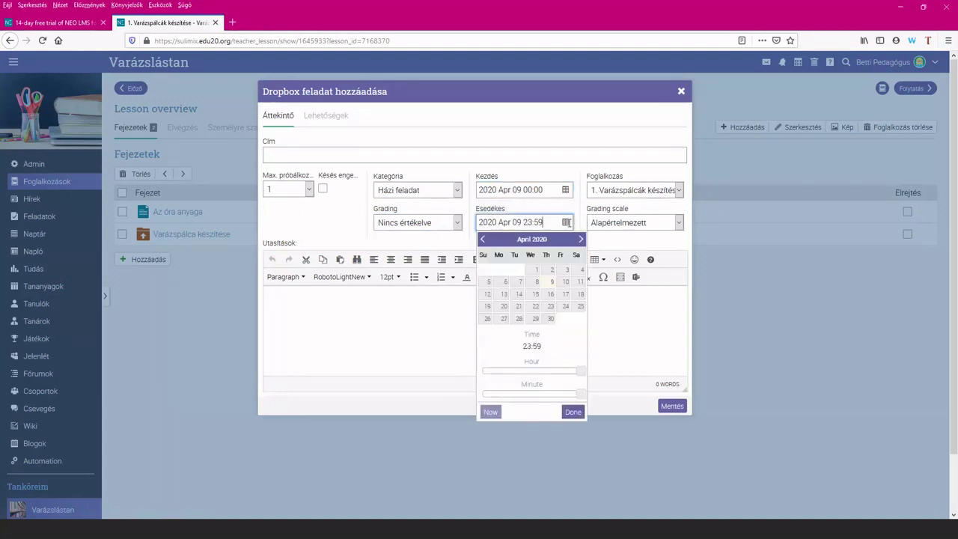
{"action": "left_click", "coordinate": [503, 295]}
{"action": "left_click_drag", "start_coordinate": [580, 372], "coordinate": [473, 395]}
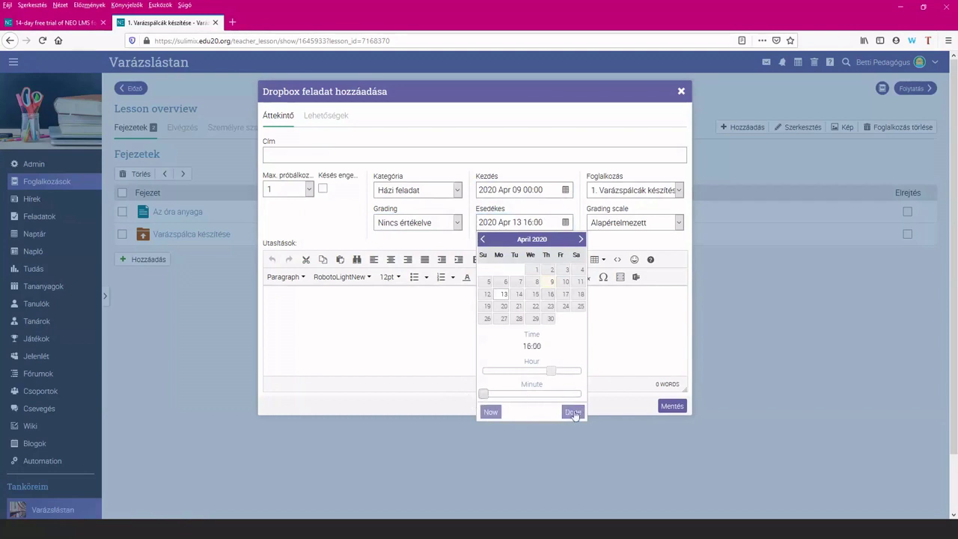
{"action": "left_click", "coordinate": [573, 412]}
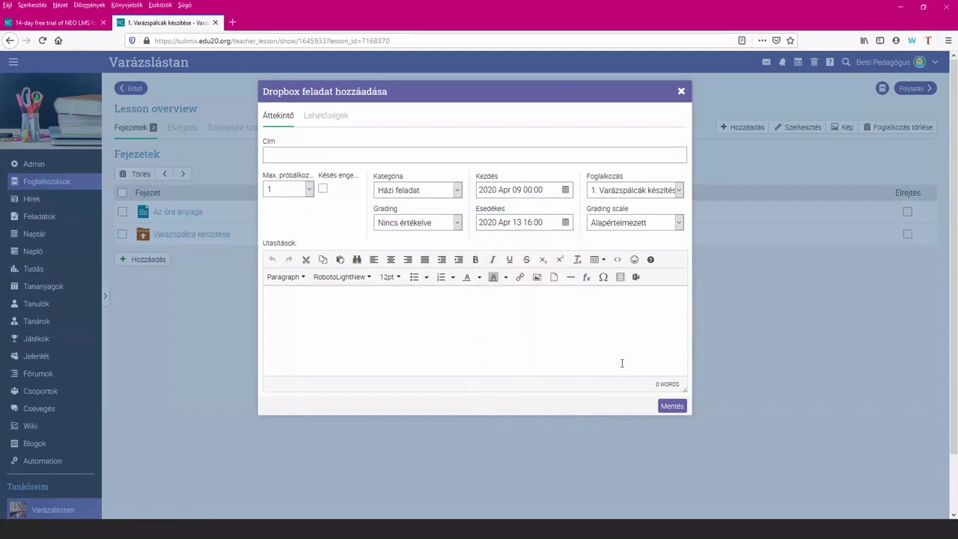
- Look at the lesson and grading scale choices, try to save the assignment without a title, and discard it
{"action": "left_click", "coordinate": [679, 192]}
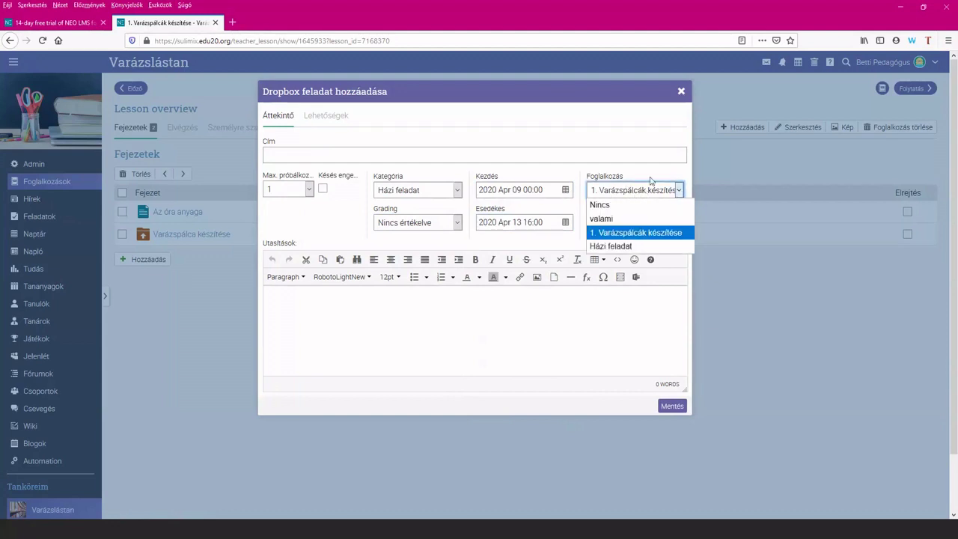
{"action": "left_click", "coordinate": [650, 176]}
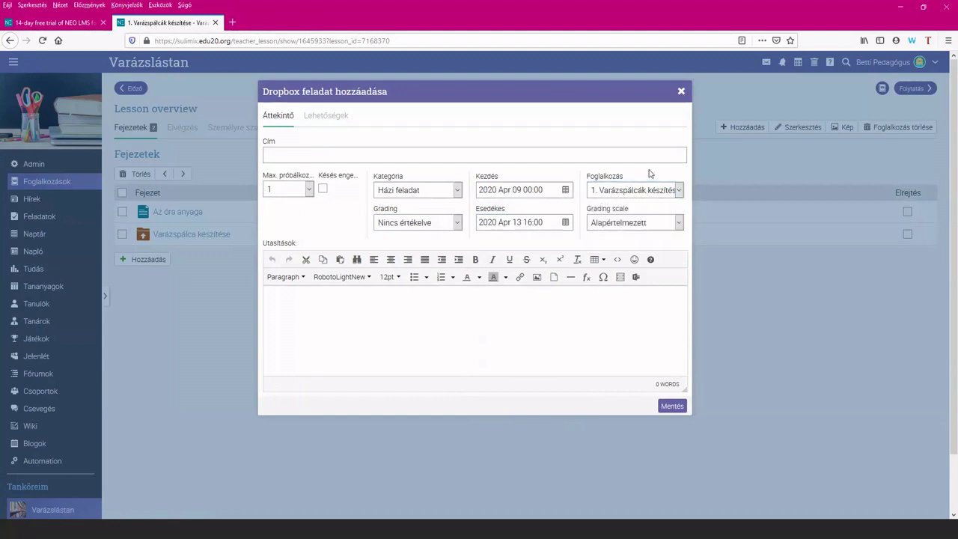
{"action": "left_click", "coordinate": [679, 223]}
{"action": "left_click", "coordinate": [679, 223]}
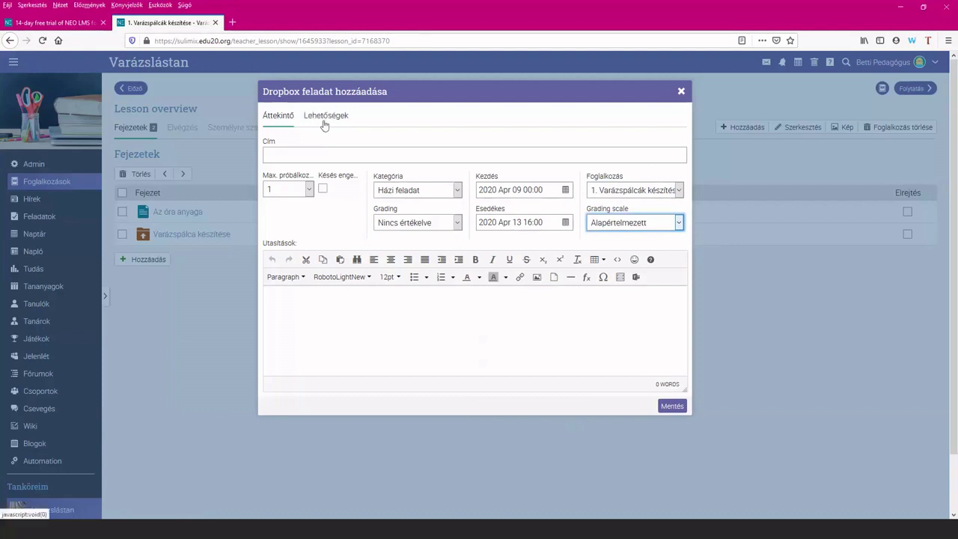
{"action": "left_click", "coordinate": [673, 407]}
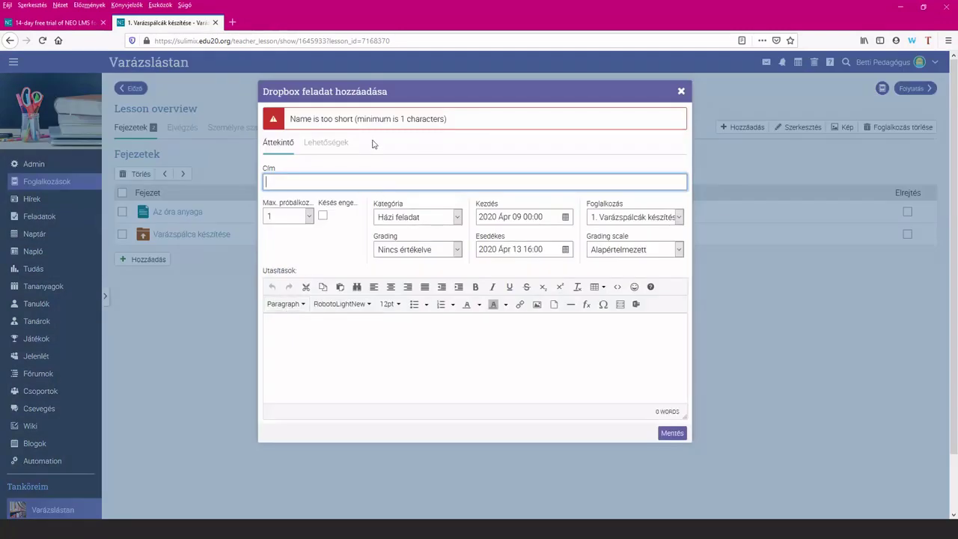
{"action": "left_click", "coordinate": [682, 91]}
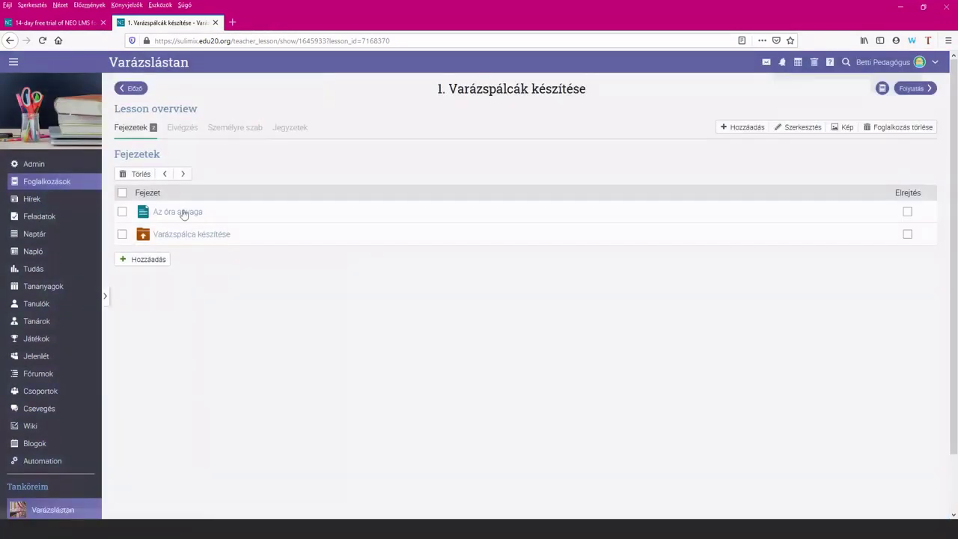
- Check the Varázspálca készítése assignment, and give out the Olvasmányajánló essay and the Tanácsköztársaság test from the class's full assignment list
{"action": "left_click", "coordinate": [161, 238]}
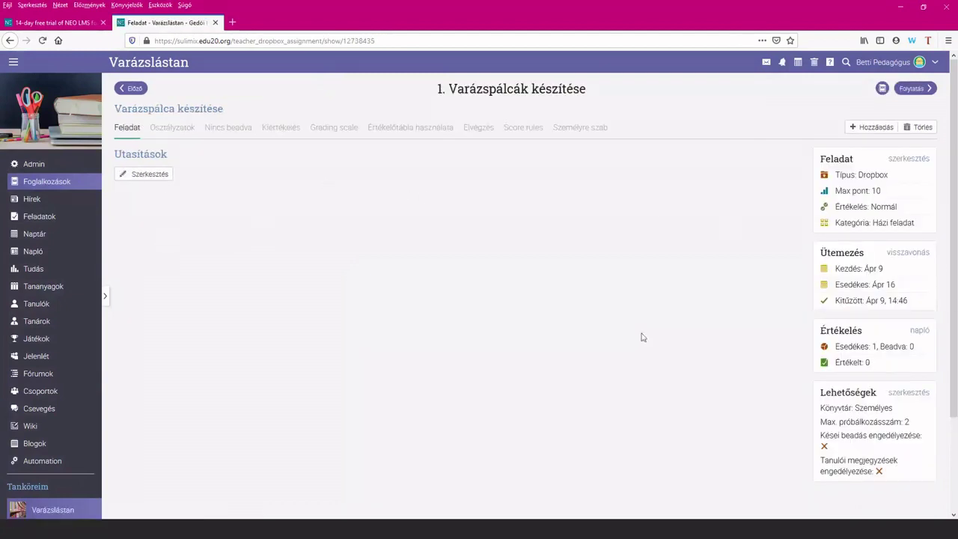
{"action": "left_click", "coordinate": [57, 217]}
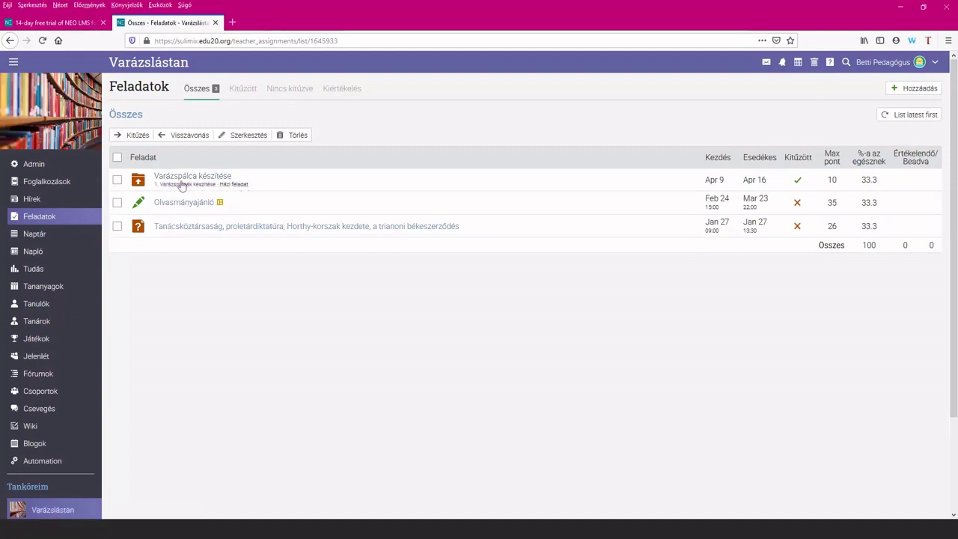
{"action": "left_click", "coordinate": [117, 205]}
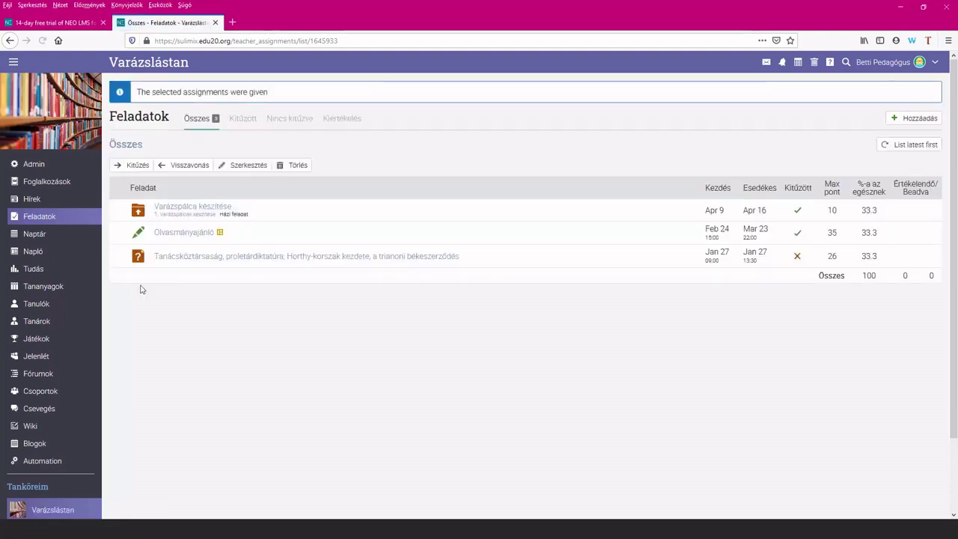
{"action": "left_click", "coordinate": [117, 257]}
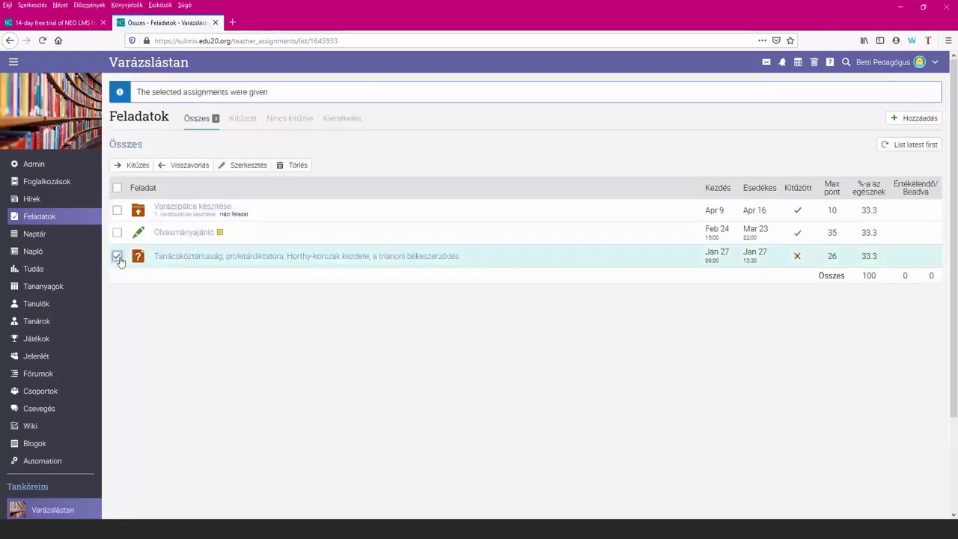
{"action": "left_click", "coordinate": [139, 167]}
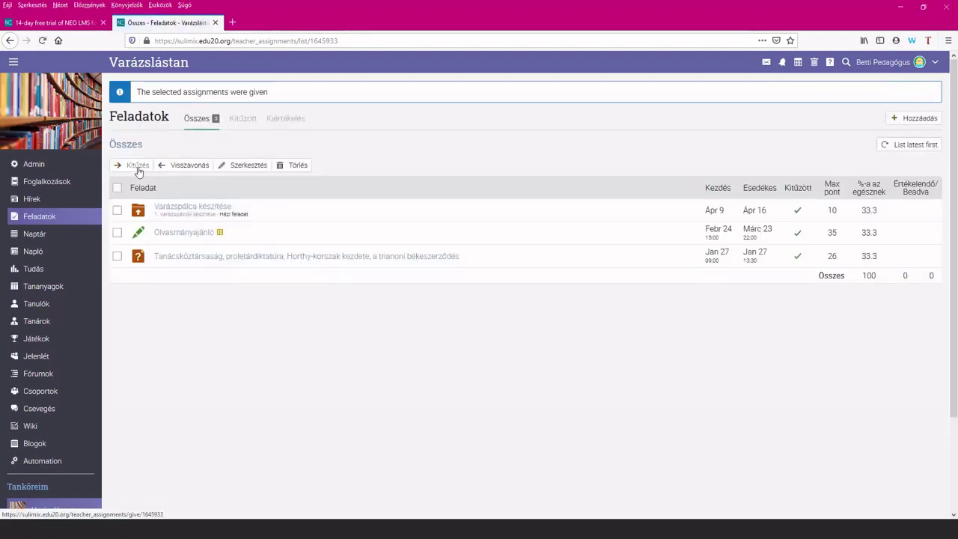
- Examine the Olvasmányajánló essay's instructions, its scoring rubric, the grades list and the student's grading page
{"action": "left_click", "coordinate": [190, 233]}
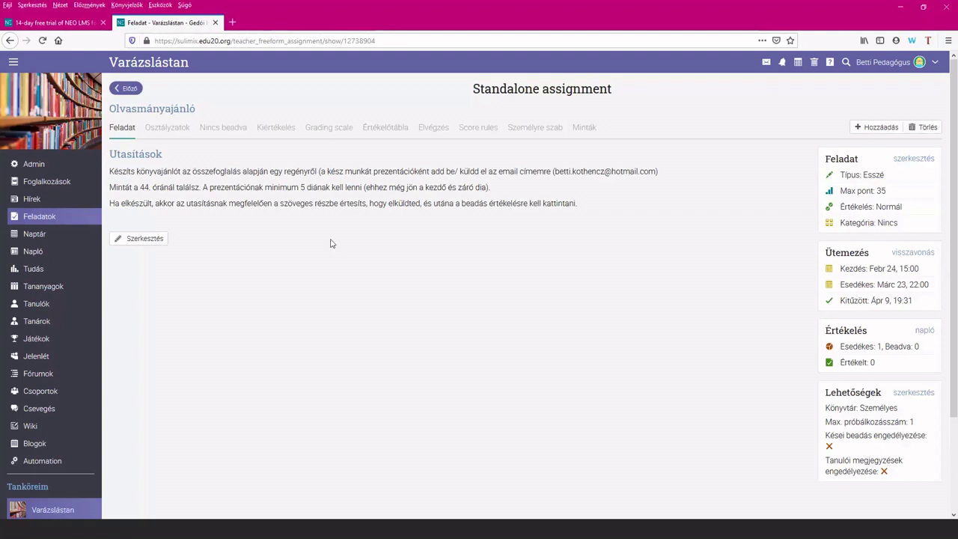
{"action": "left_click", "coordinate": [385, 130]}
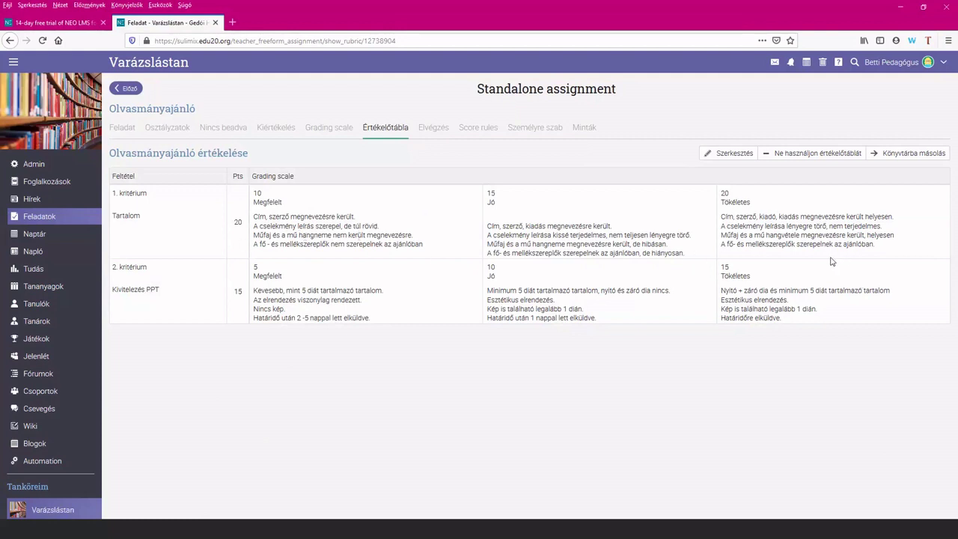
{"action": "left_click", "coordinate": [178, 138]}
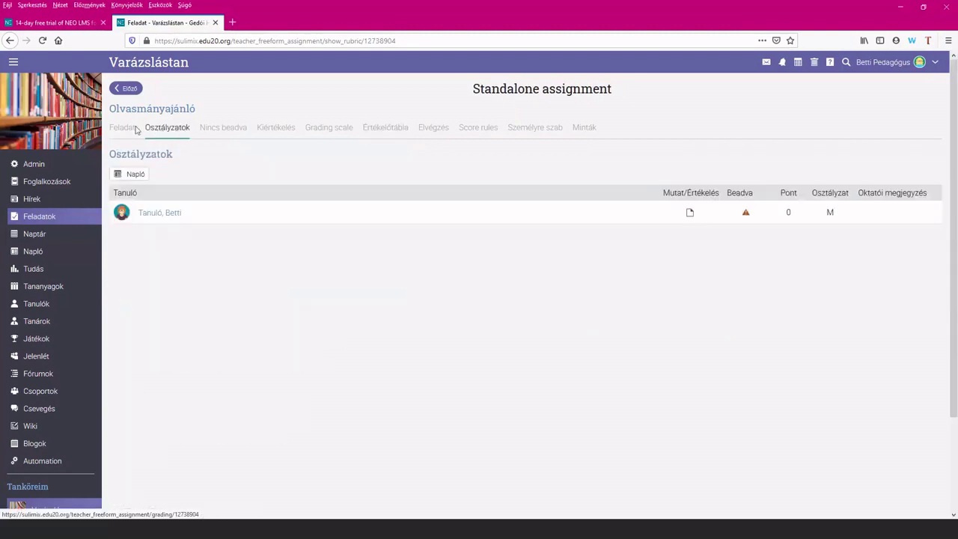
{"action": "left_click", "coordinate": [157, 135]}
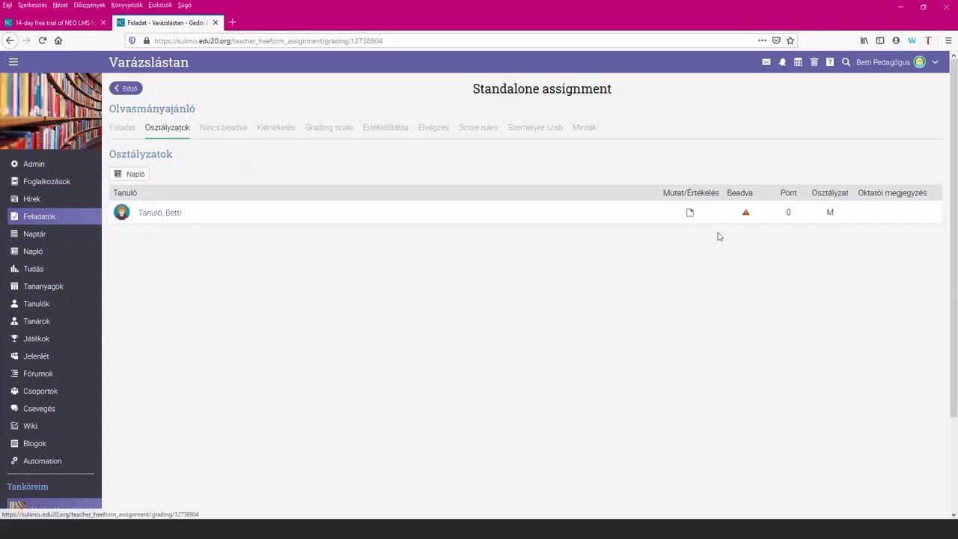
{"action": "left_click", "coordinate": [689, 214]}
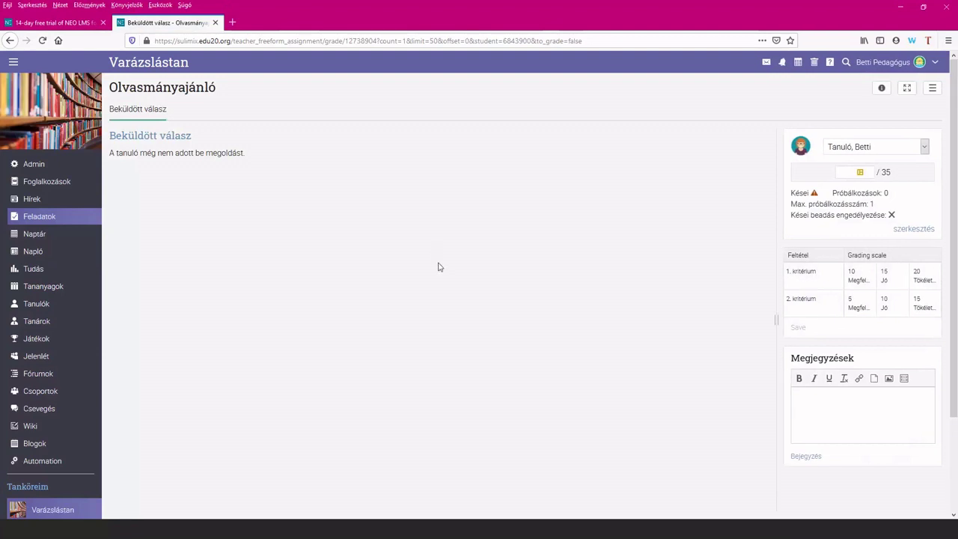
- Review the questions of the Tanácsköztársaság test and the question types available for adding, without adding one
{"action": "left_click", "coordinate": [55, 218]}
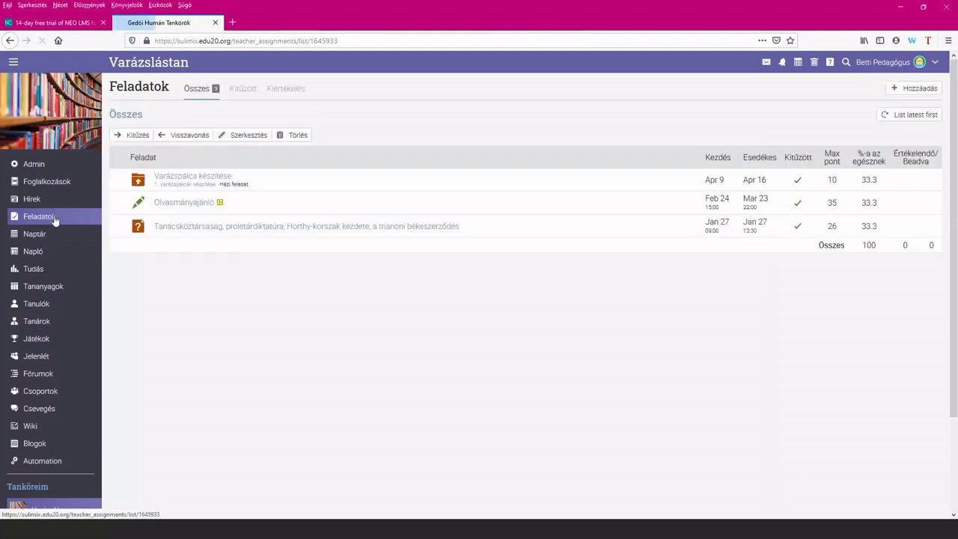
{"action": "left_click", "coordinate": [179, 234]}
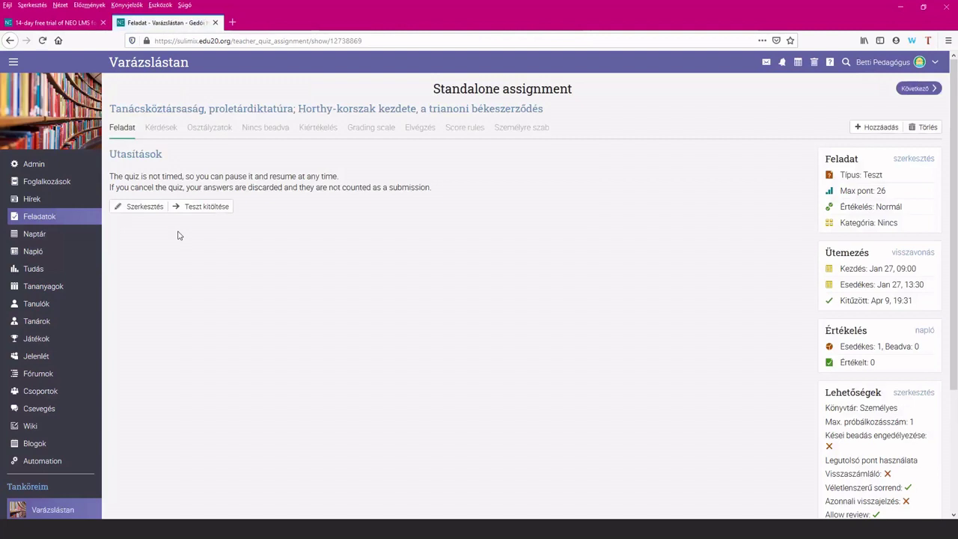
{"action": "left_click", "coordinate": [156, 131]}
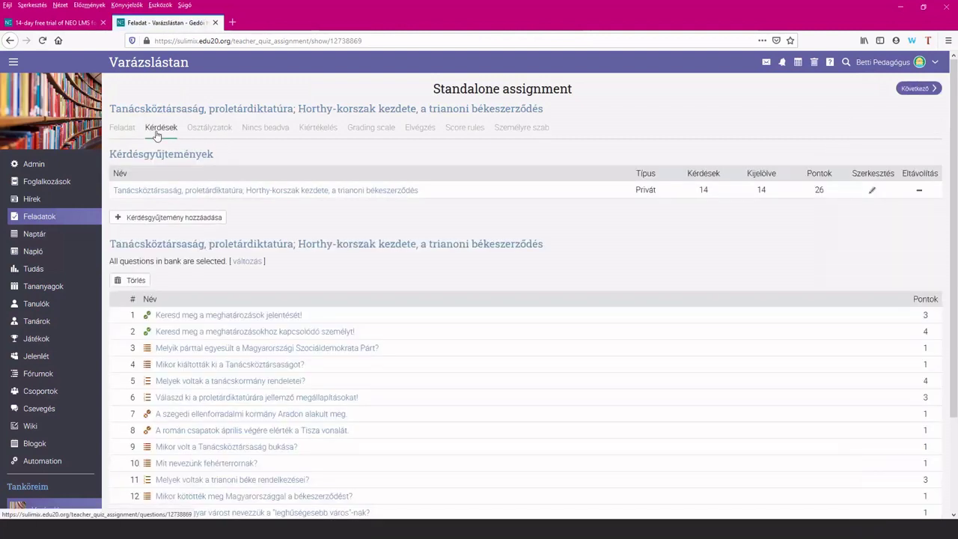
{"action": "scroll", "coordinate": [178, 141], "scroll_direction": "down", "scroll_amount": 2}
{"action": "scroll", "coordinate": [178, 188], "scroll_direction": "down", "scroll_amount": 3}
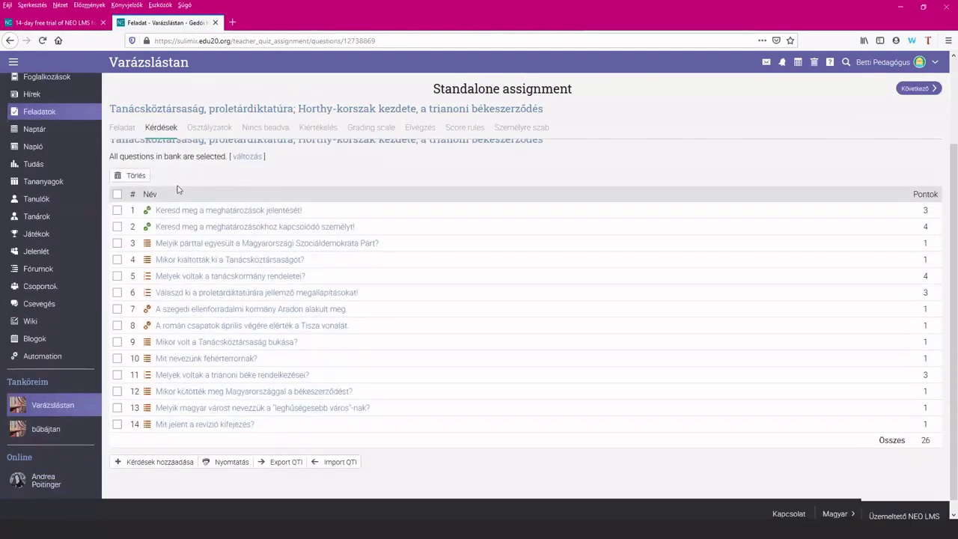
{"action": "left_click", "coordinate": [158, 453]}
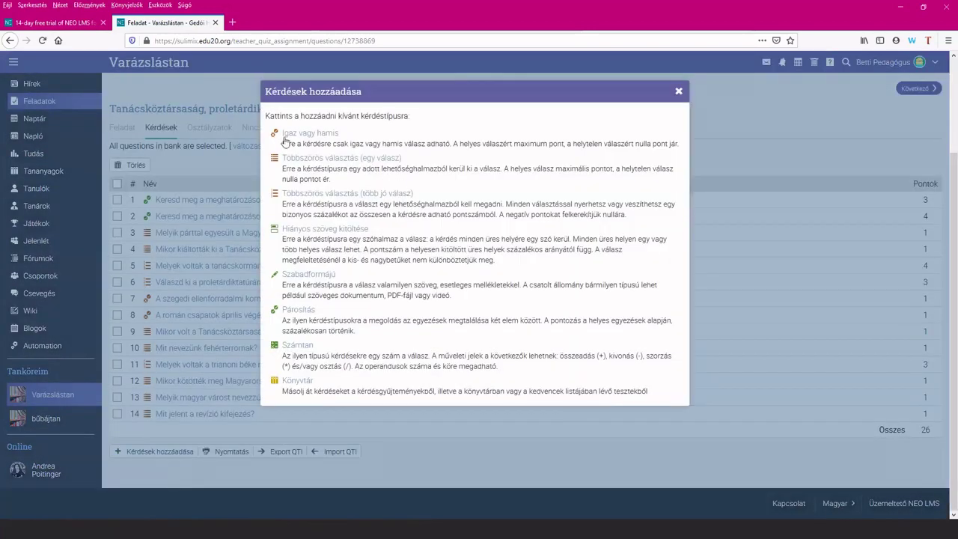
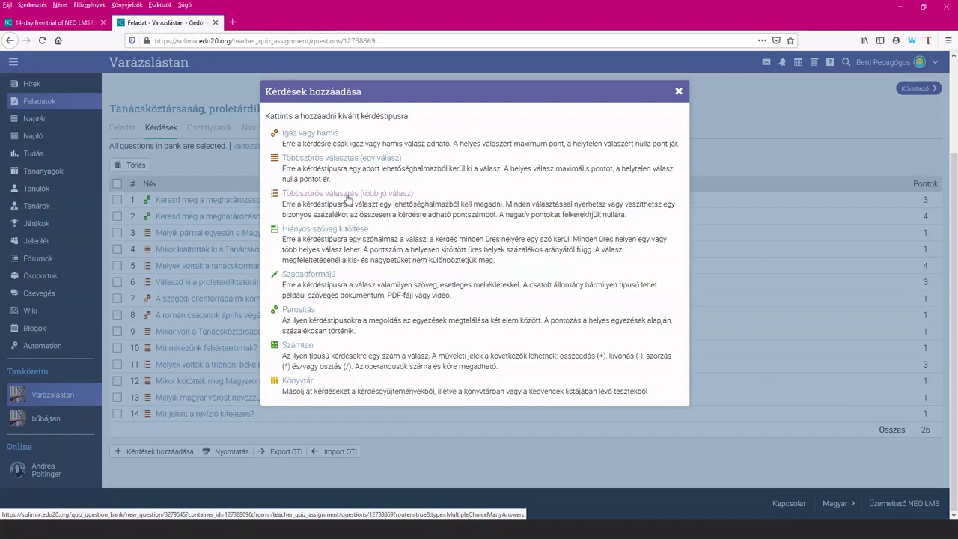
{"action": "left_click", "coordinate": [678, 91]}
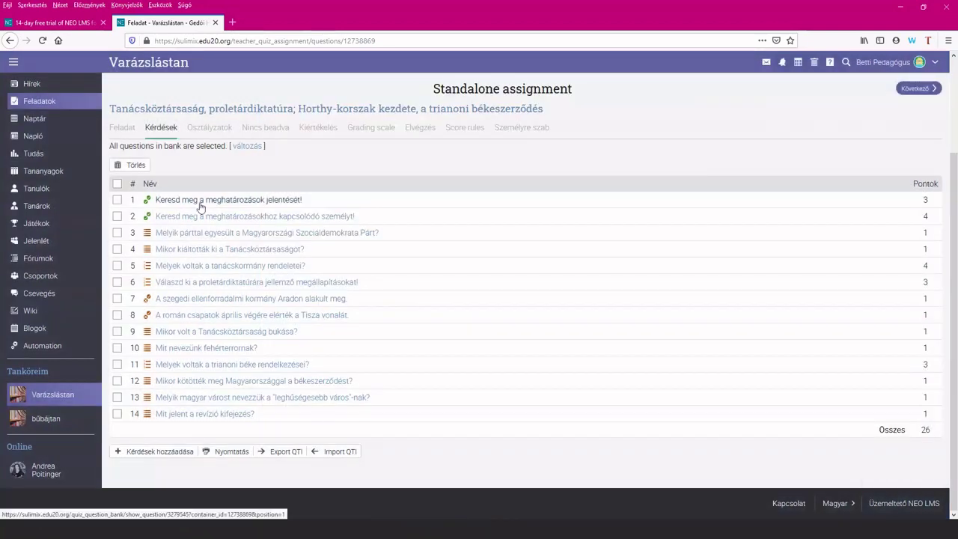
- Examine the Tanácsköztársaság test's first matching question and return to the test's overview through the class's assignment list
{"action": "left_click", "coordinate": [200, 208]}
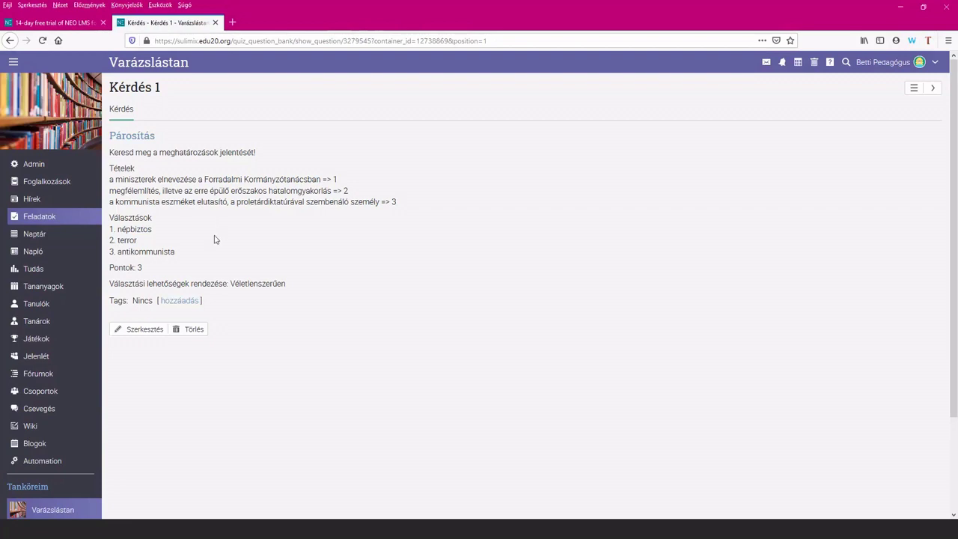
{"action": "left_click", "coordinate": [47, 219]}
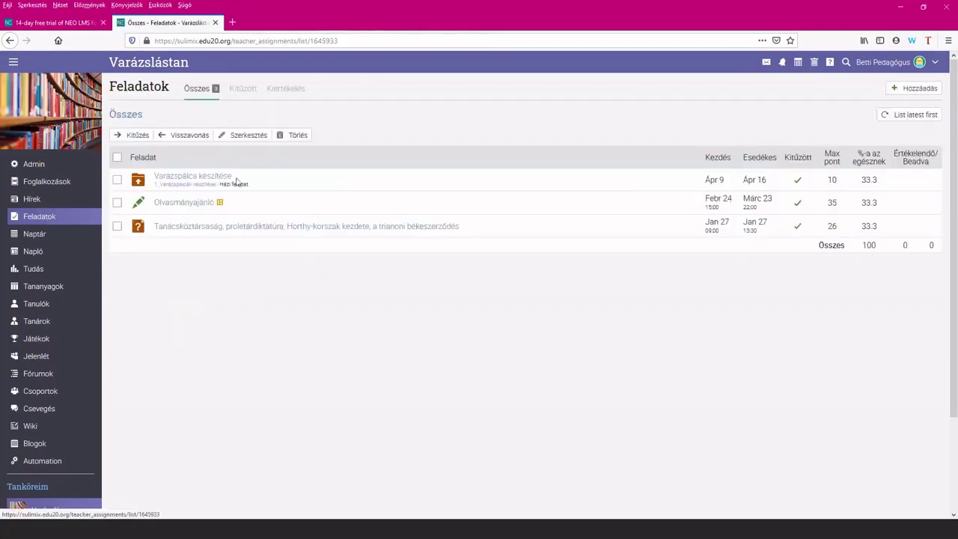
{"action": "left_click", "coordinate": [178, 233]}
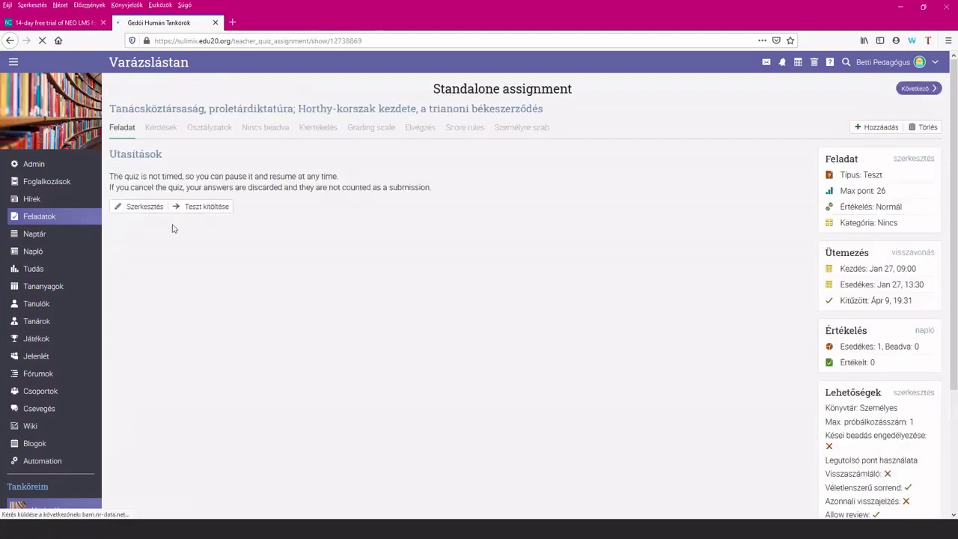
- Review the test's attempt limit and options, try the "Legjobb pont használata" scoring choice, and discard the changes
{"action": "left_click", "coordinate": [909, 161]}
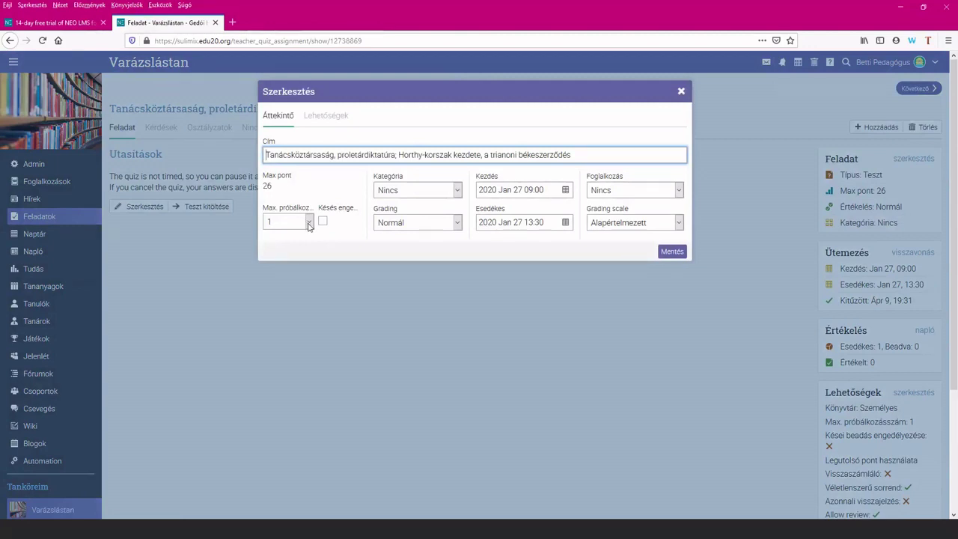
{"action": "left_click", "coordinate": [308, 223]}
{"action": "left_click", "coordinate": [309, 222]}
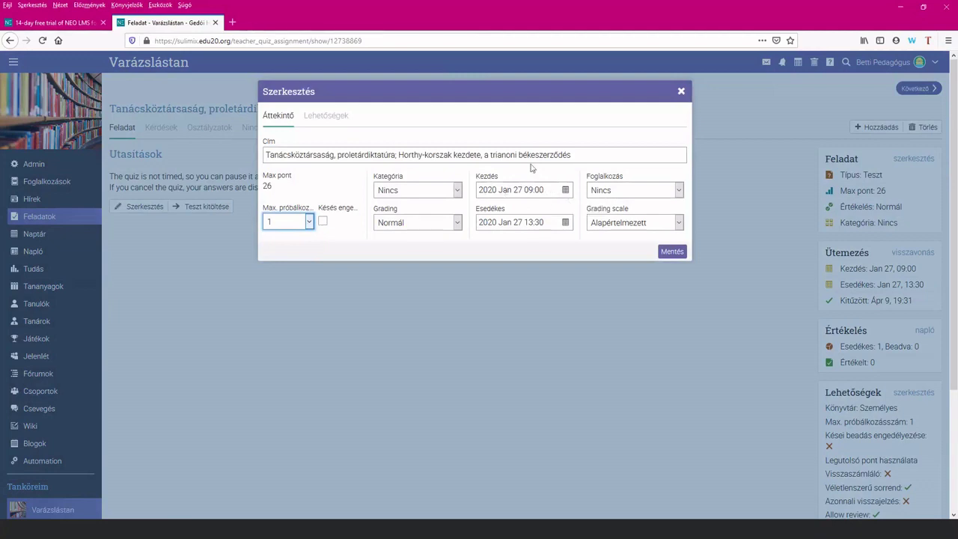
{"action": "left_click", "coordinate": [343, 121]}
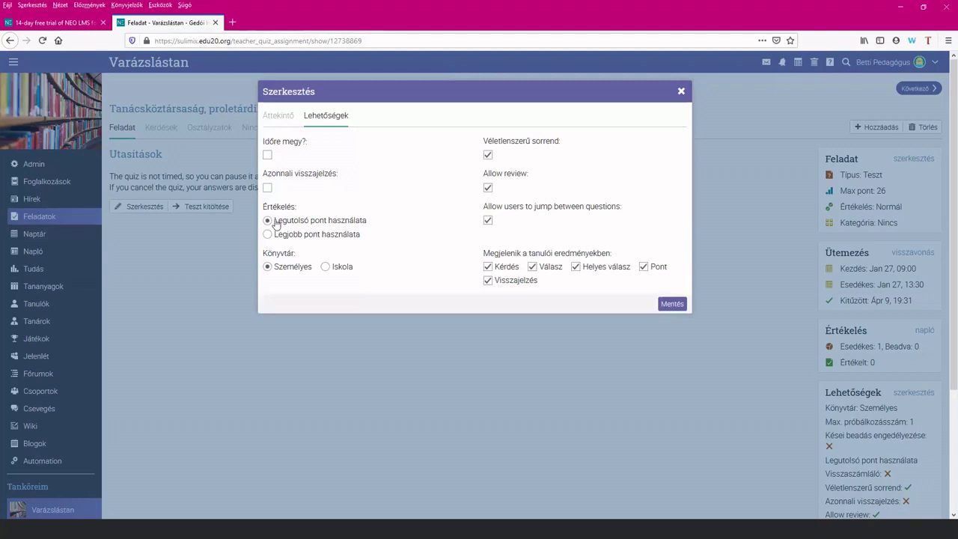
{"action": "left_click", "coordinate": [268, 236]}
{"action": "left_click", "coordinate": [681, 92]}
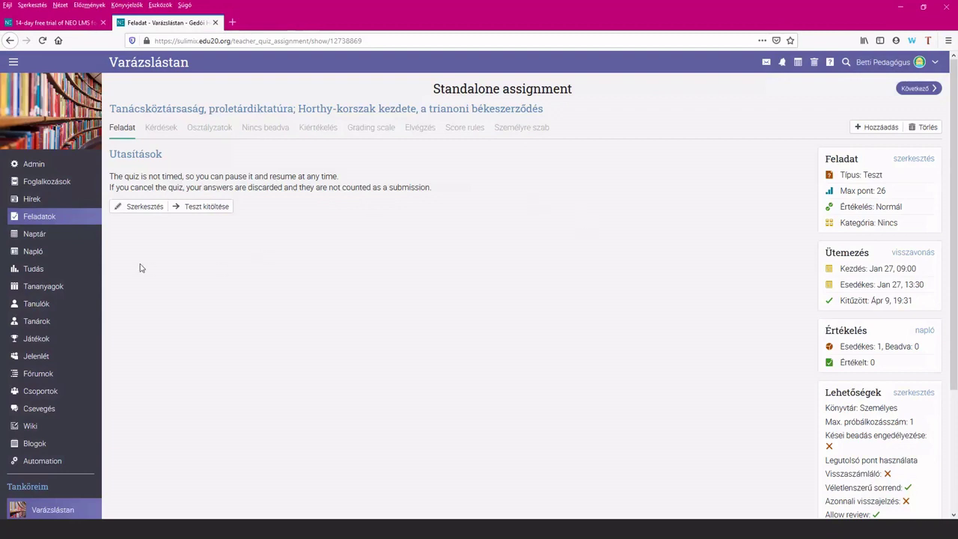
- Check the resource types offered under the class's Tananyagok, and open the enrolled student's Varázslástan portfolio from the student list
{"action": "left_click", "coordinate": [50, 285]}
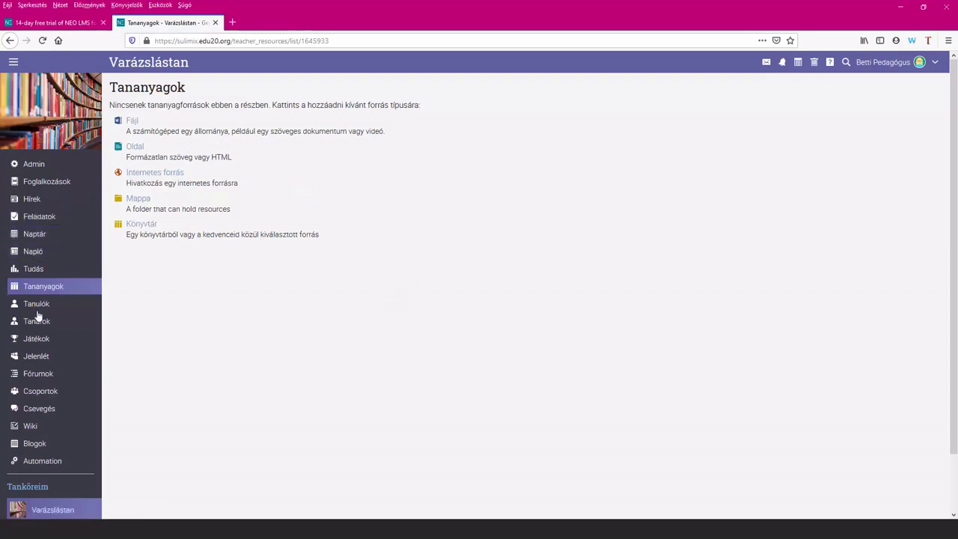
{"action": "scroll", "coordinate": [41, 310], "scroll_direction": "down", "scroll_amount": 2}
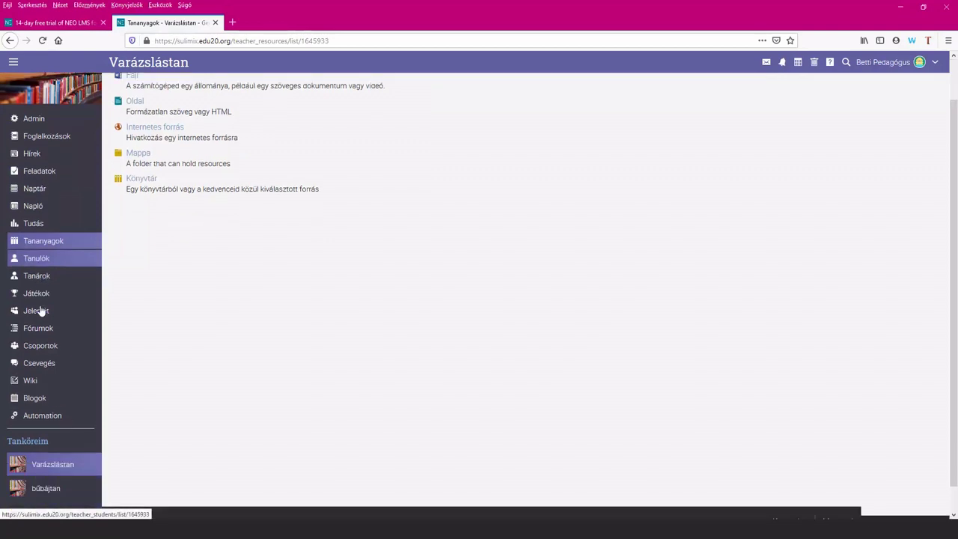
{"action": "left_click", "coordinate": [25, 258]}
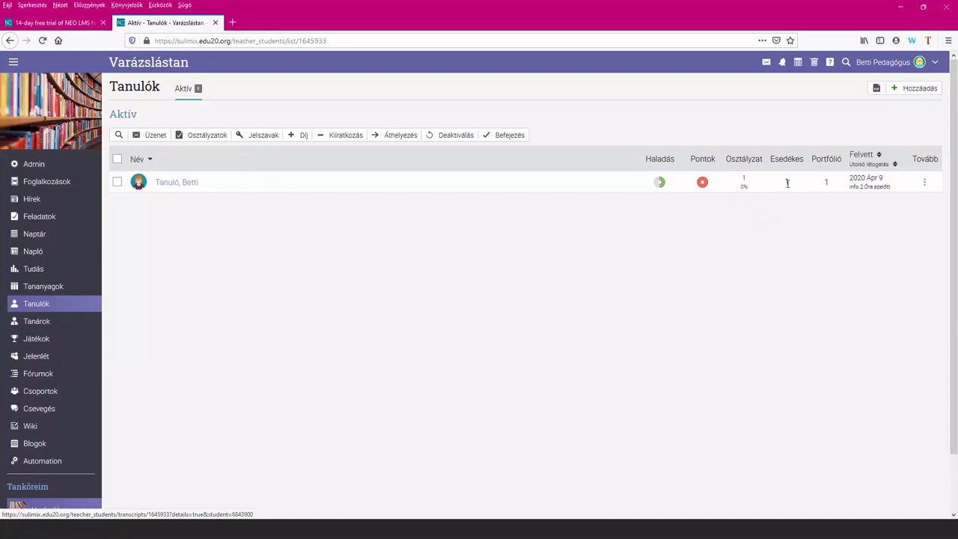
{"action": "left_click", "coordinate": [828, 184]}
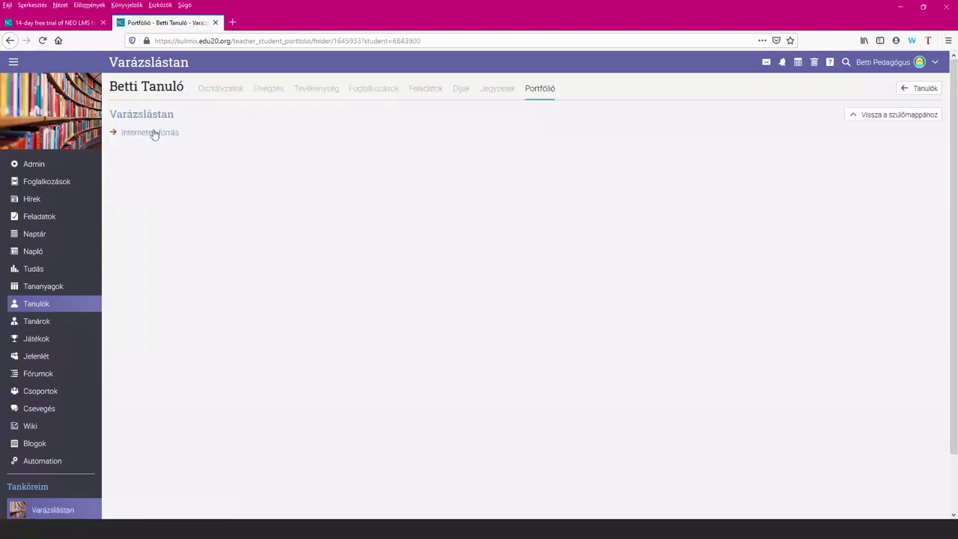
- View the web source linked in the student's portfolio for the Varázslástan class
{"action": "left_click", "coordinate": [154, 133]}
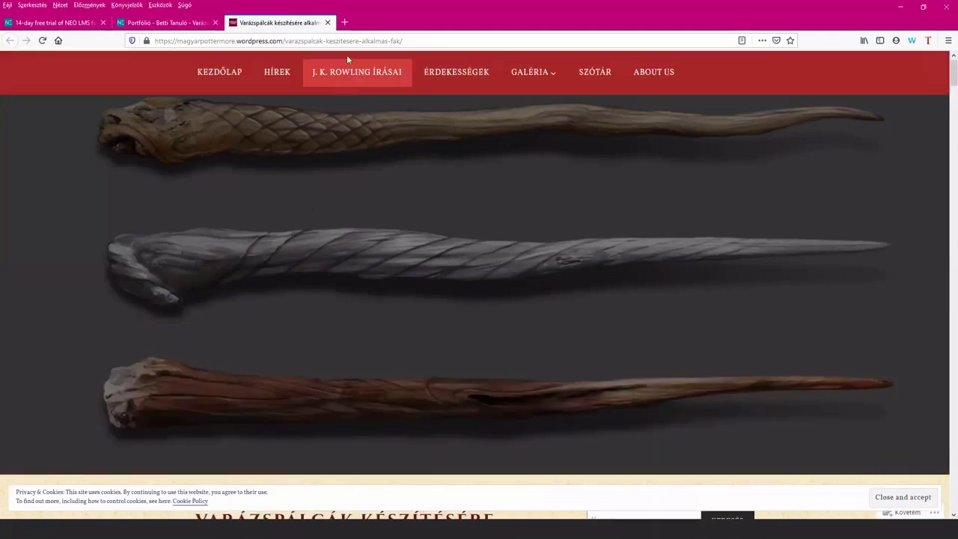
{"action": "left_click", "coordinate": [328, 22]}
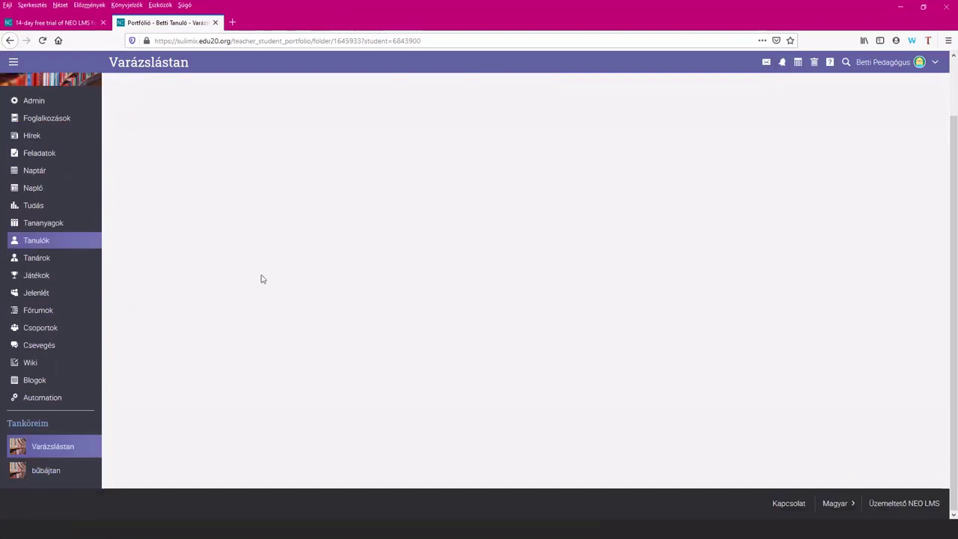
- Open the class's list of games and look at the form for adding a new game
{"action": "left_click", "coordinate": [61, 283]}
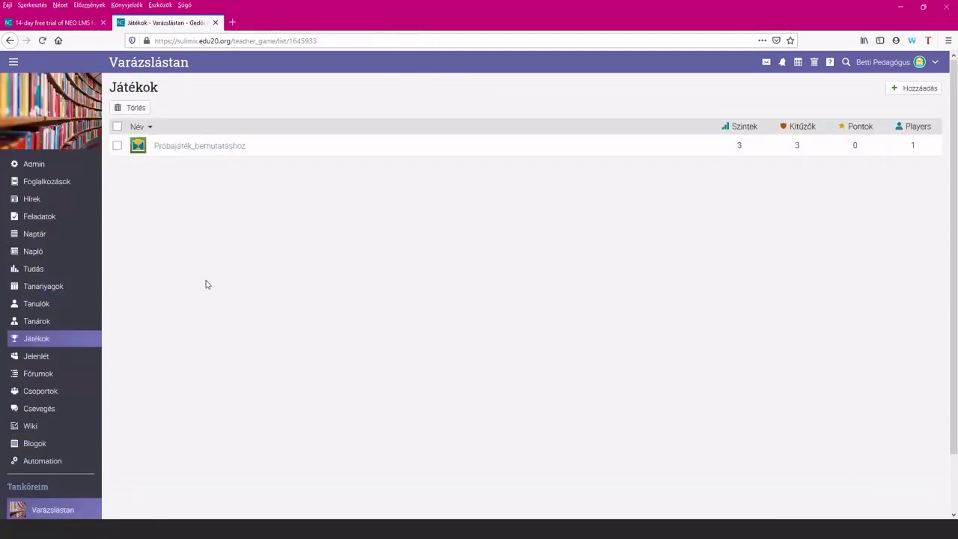
{"action": "left_click", "coordinate": [922, 89]}
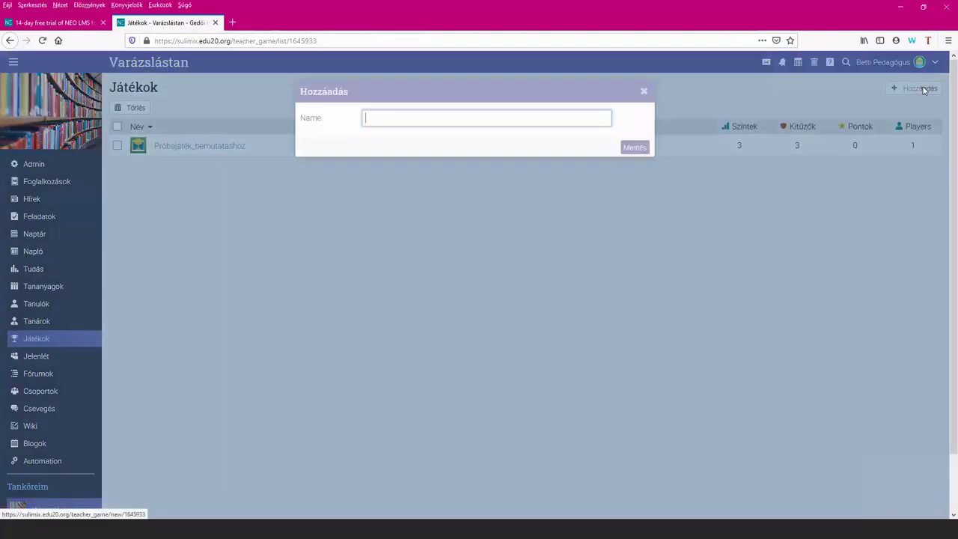
{"action": "left_click", "coordinate": [646, 94]}
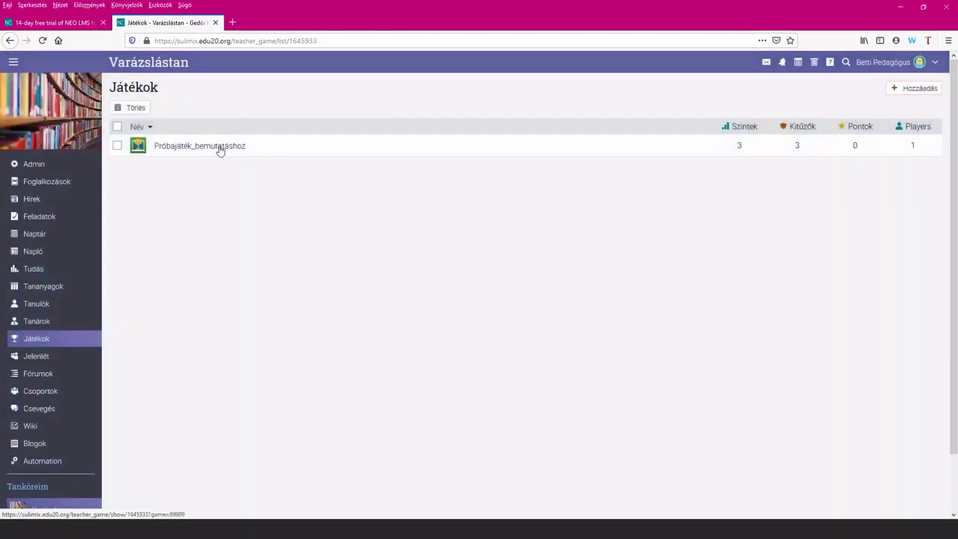
- Open the Próbajáték_bemutatáshoz game and examine its levels and the action types available for the Bajnok level
{"action": "left_click", "coordinate": [219, 147]}
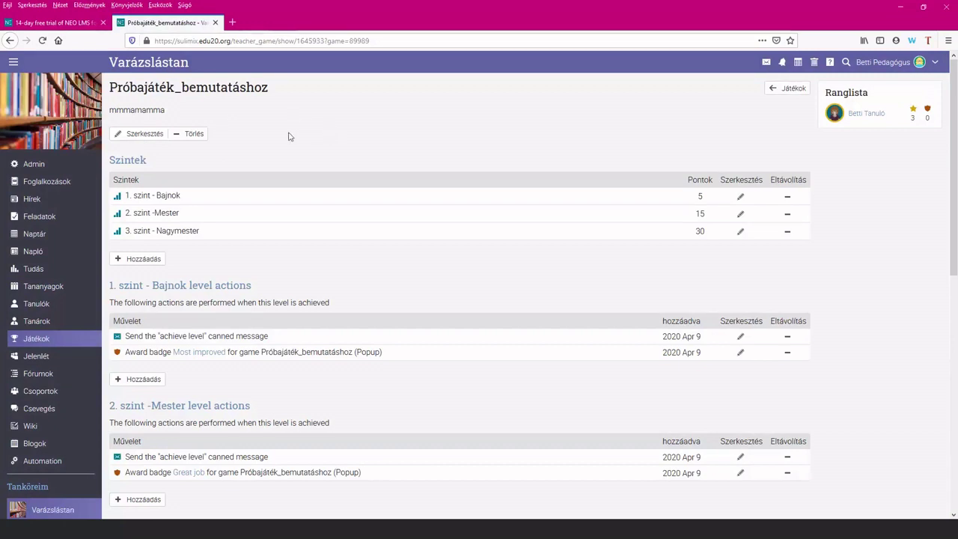
{"action": "scroll", "coordinate": [290, 134], "scroll_direction": "down", "scroll_amount": 1}
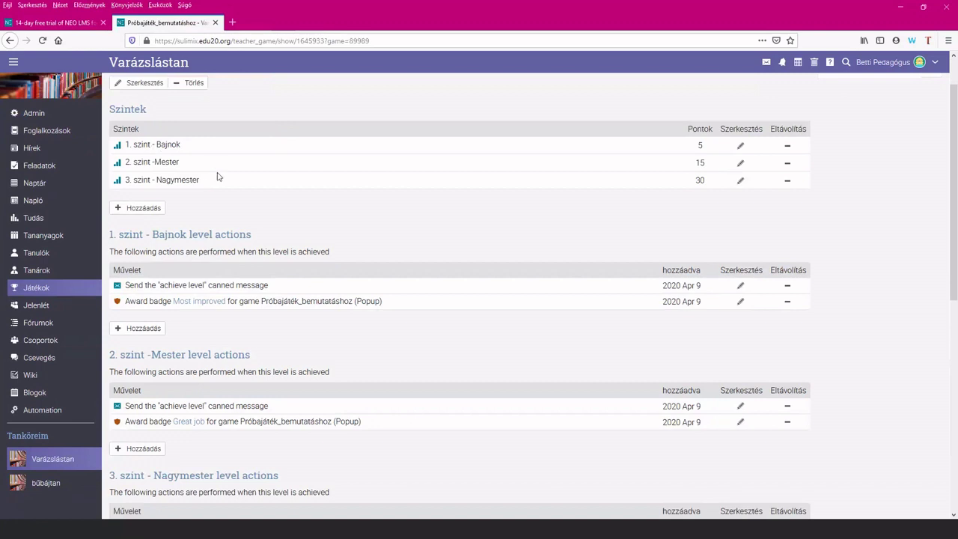
{"action": "scroll", "coordinate": [235, 187], "scroll_direction": "down", "scroll_amount": 1}
{"action": "scroll", "coordinate": [635, 157], "scroll_direction": "up", "scroll_amount": 2}
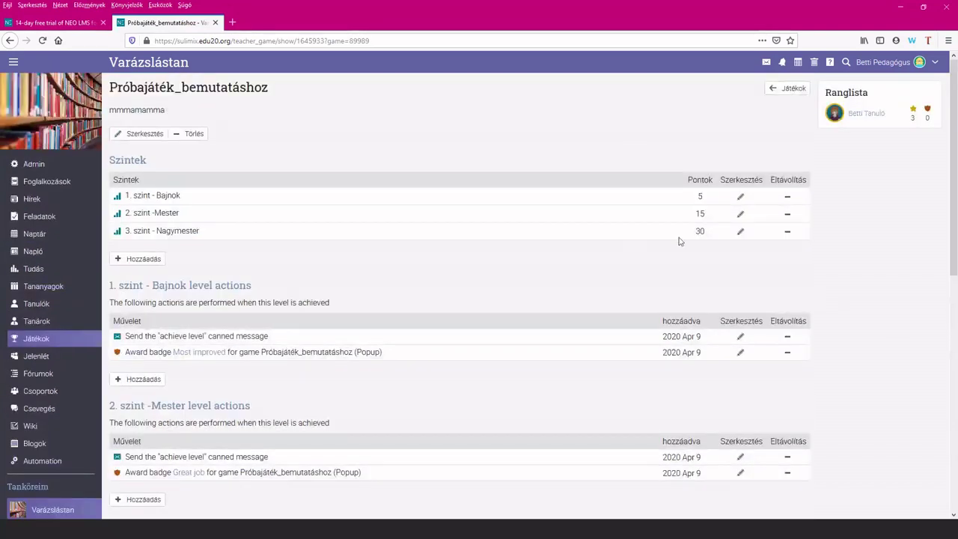
{"action": "scroll", "coordinate": [456, 224], "scroll_direction": "down", "scroll_amount": 1}
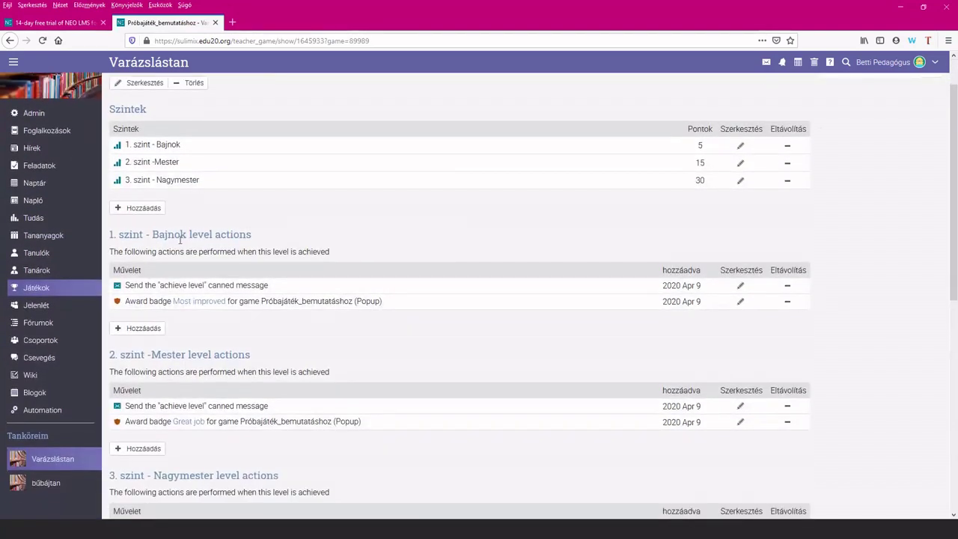
{"action": "scroll", "coordinate": [180, 239], "scroll_direction": "down", "scroll_amount": 1}
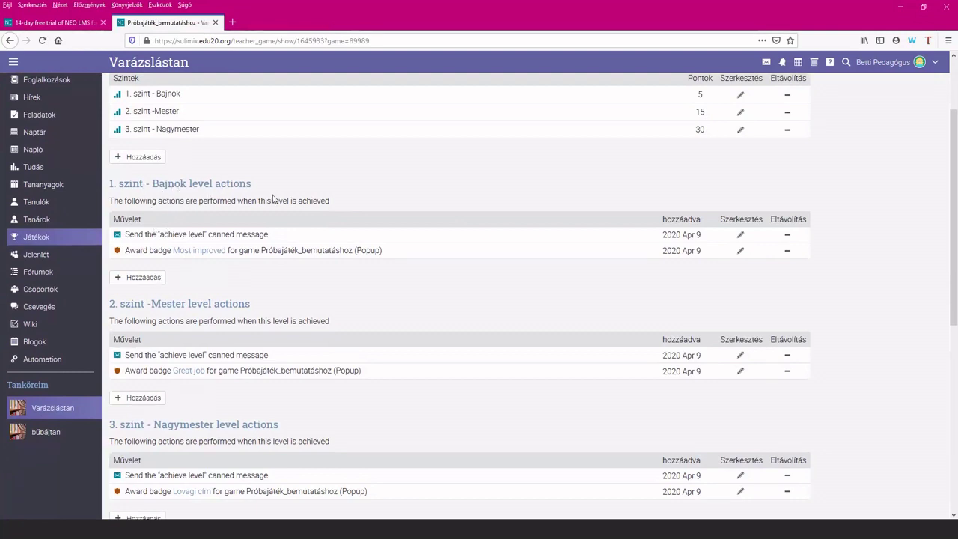
{"action": "left_click", "coordinate": [139, 278]}
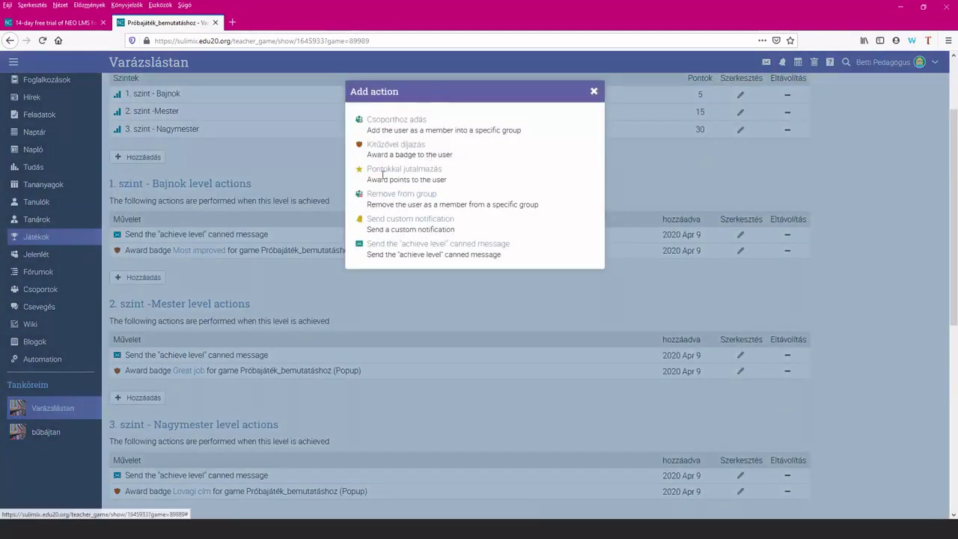
{"action": "left_click", "coordinate": [594, 92]}
- Examine the game's remaining level actions, badges, points and leaderboard settings
{"action": "scroll", "coordinate": [262, 239], "scroll_direction": "down", "scroll_amount": 3}
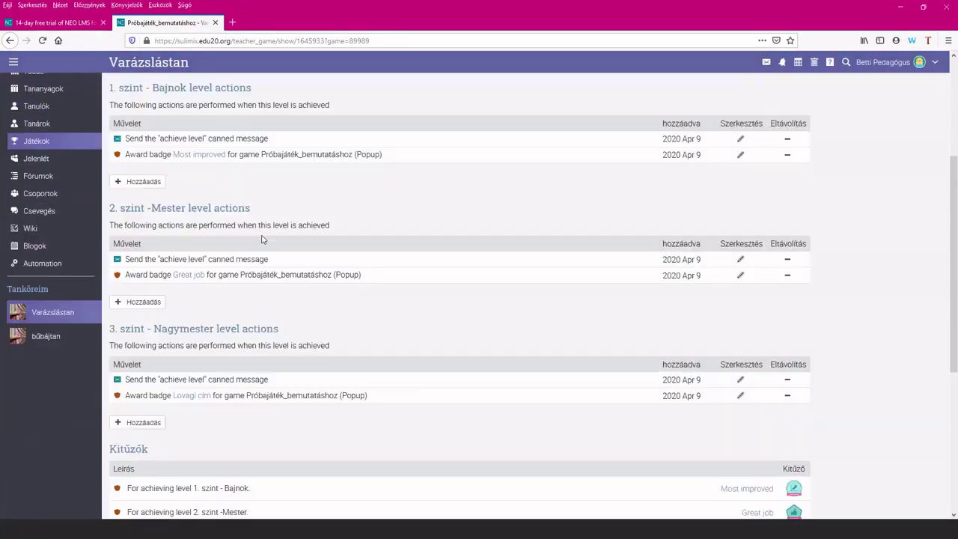
{"action": "scroll", "coordinate": [189, 211], "scroll_direction": "down", "scroll_amount": 5}
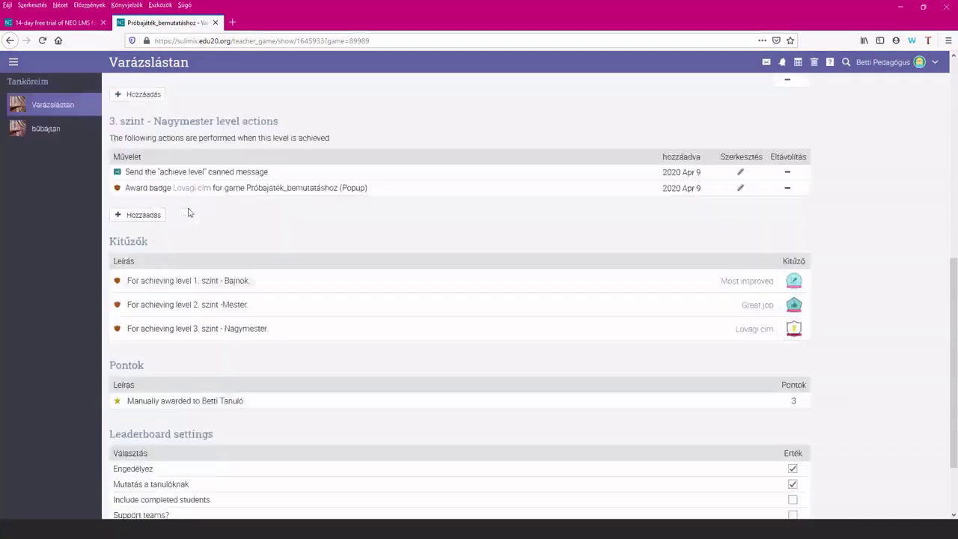
{"action": "scroll", "coordinate": [189, 213], "scroll_direction": "down", "scroll_amount": 2}
{"action": "scroll", "coordinate": [438, 337], "scroll_direction": "up", "scroll_amount": 4}
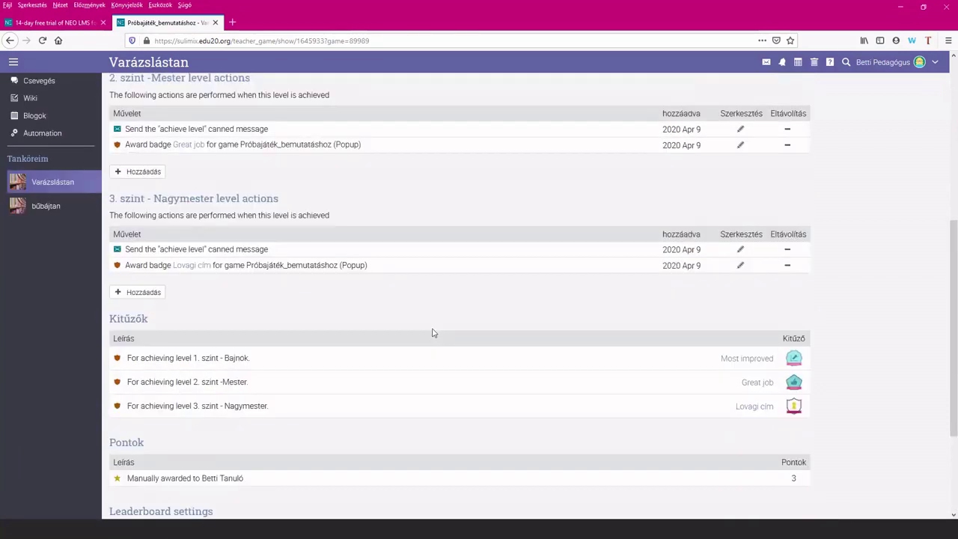
{"action": "scroll", "coordinate": [509, 327], "scroll_direction": "up", "scroll_amount": 8}
{"action": "scroll", "coordinate": [509, 327], "scroll_direction": "down", "scroll_amount": 3}
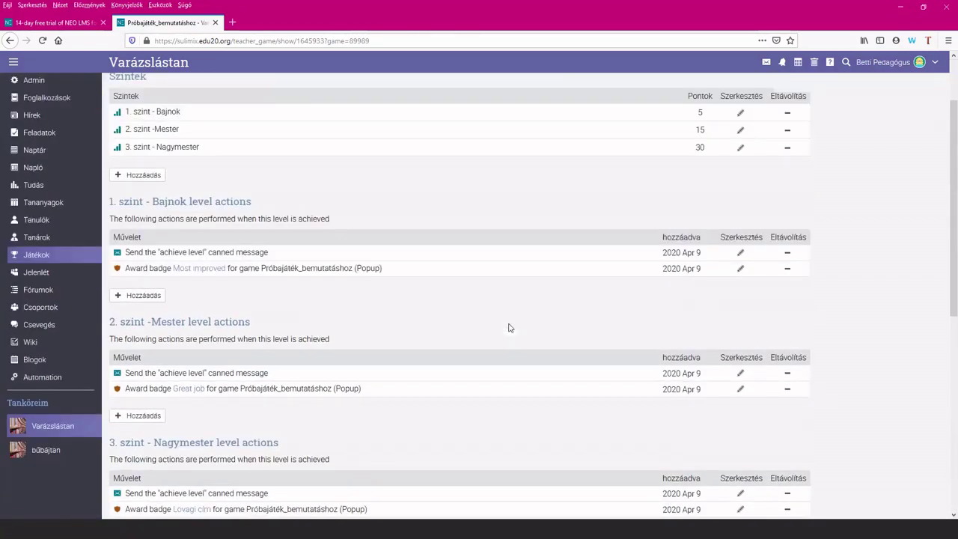
- Return to the Varázslástan class's lessons and check the Próbajáték_bemutatáshoz leaderboard
{"action": "left_click", "coordinate": [60, 410]}
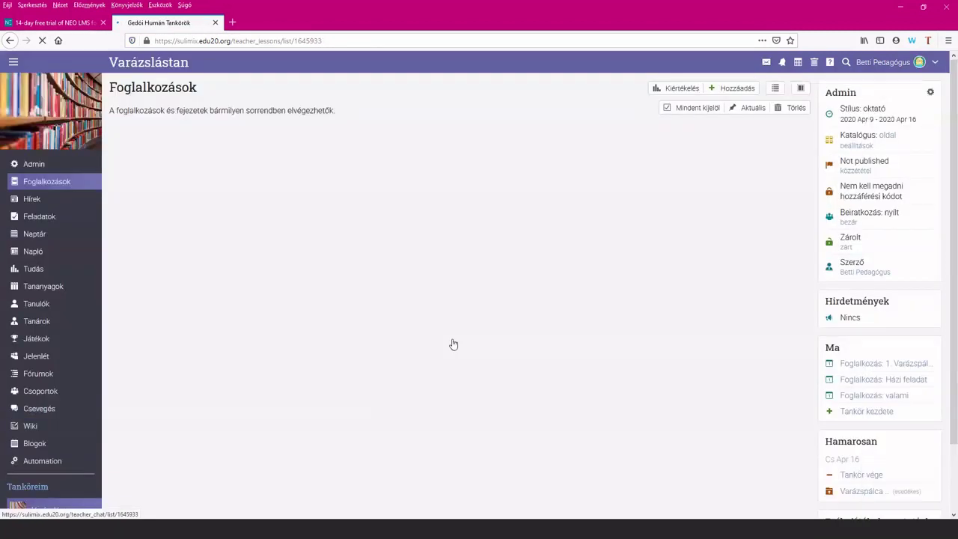
{"action": "scroll", "coordinate": [479, 337], "scroll_direction": "down", "scroll_amount": 2}
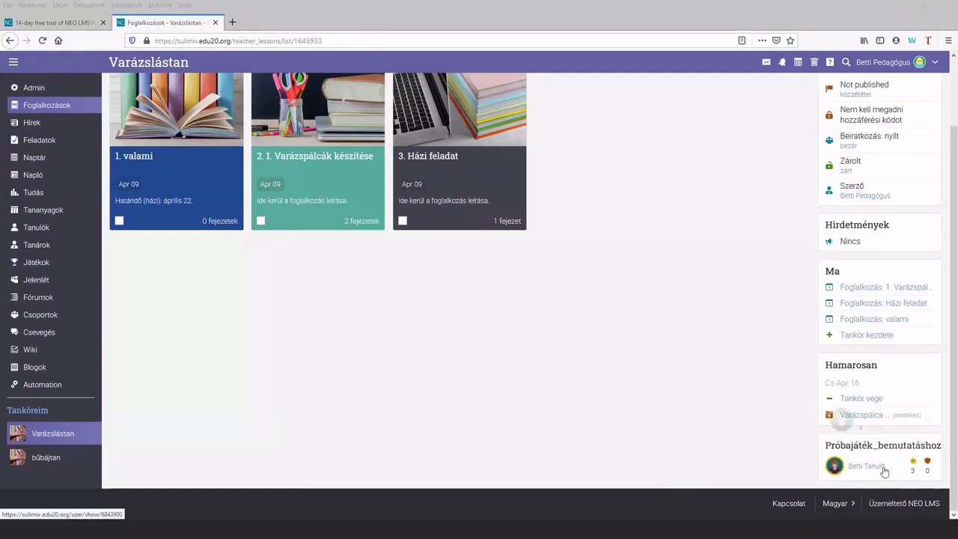
{"action": "mouse_move", "coordinate": [884, 471]}
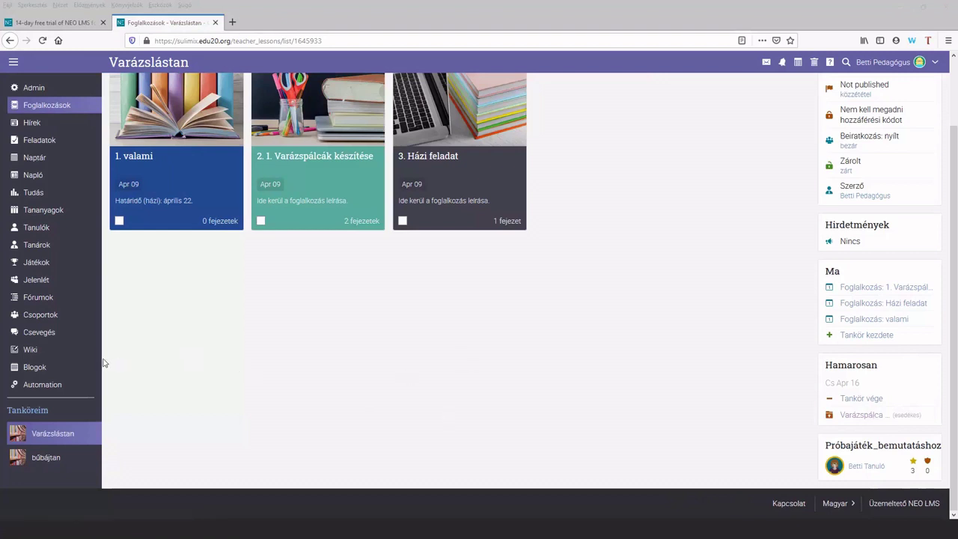
- Create a class group named "valami" without an access code
{"action": "left_click", "coordinate": [51, 315]}
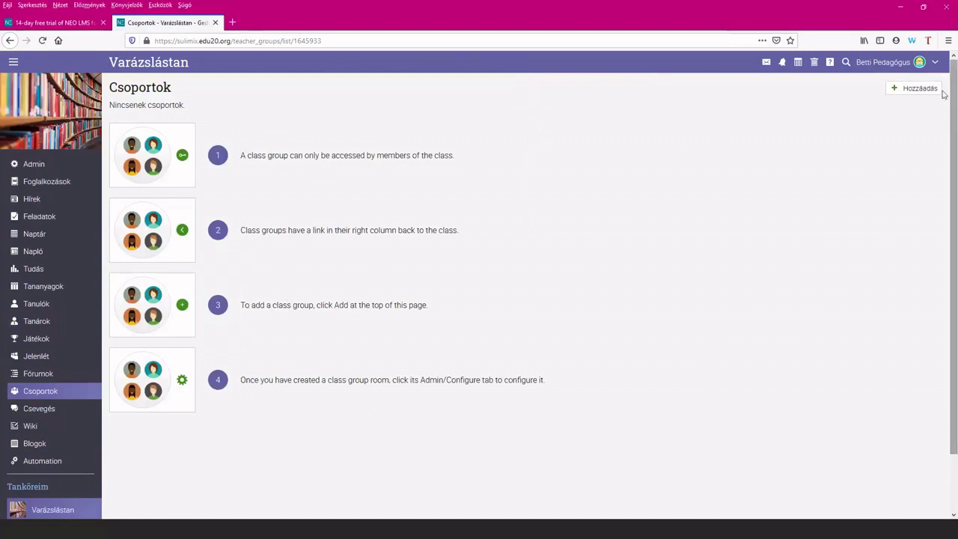
{"action": "left_click", "coordinate": [915, 87]}
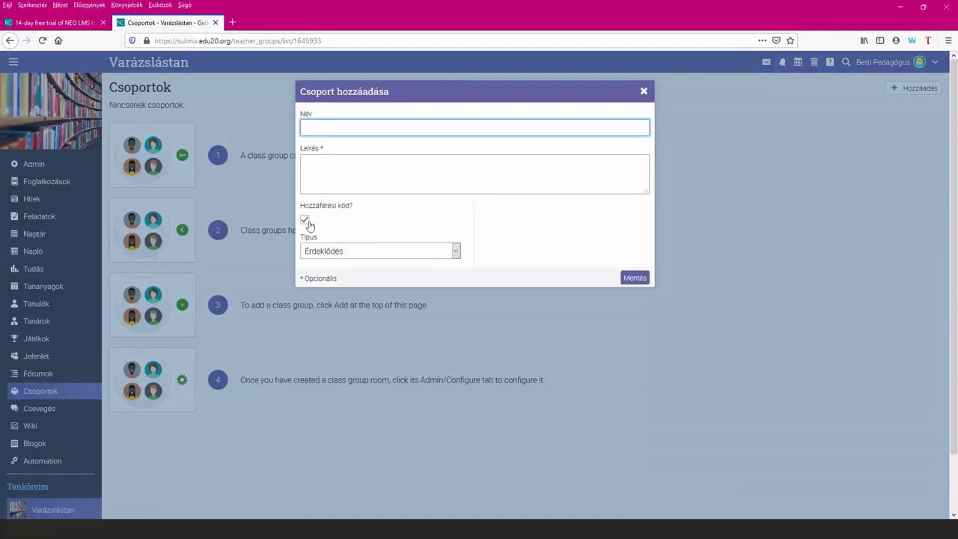
{"action": "left_click", "coordinate": [306, 222]}
{"action": "left_click", "coordinate": [334, 128]}
{"action": "left_click", "coordinate": [646, 281]}
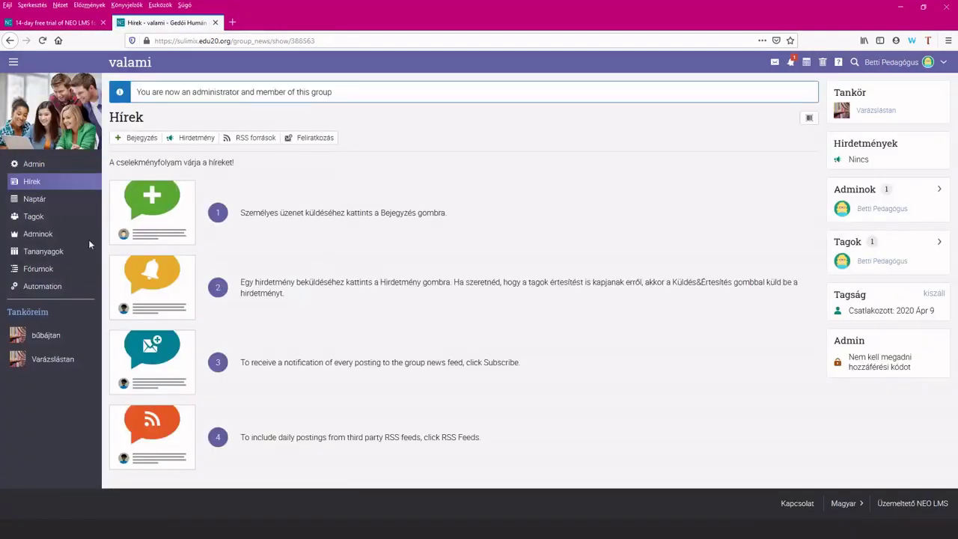
- Look through the valami group's sections and view its member list
{"action": "mouse_move", "coordinate": [61, 173]}
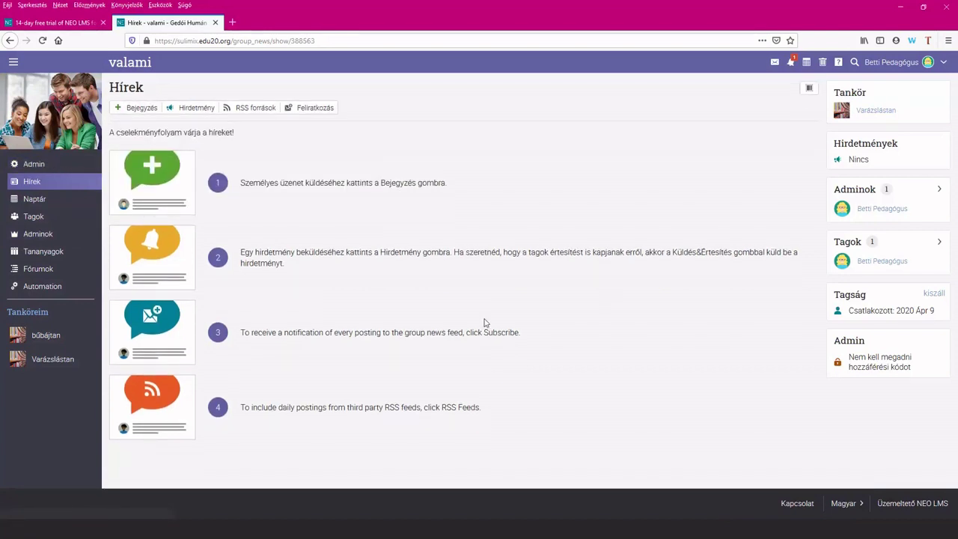
{"action": "left_click", "coordinate": [34, 217]}
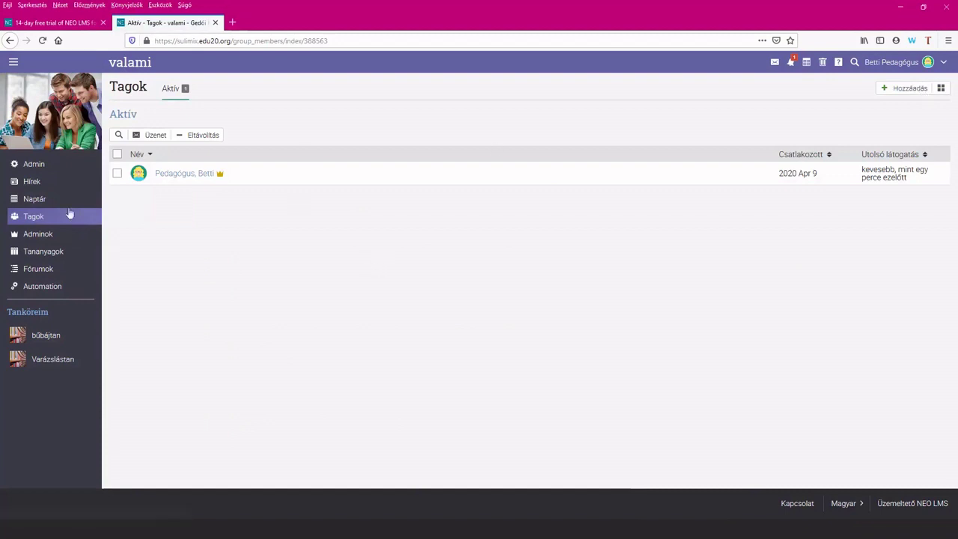
{"action": "left_click", "coordinate": [44, 251]}
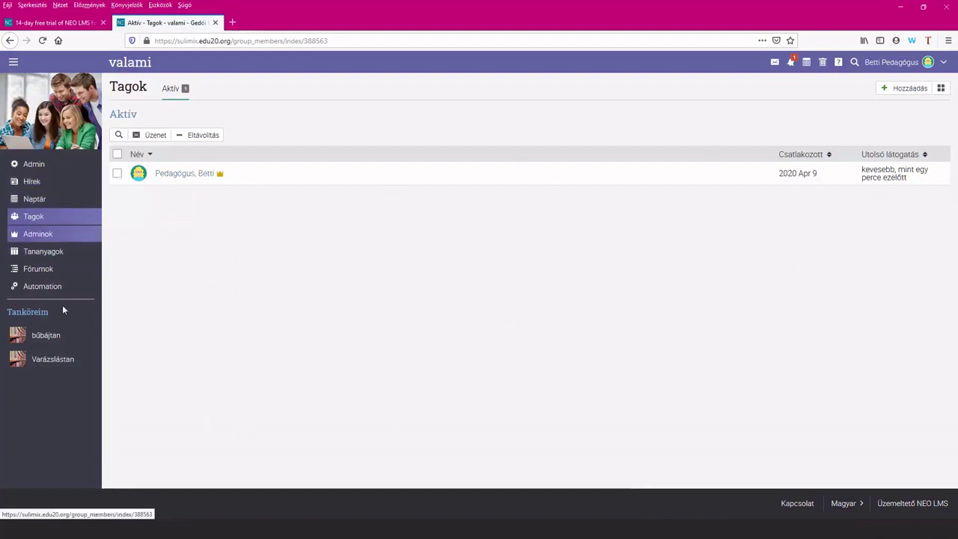
- Return to the Varázslástan class and add a chat room named "kérések_kérdések"
{"action": "left_click", "coordinate": [50, 360]}
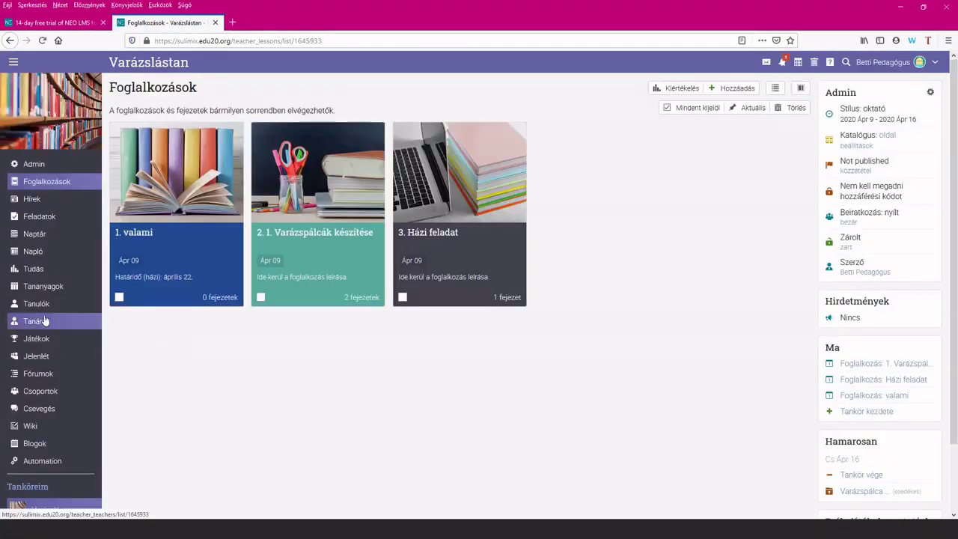
{"action": "scroll", "coordinate": [45, 330], "scroll_direction": "down", "scroll_amount": 1}
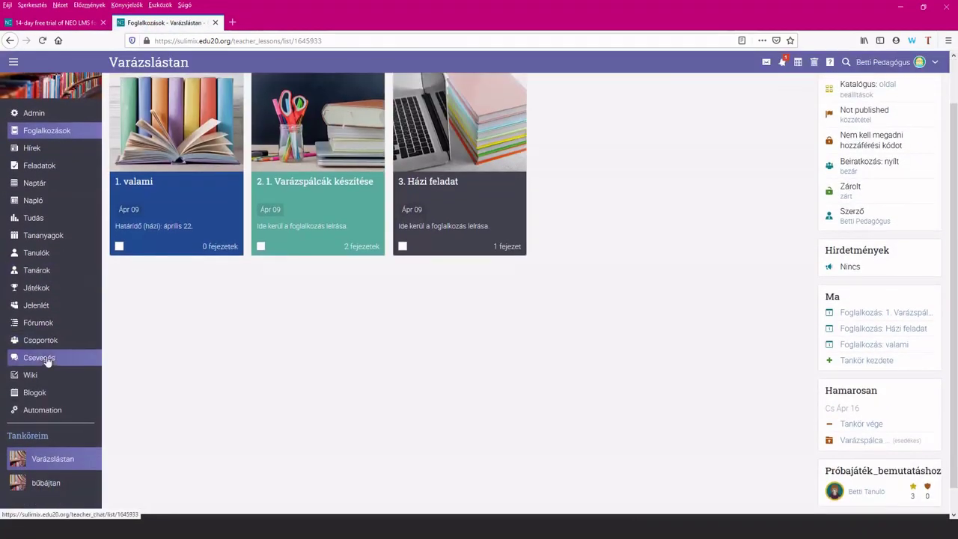
{"action": "left_click", "coordinate": [47, 361]}
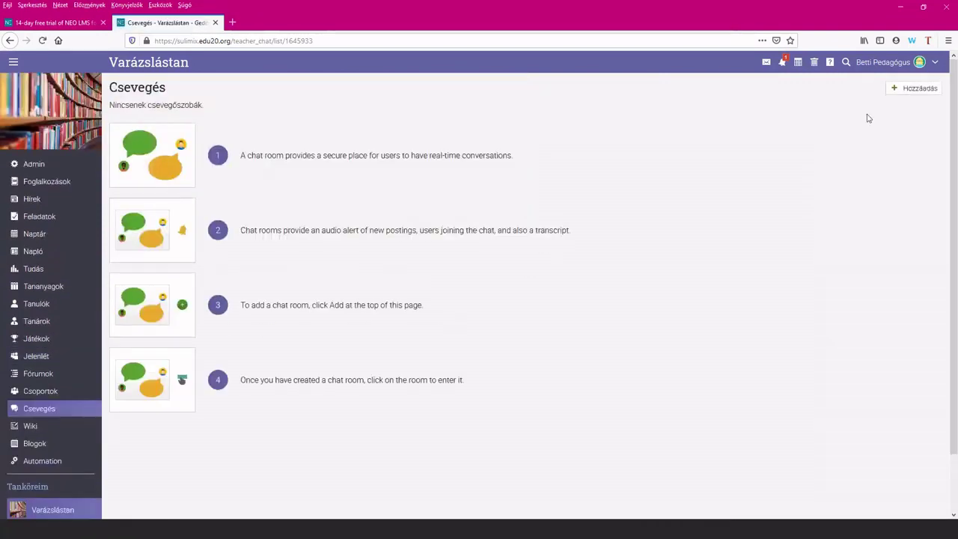
{"action": "left_click", "coordinate": [910, 92]}
{"action": "left_click", "coordinate": [395, 116]}
{"action": "left_click", "coordinate": [389, 133]}
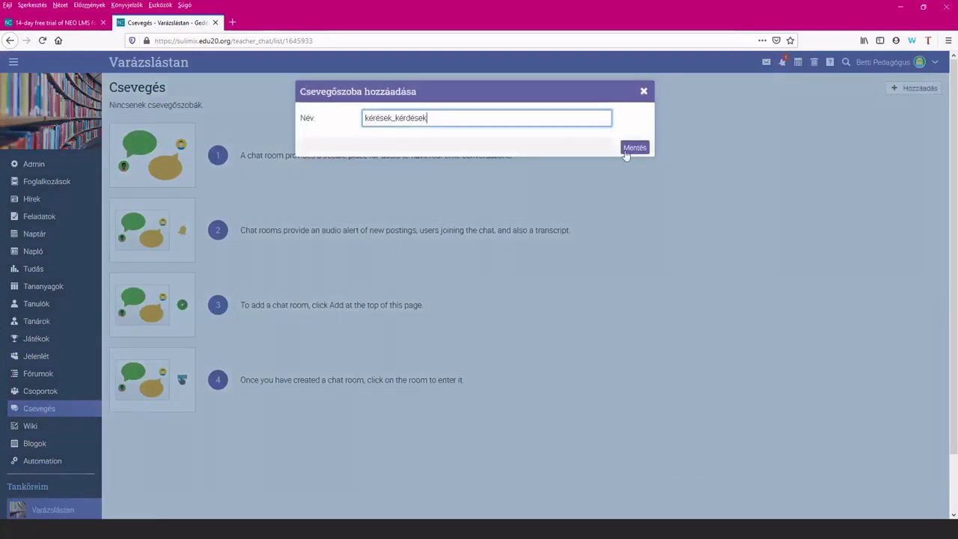
{"action": "left_click", "coordinate": [627, 151]}
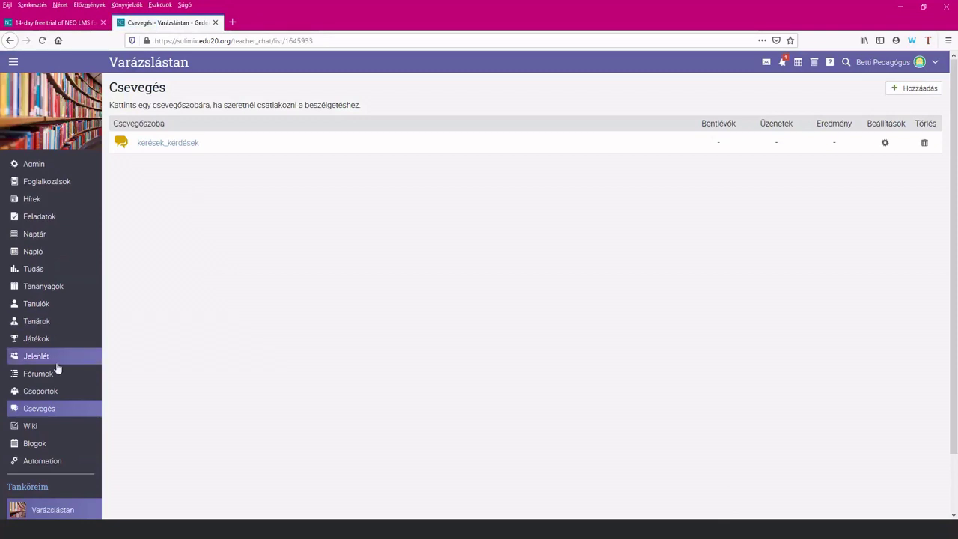
- Add a class wiki page titled "toll" with the content "mmmm" and save it
{"action": "scroll", "coordinate": [62, 374], "scroll_direction": "down", "scroll_amount": 2}
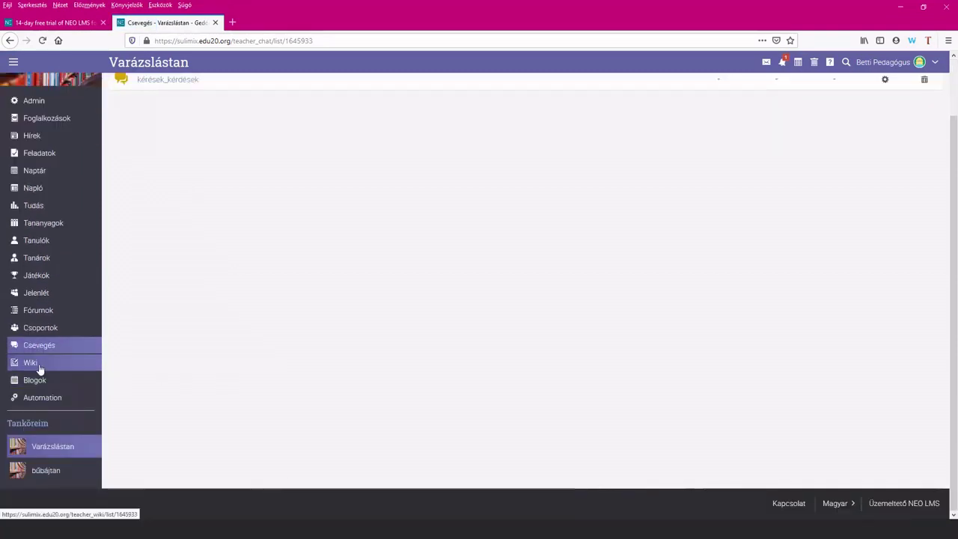
{"action": "left_click", "coordinate": [39, 367]}
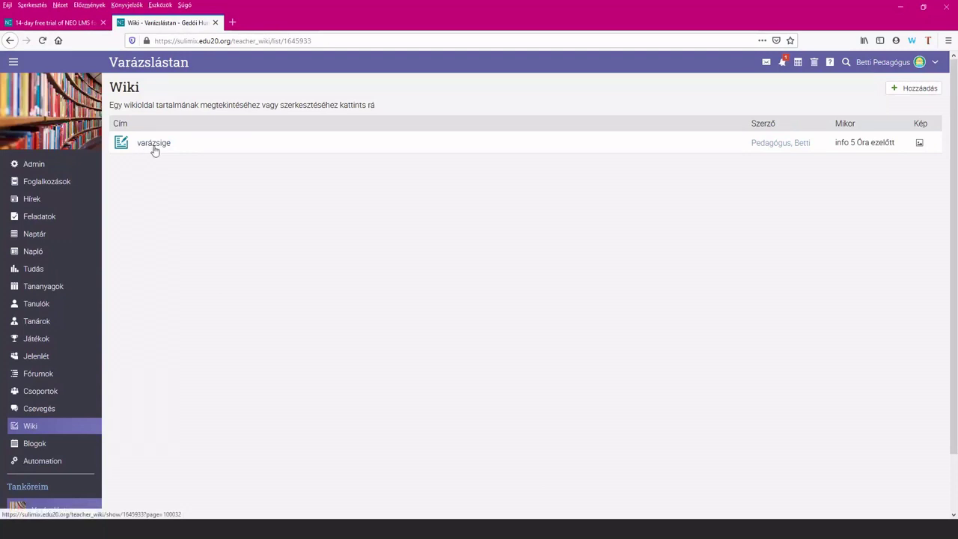
{"action": "left_click", "coordinate": [929, 93]}
{"action": "left_click", "coordinate": [346, 121]}
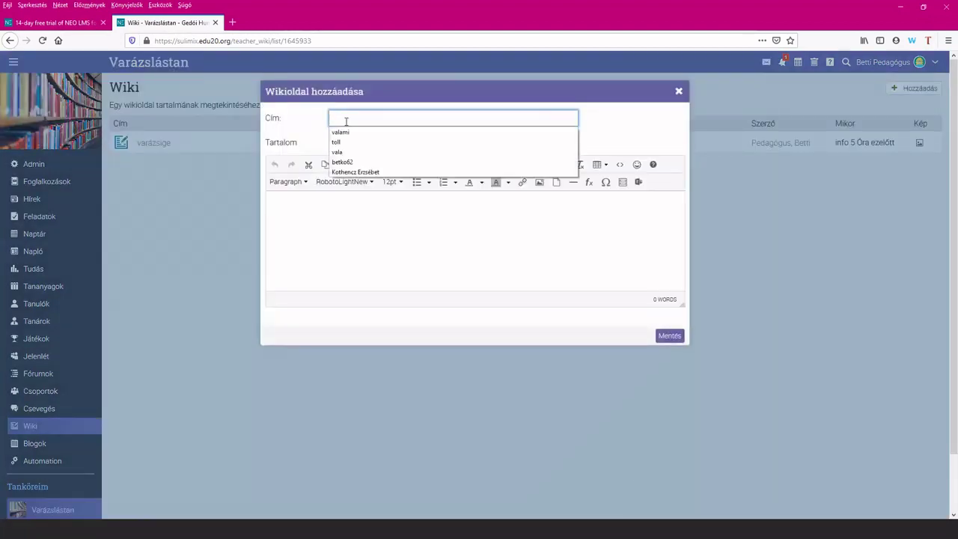
{"action": "left_click", "coordinate": [350, 141]}
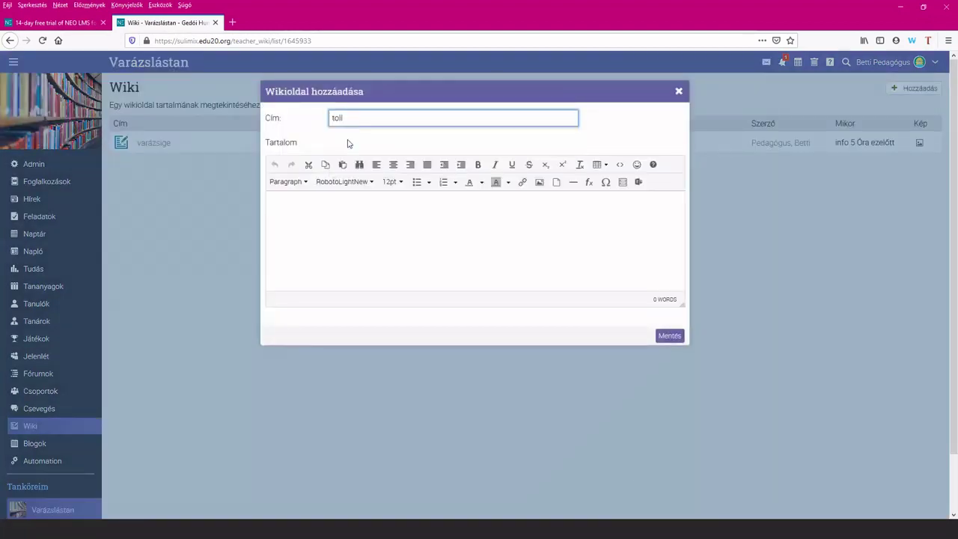
{"action": "left_click", "coordinate": [327, 211]}
{"action": "type", "text": "m"}
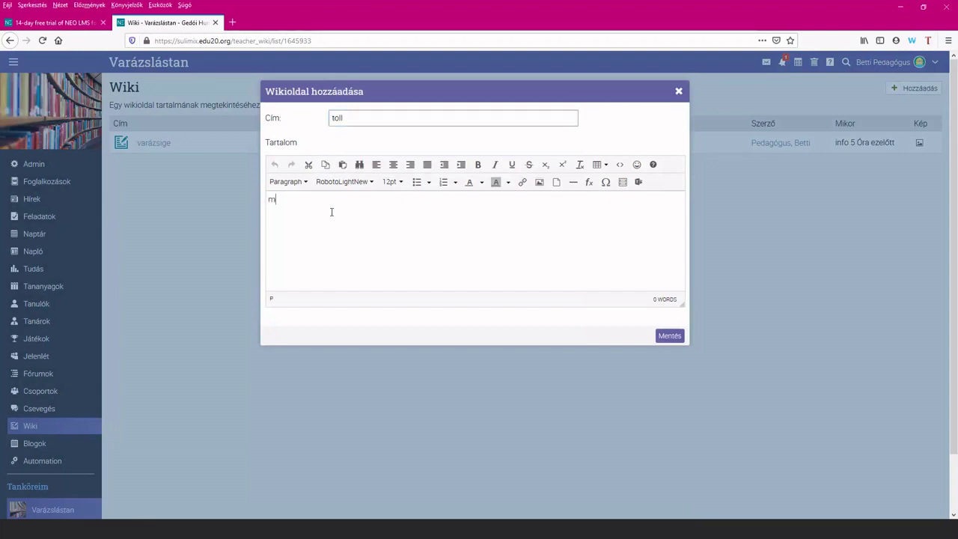
{"action": "type", "text": "mmm"}
{"action": "left_click", "coordinate": [667, 336]}
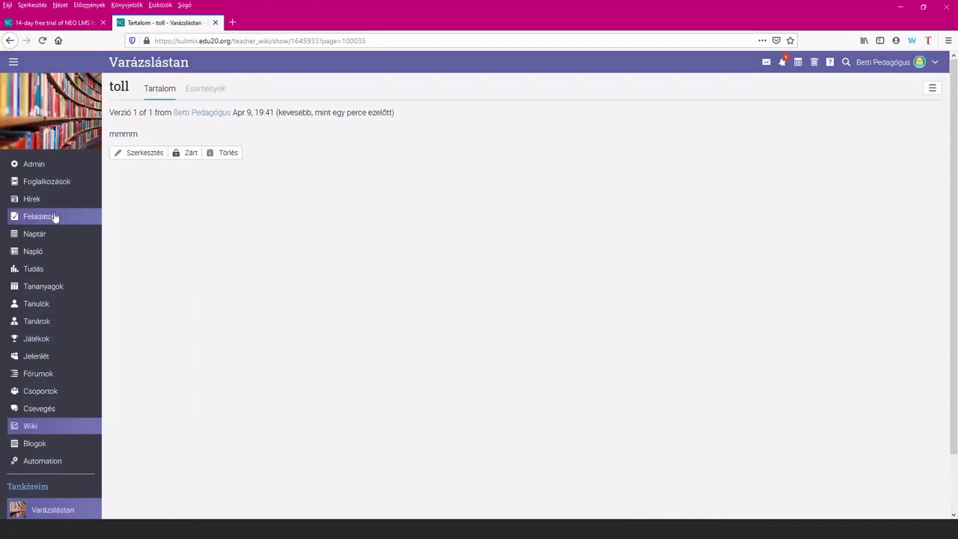
- View the class's wiki page list, then open the student's class blog from the Blogok section
{"action": "left_click", "coordinate": [49, 428]}
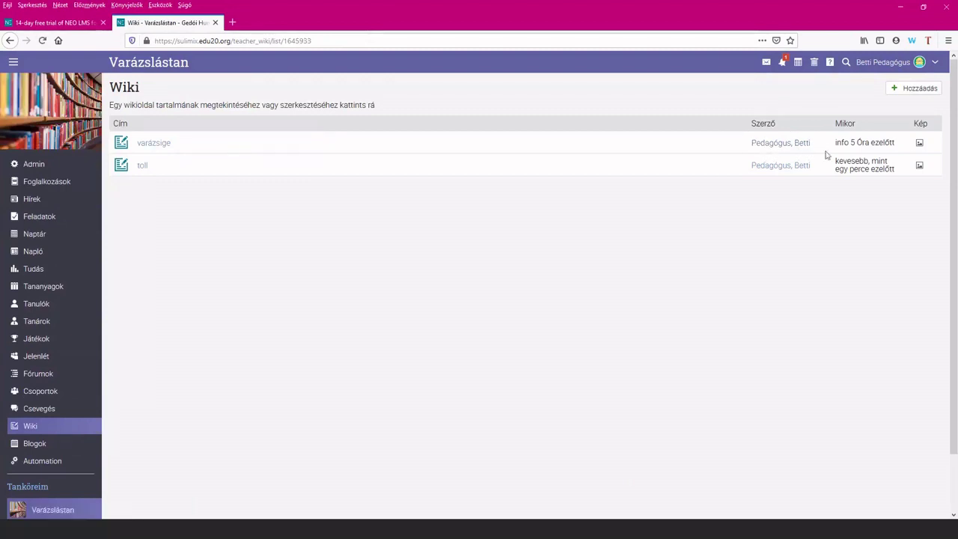
{"action": "mouse_move", "coordinate": [776, 148]}
{"action": "left_click", "coordinate": [31, 447]}
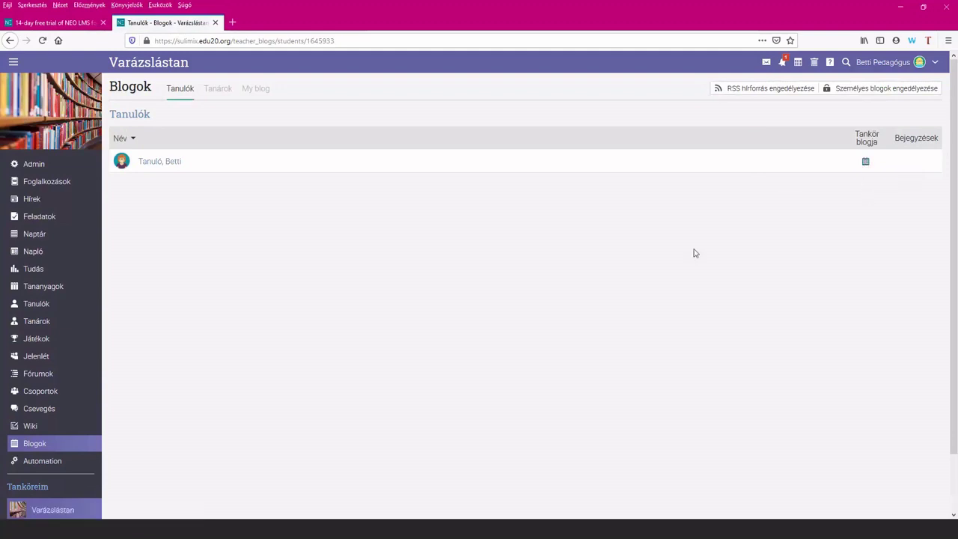
{"action": "left_click", "coordinate": [868, 164]}
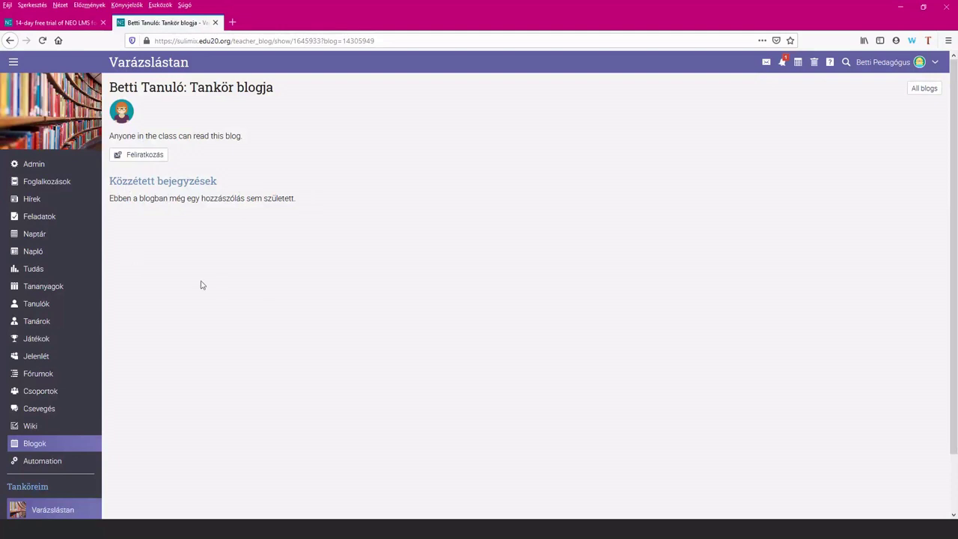
{"action": "scroll", "coordinate": [390, 300], "scroll_direction": "down", "scroll_amount": 2}
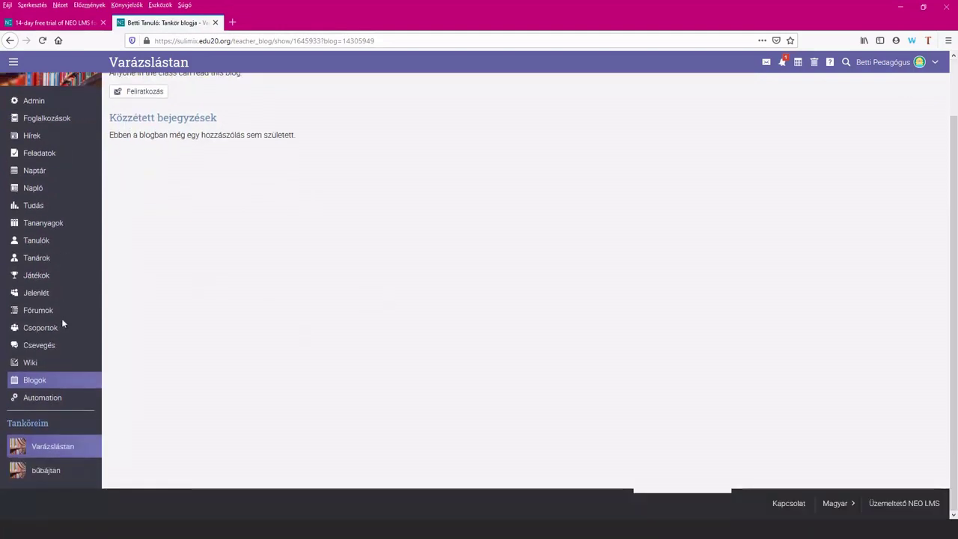
{"action": "scroll", "coordinate": [65, 314], "scroll_direction": "up", "scroll_amount": 2}
- Open the class's basic settings and look through the overview, settings table and student and teacher landing page options
{"action": "left_click", "coordinate": [28, 165]}
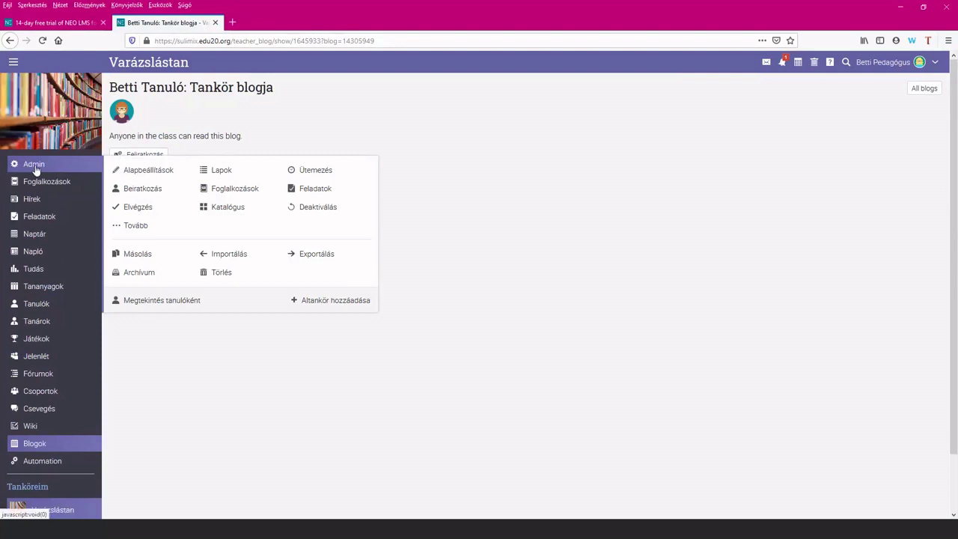
{"action": "left_click", "coordinate": [127, 177]}
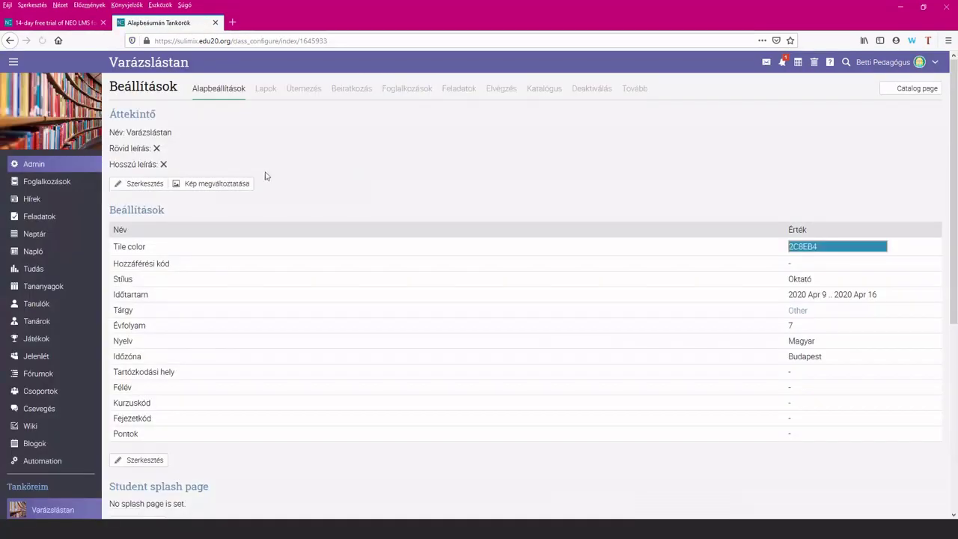
{"action": "scroll", "coordinate": [265, 176], "scroll_direction": "down", "scroll_amount": 8}
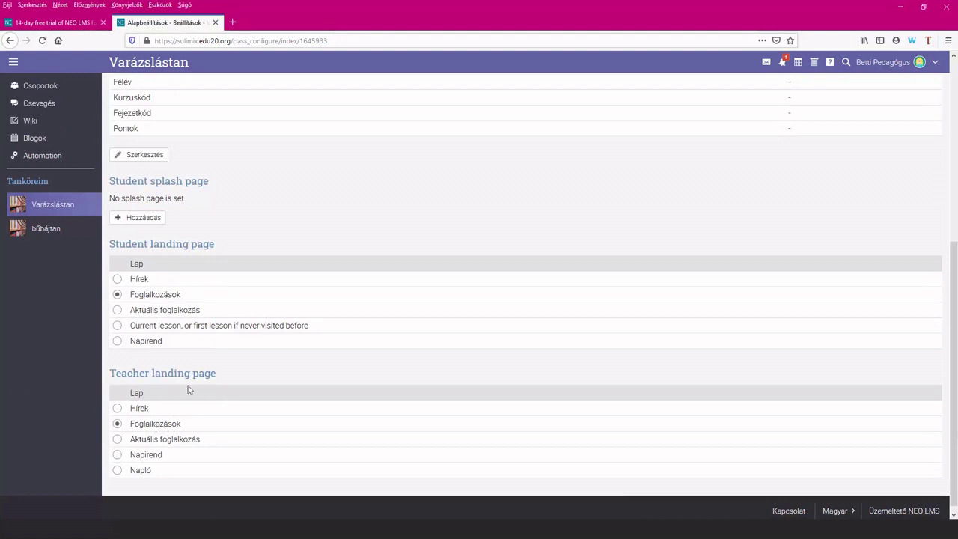
{"action": "scroll", "coordinate": [247, 386], "scroll_direction": "up", "scroll_amount": 3}
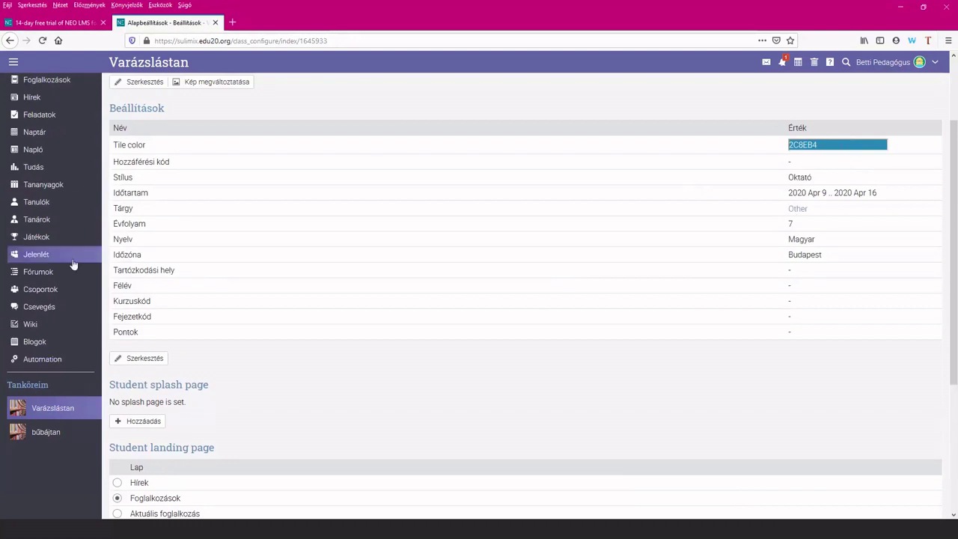
{"action": "scroll", "coordinate": [74, 264], "scroll_direction": "up", "scroll_amount": 3}
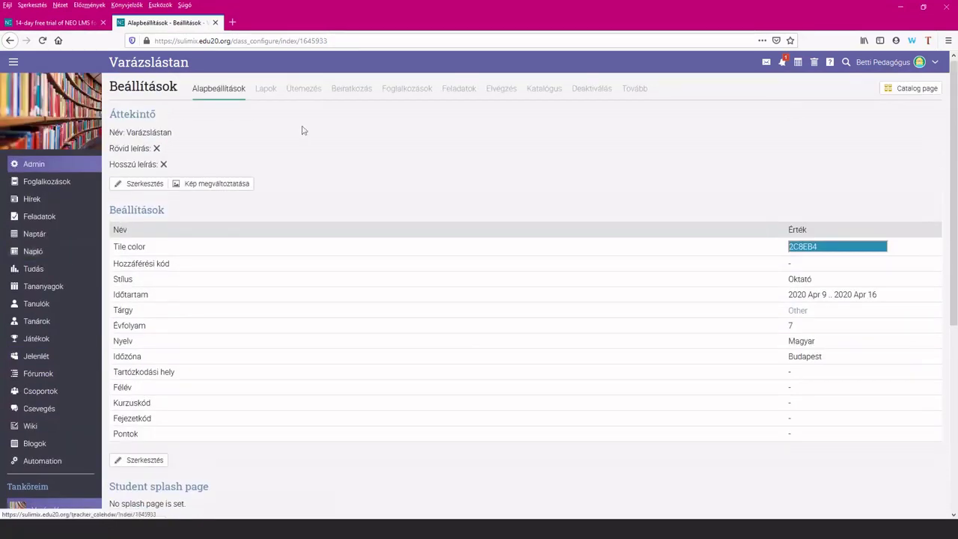
- Disable the Automation and Fórumok tabs in the class's Lapok settings
{"action": "left_click", "coordinate": [266, 89]}
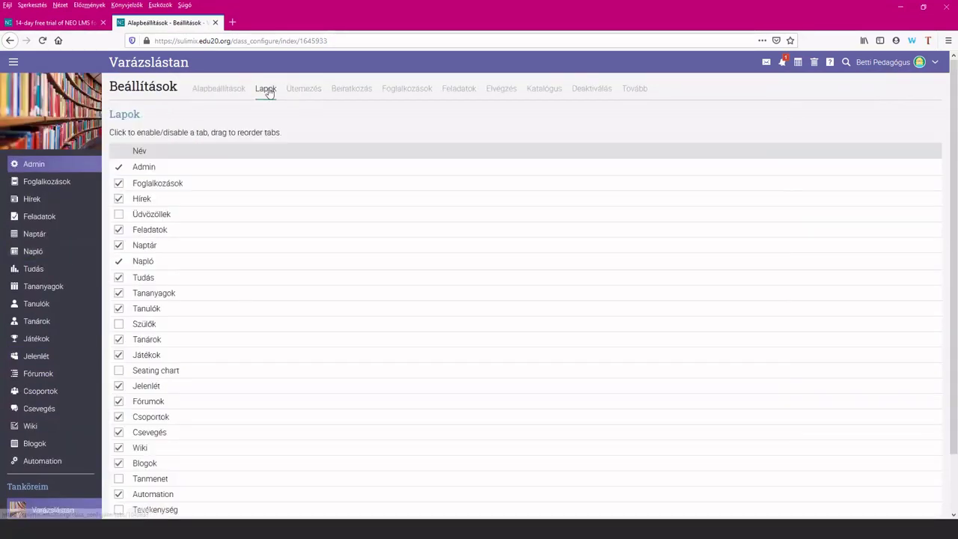
{"action": "scroll", "coordinate": [160, 244], "scroll_direction": "down", "scroll_amount": 2}
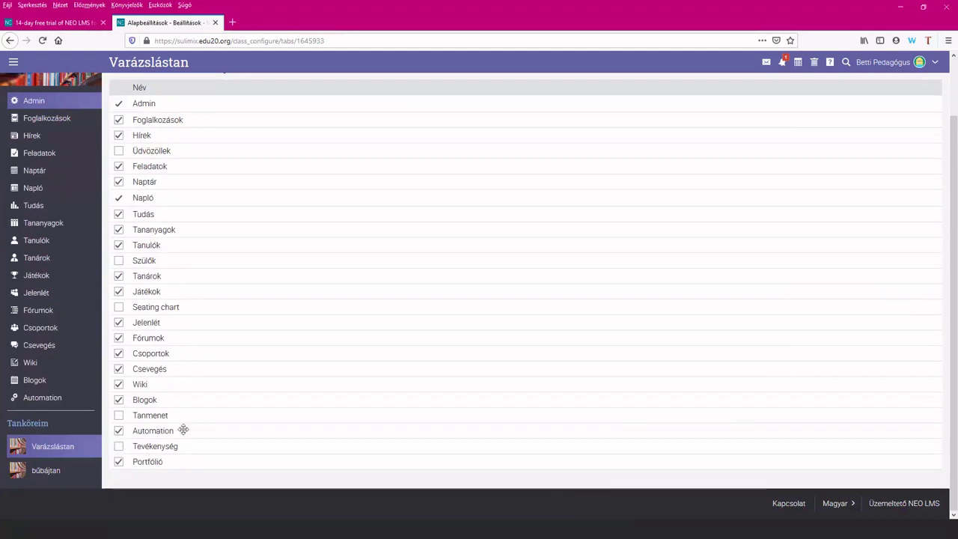
{"action": "left_click", "coordinate": [42, 398]}
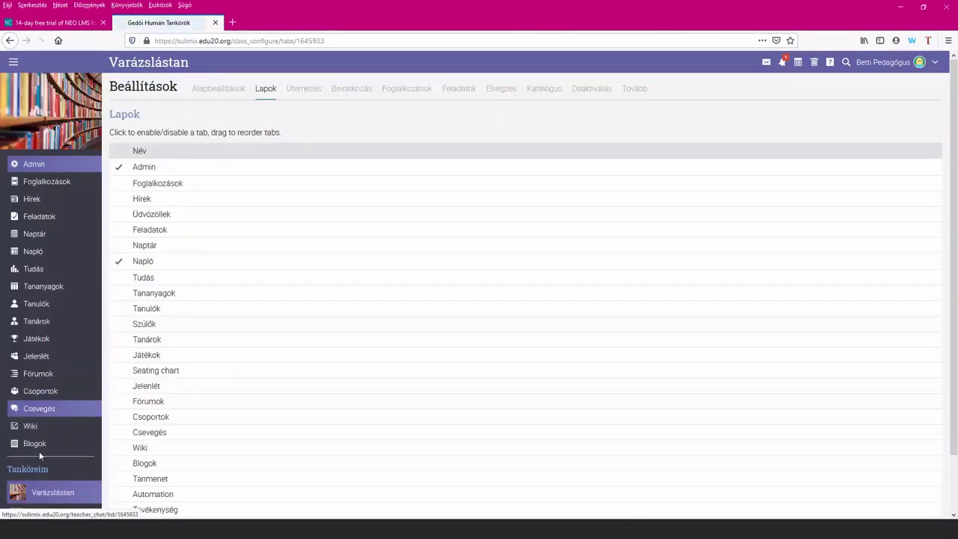
{"action": "scroll", "coordinate": [281, 399], "scroll_direction": "down", "scroll_amount": 1}
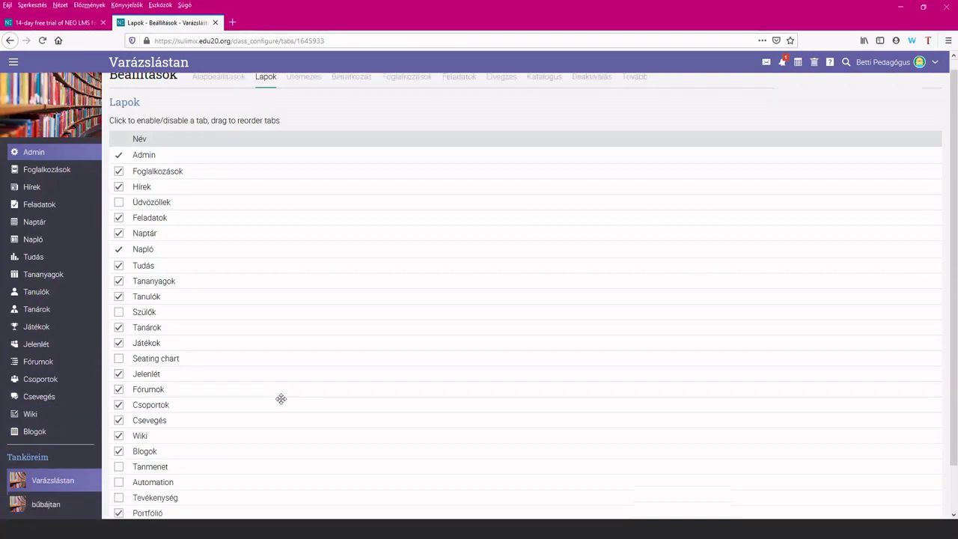
{"action": "scroll", "coordinate": [281, 399], "scroll_direction": "down", "scroll_amount": 2}
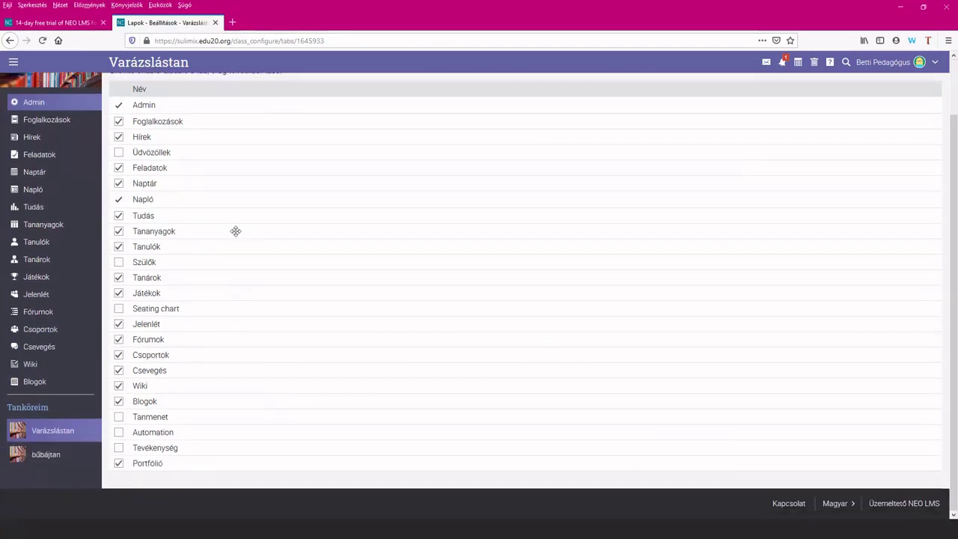
{"action": "left_click", "coordinate": [118, 340]}
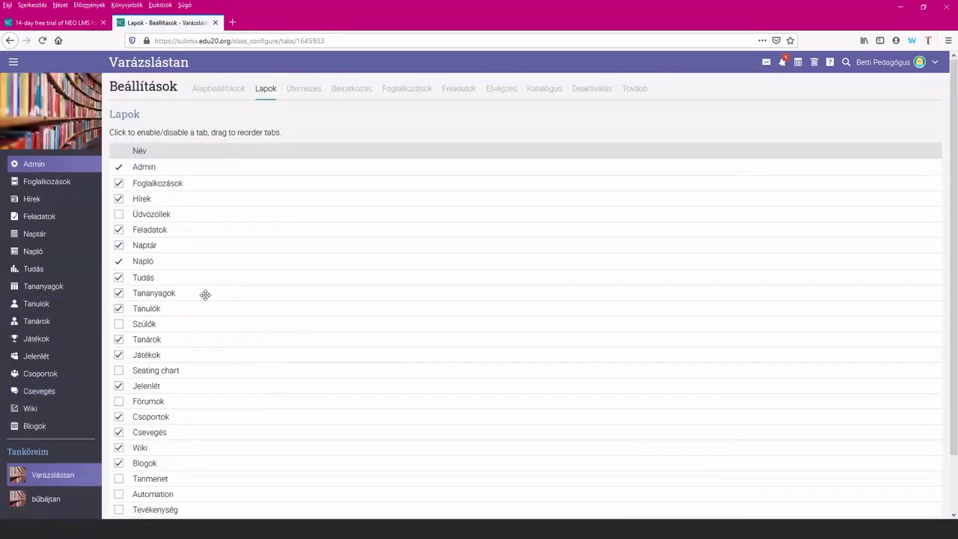
- Look through the class's Ütemezés and Feladatok settings, including notifications, options, grading scale and assignment categories
{"action": "left_click", "coordinate": [298, 88]}
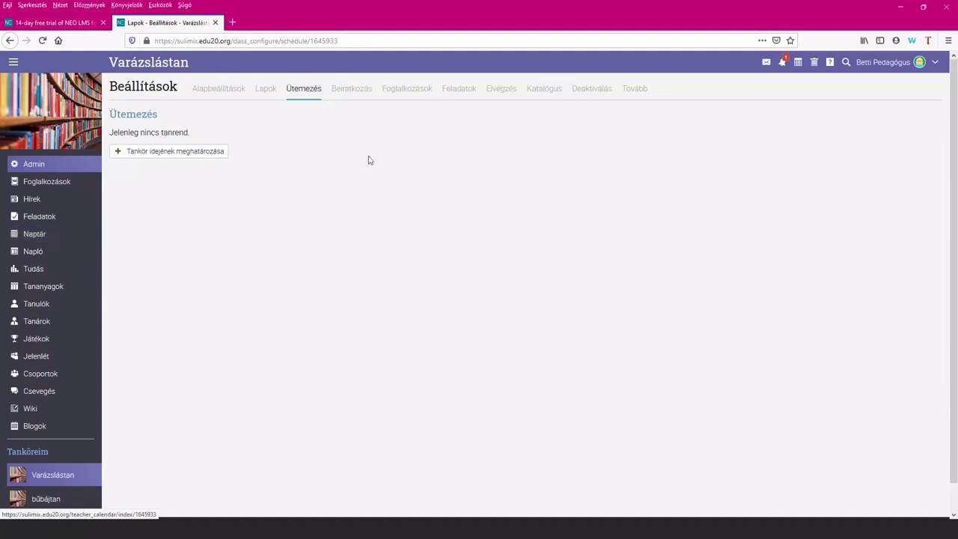
{"action": "left_click", "coordinate": [461, 92]}
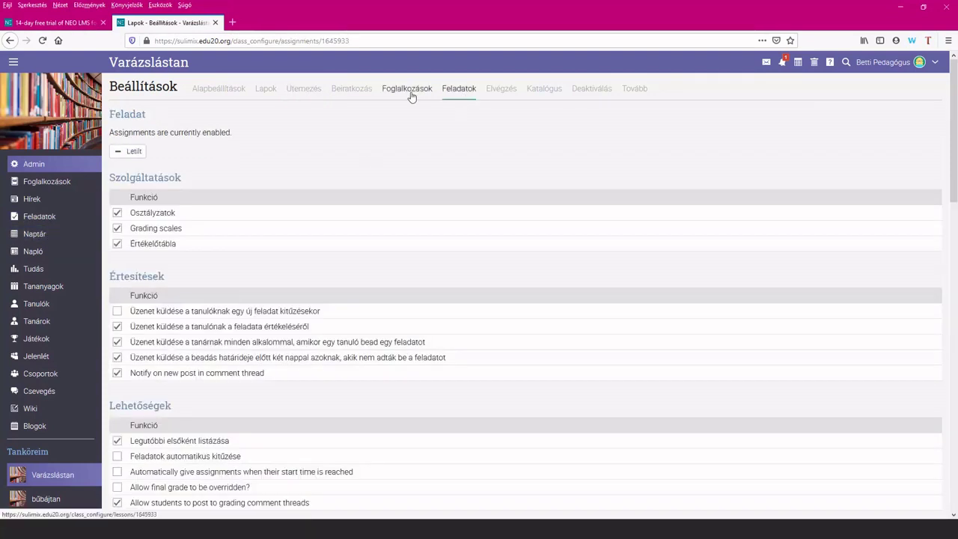
{"action": "scroll", "coordinate": [179, 244], "scroll_direction": "down", "scroll_amount": 3}
{"action": "scroll", "coordinate": [178, 243], "scroll_direction": "down", "scroll_amount": 3}
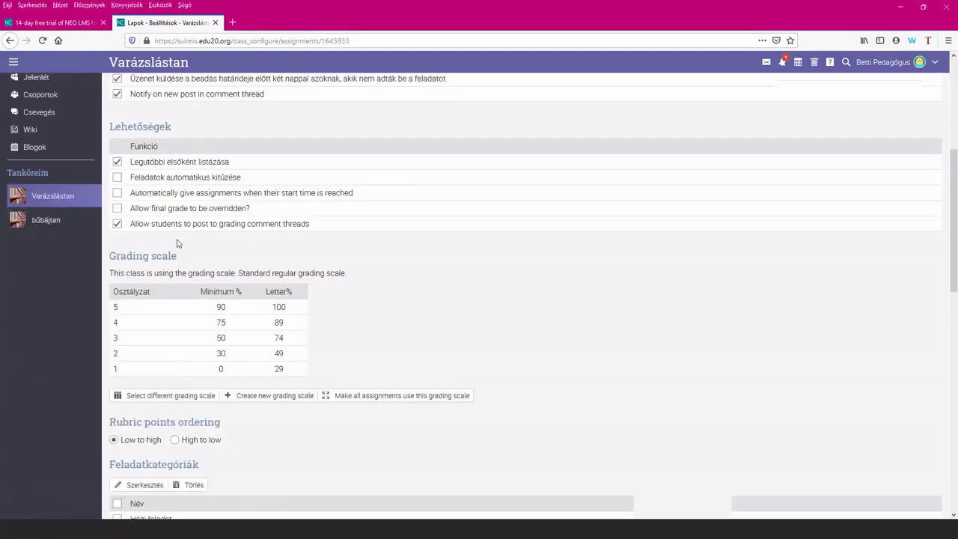
{"action": "scroll", "coordinate": [180, 308], "scroll_direction": "down", "scroll_amount": 1}
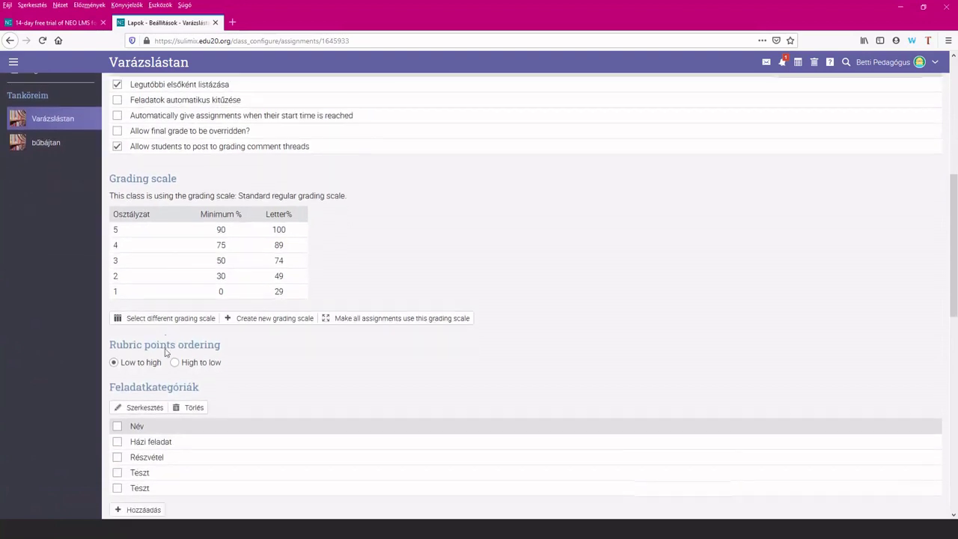
{"action": "scroll", "coordinate": [173, 314], "scroll_direction": "down", "scroll_amount": 2}
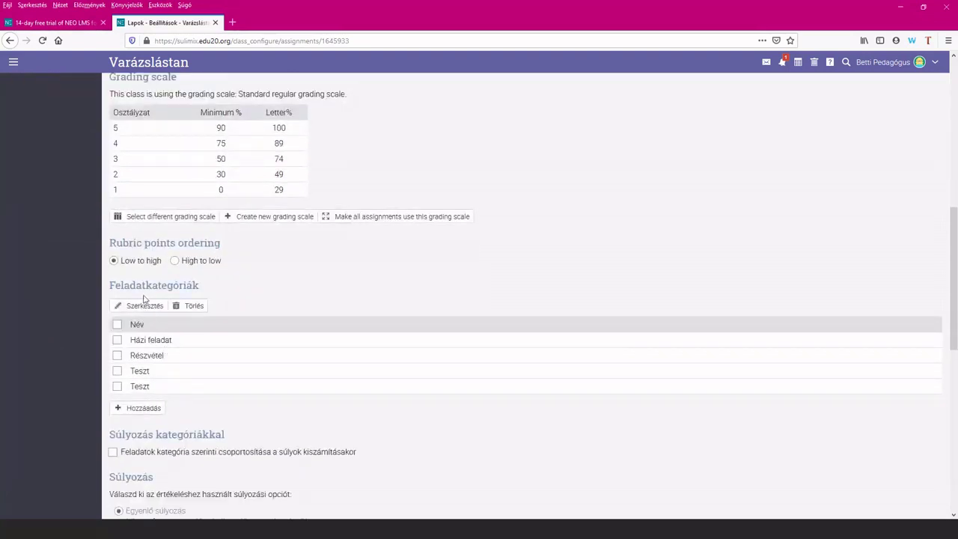
{"action": "left_click", "coordinate": [135, 408]}
{"action": "scroll", "coordinate": [182, 387], "scroll_direction": "up", "scroll_amount": 10}
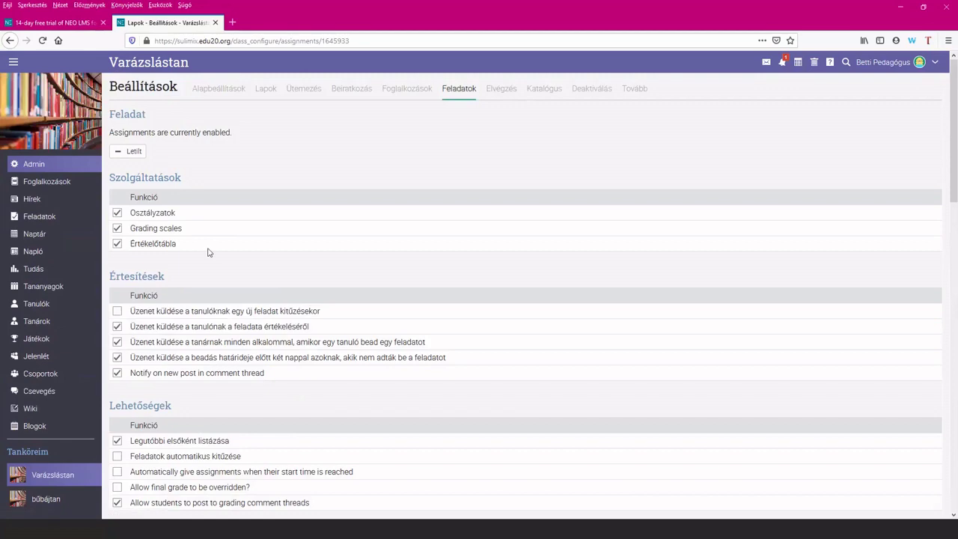
{"action": "scroll", "coordinate": [209, 252], "scroll_direction": "down", "scroll_amount": 2}
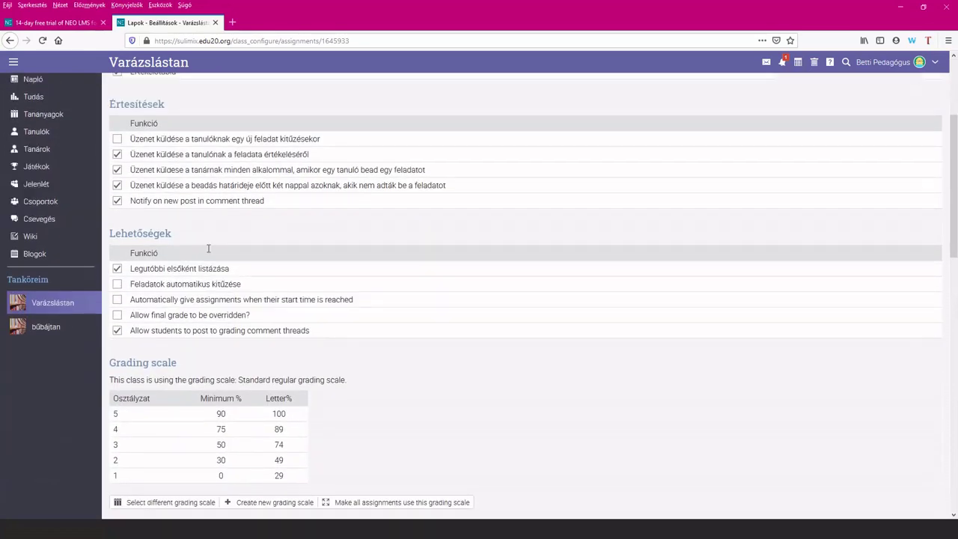
{"action": "scroll", "coordinate": [209, 252], "scroll_direction": "up", "scroll_amount": 2}
{"action": "scroll", "coordinate": [209, 252], "scroll_direction": "up", "scroll_amount": 1}
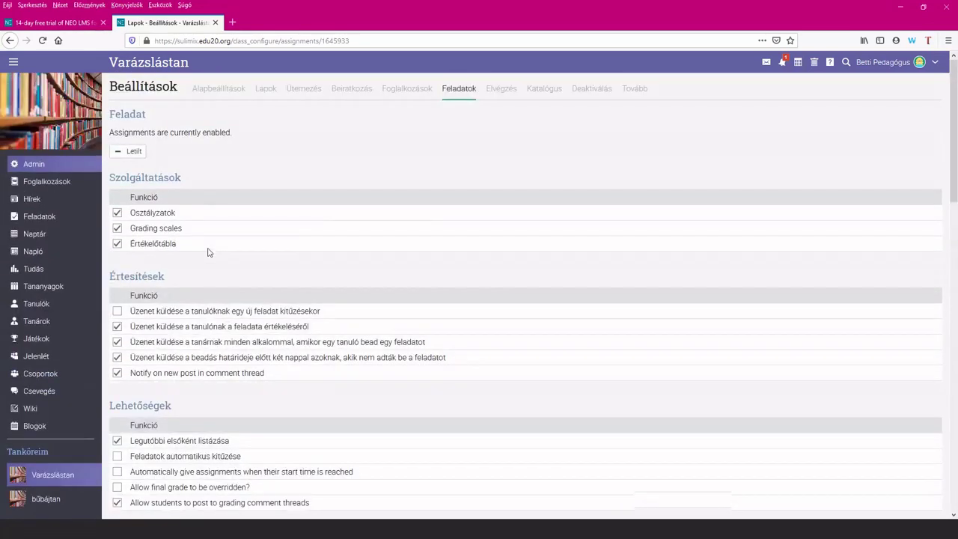
{"action": "left_click", "coordinate": [63, 163]}
- Log out of the teacher account and log in as the student with the student's username and account password
{"action": "left_click", "coordinate": [937, 65]}
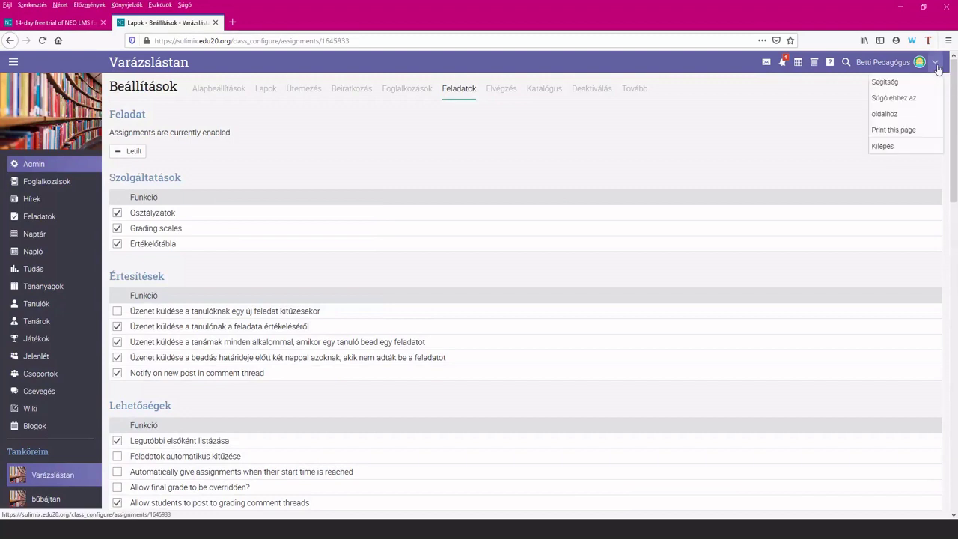
{"action": "left_click", "coordinate": [891, 147]}
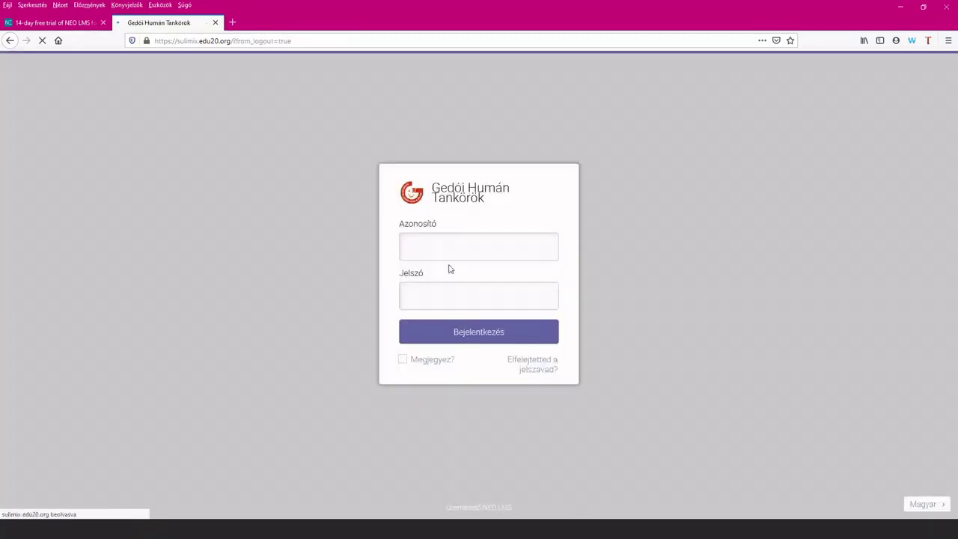
{"action": "left_click", "coordinate": [452, 248]}
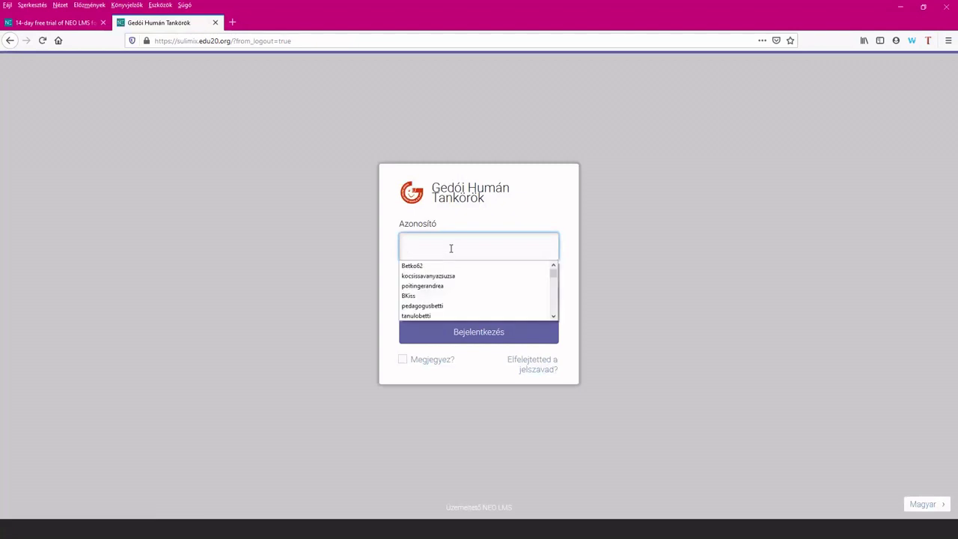
{"action": "left_click", "coordinate": [447, 316]}
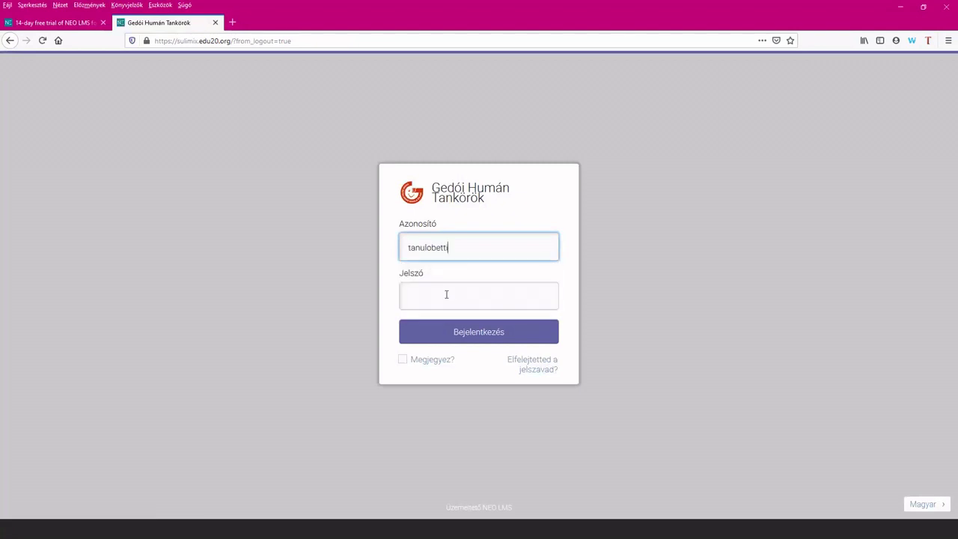
{"action": "left_click", "coordinate": [448, 294]}
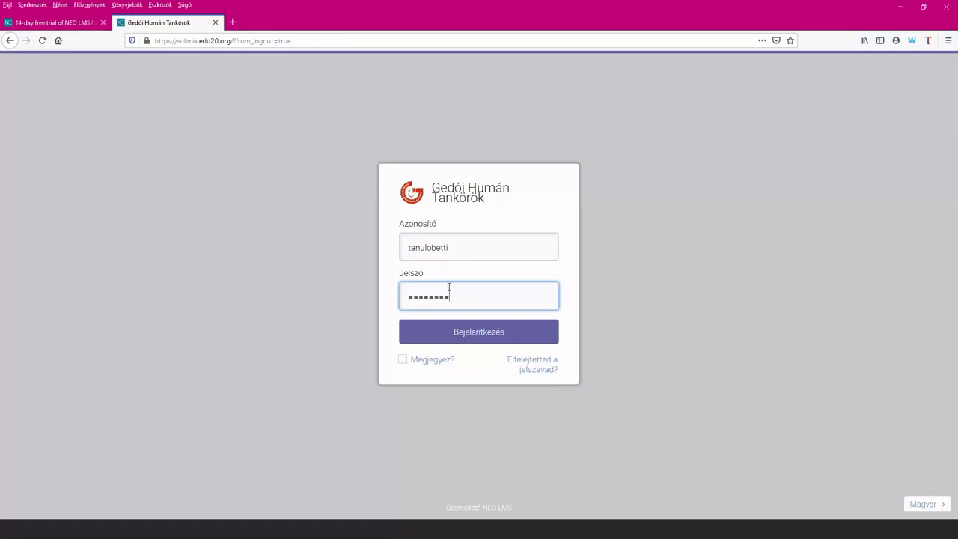
{"action": "left_click", "coordinate": [453, 336]}
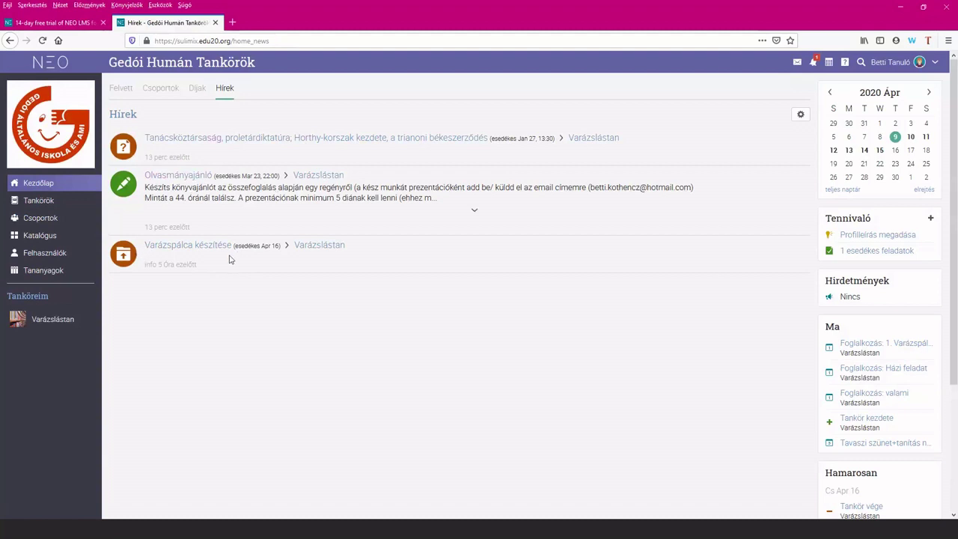
- Look through the student home page's news, to-dos, upcoming events and awards, and open the calendar week of 5–11 April 2020
{"action": "scroll", "coordinate": [378, 292], "scroll_direction": "down", "scroll_amount": 1}
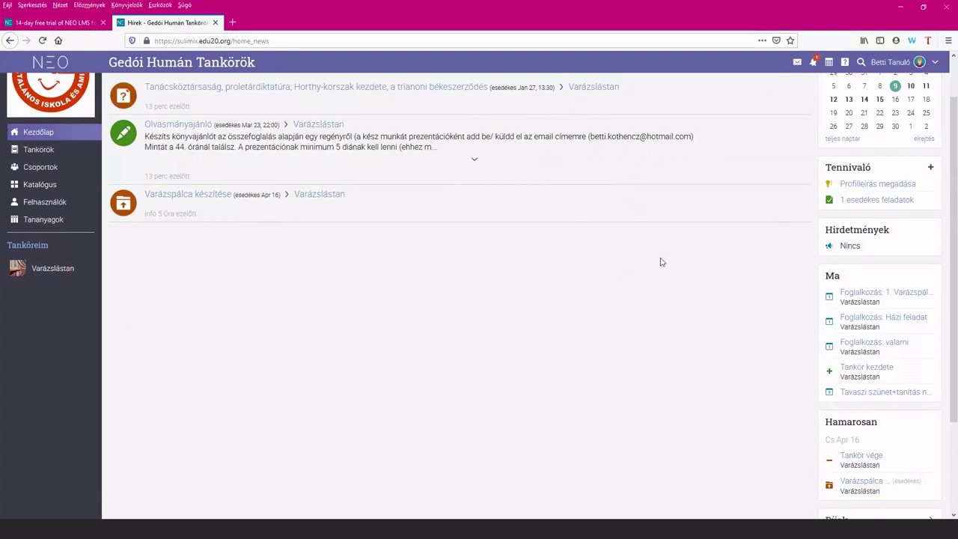
{"action": "scroll", "coordinate": [661, 262], "scroll_direction": "down", "scroll_amount": 1}
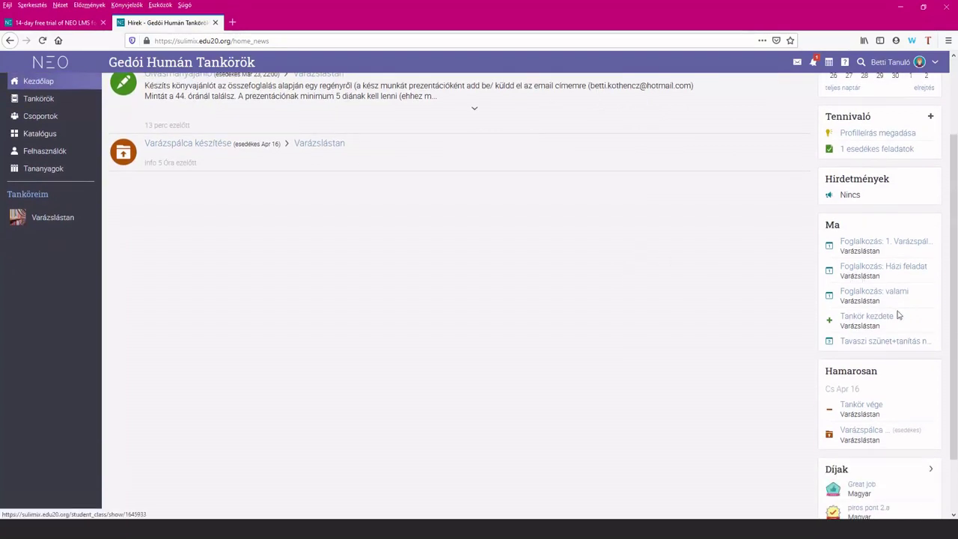
{"action": "scroll", "coordinate": [898, 314], "scroll_direction": "down", "scroll_amount": 1}
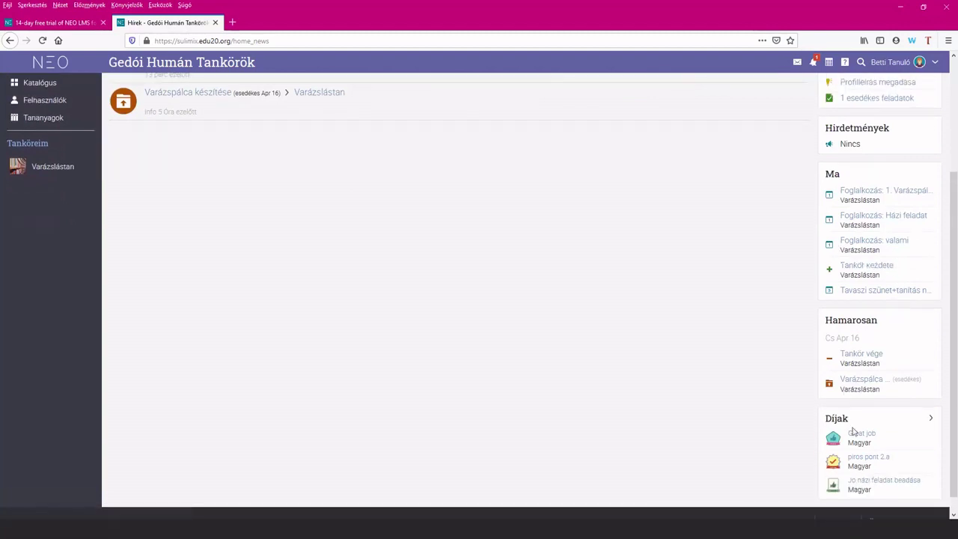
{"action": "scroll", "coordinate": [915, 431], "scroll_direction": "up", "scroll_amount": 3}
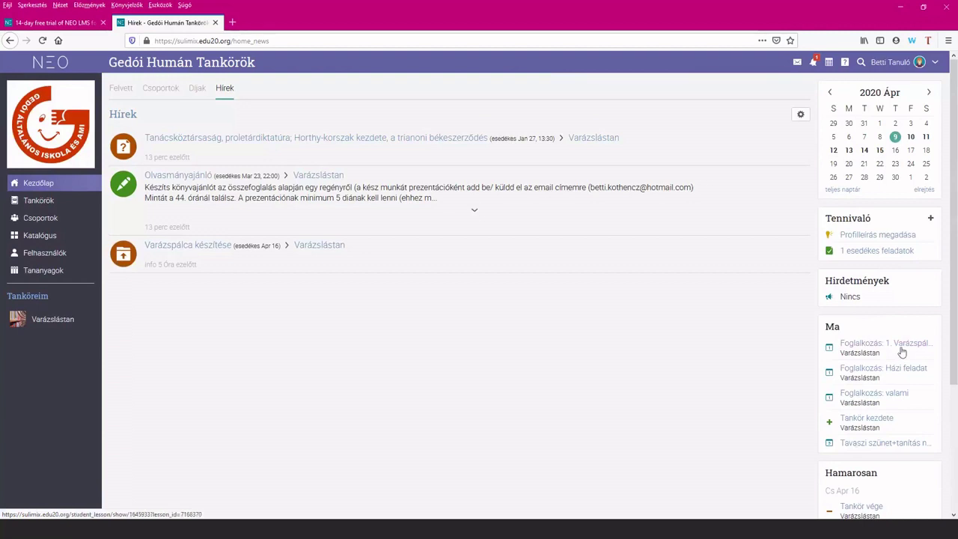
{"action": "left_click", "coordinate": [912, 137]}
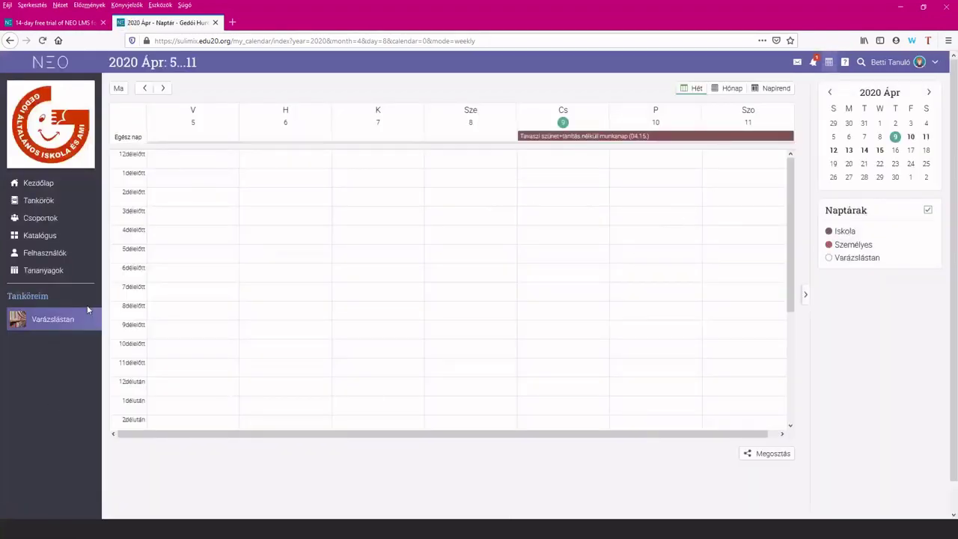
{"action": "mouse_move", "coordinate": [48, 202]}
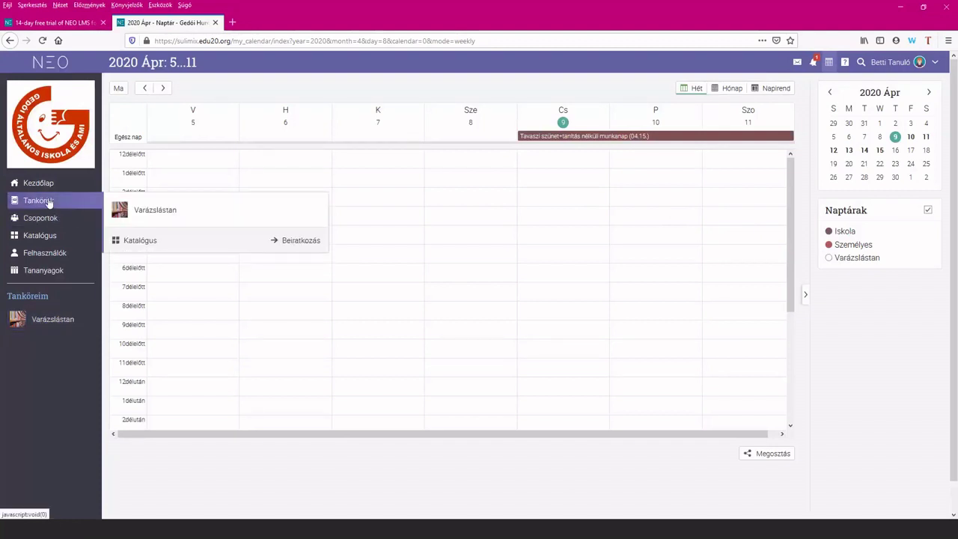
- Look over the student's site menu, then open the Varázspálca készítése assignment in the Varázslástan class's second lesson
{"action": "mouse_move", "coordinate": [49, 219]}
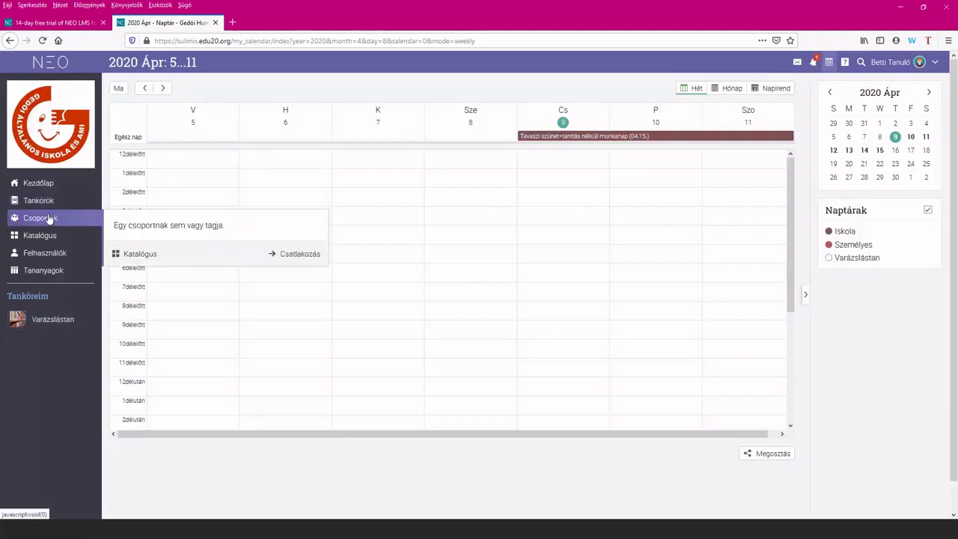
{"action": "mouse_move", "coordinate": [51, 274]}
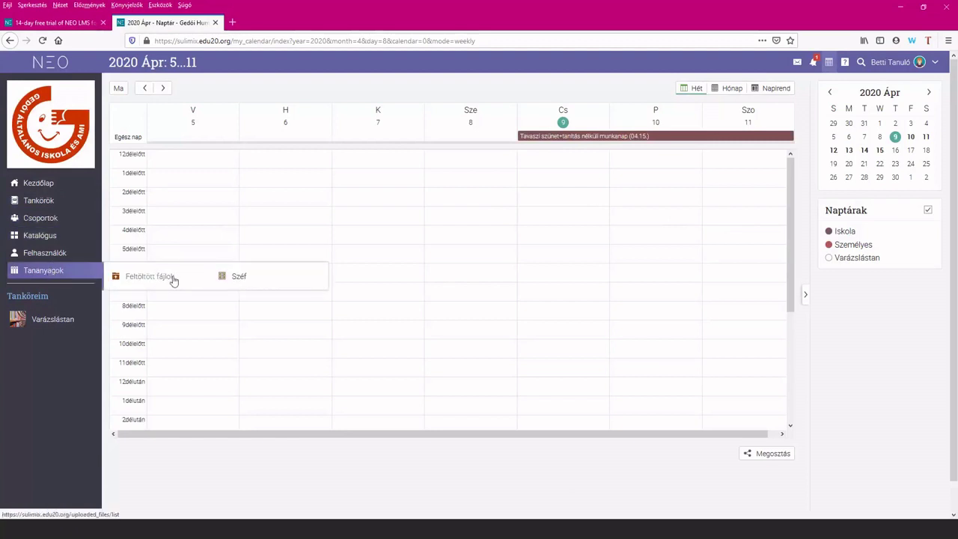
{"action": "left_click", "coordinate": [47, 321]}
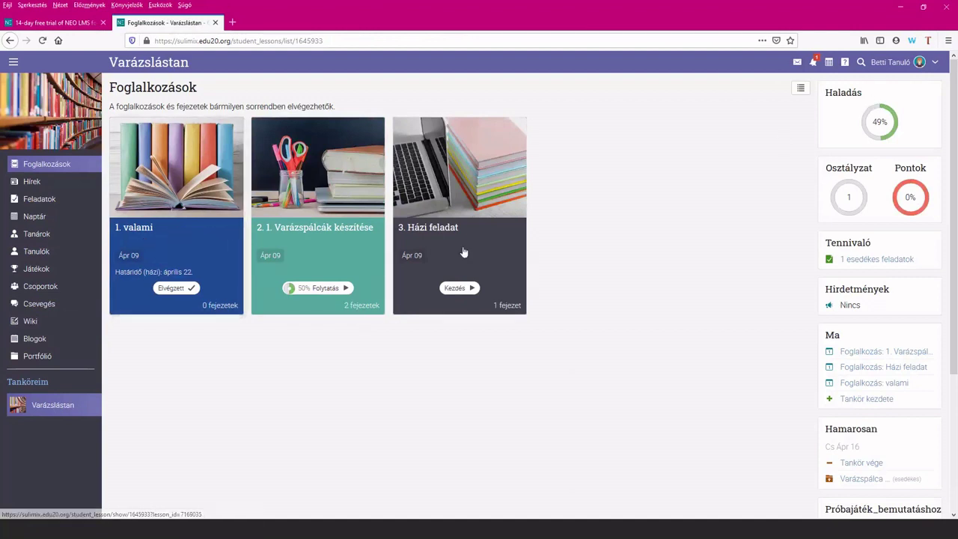
{"action": "left_click", "coordinate": [338, 235]}
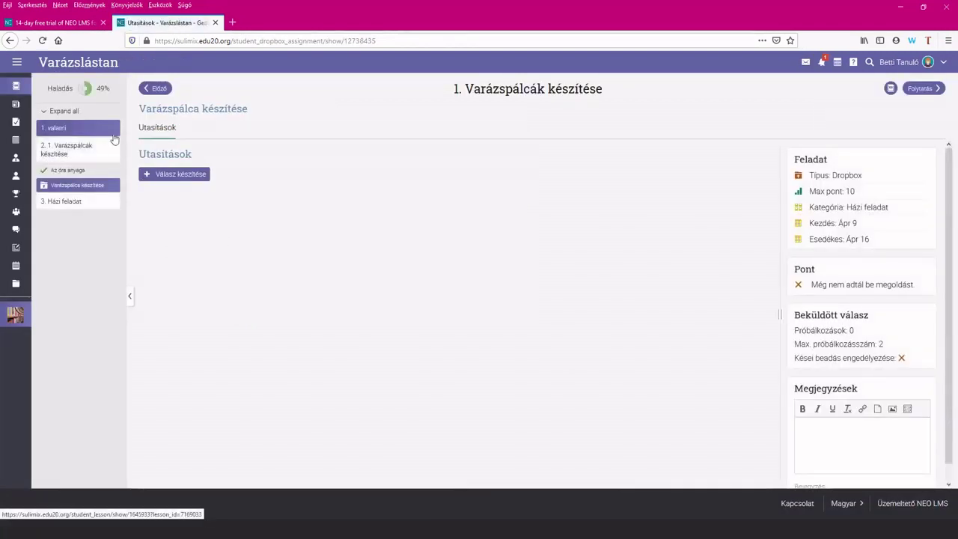
{"action": "left_click", "coordinate": [82, 189]}
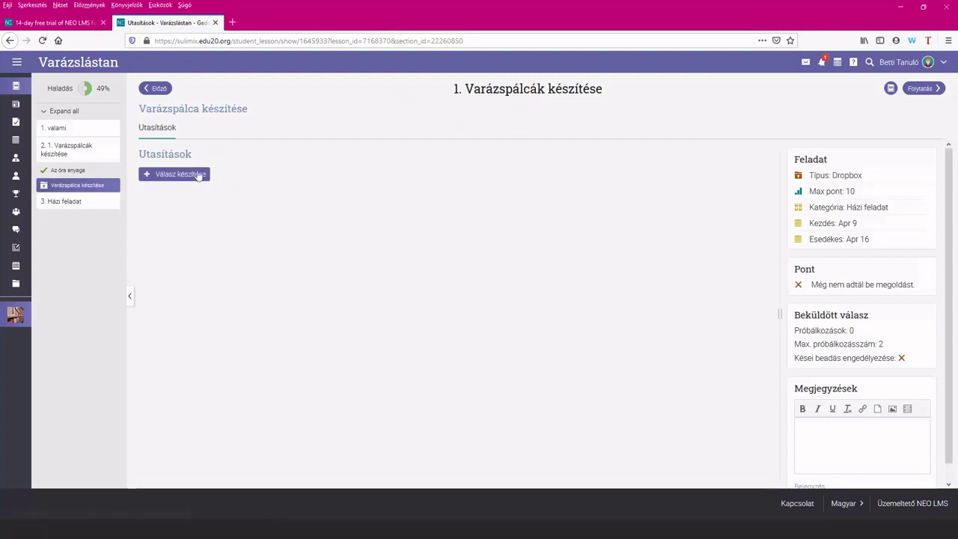
- Create an answer to the Varázspálca készítése assignment, attach the image összetett szavak helyesírása_2, and submit it for grading
{"action": "left_click", "coordinate": [152, 181]}
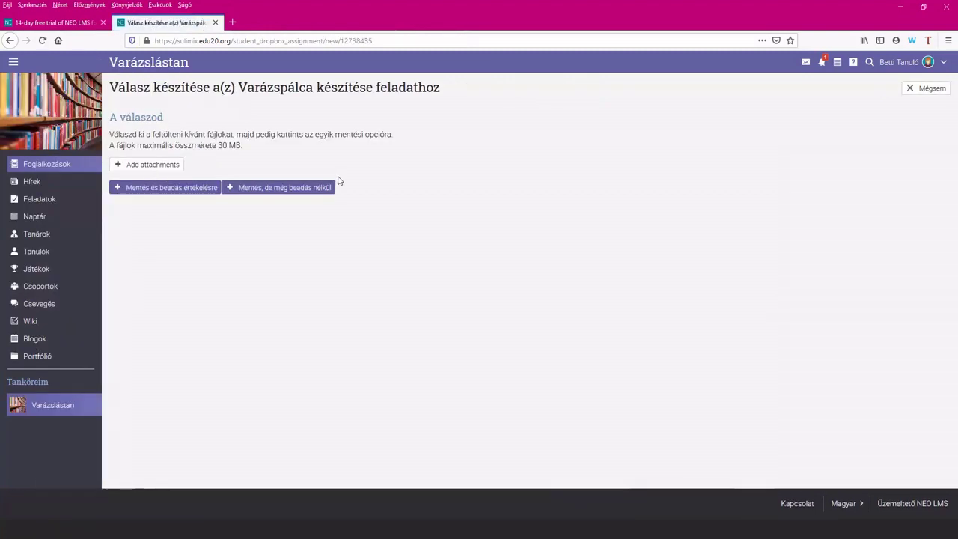
{"action": "left_click", "coordinate": [155, 164]}
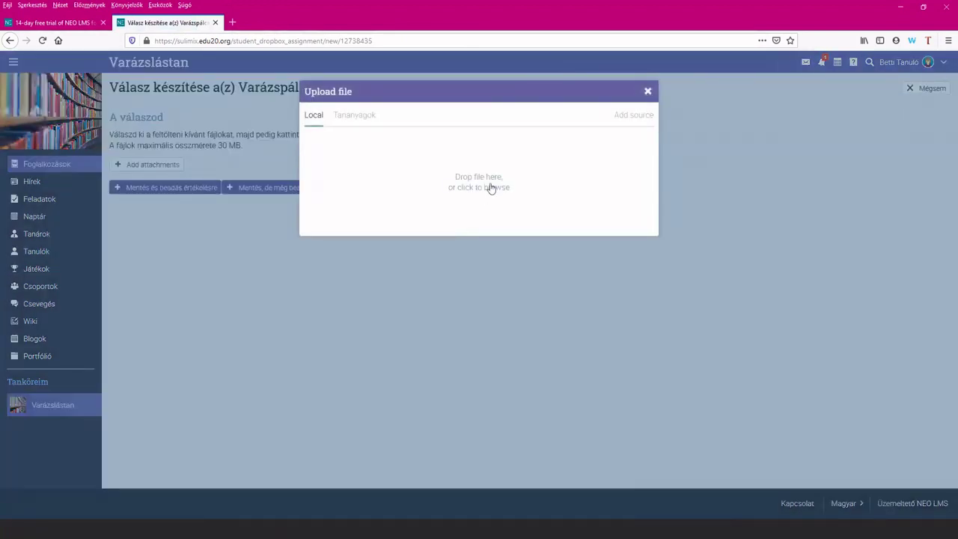
{"action": "left_click", "coordinate": [491, 188]}
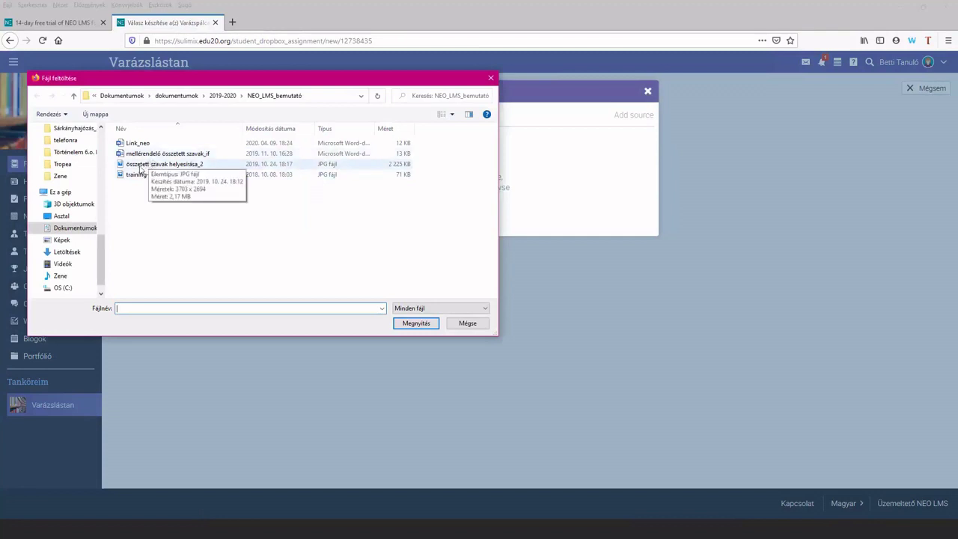
{"action": "left_click", "coordinate": [139, 166]}
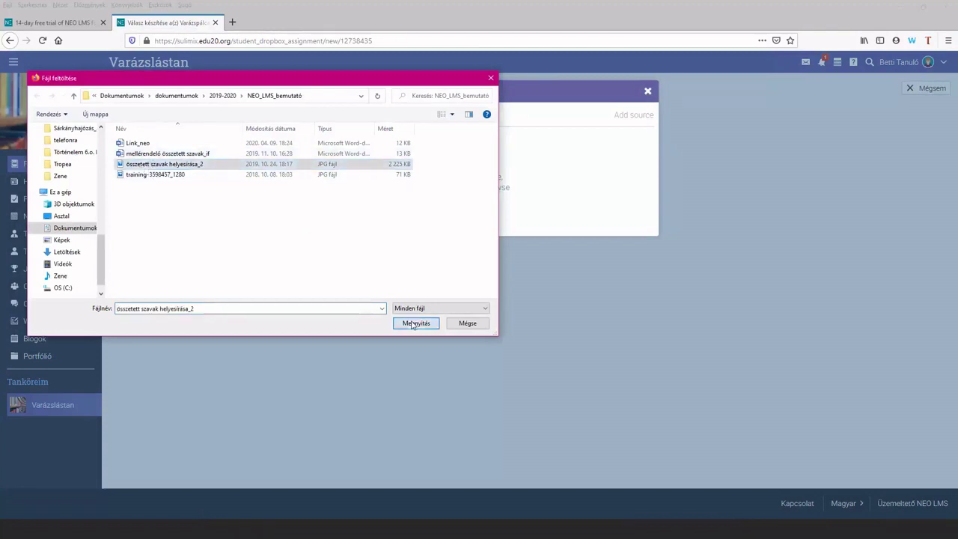
{"action": "left_click", "coordinate": [416, 323]}
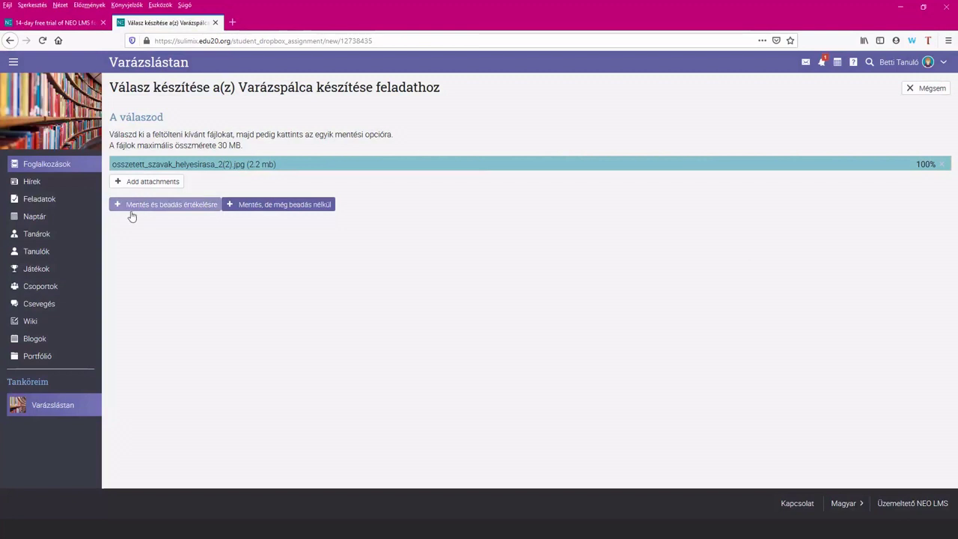
{"action": "left_click", "coordinate": [161, 208]}
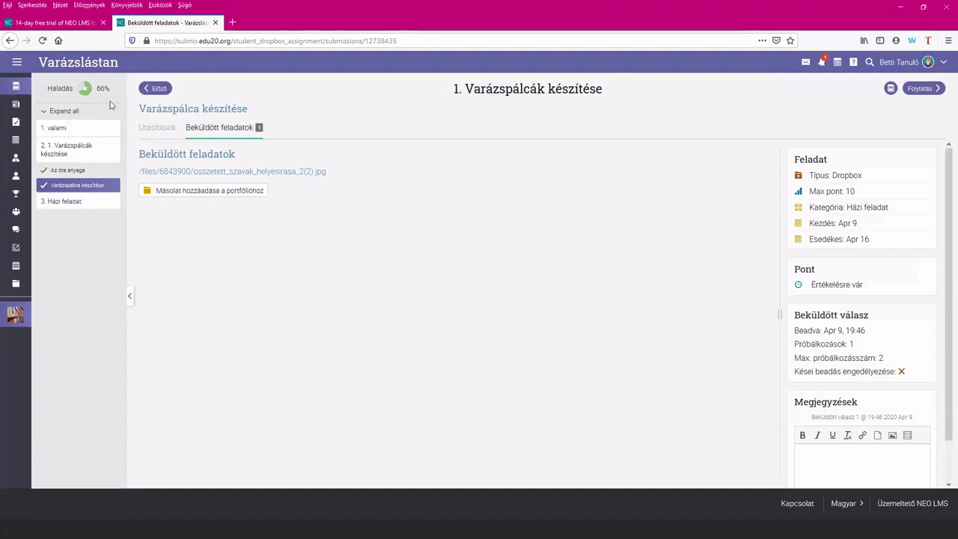
- View the Házi feladat lesson's content and the class game's levels, badges, points and leaderboard
{"action": "left_click", "coordinate": [66, 202]}
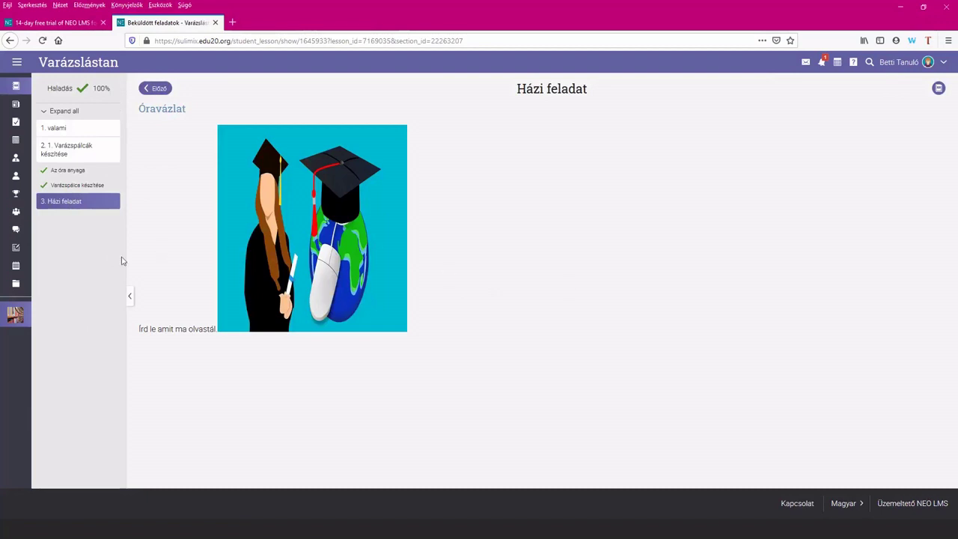
{"action": "left_click", "coordinate": [18, 194]}
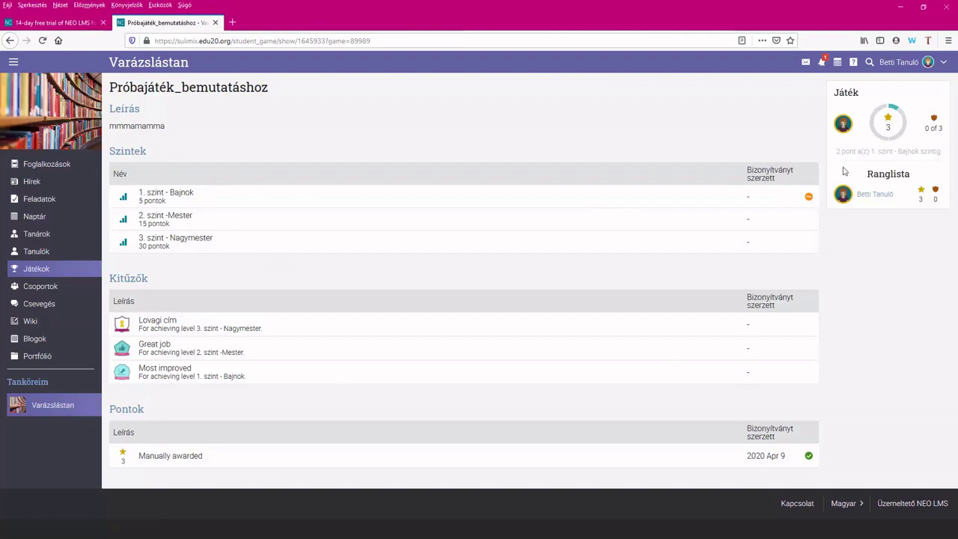
- Replace the content of the class wiki page toll with "nnnnn", save it, and reopen the page from the wiki list
{"action": "left_click", "coordinate": [31, 321]}
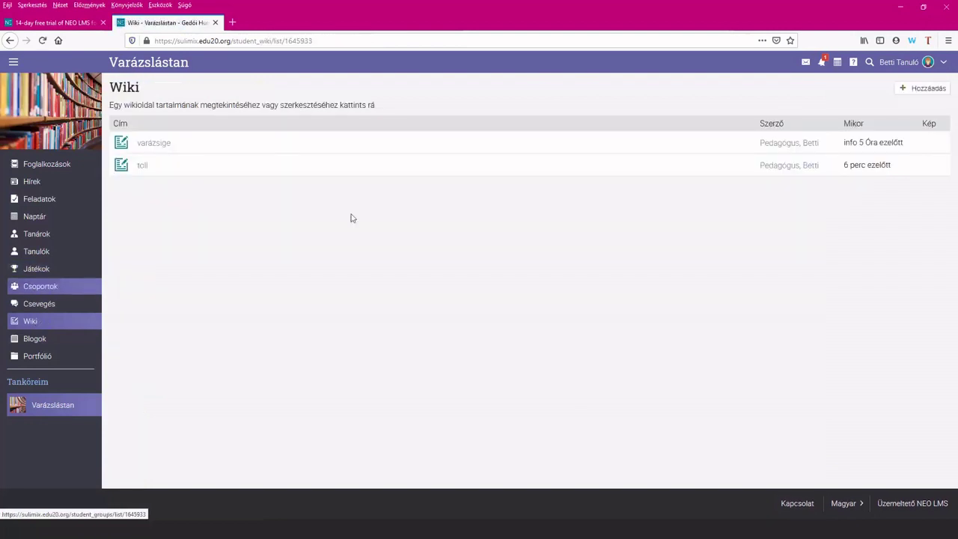
{"action": "left_click", "coordinate": [140, 168]}
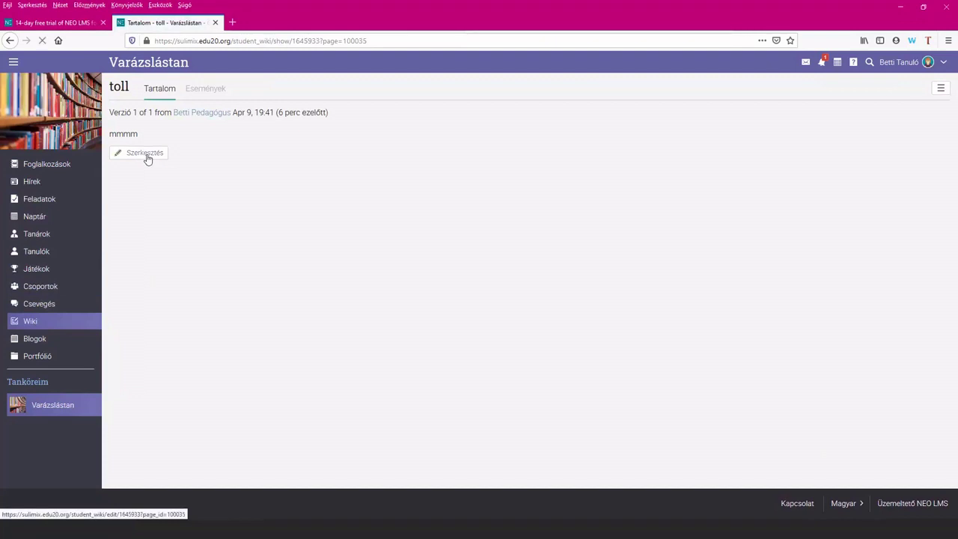
{"action": "left_click", "coordinate": [146, 154]}
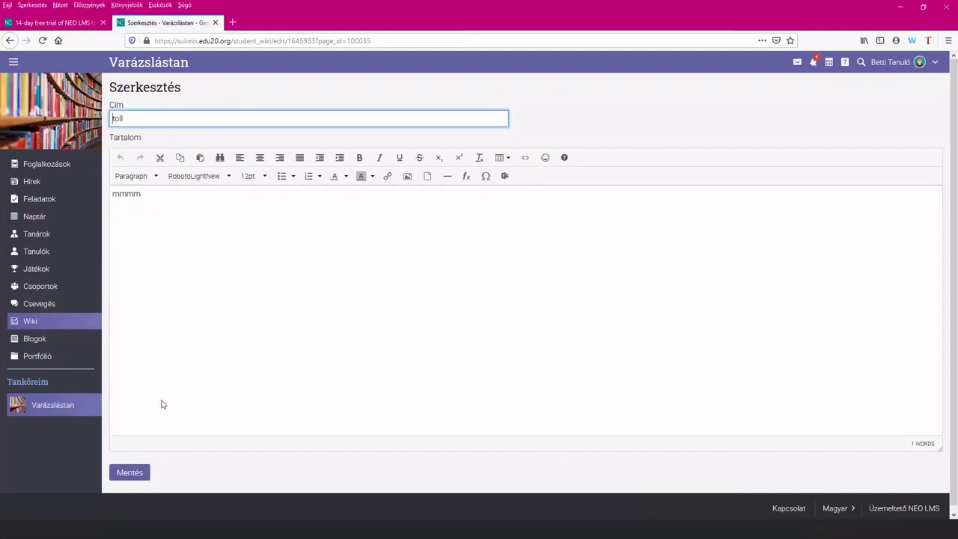
{"action": "left_click", "coordinate": [177, 205]}
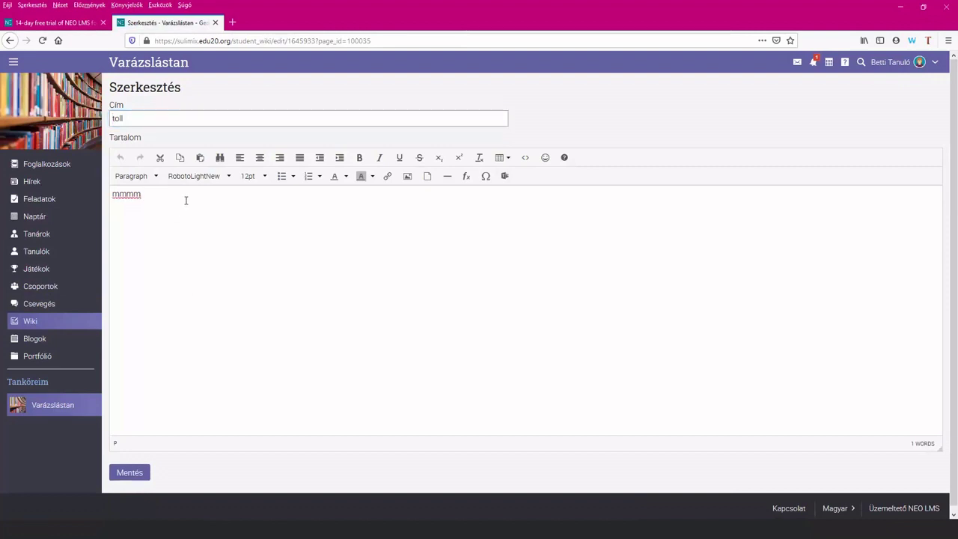
{"action": "key", "text": "ctrl+a"}
{"action": "key", "text": "BackSpace"}
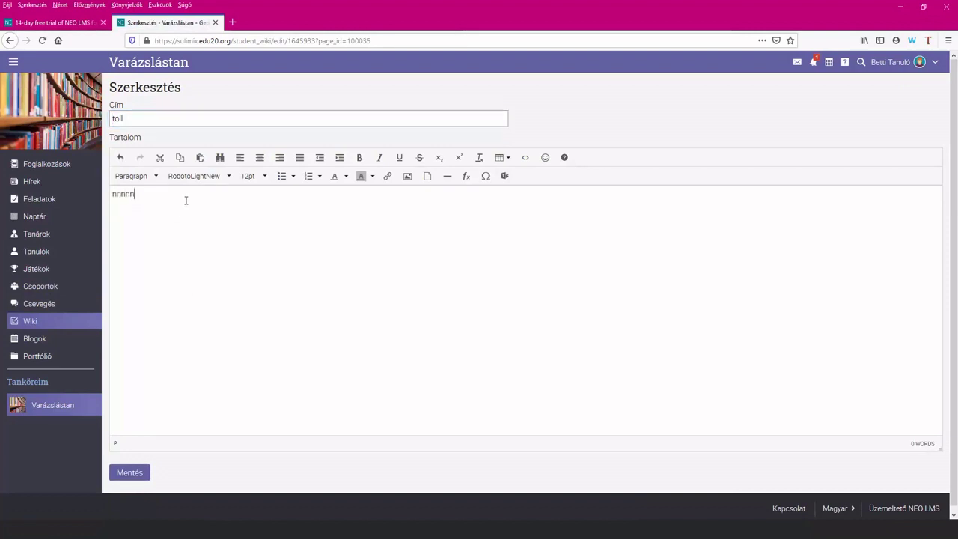
{"action": "left_click", "coordinate": [128, 474]}
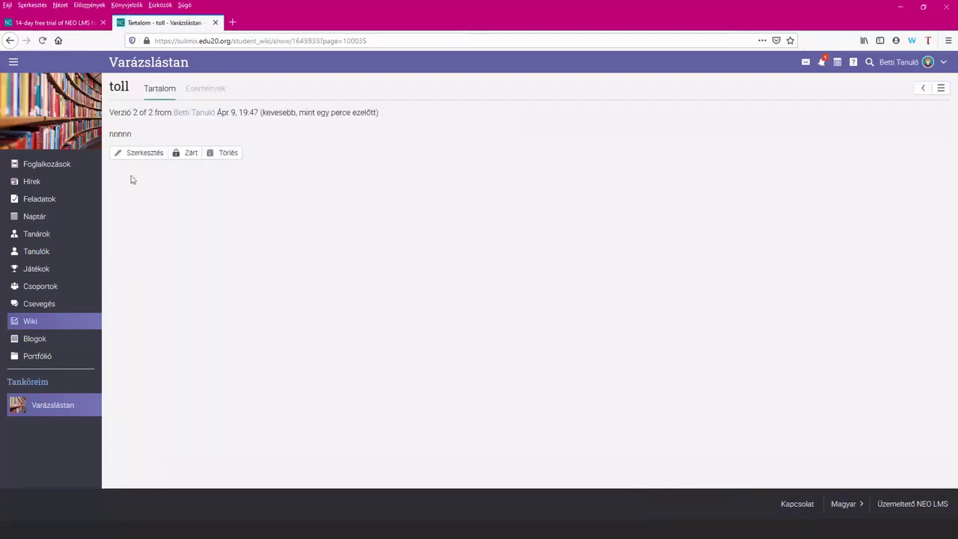
{"action": "left_click", "coordinate": [58, 324]}
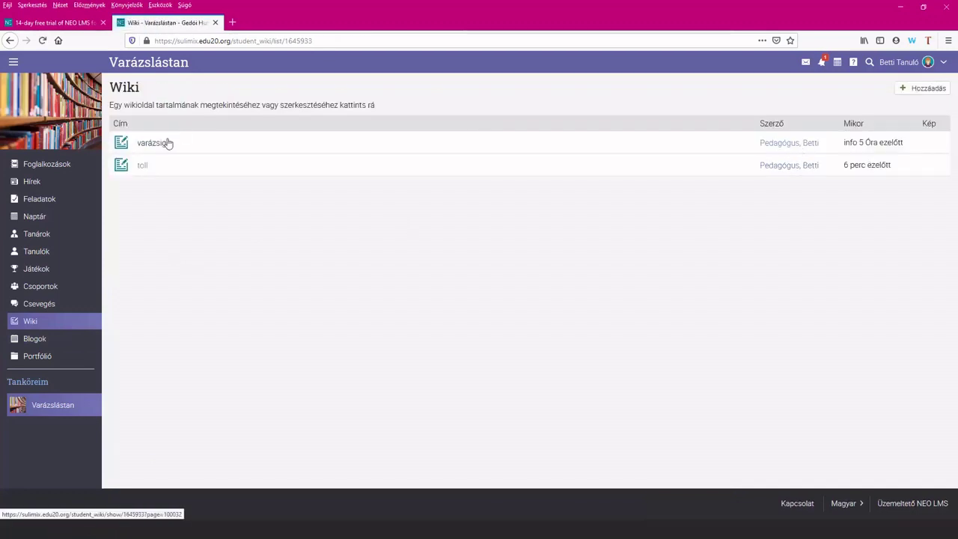
{"action": "left_click", "coordinate": [141, 165]}
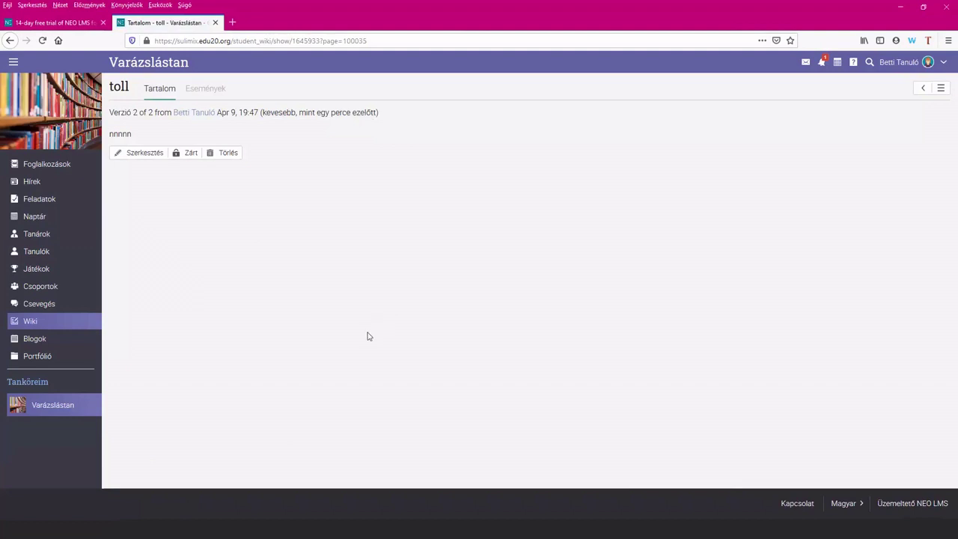
{"action": "left_click", "coordinate": [40, 357]}
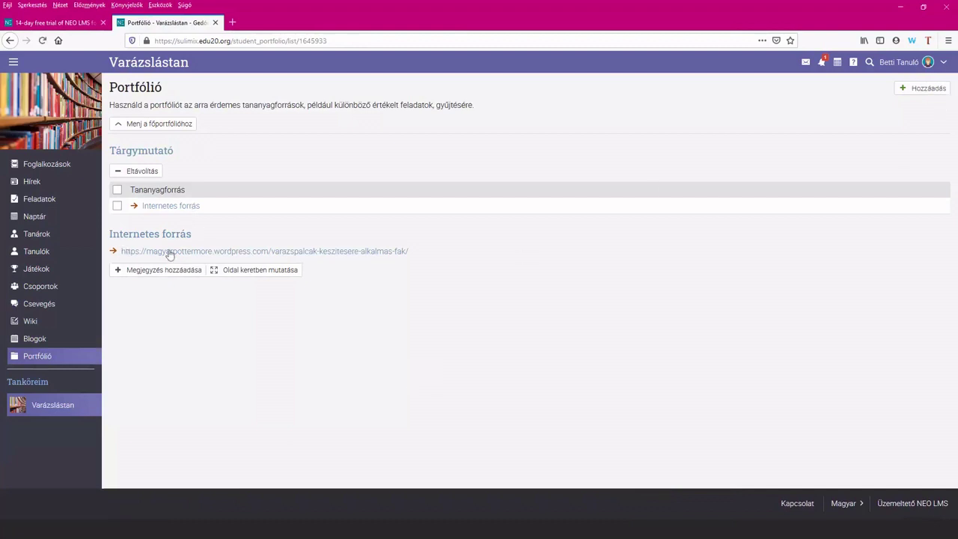
{"action": "left_click", "coordinate": [935, 88]}
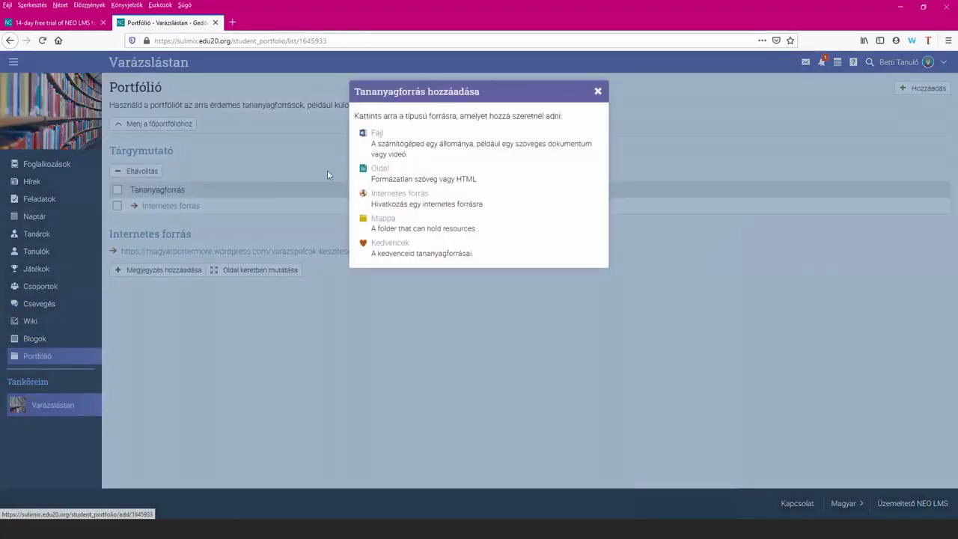
{"action": "left_click", "coordinate": [389, 193]}
{"action": "left_click", "coordinate": [412, 119]}
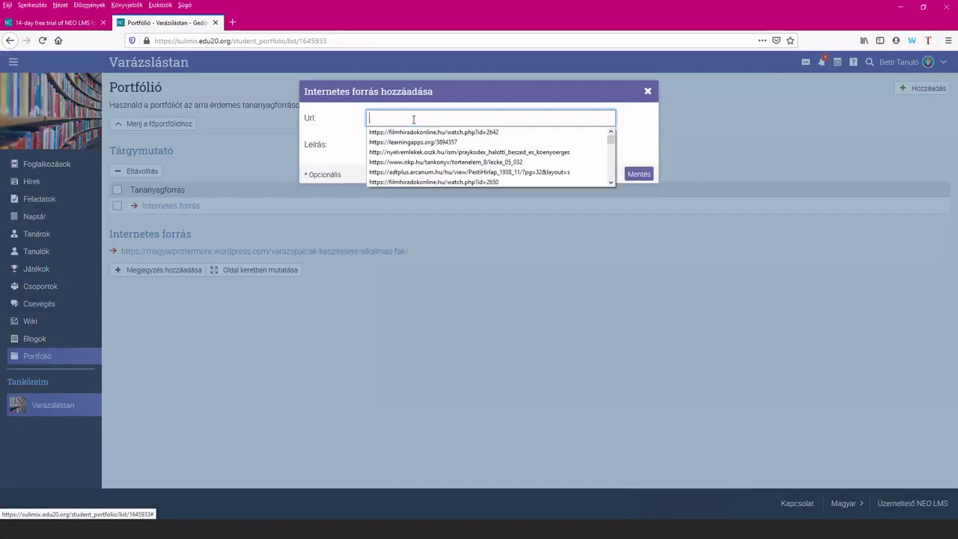
{"action": "left_click", "coordinate": [410, 141]}
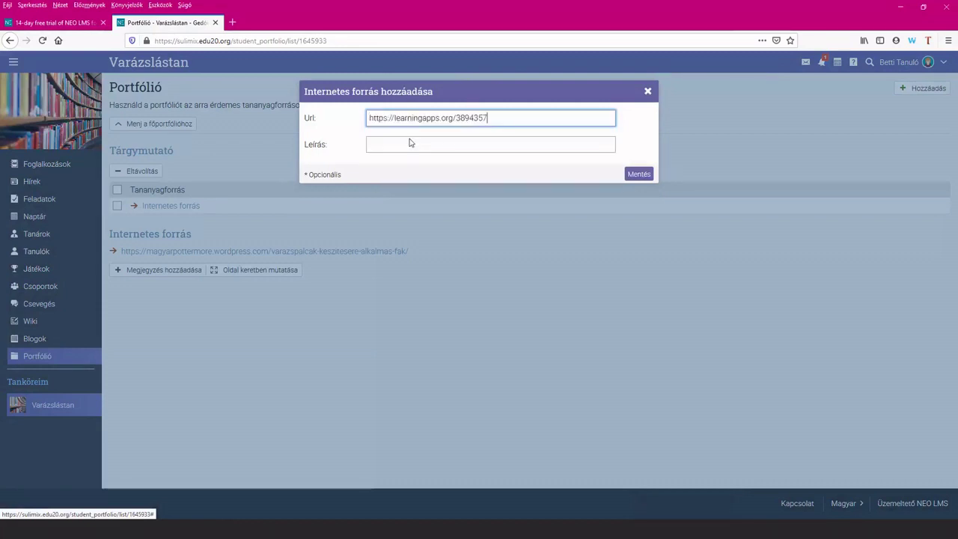
{"action": "left_click", "coordinate": [479, 143]}
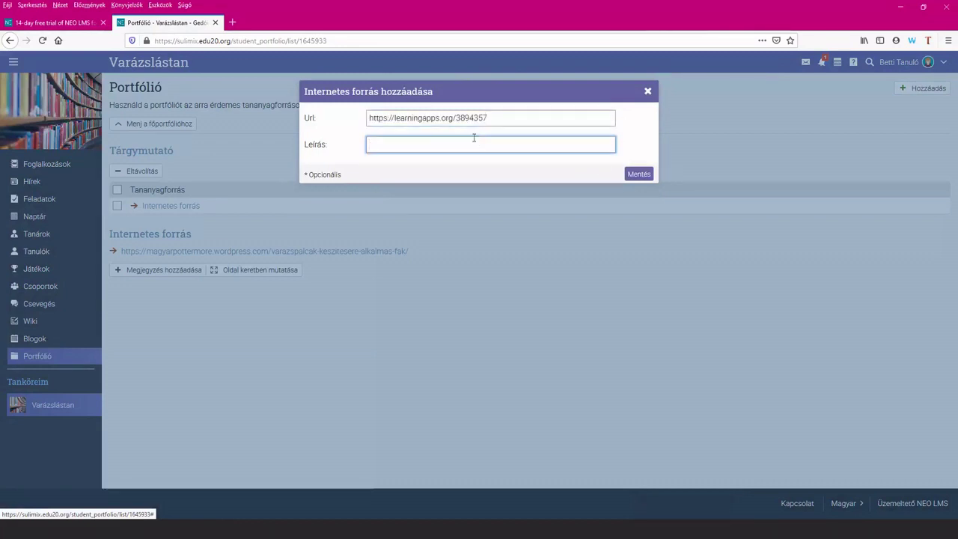
{"action": "type", "text": "valam"}
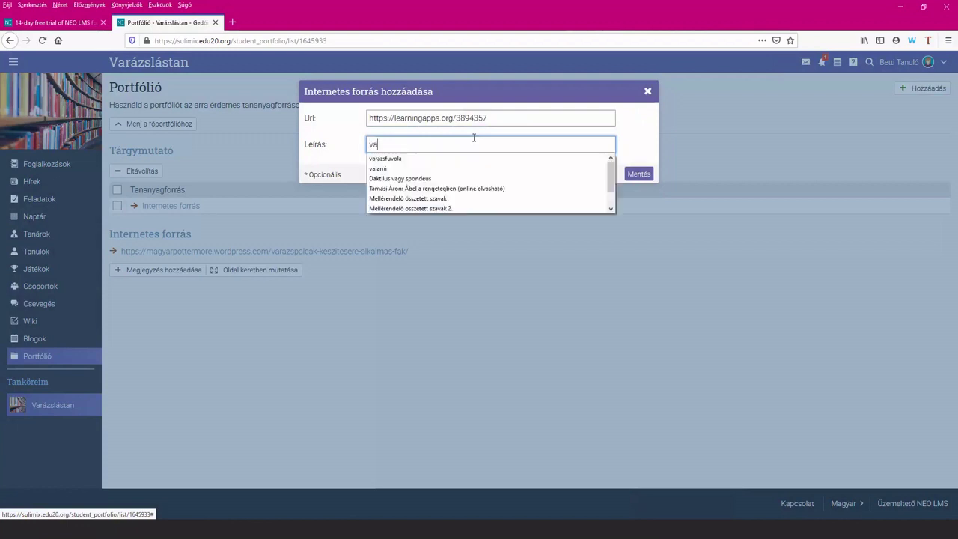
{"action": "left_click", "coordinate": [423, 159]}
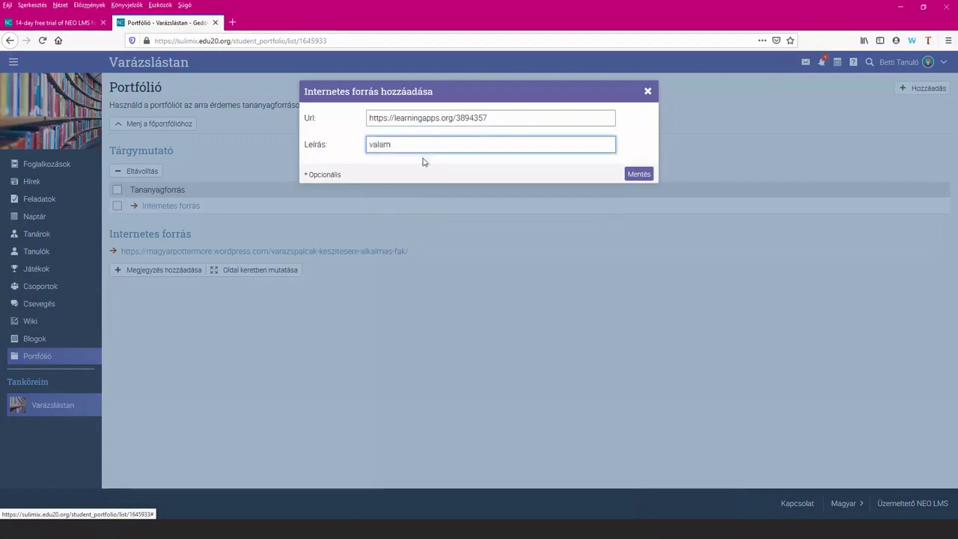
{"action": "left_click", "coordinate": [639, 173]}
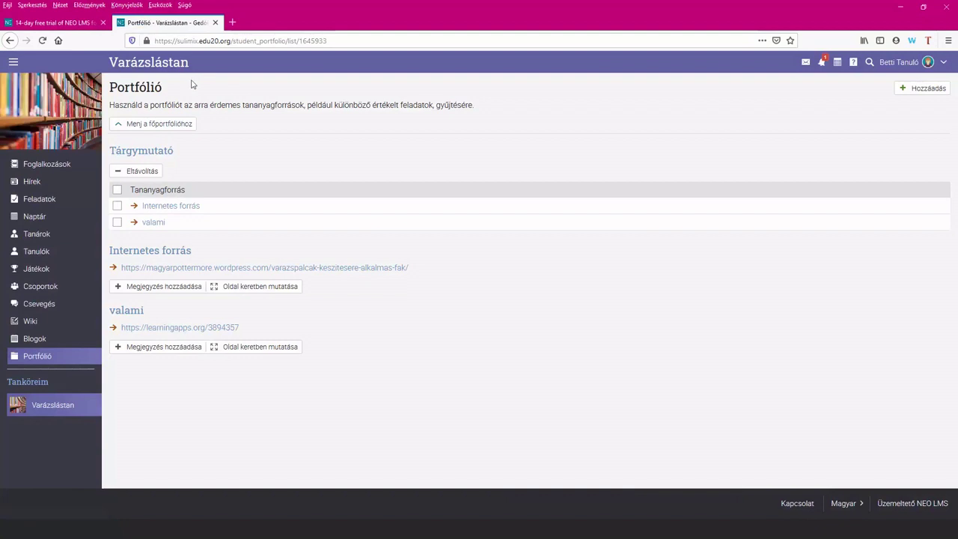
- View the student's main portfolio and read the notification "3 pontot kaptál"
{"action": "left_click", "coordinate": [160, 123]}
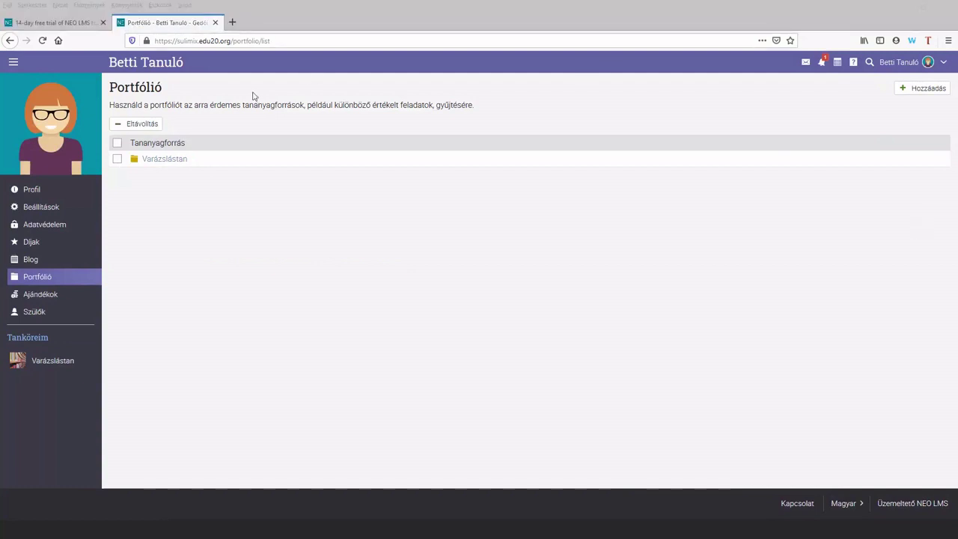
{"action": "left_click", "coordinate": [823, 65]}
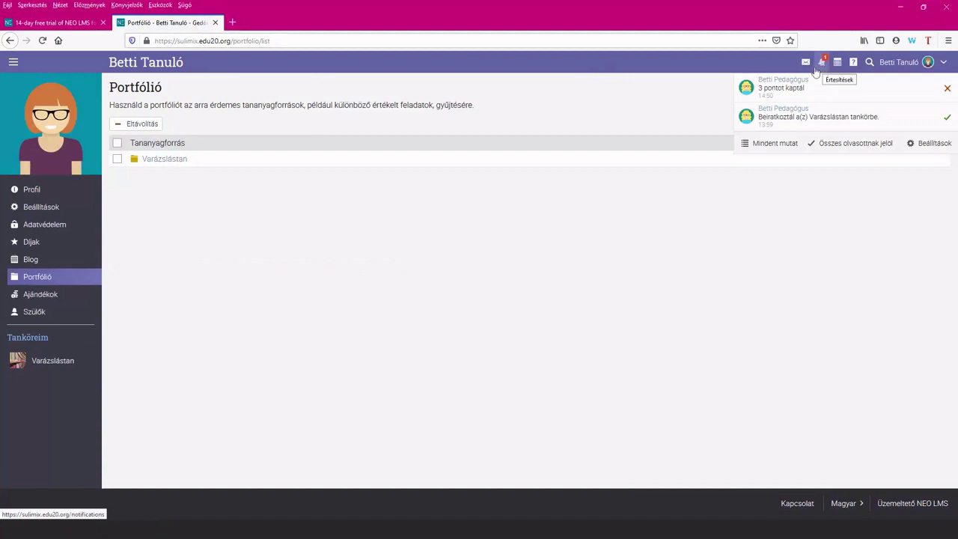
{"action": "left_click", "coordinate": [792, 87]}
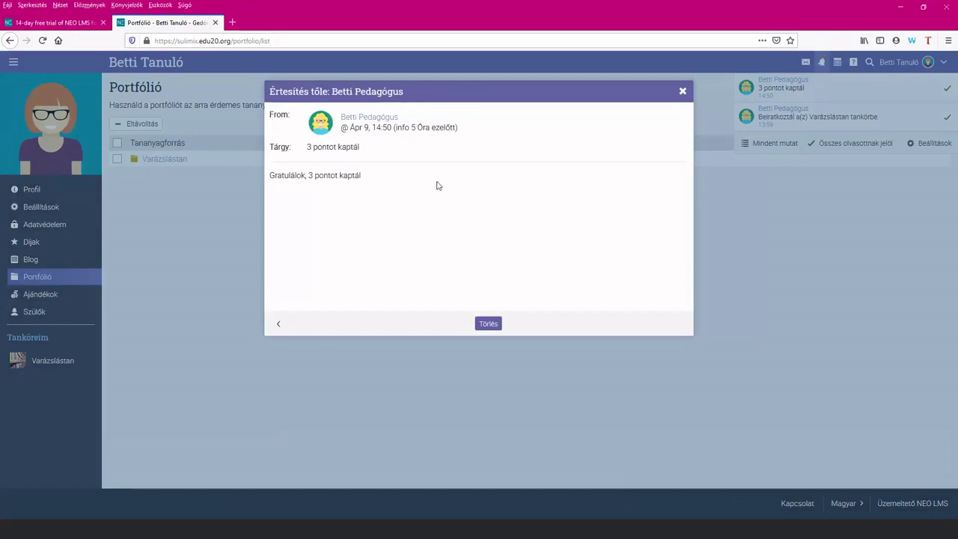
{"action": "left_click", "coordinate": [683, 92]}
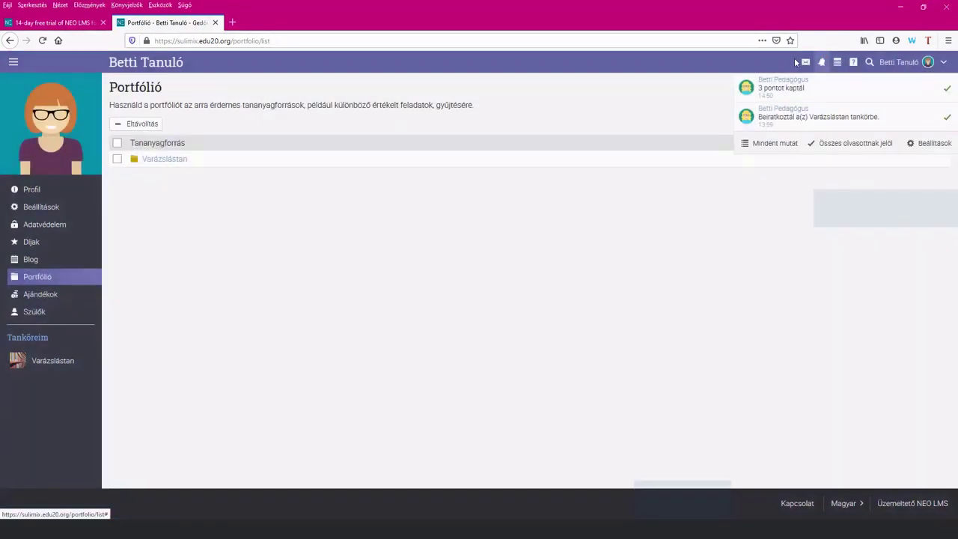
- Start a new message addressed to the teacher with the subject "házi"
{"action": "left_click", "coordinate": [806, 66]}
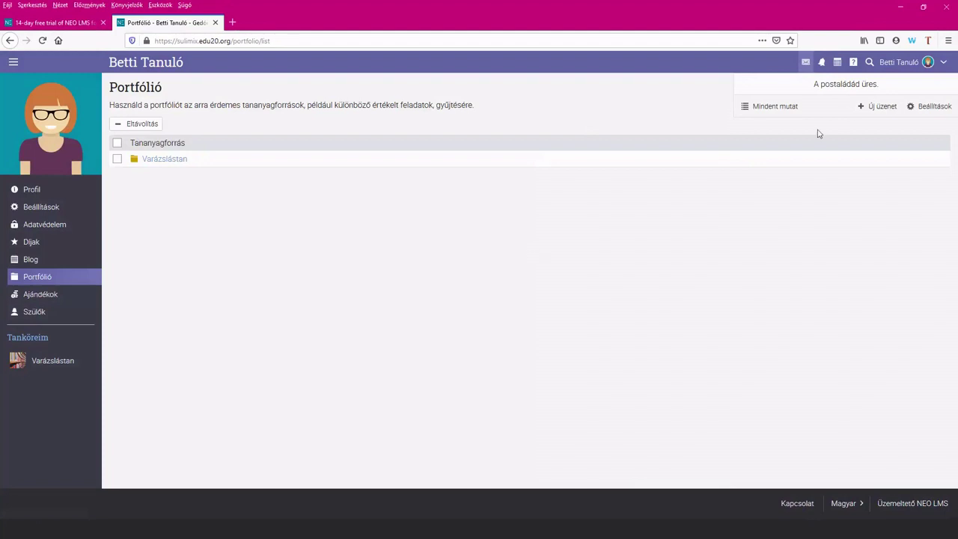
{"action": "left_click", "coordinate": [866, 109]}
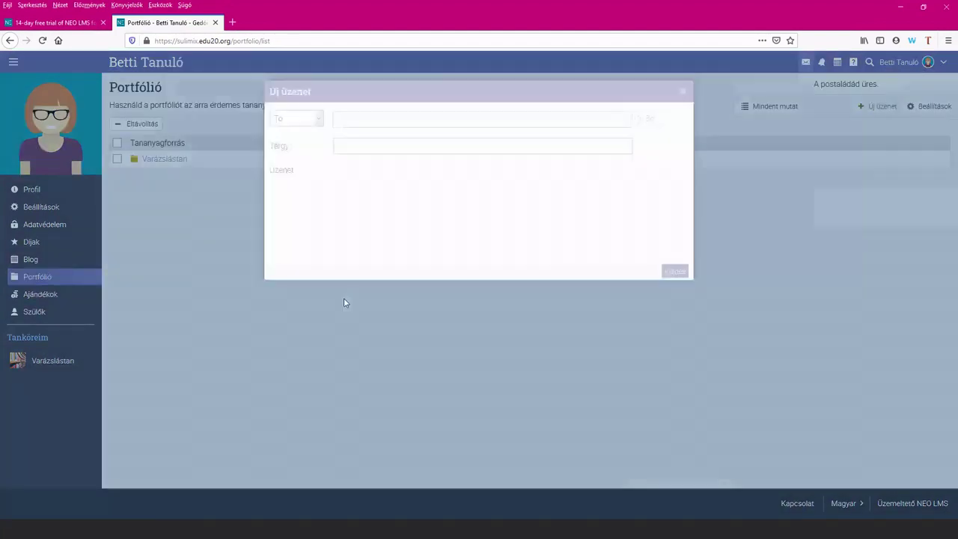
{"action": "left_click", "coordinate": [374, 119]}
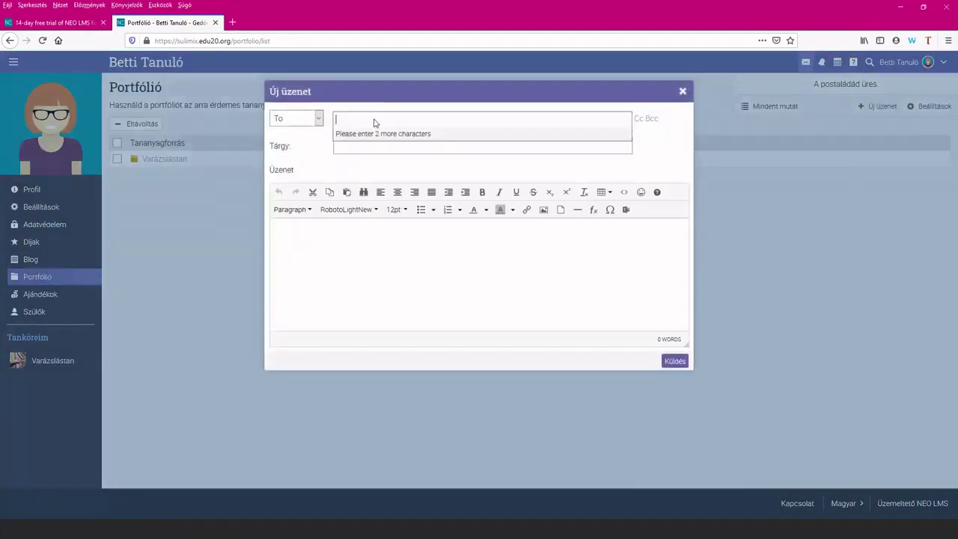
{"action": "type", "text": "ped"}
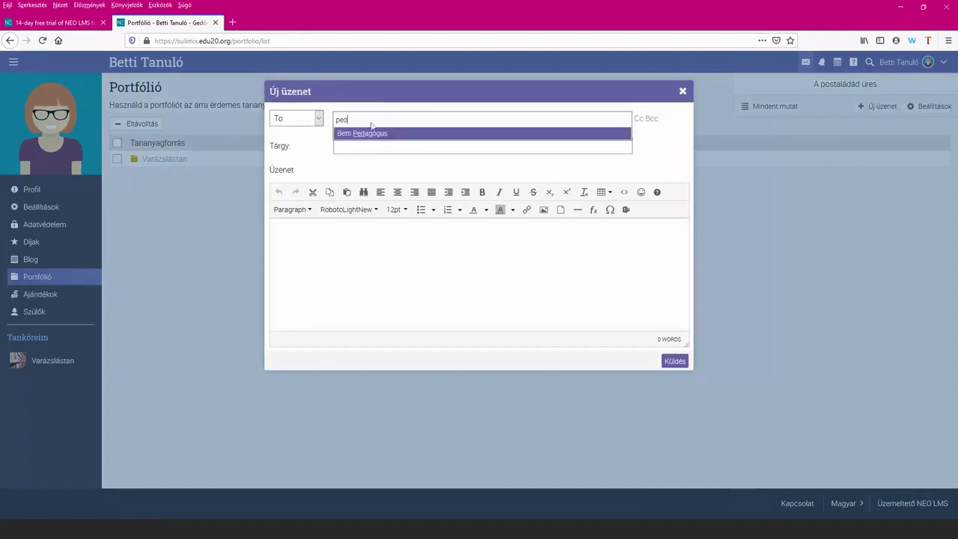
{"action": "left_click", "coordinate": [371, 135]}
{"action": "left_click", "coordinate": [364, 143]}
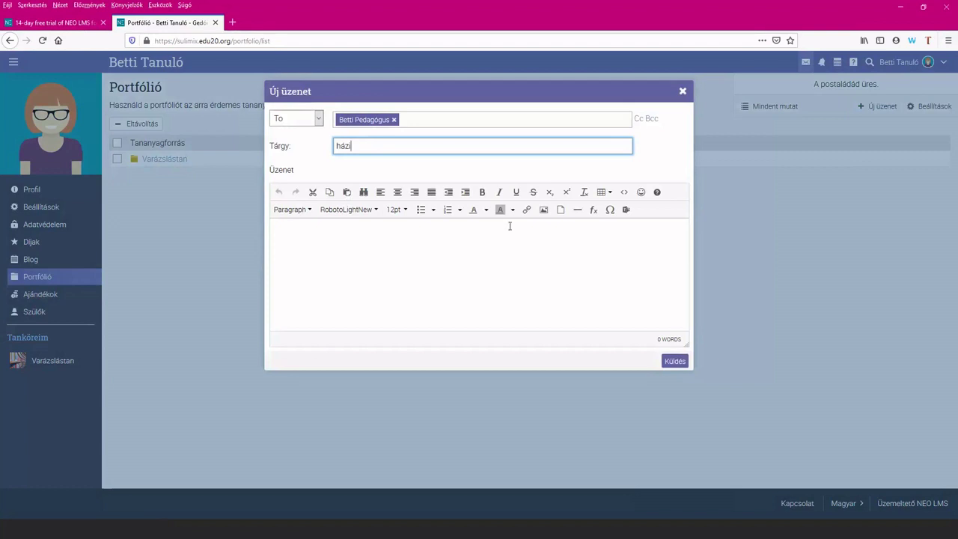
- Upload the JPG file összetett szavak helyesírása_2 into the message body and send the message
{"action": "left_click", "coordinate": [561, 212]}
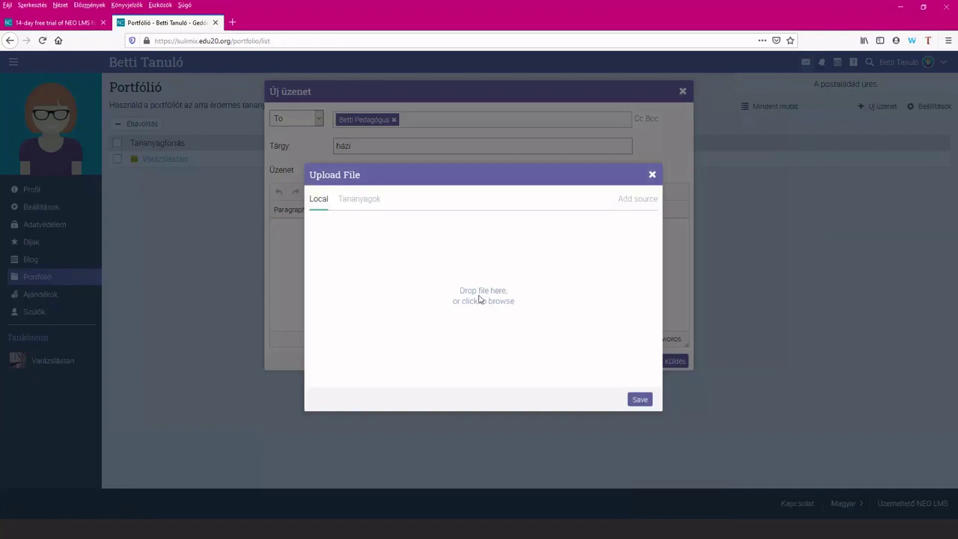
{"action": "left_click", "coordinate": [480, 300]}
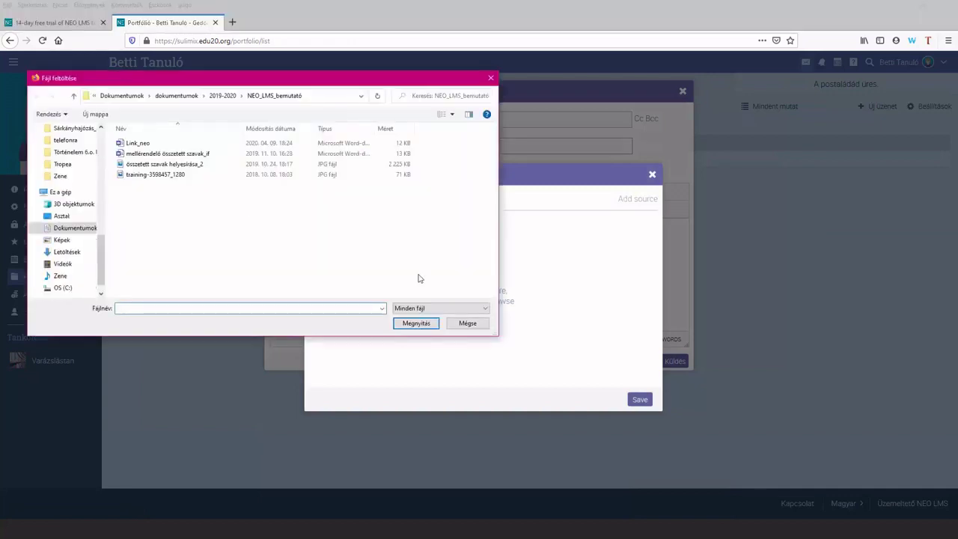
{"action": "left_click", "coordinate": [151, 169]}
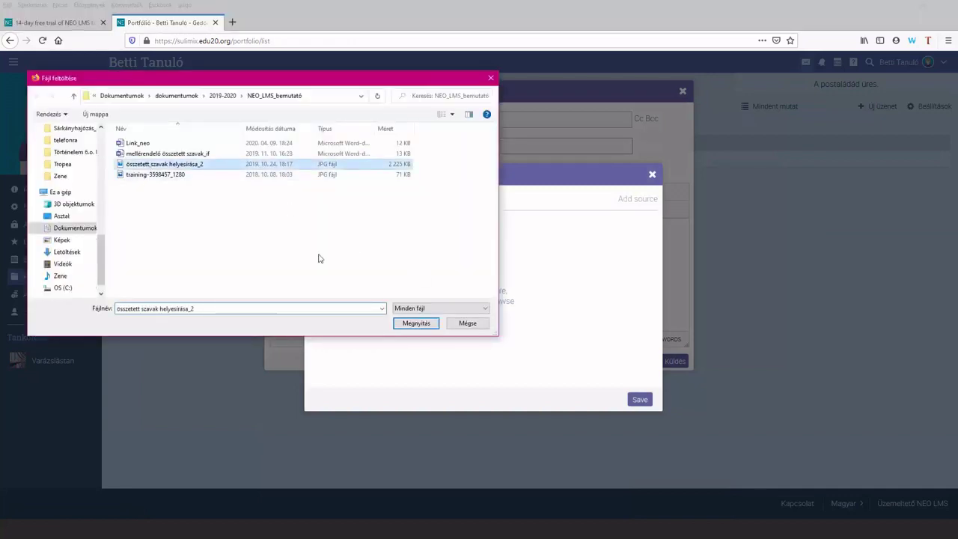
{"action": "left_click", "coordinate": [414, 323]}
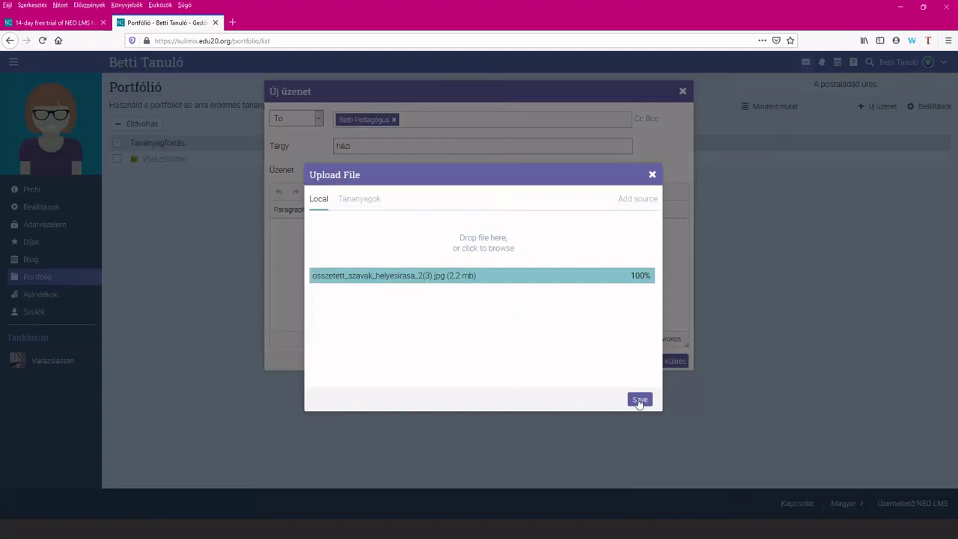
{"action": "left_click", "coordinate": [639, 400]}
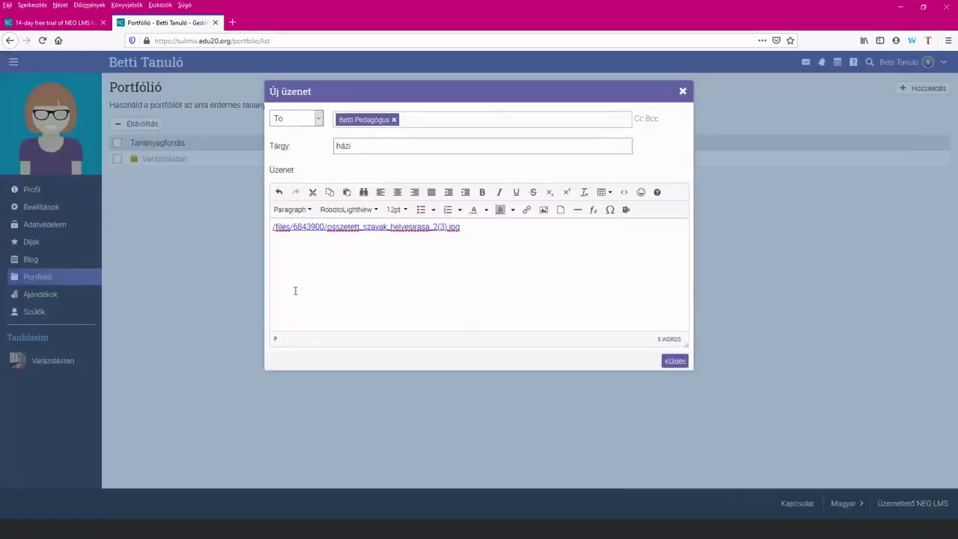
{"action": "left_click", "coordinate": [674, 362]}
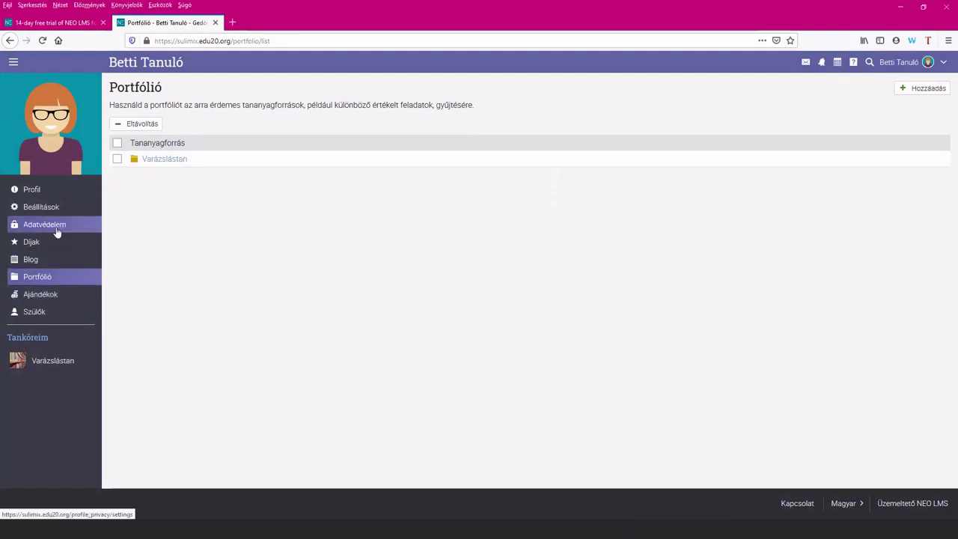
- View the Olvasmányajánló assignment of the Varázslástan class, including its instructions, sample answer and grading rubric
{"action": "left_click", "coordinate": [70, 365]}
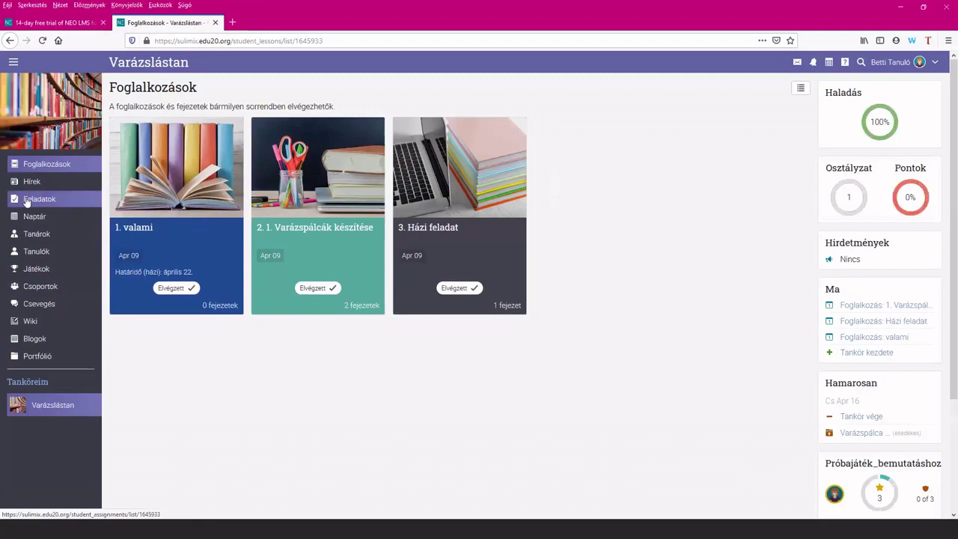
{"action": "left_click", "coordinate": [26, 201]}
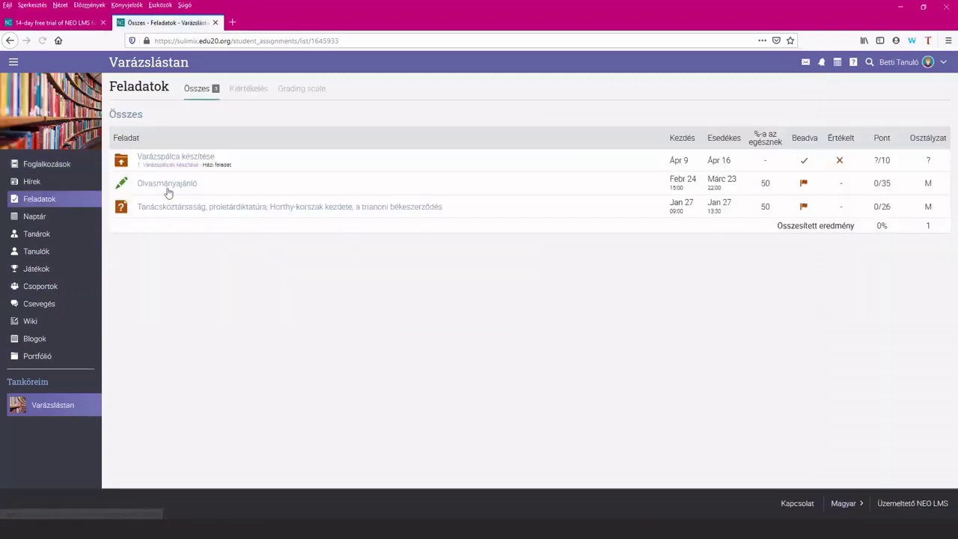
{"action": "left_click", "coordinate": [172, 186]}
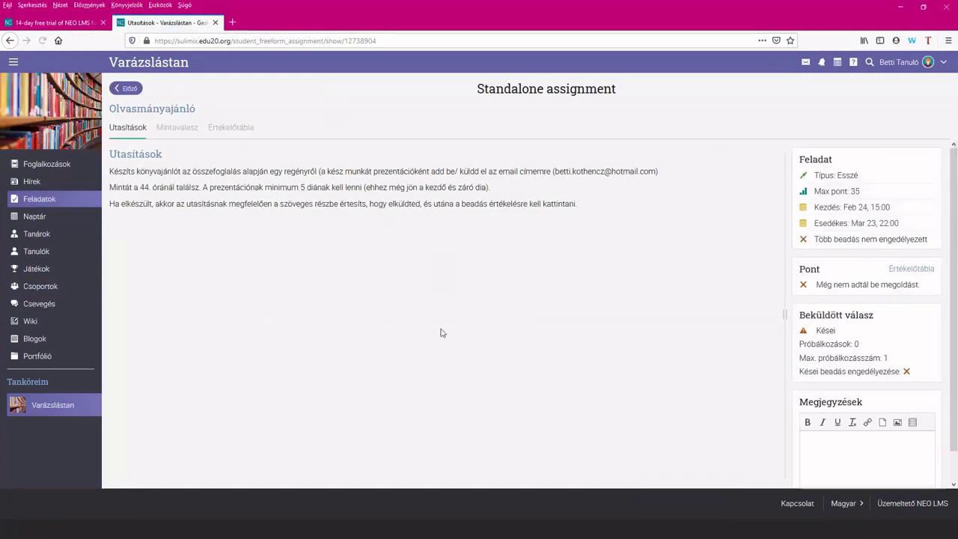
{"action": "left_click", "coordinate": [157, 131]}
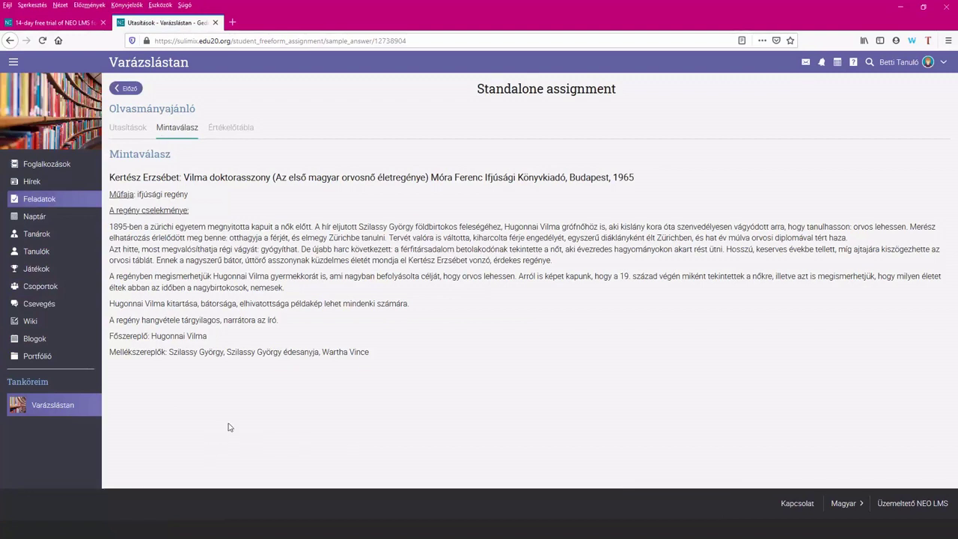
{"action": "left_click", "coordinate": [224, 128]}
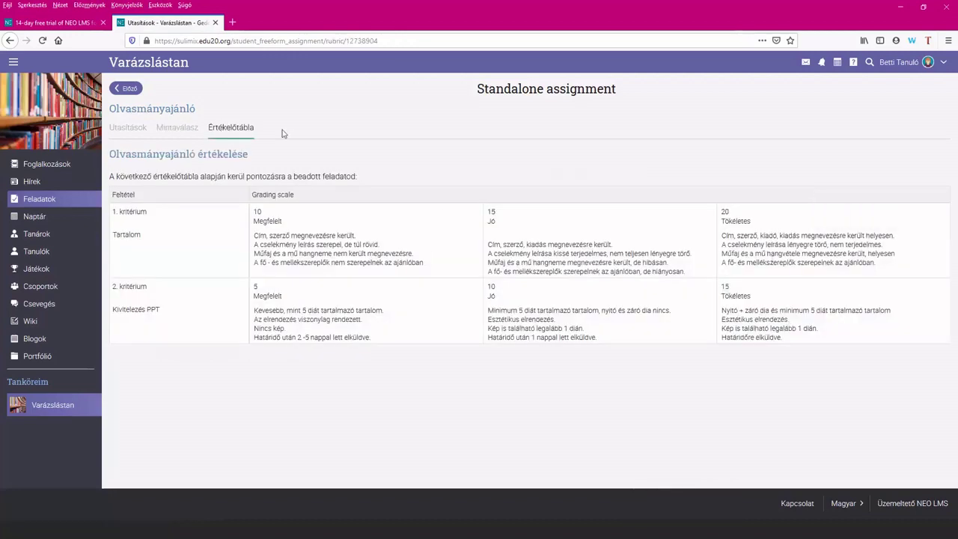
{"action": "left_click", "coordinate": [122, 128]}
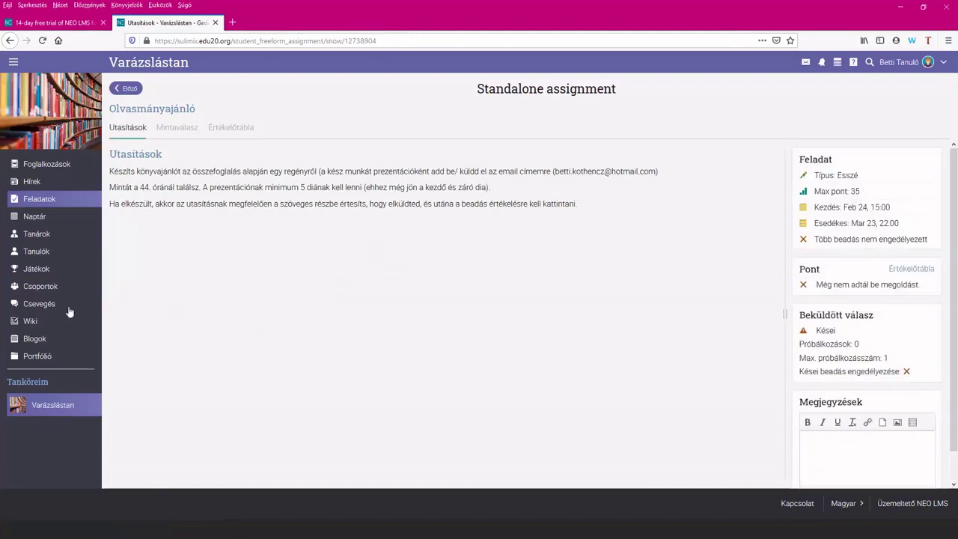
- View the class's list of students and its list of teachers
{"action": "left_click", "coordinate": [57, 259]}
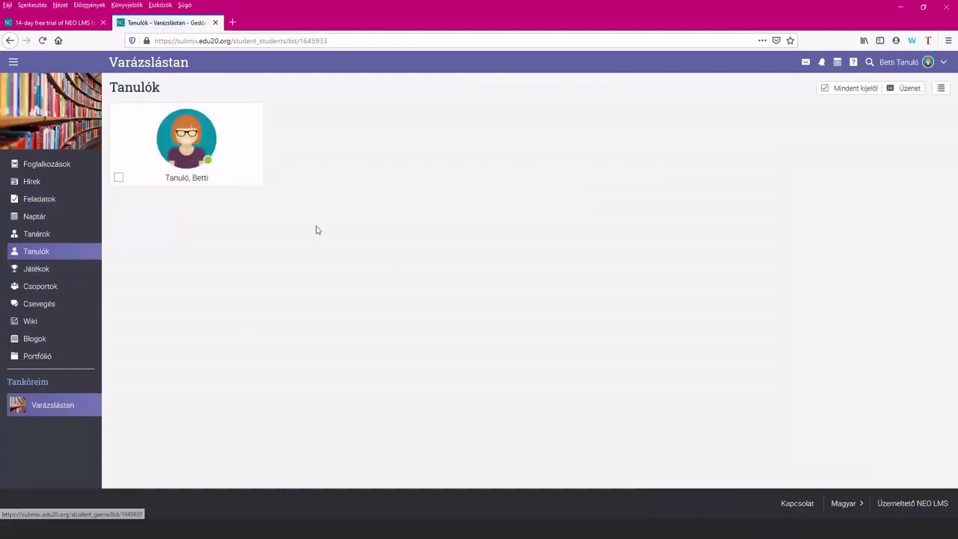
{"action": "left_click", "coordinate": [41, 236]}
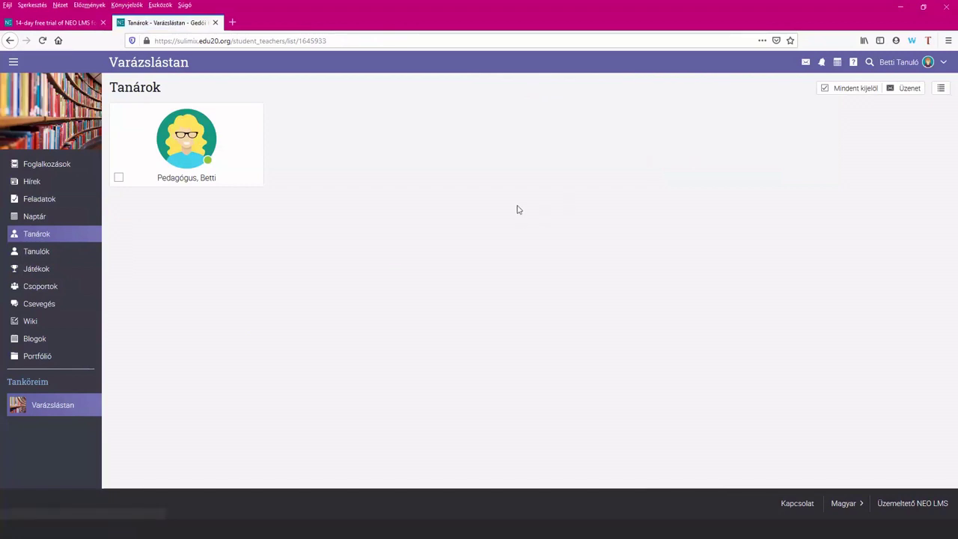
- Log out of the student account and log in with the teacher's username and account password
{"action": "left_click", "coordinate": [945, 64]}
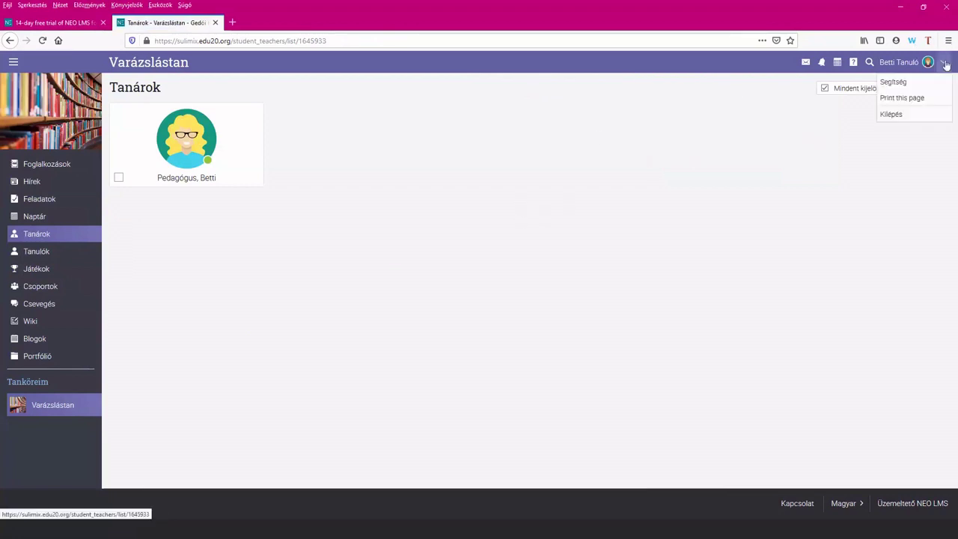
{"action": "left_click", "coordinate": [895, 114]}
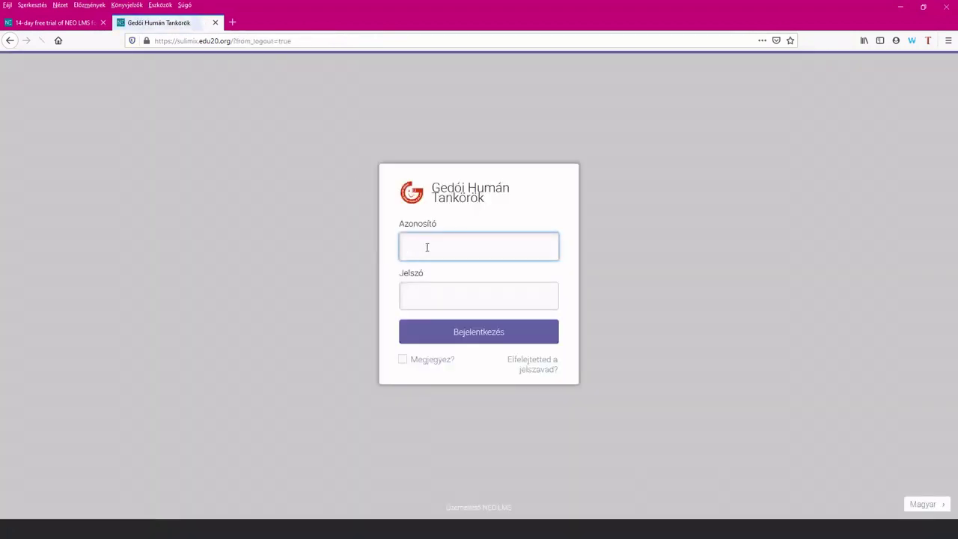
{"action": "left_click", "coordinate": [427, 247]}
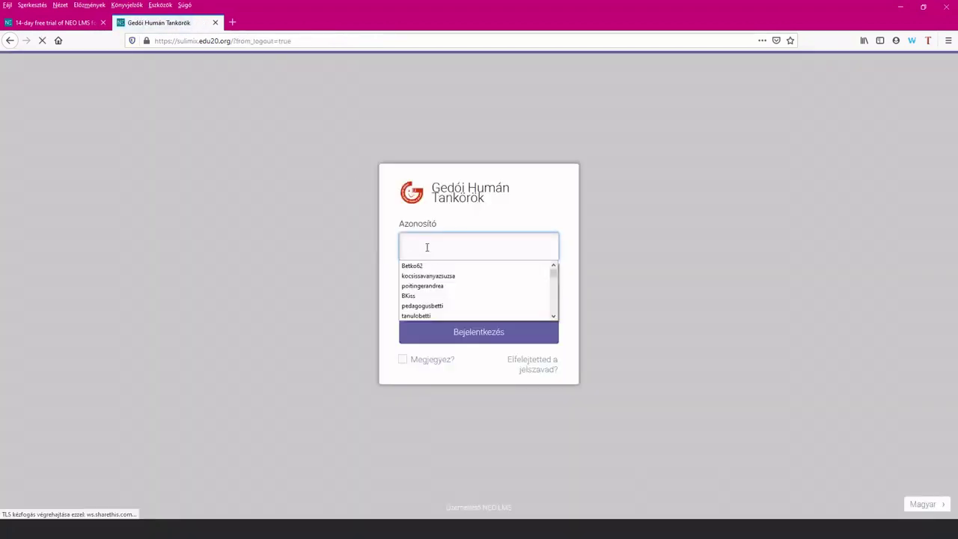
{"action": "left_click", "coordinate": [442, 306]}
{"action": "left_click", "coordinate": [435, 293]}
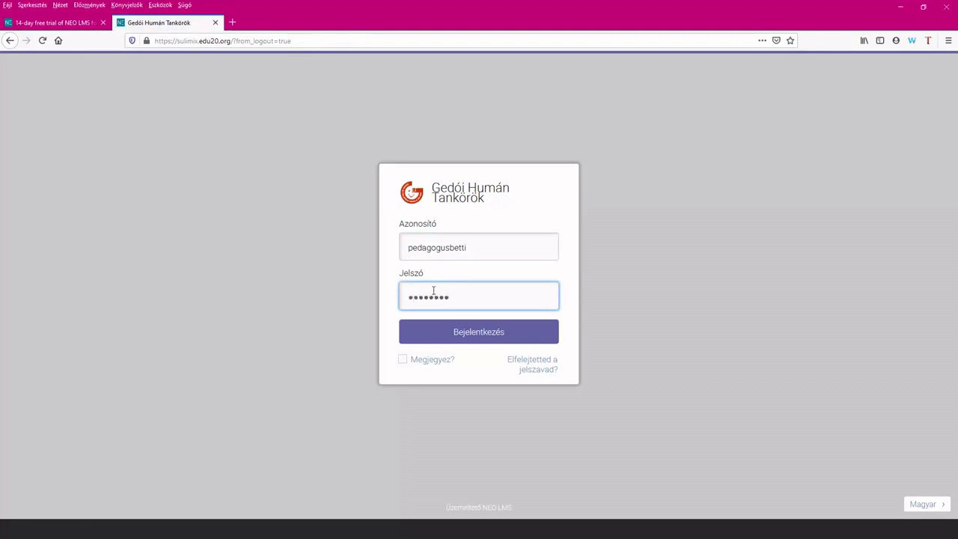
{"action": "left_click", "coordinate": [430, 333]}
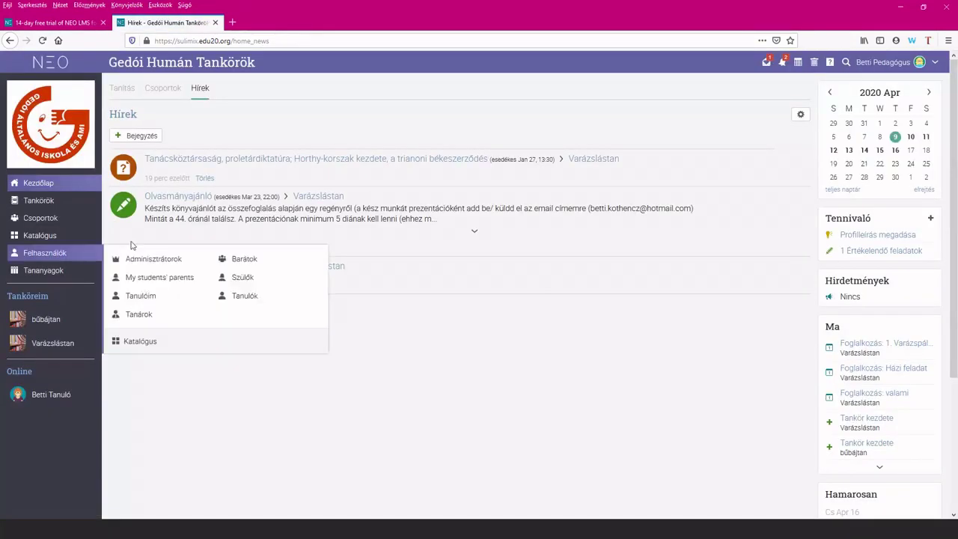
- Open the student's submission for Varázspálca készítése in the Varázslástan class for grading and view the submitted image
{"action": "mouse_move", "coordinate": [44, 216]}
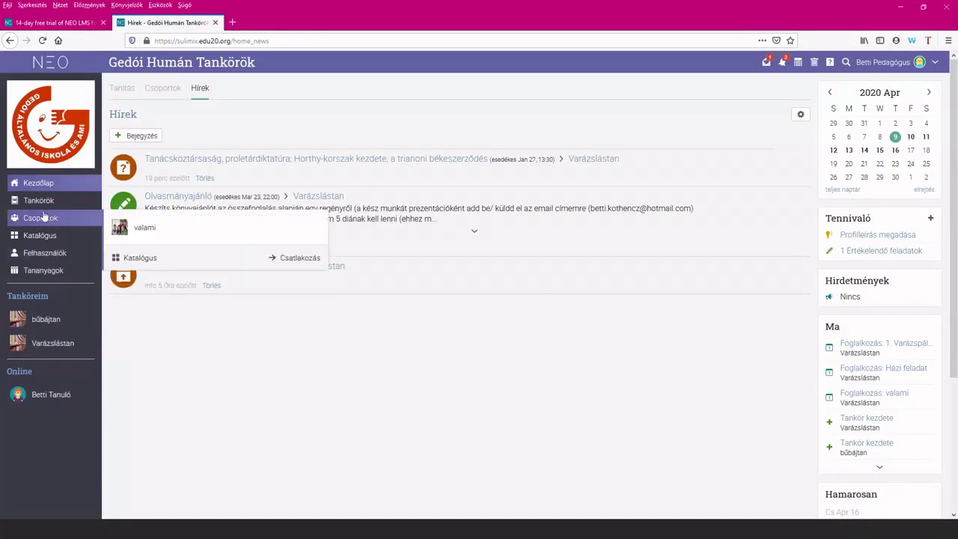
{"action": "left_click", "coordinate": [51, 344]}
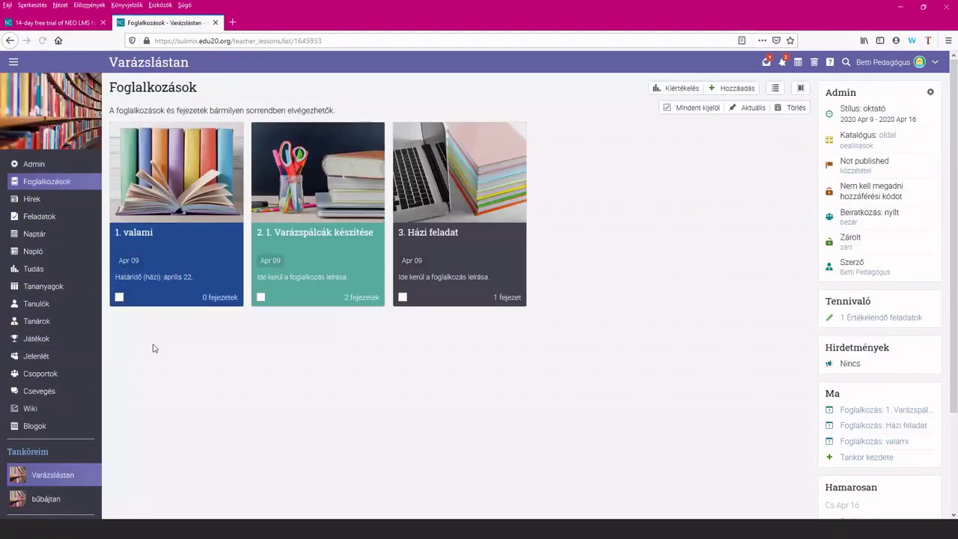
{"action": "left_click", "coordinate": [58, 217]}
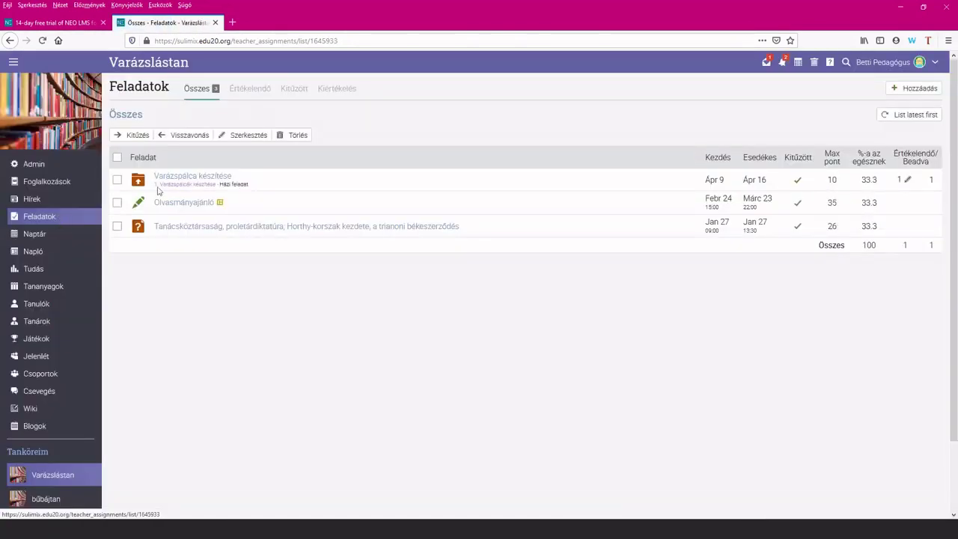
{"action": "left_click", "coordinate": [178, 182]}
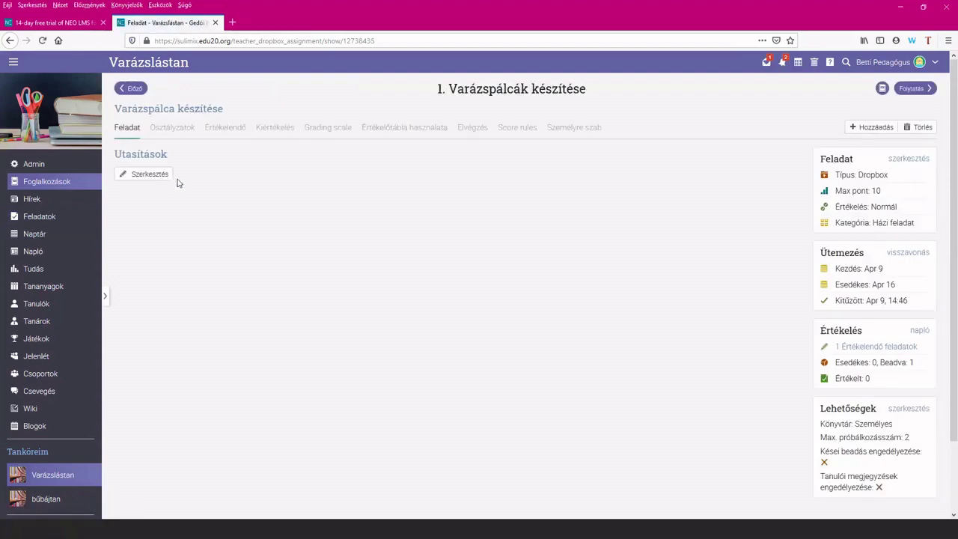
{"action": "left_click", "coordinate": [187, 128]}
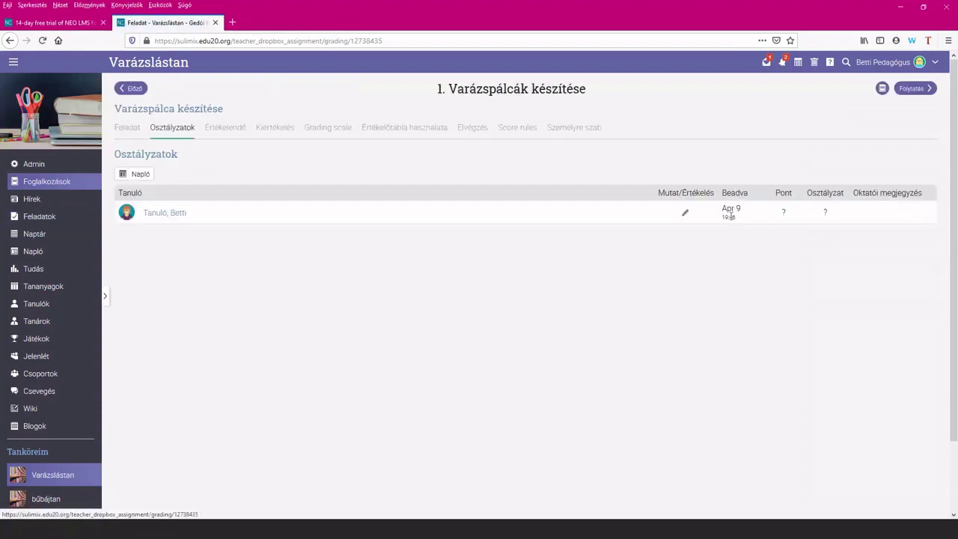
{"action": "left_click", "coordinate": [685, 217]}
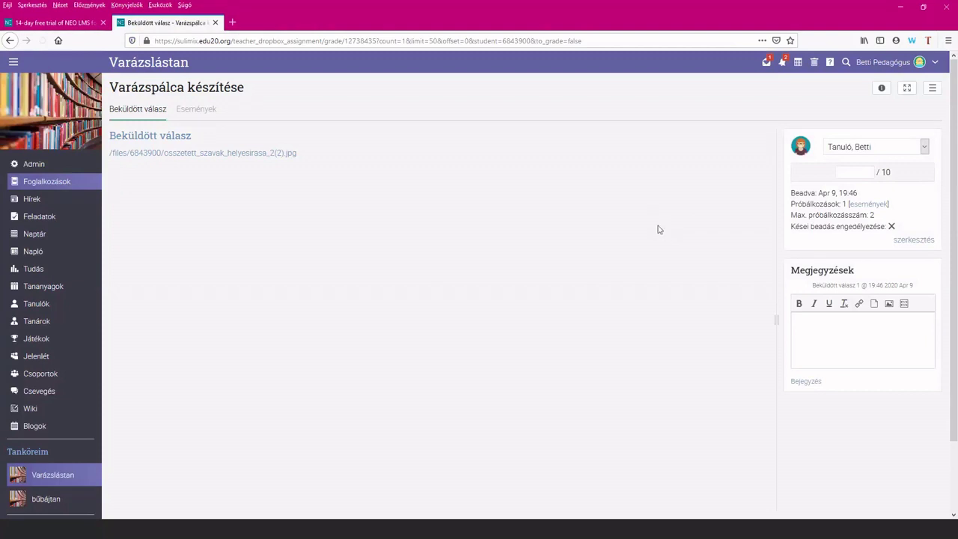
{"action": "left_click", "coordinate": [174, 154]}
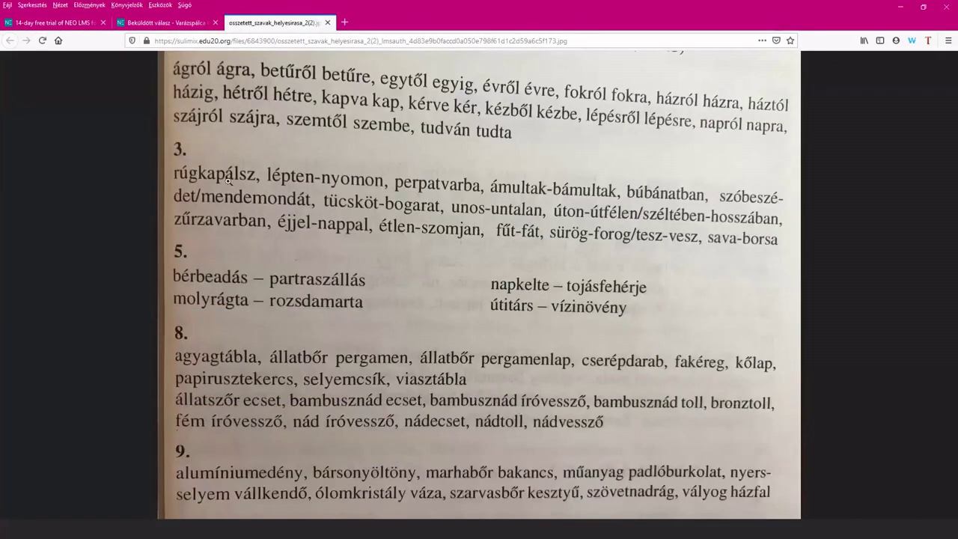
{"action": "left_click", "coordinate": [327, 23]}
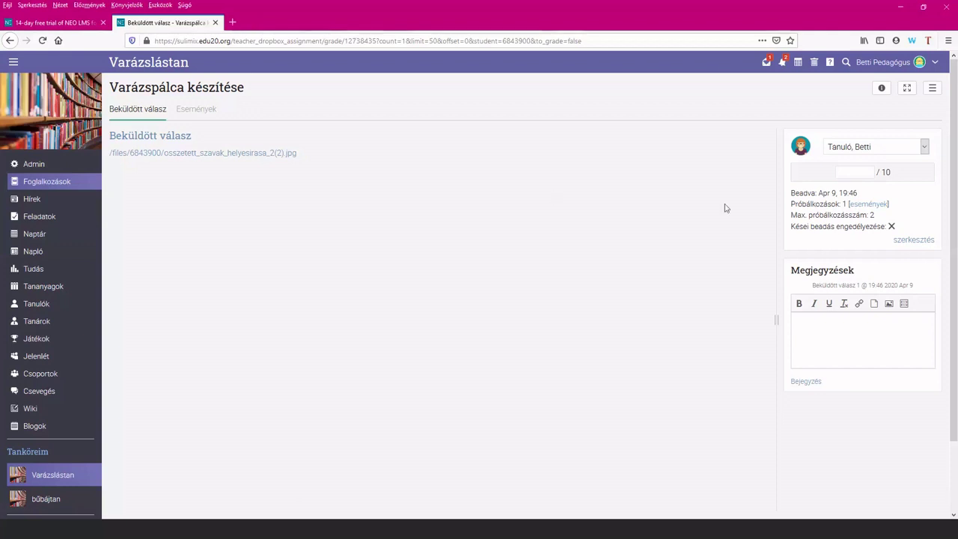
- Grade the submission with 8 points, post the comment "Ügyes voltál.", and view the submission's event history
{"action": "left_click", "coordinate": [861, 172]}
{"action": "type", "text": "8"}
{"action": "left_click", "coordinate": [932, 174]}
{"action": "left_click", "coordinate": [866, 177]}
{"action": "left_click", "coordinate": [819, 355]}
{"action": "type", "text": "Ügyes voltál!"}
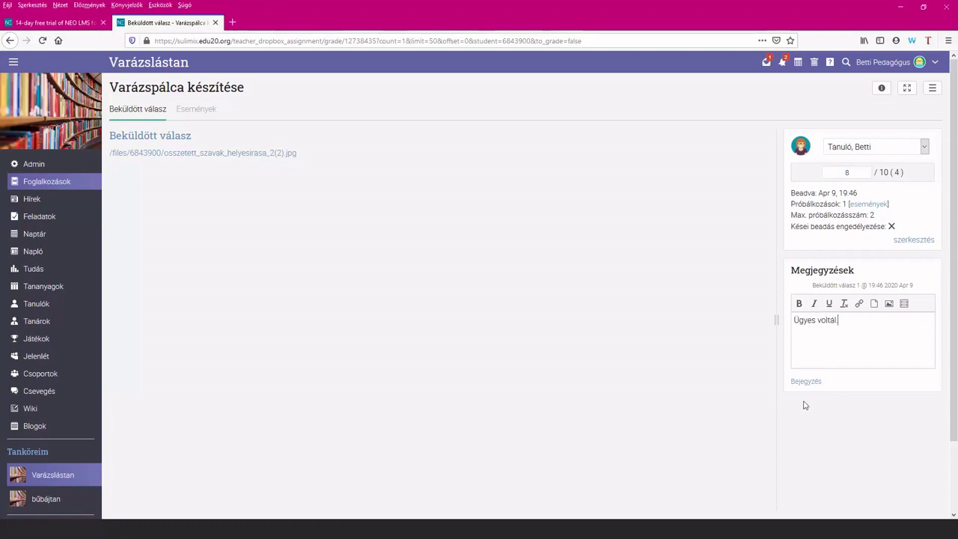
{"action": "left_click", "coordinate": [806, 382]}
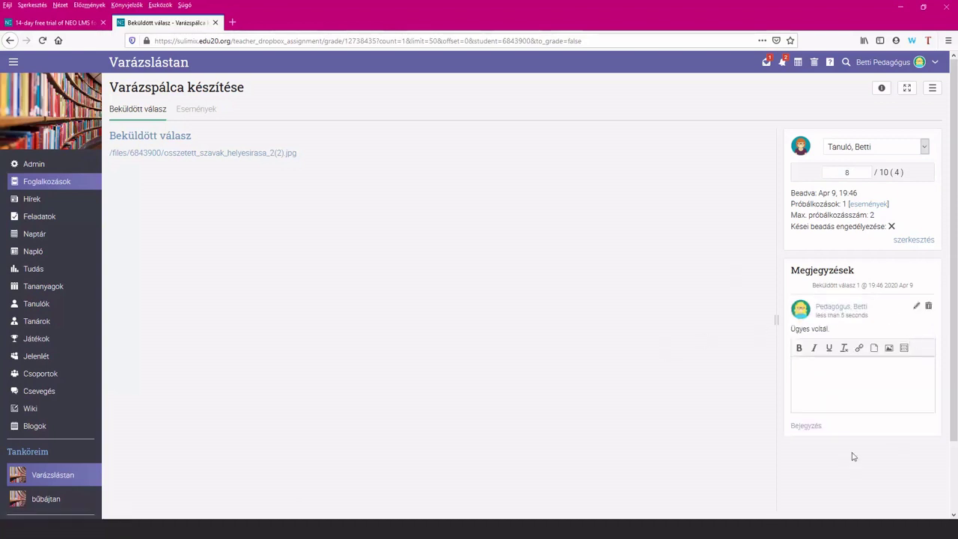
{"action": "left_click", "coordinate": [203, 114]}
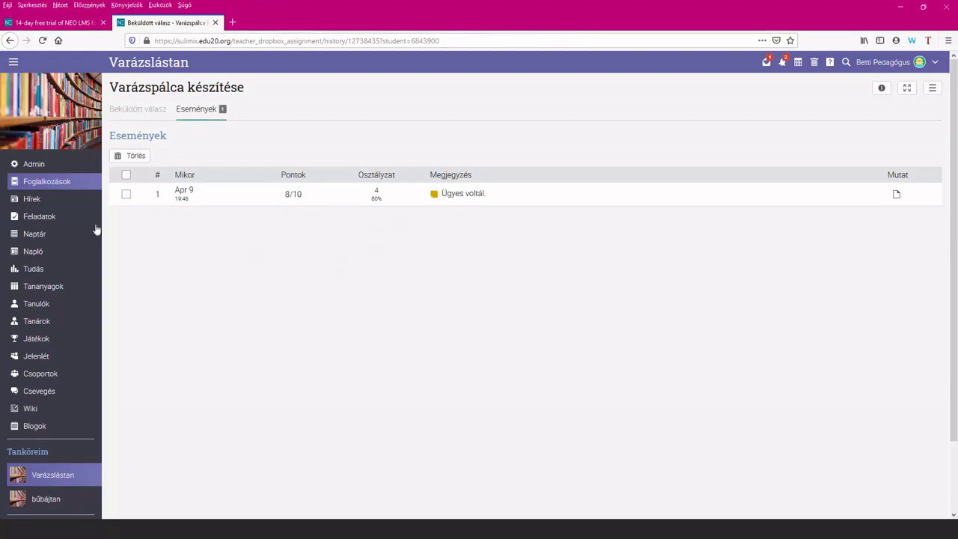
- Open the Varázslástan class gradebook, and read the student's message with the subject "házi"
{"action": "left_click", "coordinate": [43, 256]}
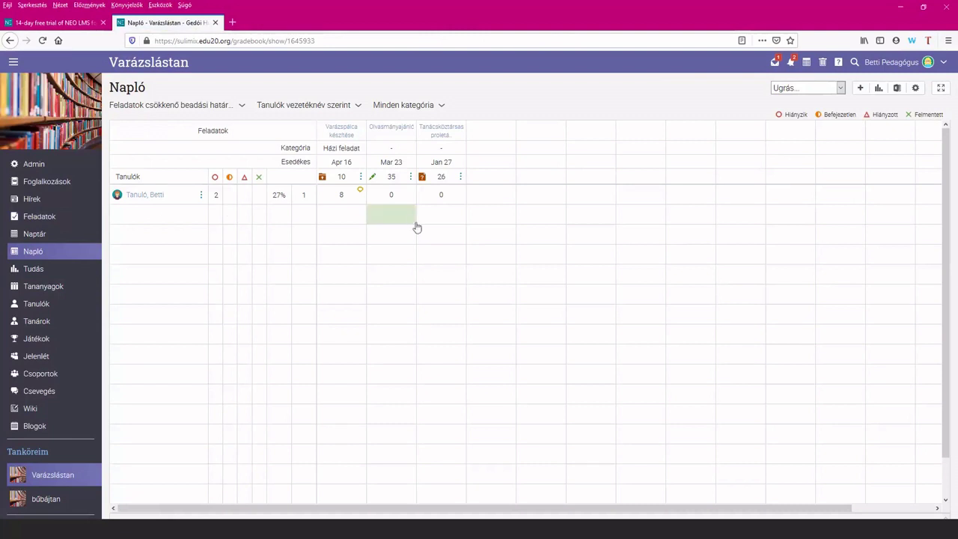
{"action": "mouse_move", "coordinate": [359, 196]}
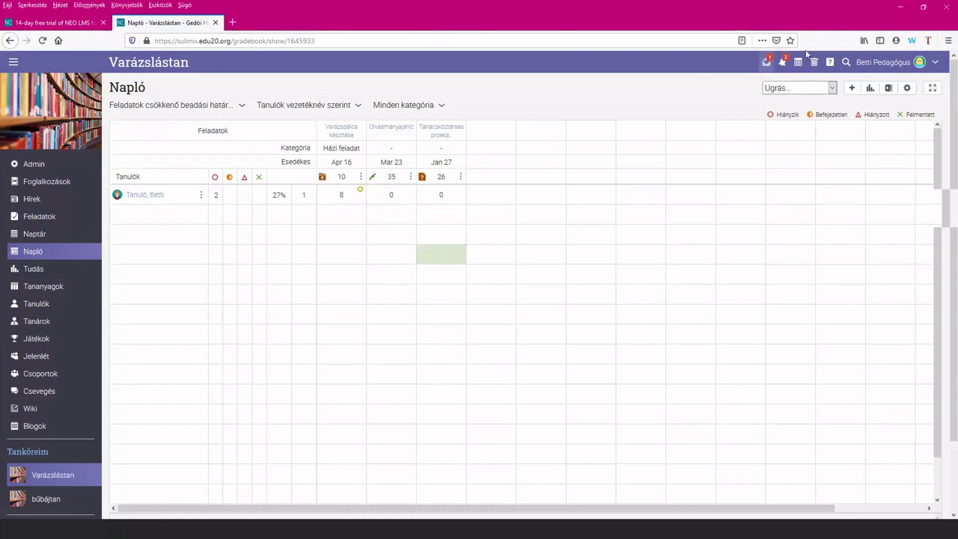
{"action": "left_click", "coordinate": [767, 64]}
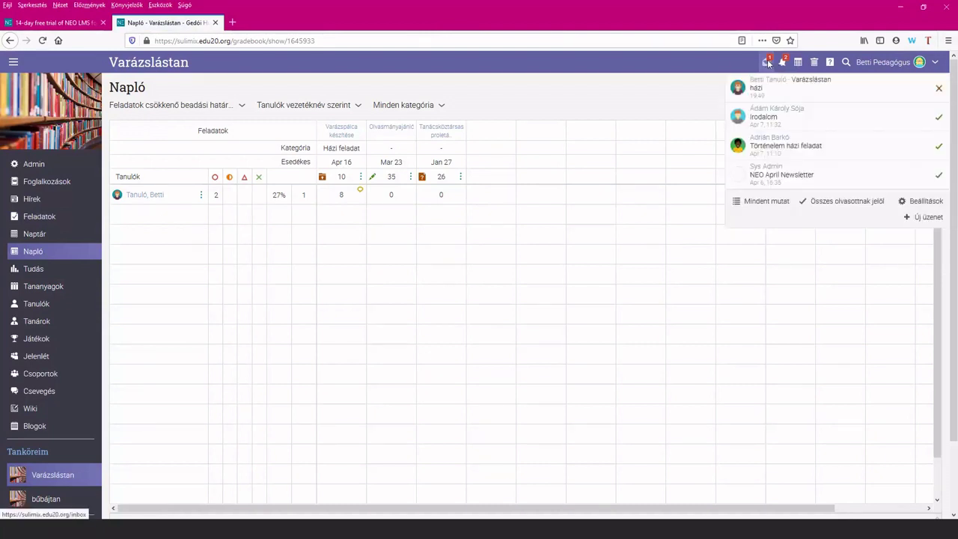
{"action": "left_click", "coordinate": [773, 89]}
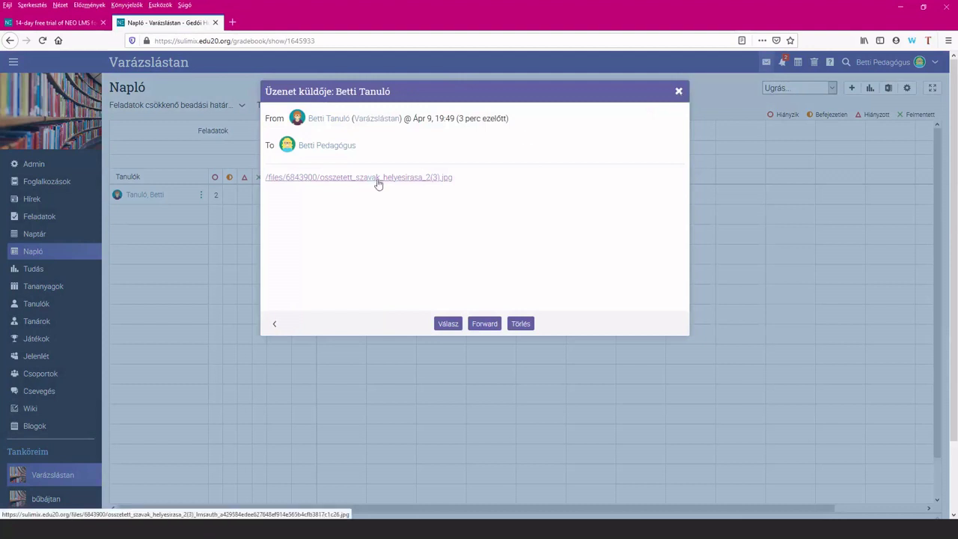
{"action": "left_click", "coordinate": [679, 91]}
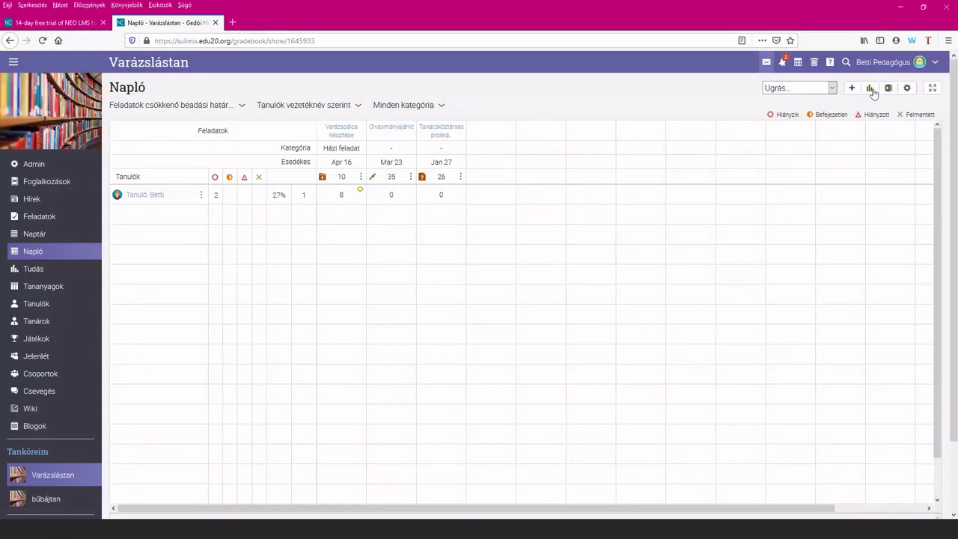
- View the gradebook's evaluation charts, including the grade distribution
{"action": "left_click", "coordinate": [870, 89]}
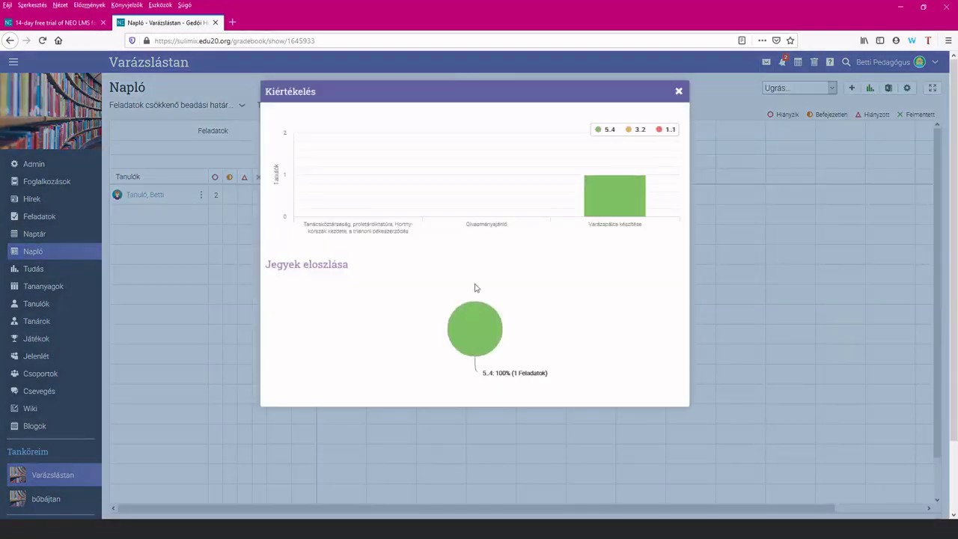
{"action": "left_click", "coordinate": [679, 92]}
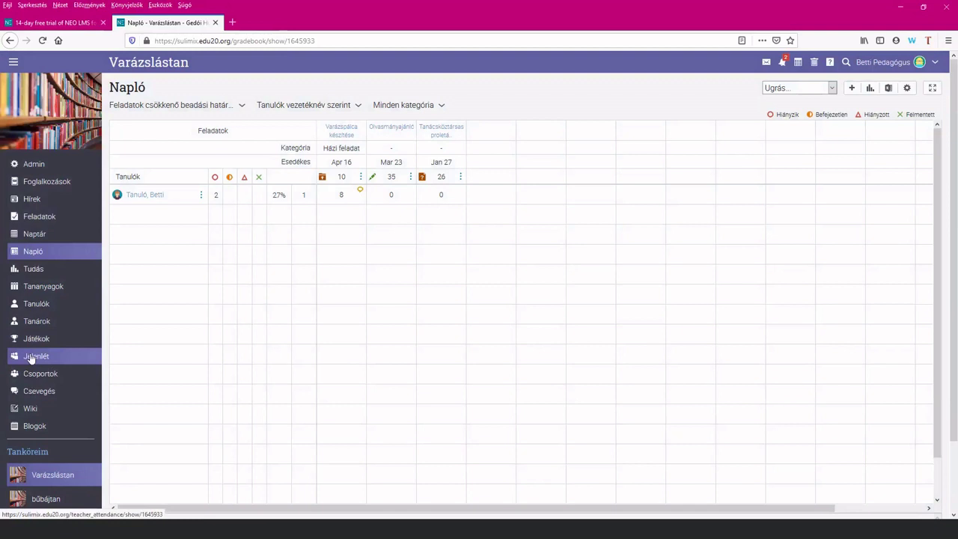
- Add a new attendance session to the class, starting 2020 Apr 09 19:52 and ending 2020 Apr 09 23:00
{"action": "left_click", "coordinate": [32, 359]}
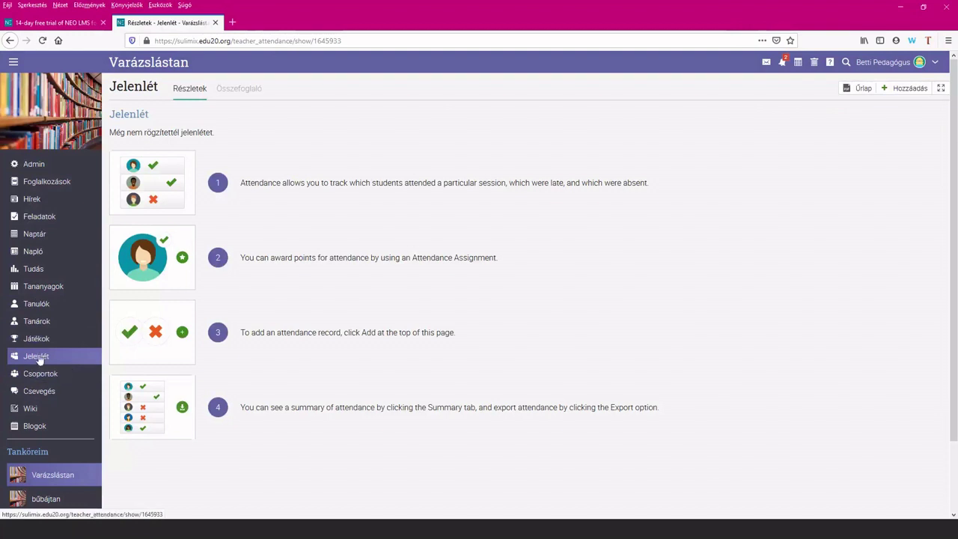
{"action": "left_click", "coordinate": [908, 92]}
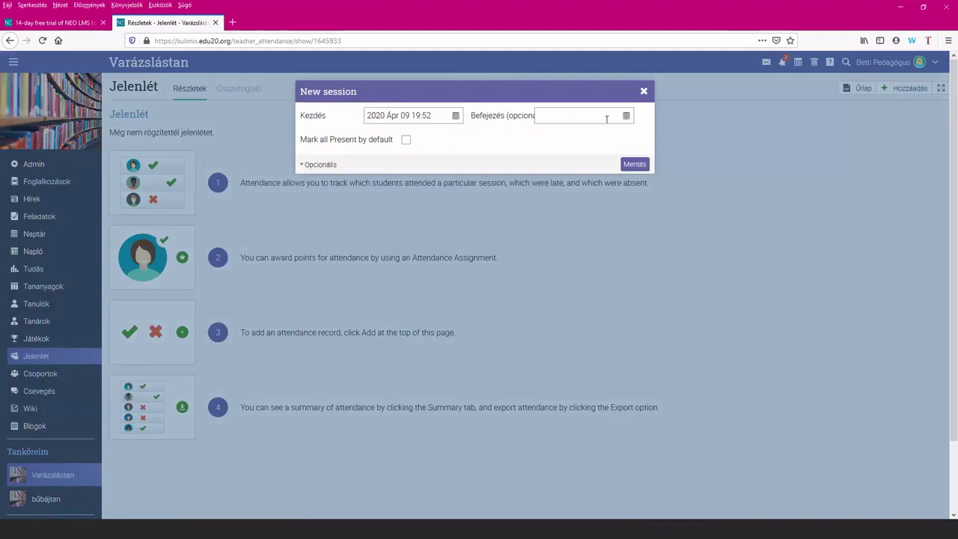
{"action": "left_click", "coordinate": [606, 116]}
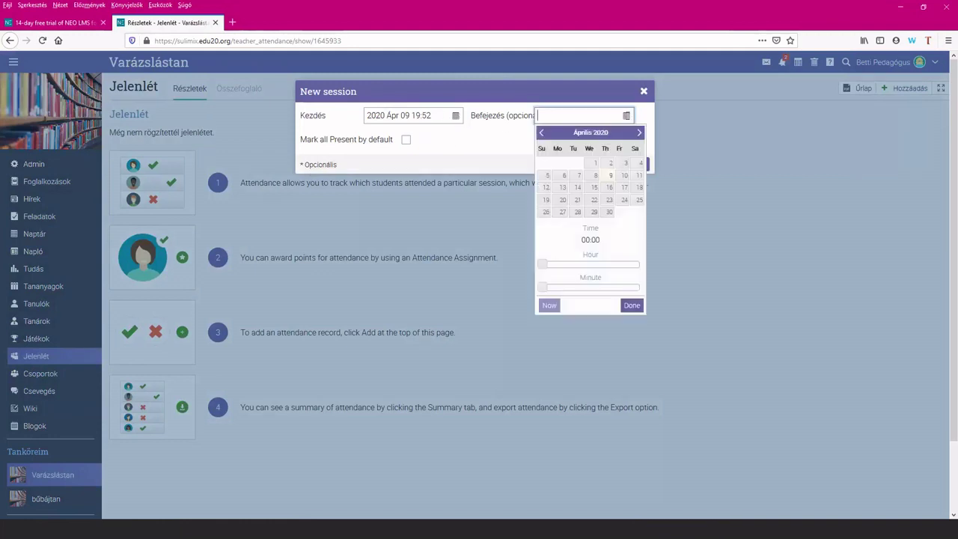
{"action": "left_click", "coordinate": [608, 176]}
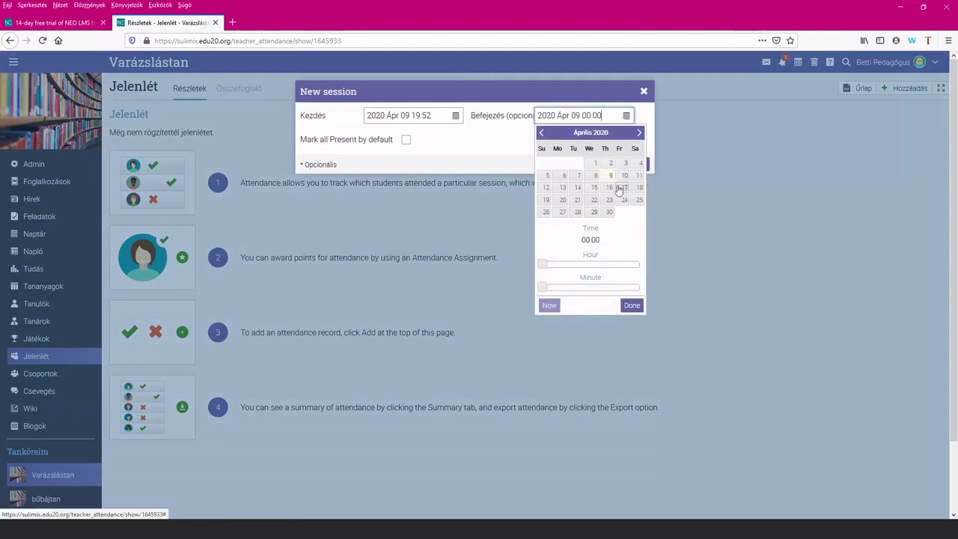
{"action": "left_click_drag", "start_coordinate": [544, 265], "coordinate": [652, 267]}
{"action": "left_click", "coordinate": [632, 306]}
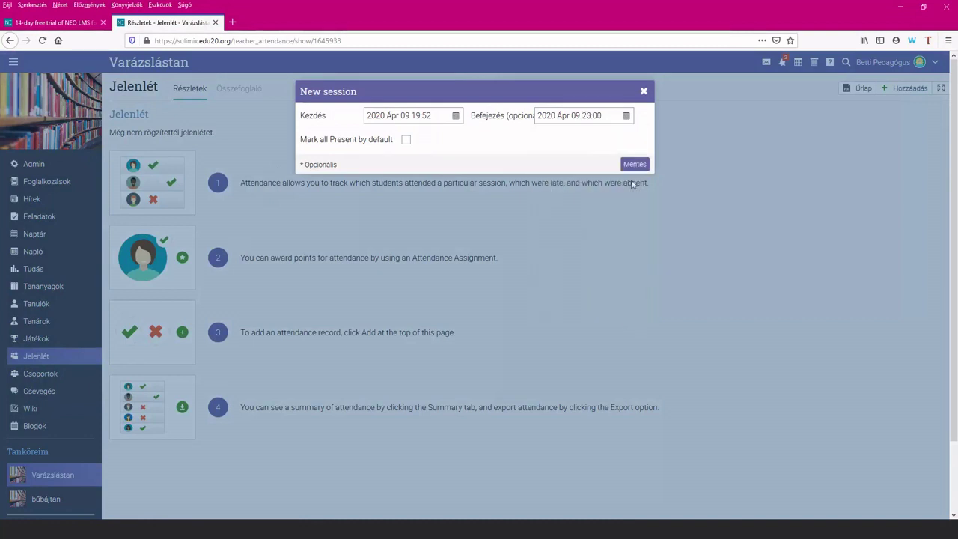
{"action": "left_click", "coordinate": [634, 168]}
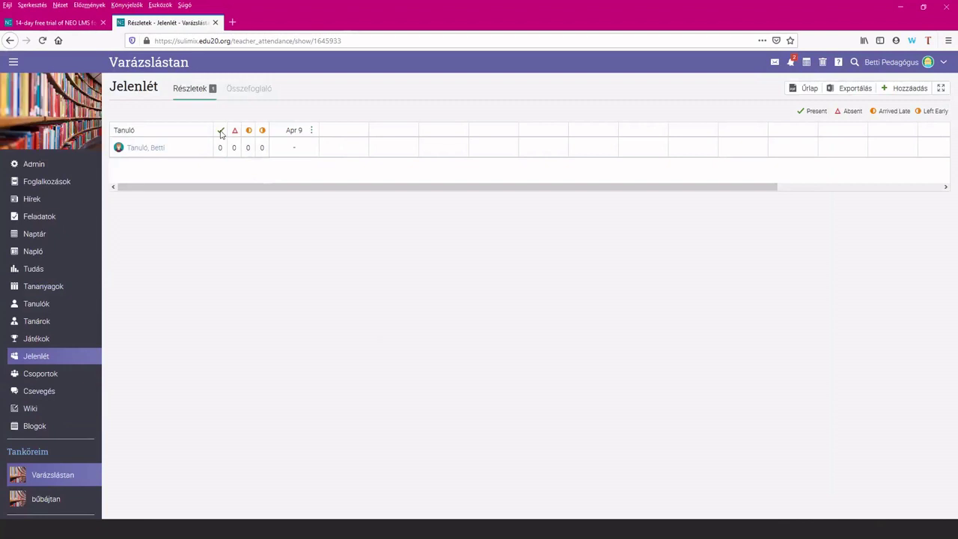
- Mark the student as Left Early for the Apr 9 attendance session
{"action": "left_click", "coordinate": [301, 152]}
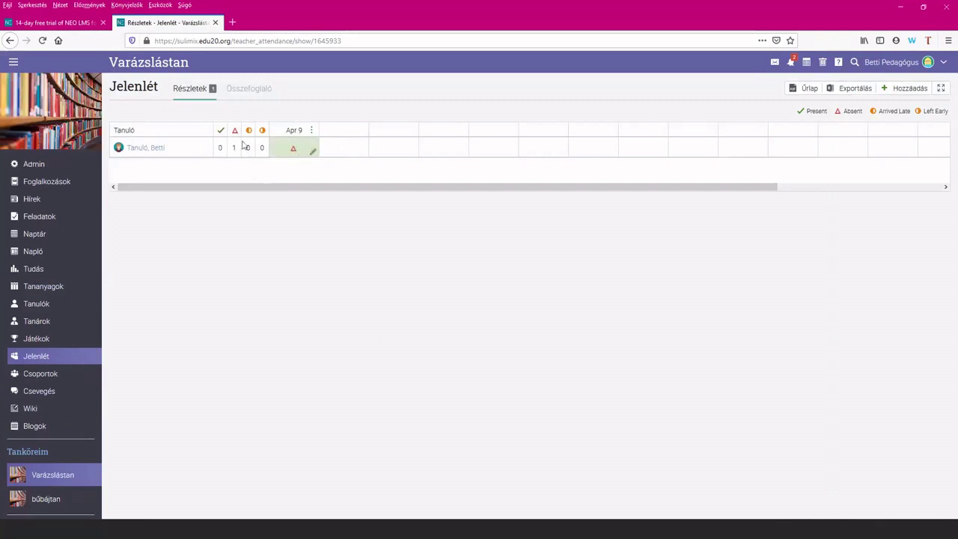
{"action": "left_click", "coordinate": [300, 155]}
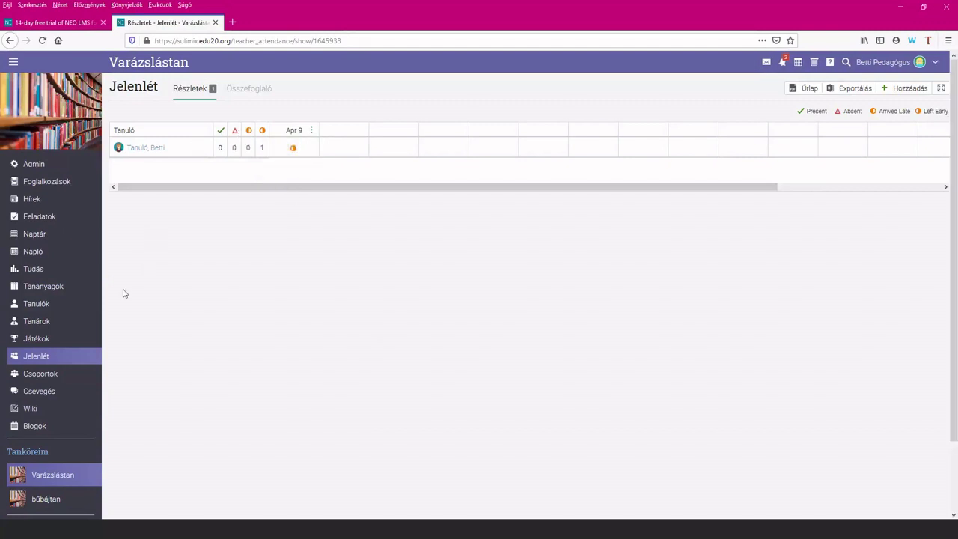
{"action": "scroll", "coordinate": [69, 314], "scroll_direction": "down", "scroll_amount": 2}
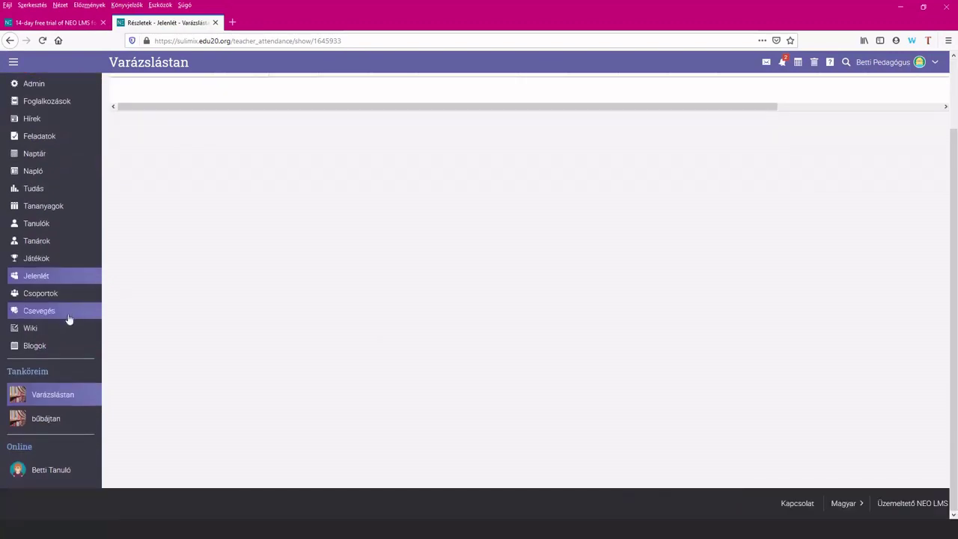
{"action": "scroll", "coordinate": [55, 325], "scroll_direction": "up", "scroll_amount": 2}
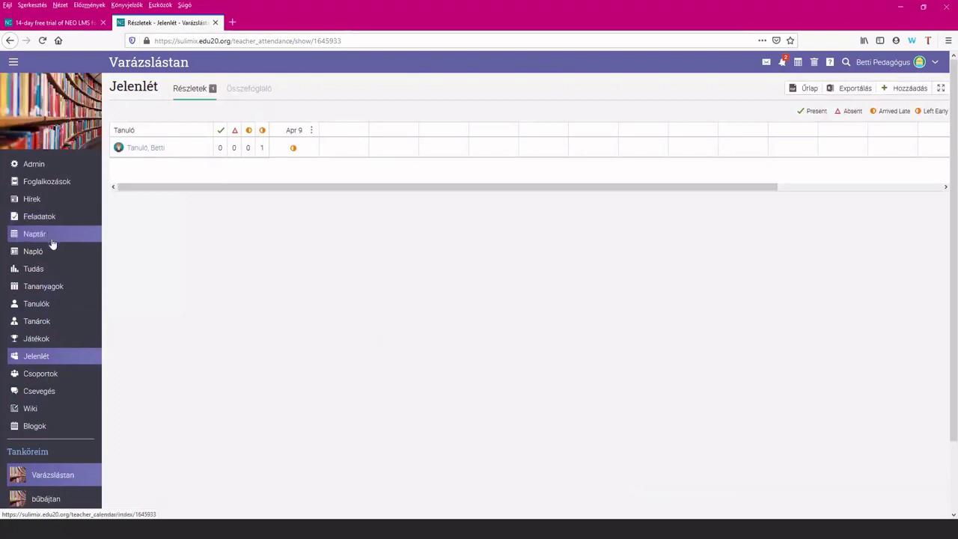
{"action": "scroll", "coordinate": [52, 247], "scroll_direction": "down", "scroll_amount": 2}
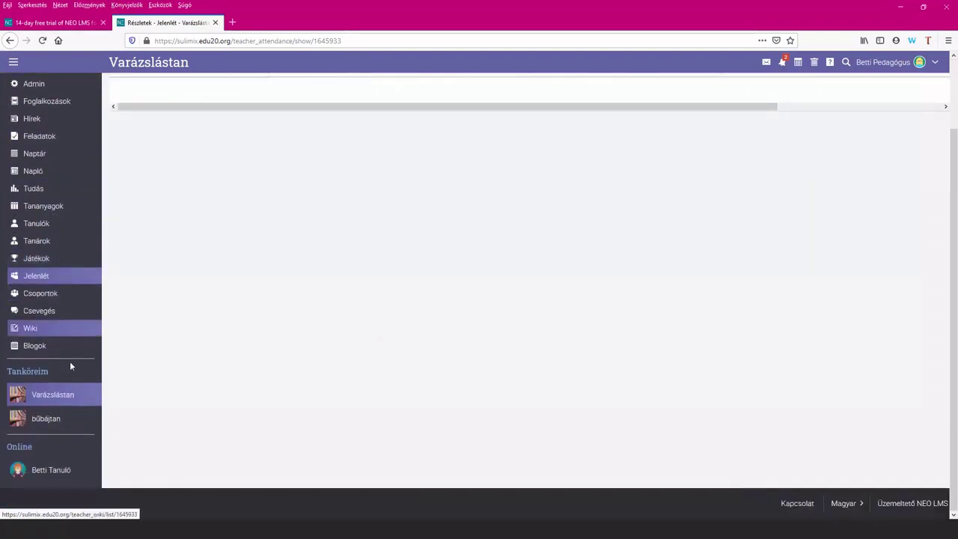
{"action": "scroll", "coordinate": [69, 361], "scroll_direction": "up", "scroll_amount": 2}
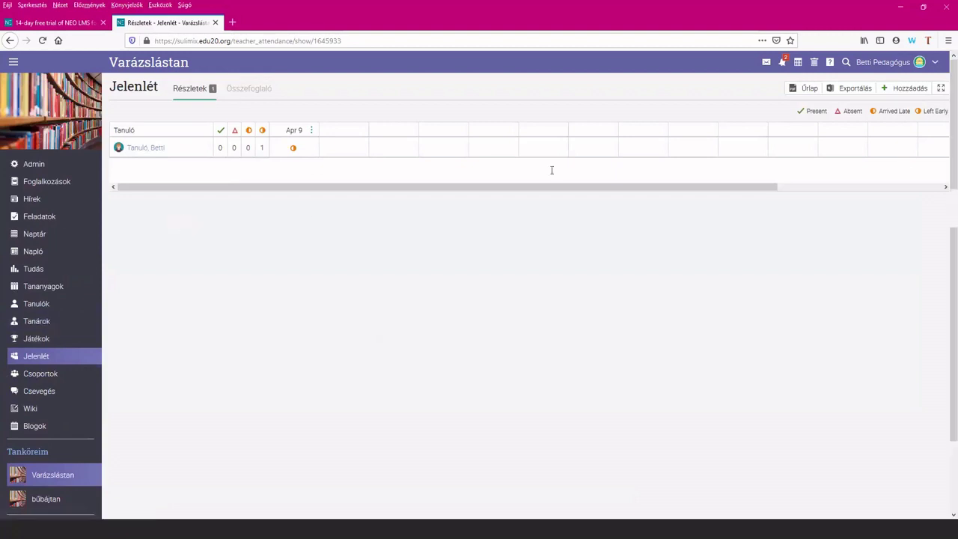
- Log out of the teacher account and try to log back in with the teacher's username and account password
{"action": "left_click", "coordinate": [936, 64]}
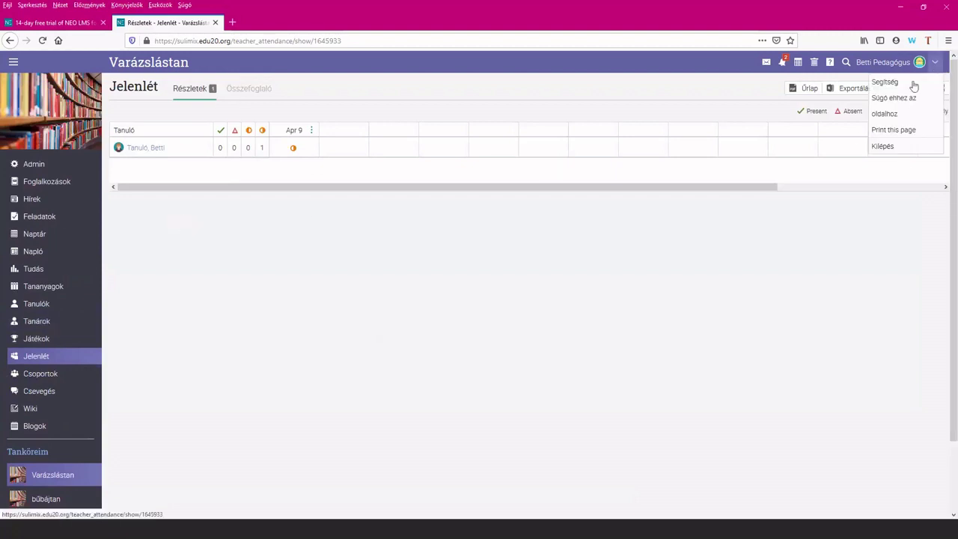
{"action": "left_click", "coordinate": [899, 149]}
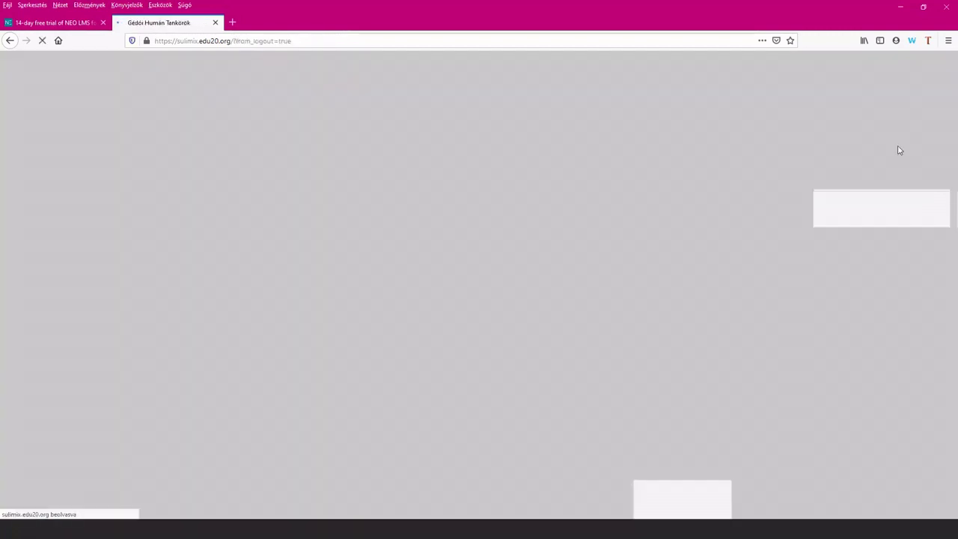
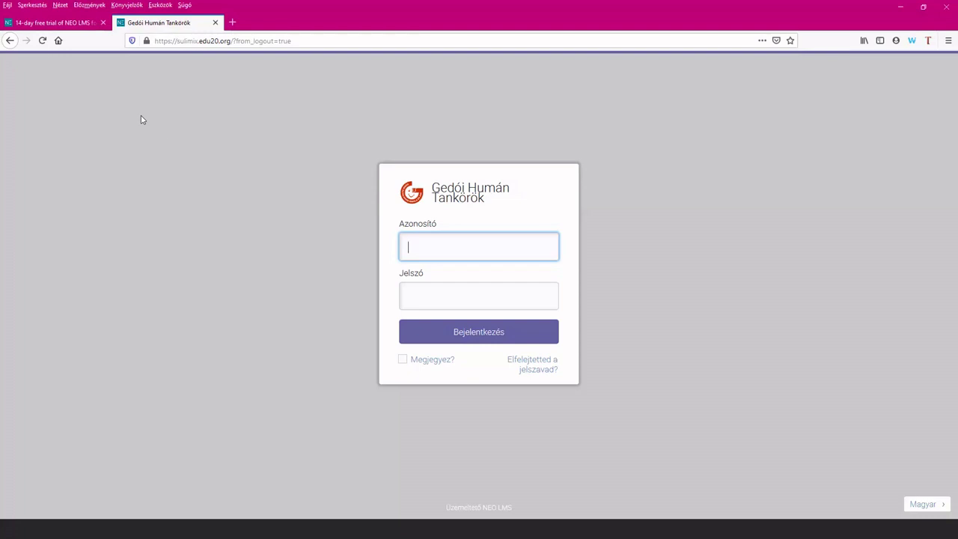
{"action": "left_click", "coordinate": [424, 244]}
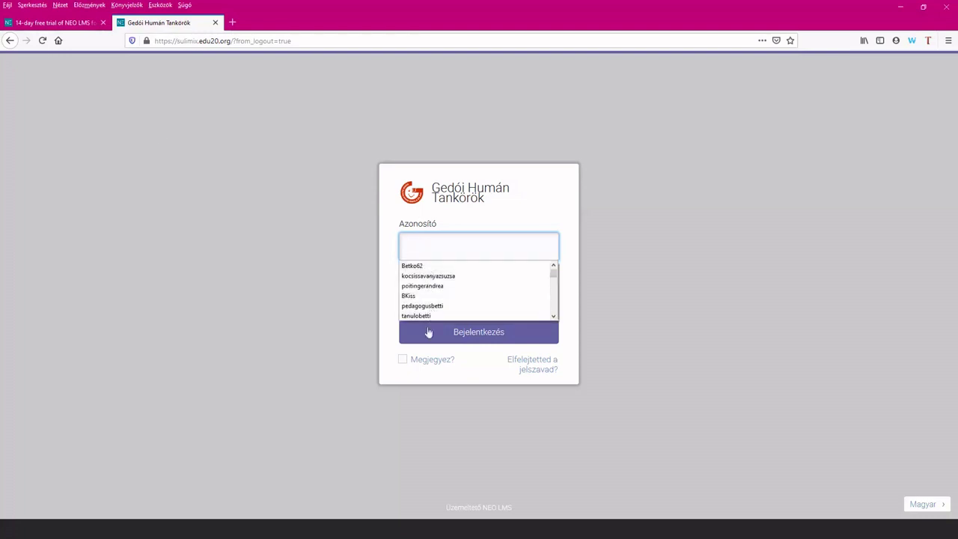
{"action": "left_click", "coordinate": [435, 307]}
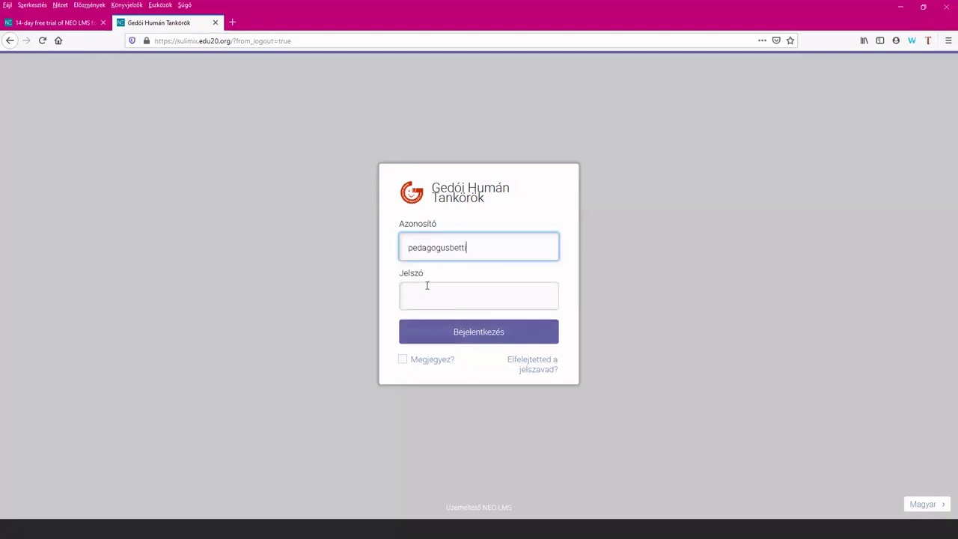
{"action": "left_click", "coordinate": [432, 285]}
{"action": "type", "text": "•••••"}
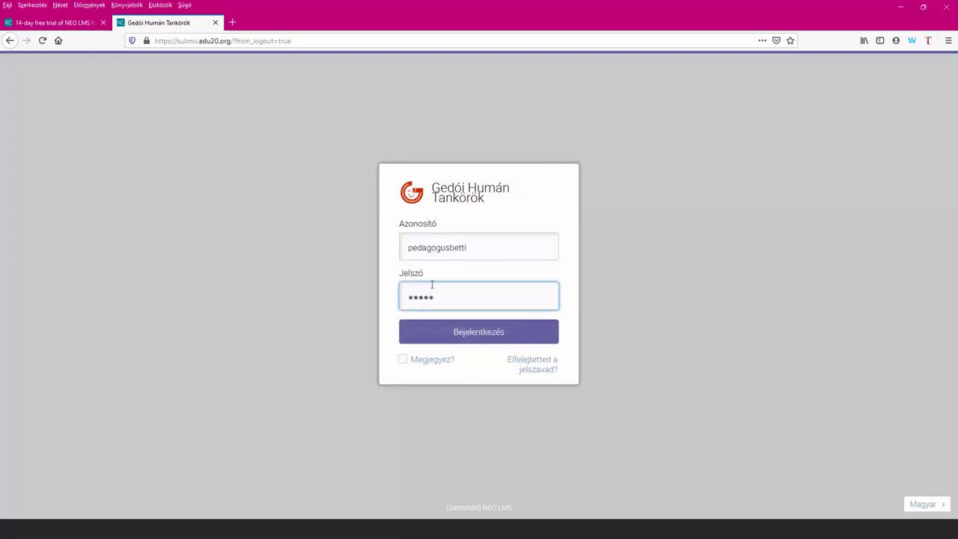
{"action": "type", "text": "•"}
{"action": "left_click", "coordinate": [456, 332]}
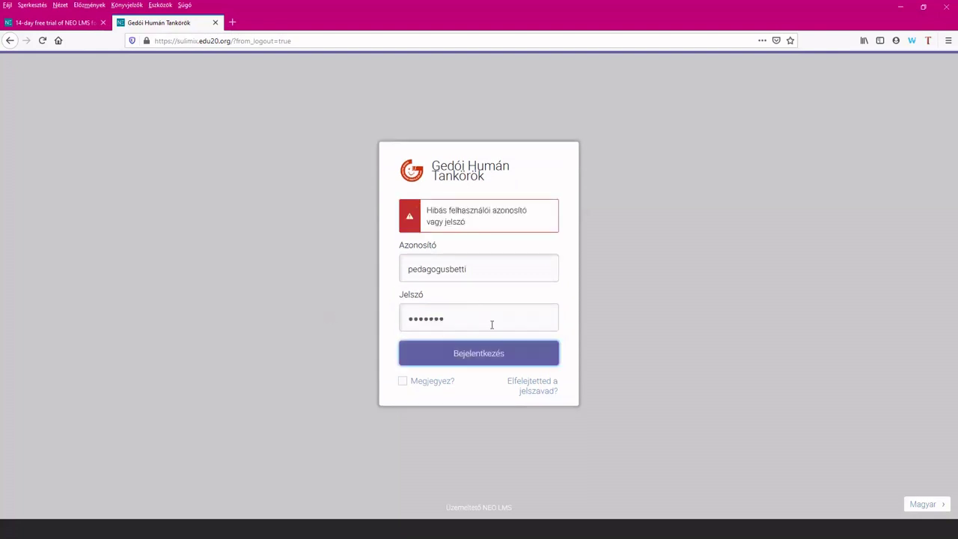
- Replace the entered account password and log in to the teacher account
{"action": "double_click", "coordinate": [491, 322]}
{"action": "key", "text": "BackSpace"}
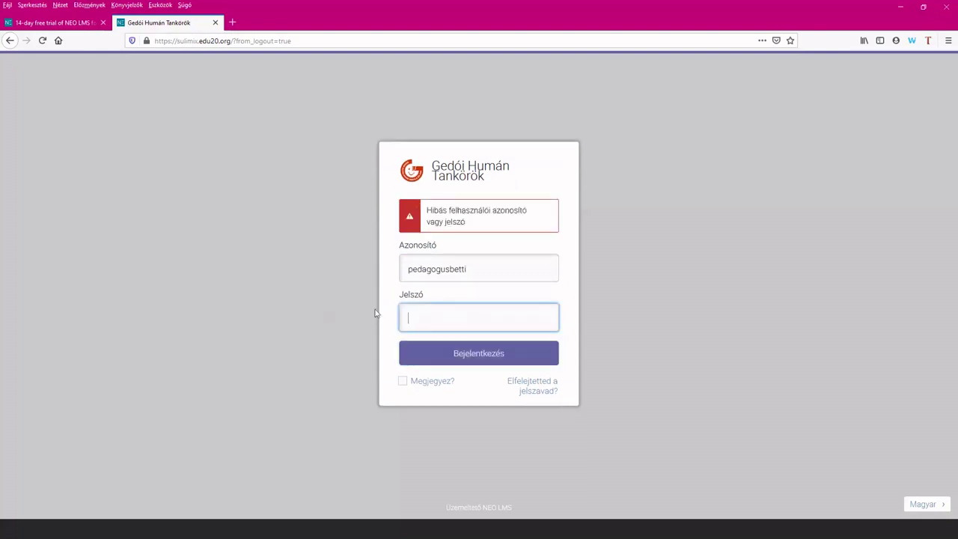
{"action": "type", "text": "••••••••"}
{"action": "left_click", "coordinate": [418, 353]}
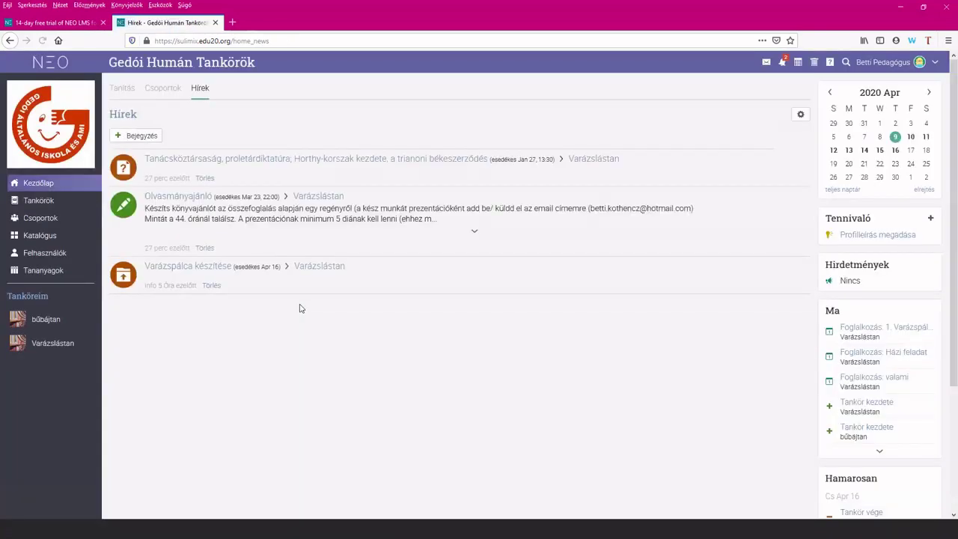
- Open the Varázslástan class, view the chapters of the Házi feladat lesson, and return to the lesson list
{"action": "left_click", "coordinate": [46, 345]}
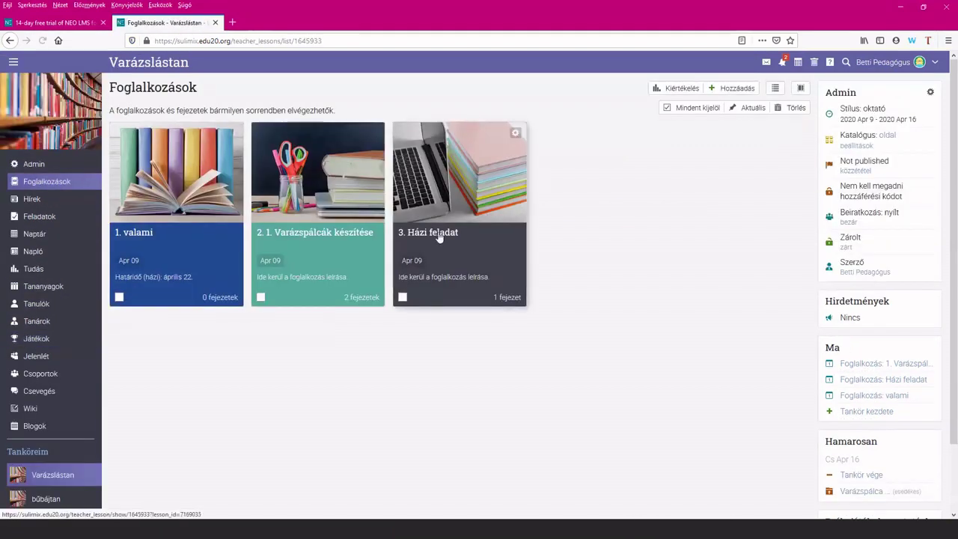
{"action": "left_click", "coordinate": [440, 236]}
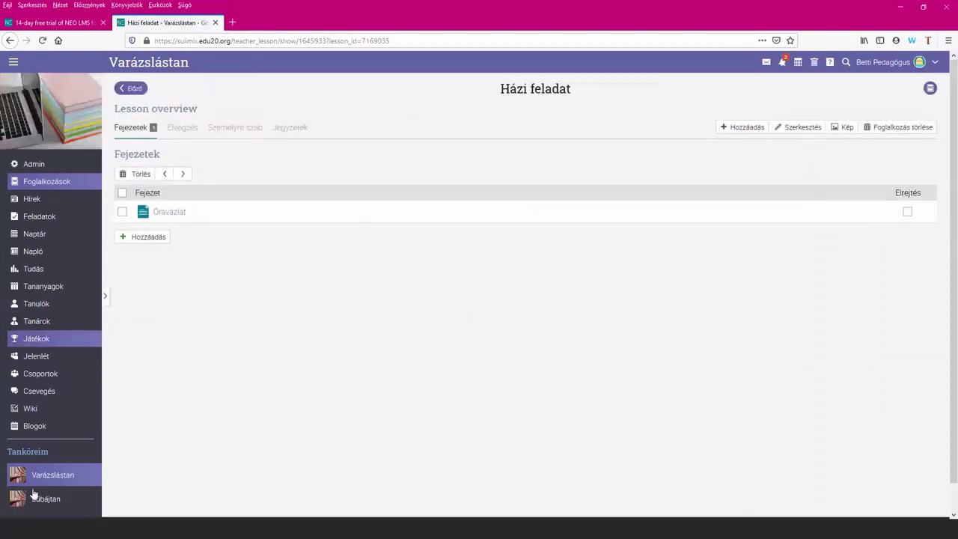
{"action": "key", "text": "alt+Left"}
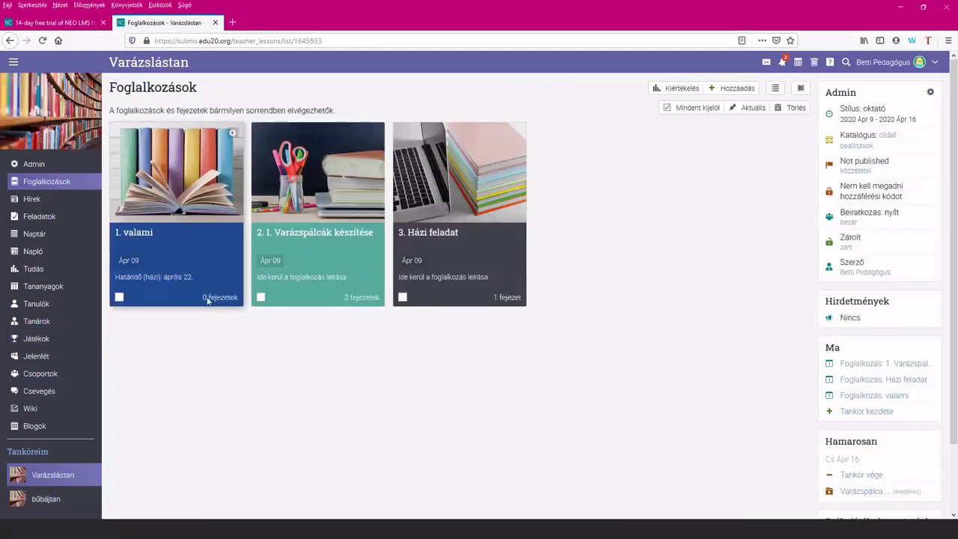
- Add a content page titled "Óravázlat" to the valami lesson
{"action": "left_click", "coordinate": [127, 237]}
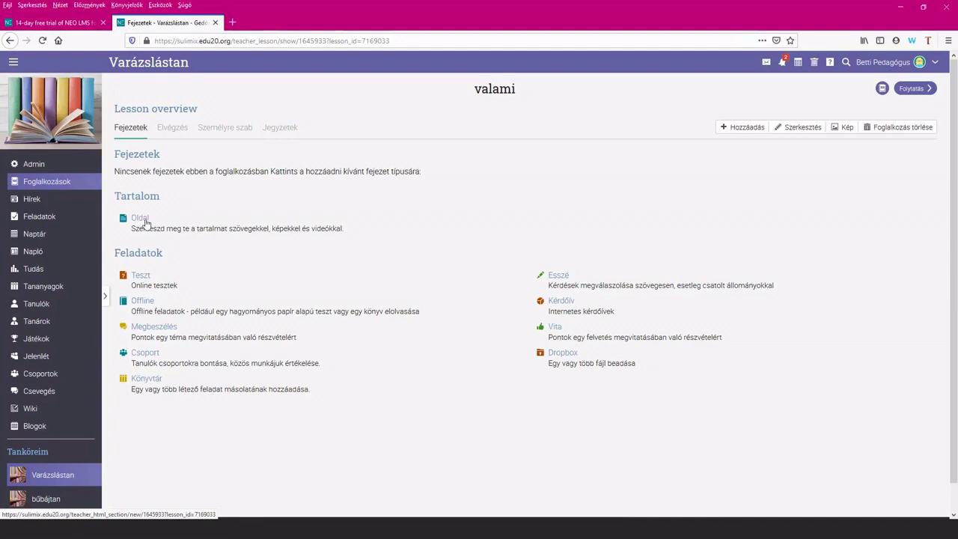
{"action": "left_click", "coordinate": [140, 218]}
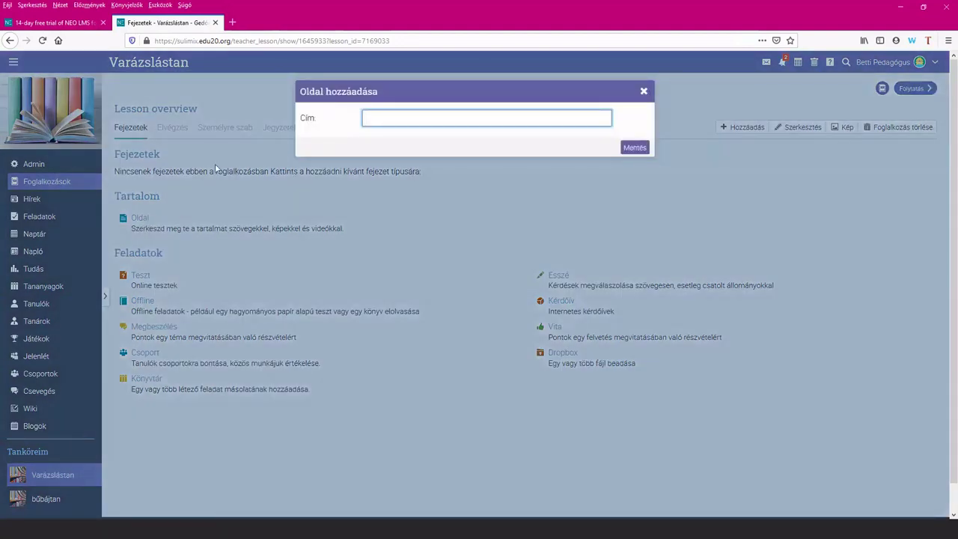
{"action": "left_click", "coordinate": [428, 122]}
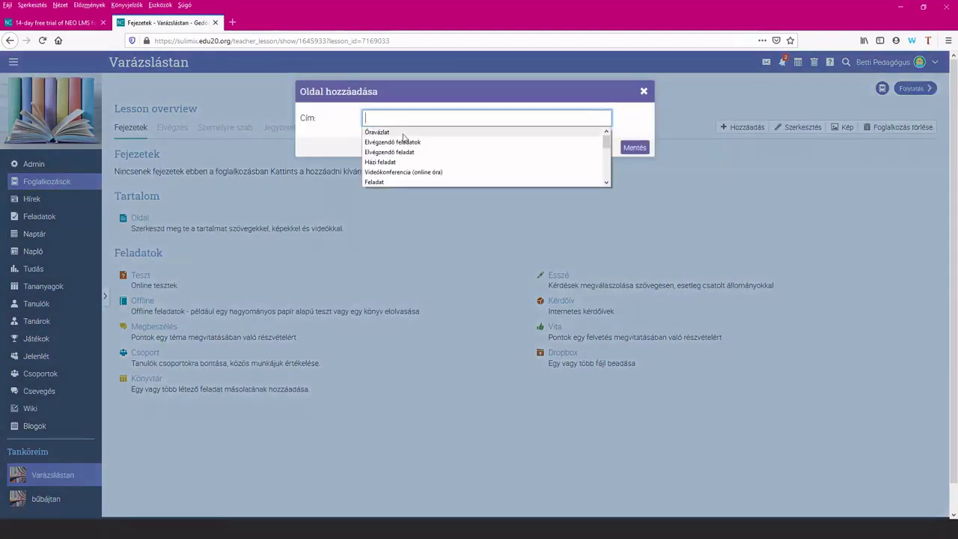
{"action": "left_click", "coordinate": [403, 133]}
{"action": "left_click", "coordinate": [635, 148]}
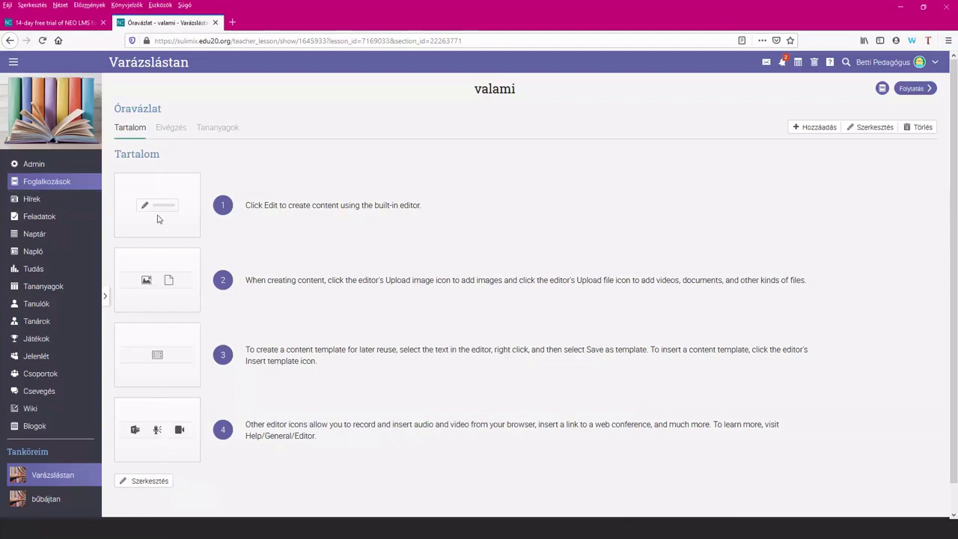
- Open the Óravázlat page for editing and view the file upload dialog's Tananyagok source, closing it without adding a file
{"action": "left_click", "coordinate": [166, 483]}
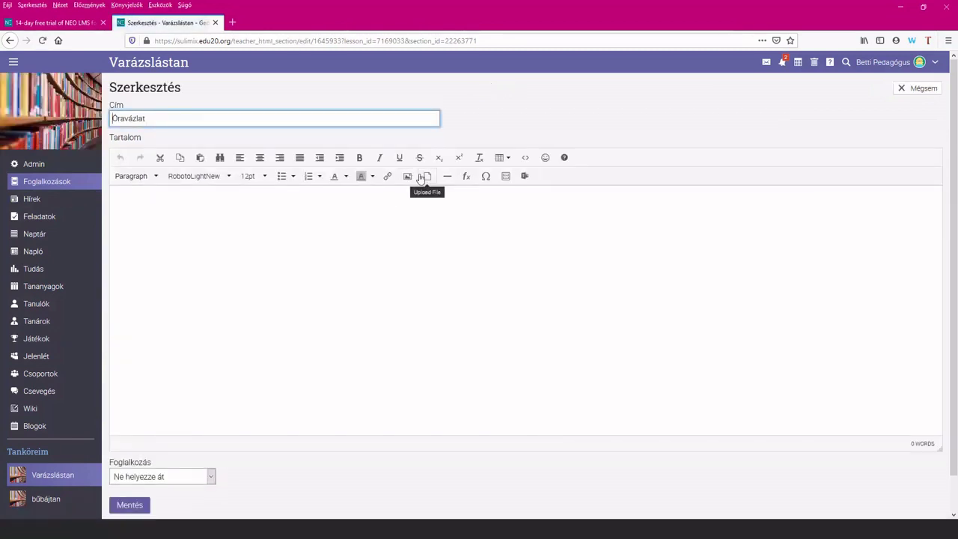
{"action": "left_click", "coordinate": [423, 176]}
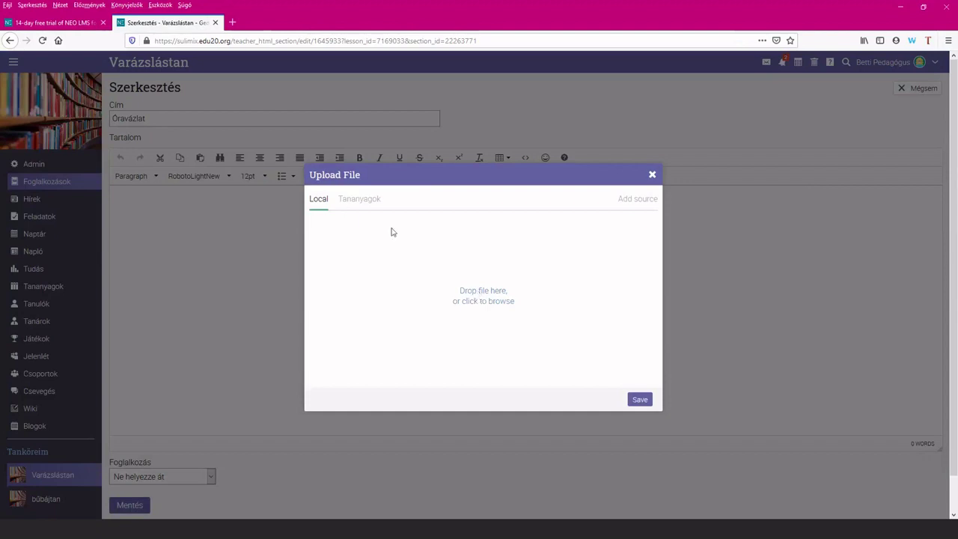
{"action": "left_click", "coordinate": [351, 208]}
{"action": "left_click", "coordinate": [491, 79]}
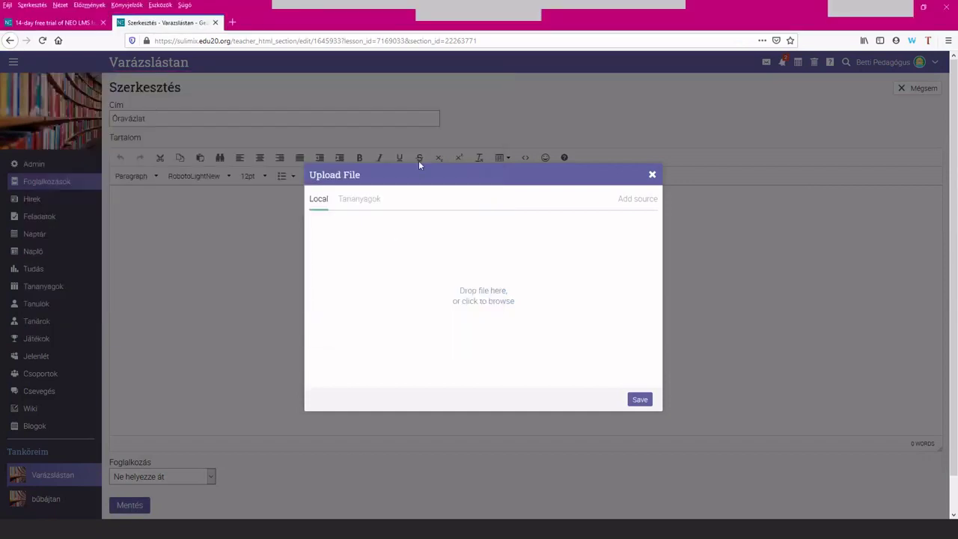
{"action": "left_click", "coordinate": [359, 198]}
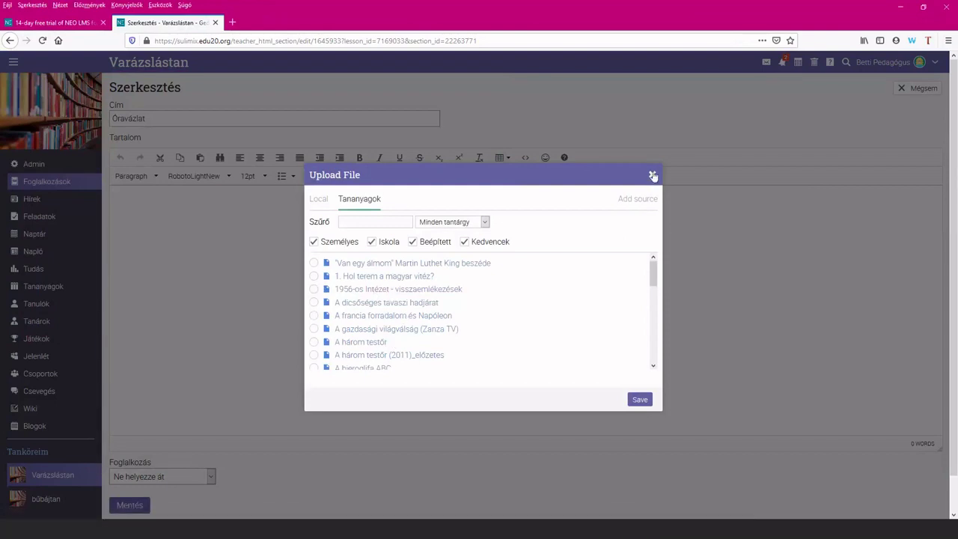
{"action": "left_click", "coordinate": [653, 175]}
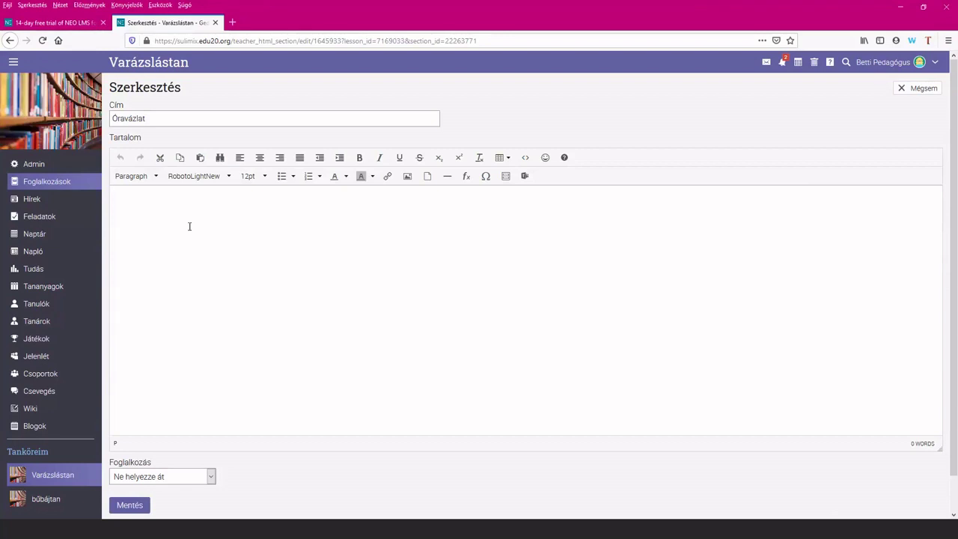
{"action": "left_click", "coordinate": [189, 226]}
- Open the class's Tananyagok section and browse the existing library resources in the Other category, closing the list without adding any
{"action": "left_click", "coordinate": [45, 291]}
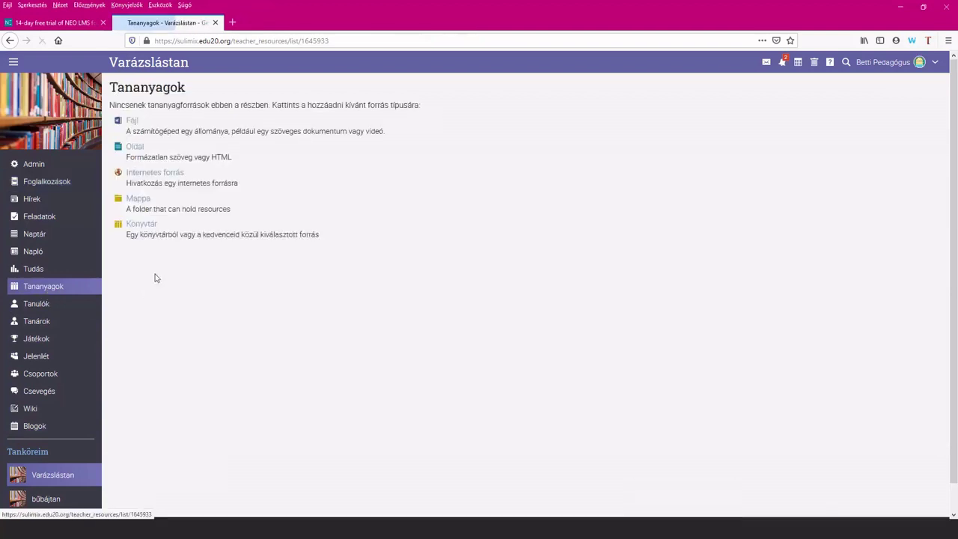
{"action": "left_click", "coordinate": [139, 225]}
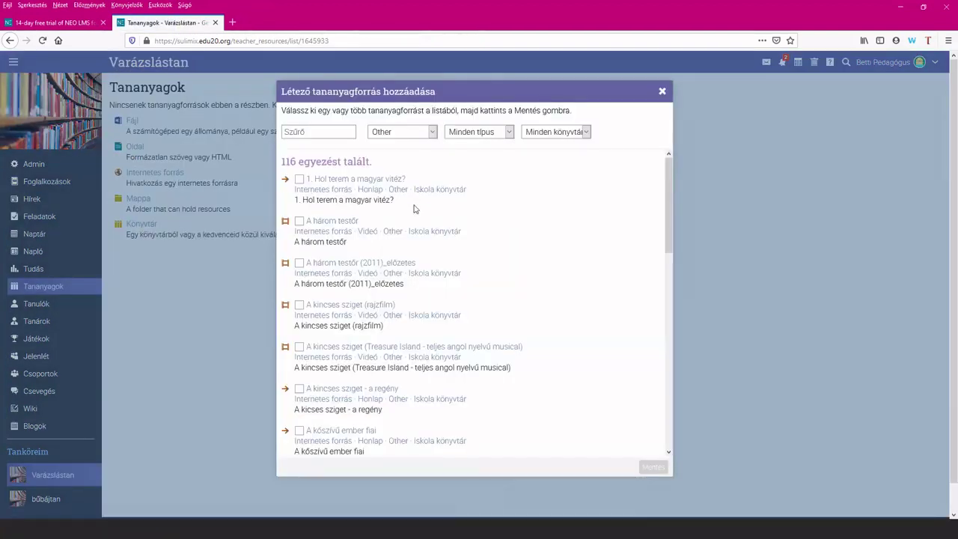
{"action": "scroll", "coordinate": [416, 209], "scroll_direction": "down", "scroll_amount": 10}
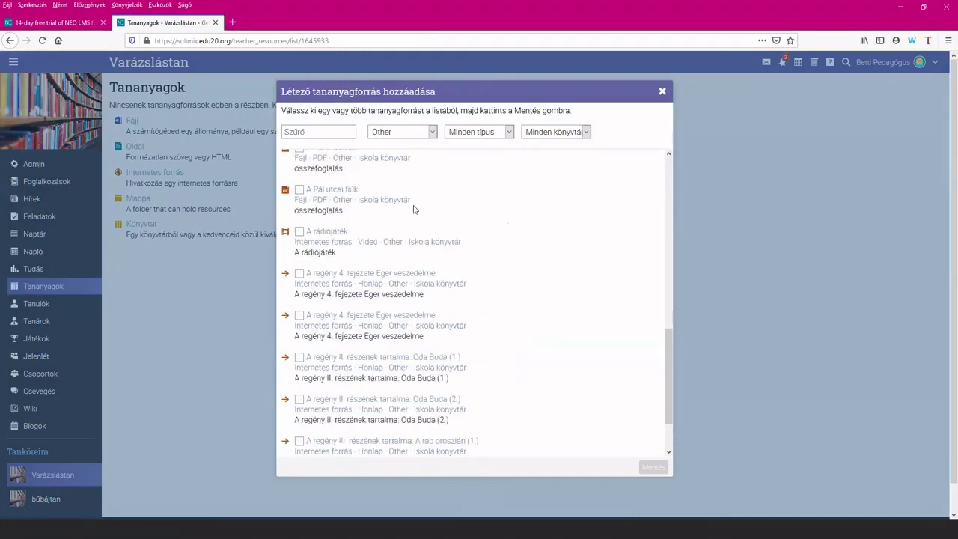
{"action": "scroll", "coordinate": [414, 213], "scroll_direction": "down", "scroll_amount": 10}
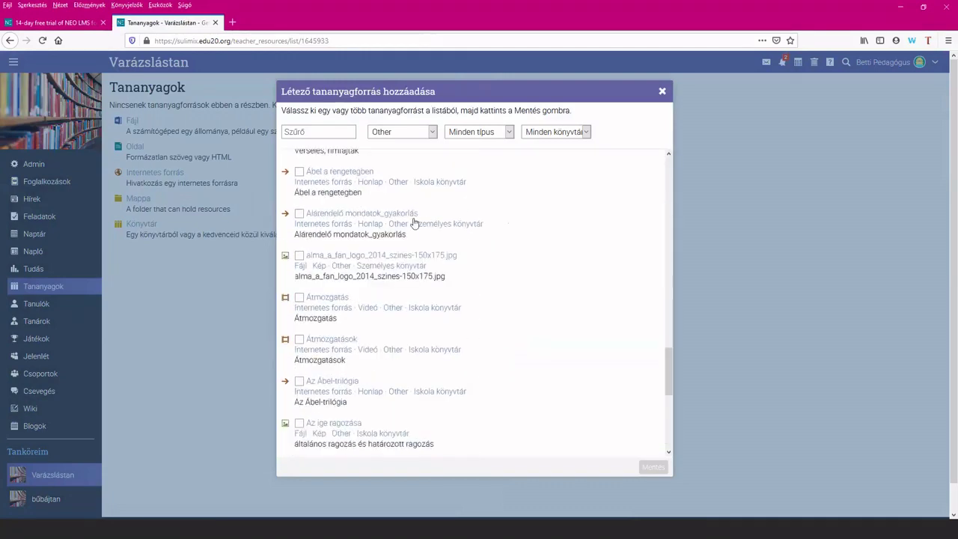
{"action": "scroll", "coordinate": [352, 223], "scroll_direction": "up", "scroll_amount": 4}
{"action": "scroll", "coordinate": [367, 303], "scroll_direction": "down", "scroll_amount": 3}
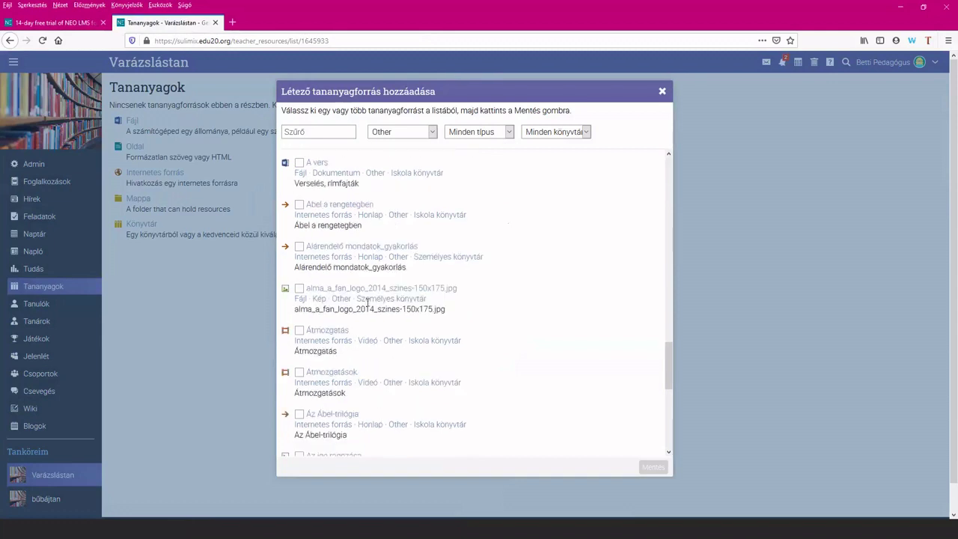
{"action": "scroll", "coordinate": [367, 302], "scroll_direction": "down", "scroll_amount": 1}
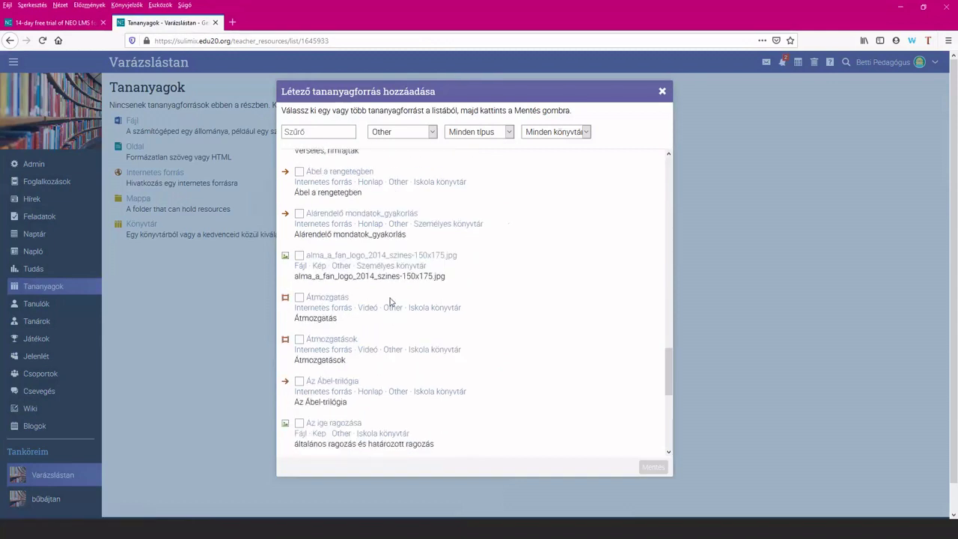
{"action": "scroll", "coordinate": [390, 302], "scroll_direction": "down", "scroll_amount": 3}
{"action": "scroll", "coordinate": [399, 247], "scroll_direction": "down", "scroll_amount": 4}
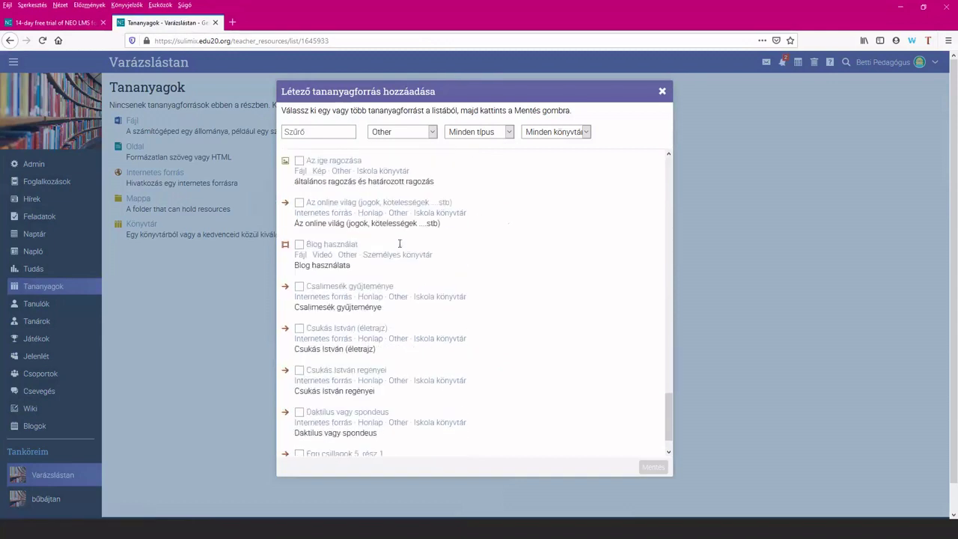
{"action": "scroll", "coordinate": [397, 247], "scroll_direction": "up", "scroll_amount": 8}
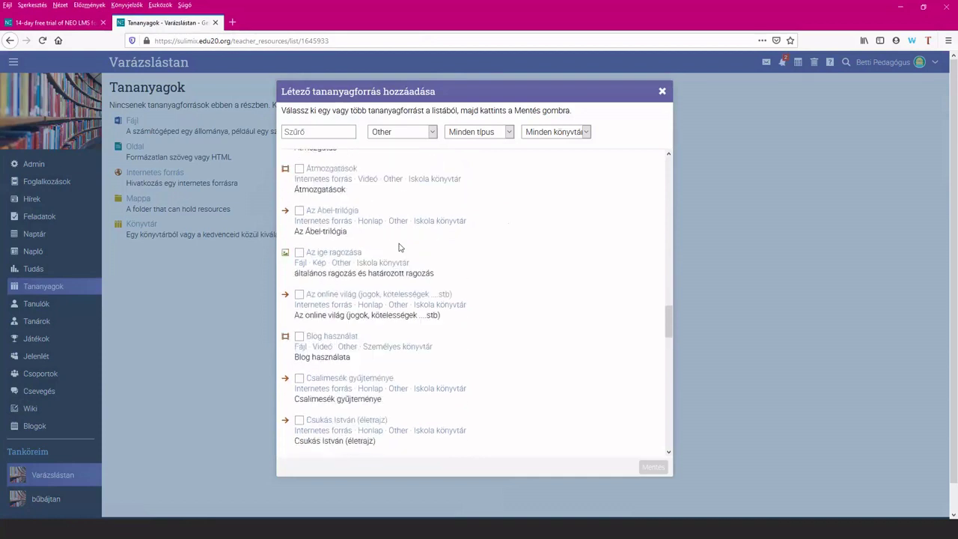
{"action": "scroll", "coordinate": [395, 246], "scroll_direction": "up", "scroll_amount": 6}
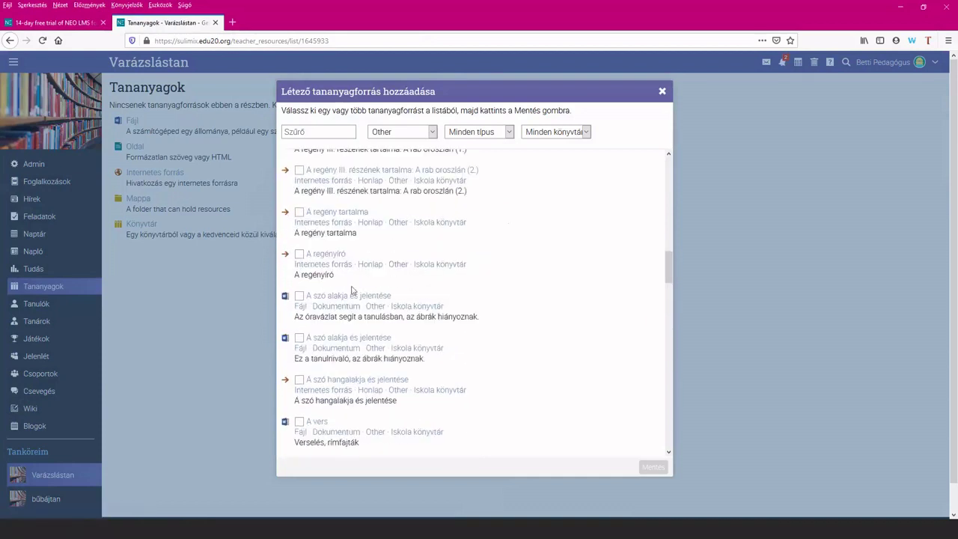
{"action": "scroll", "coordinate": [353, 289], "scroll_direction": "up", "scroll_amount": 5}
{"action": "scroll", "coordinate": [353, 289], "scroll_direction": "up", "scroll_amount": 8}
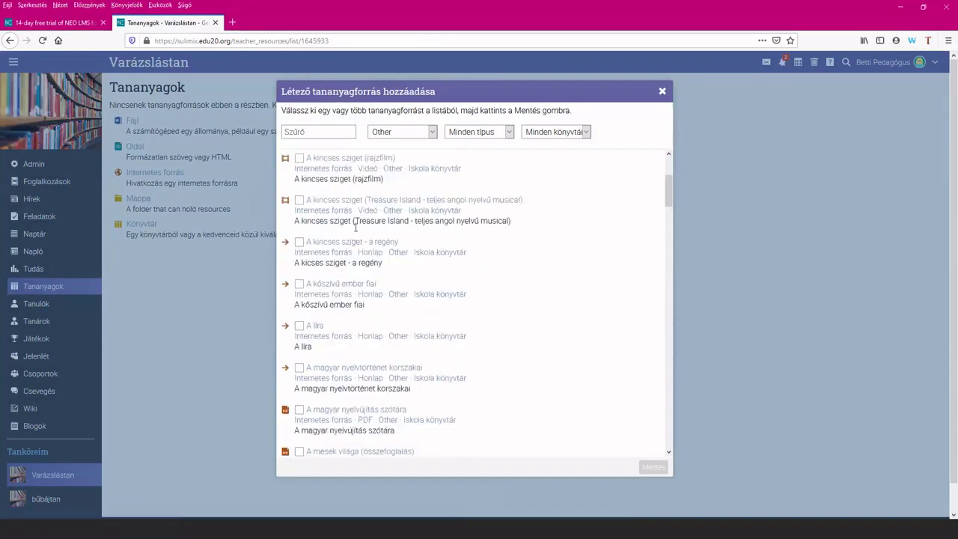
{"action": "scroll", "coordinate": [353, 240], "scroll_direction": "down", "scroll_amount": 8}
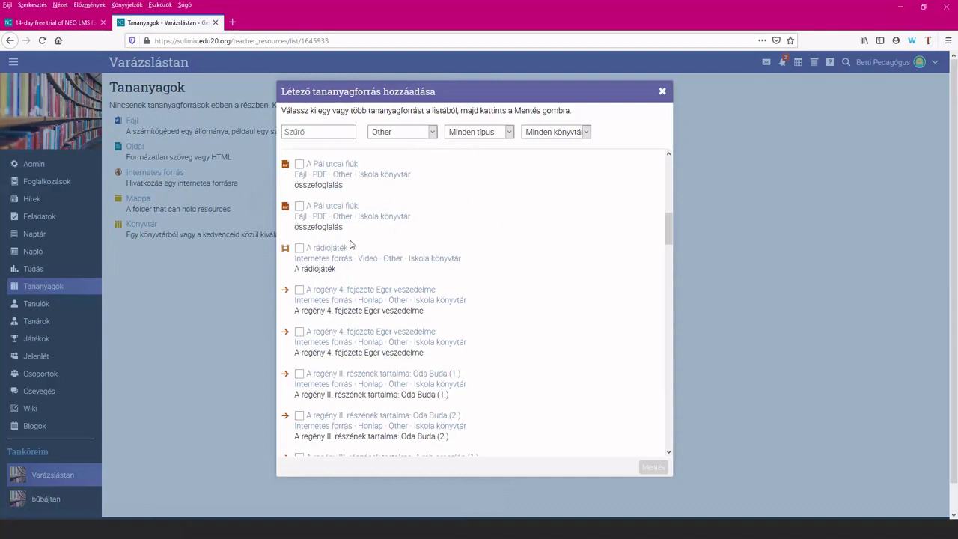
{"action": "scroll", "coordinate": [350, 245], "scroll_direction": "down", "scroll_amount": 5}
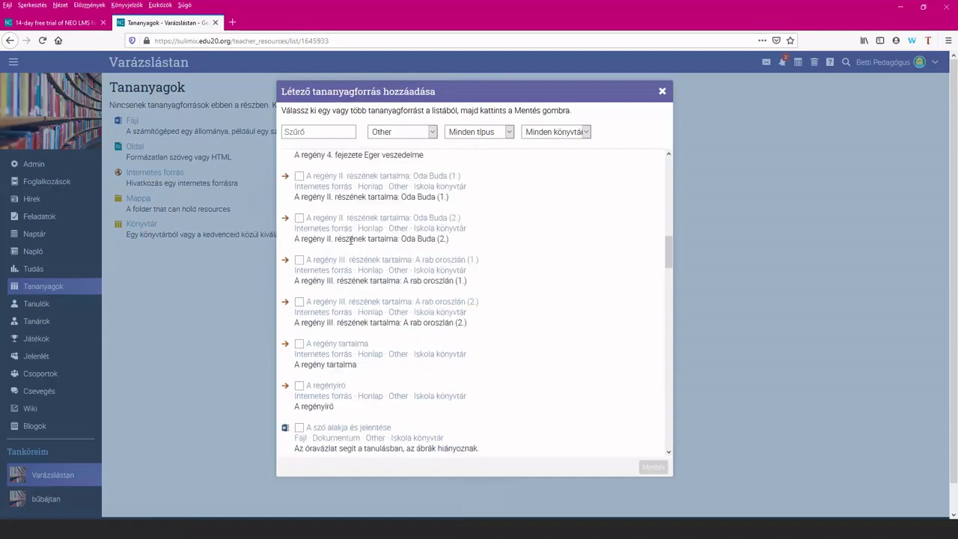
{"action": "left_click", "coordinate": [662, 92]}
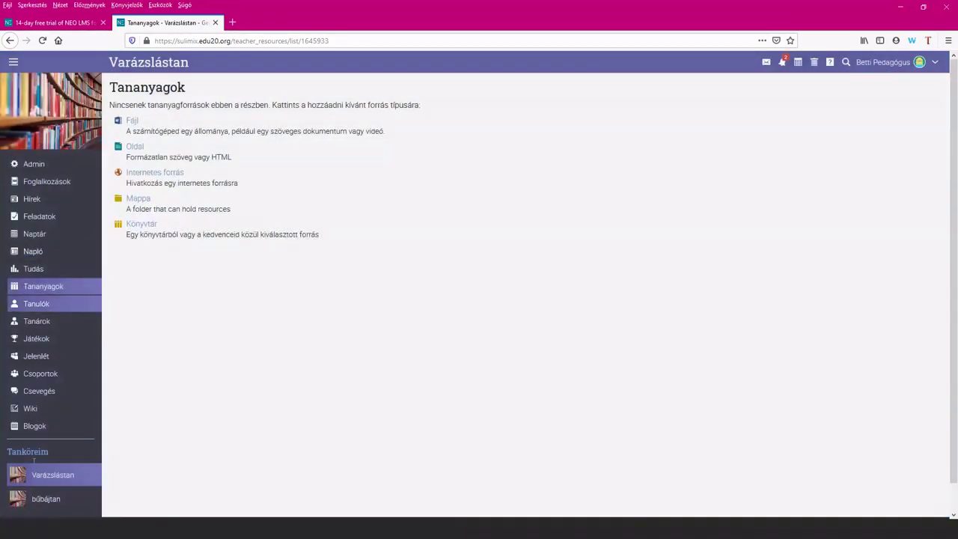
- Return to the Varázslástan class and examine its lesson cards, admin summary and upcoming events
{"action": "left_click", "coordinate": [37, 473]}
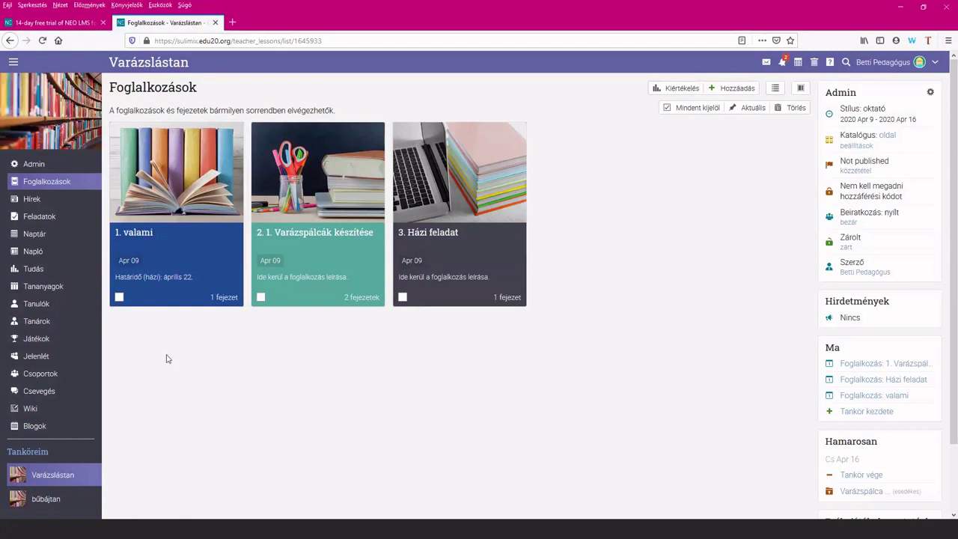
{"action": "scroll", "coordinate": [168, 359], "scroll_direction": "down", "scroll_amount": 2}
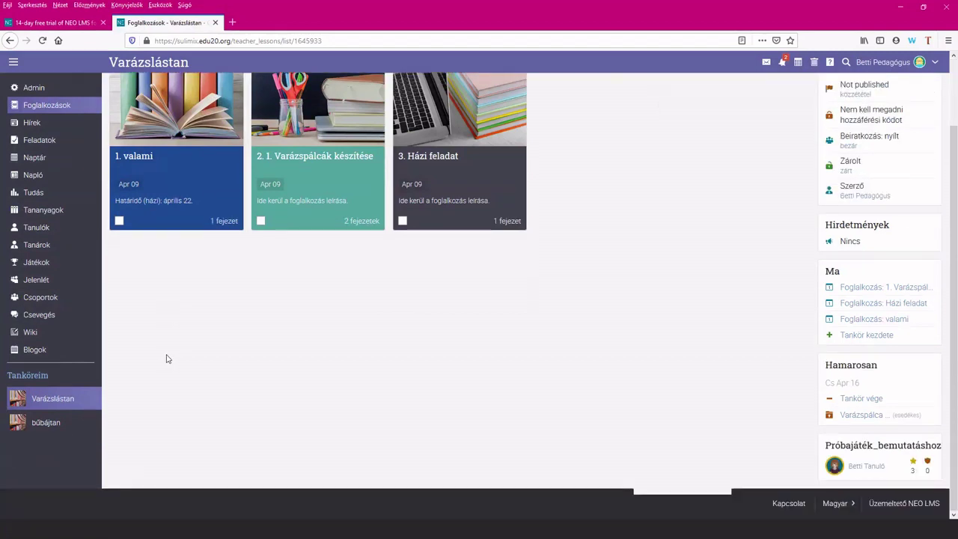
{"action": "scroll", "coordinate": [167, 358], "scroll_direction": "up", "scroll_amount": 1}
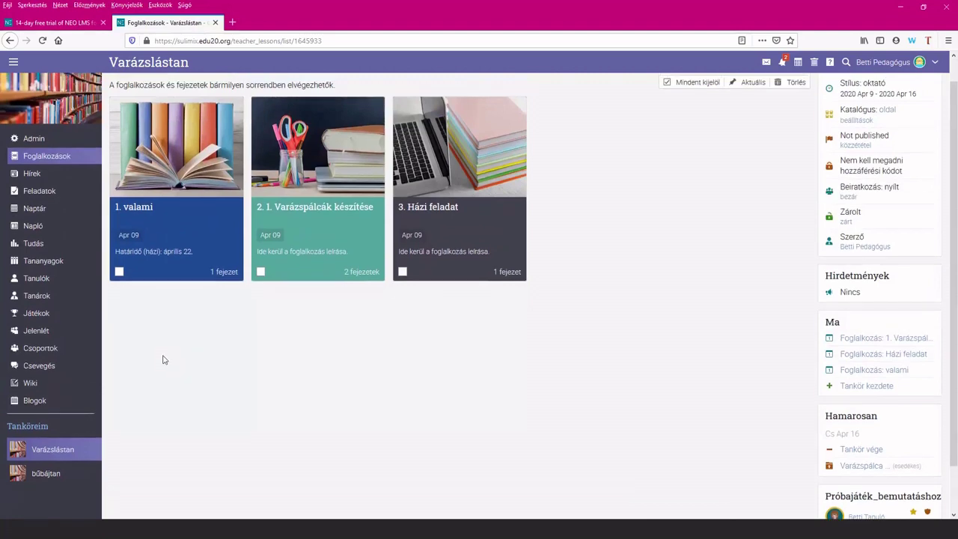
{"action": "scroll", "coordinate": [165, 360], "scroll_direction": "down", "scroll_amount": 1}
{"action": "scroll", "coordinate": [168, 358], "scroll_direction": "up", "scroll_amount": 1}
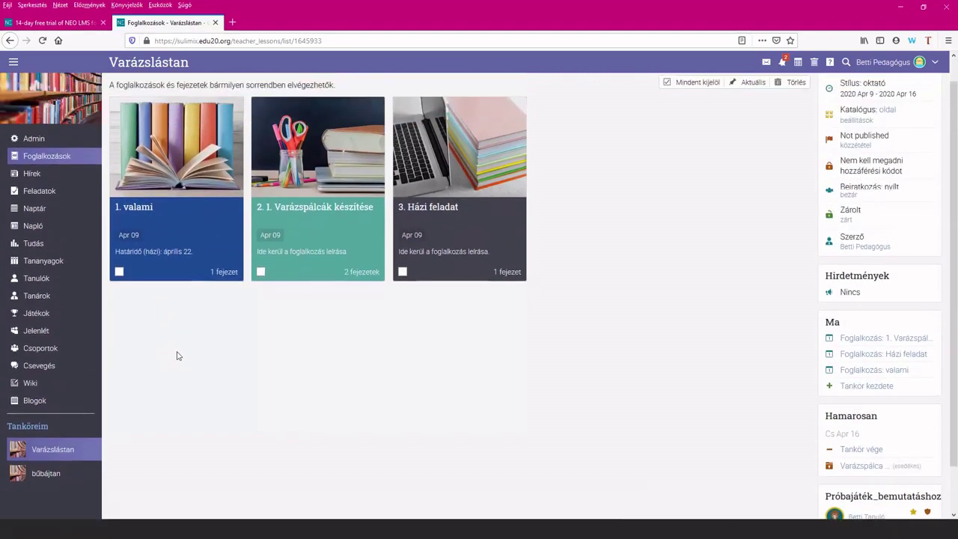
{"action": "scroll", "coordinate": [176, 357], "scroll_direction": "down", "scroll_amount": 1}
{"action": "scroll", "coordinate": [178, 356], "scroll_direction": "down", "scroll_amount": 1}
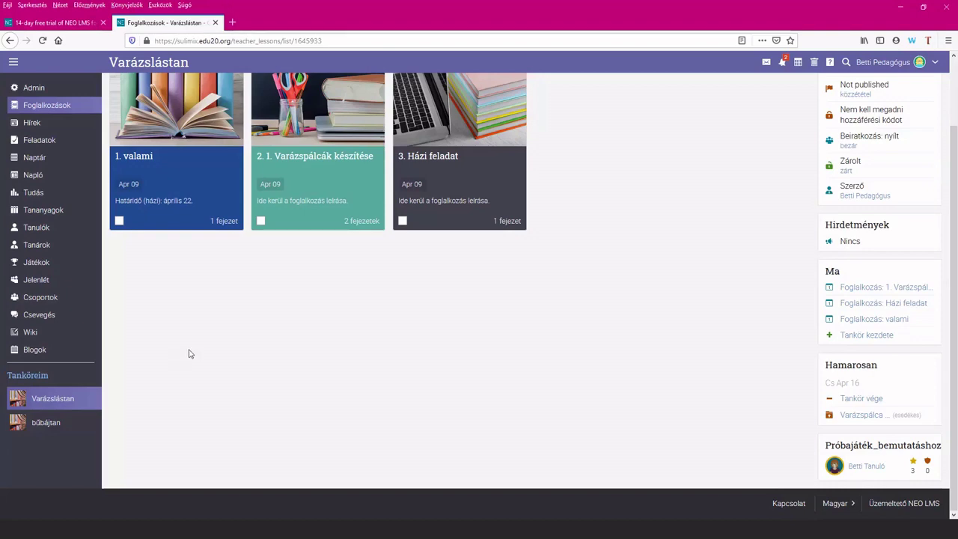
{"action": "scroll", "coordinate": [588, 290], "scroll_direction": "up", "scroll_amount": 2}
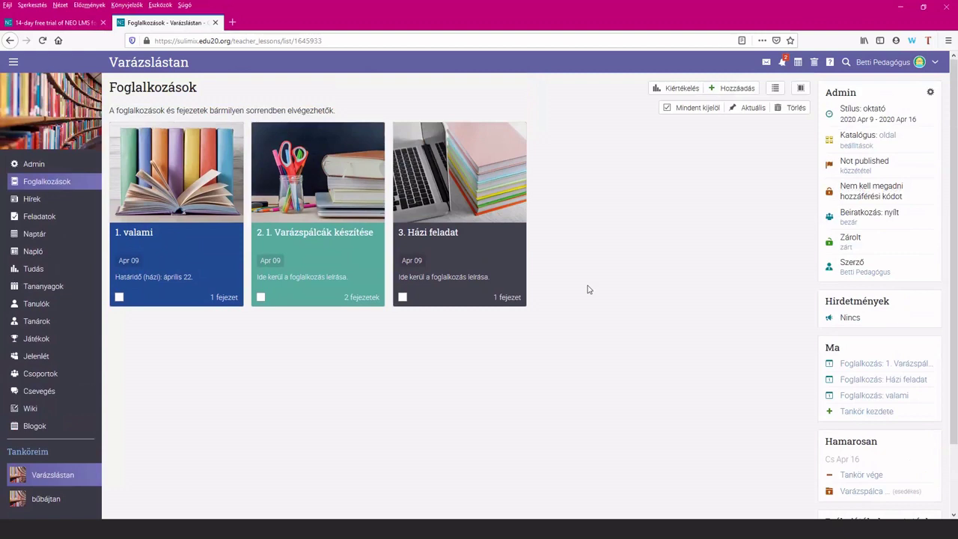
{"action": "scroll", "coordinate": [589, 290], "scroll_direction": "down", "scroll_amount": 1}
{"action": "scroll", "coordinate": [589, 290], "scroll_direction": "up", "scroll_amount": 1}
- Open the class's Hírek section and view the blank announcement form, cancelling it without sending
{"action": "left_click", "coordinate": [15, 200]}
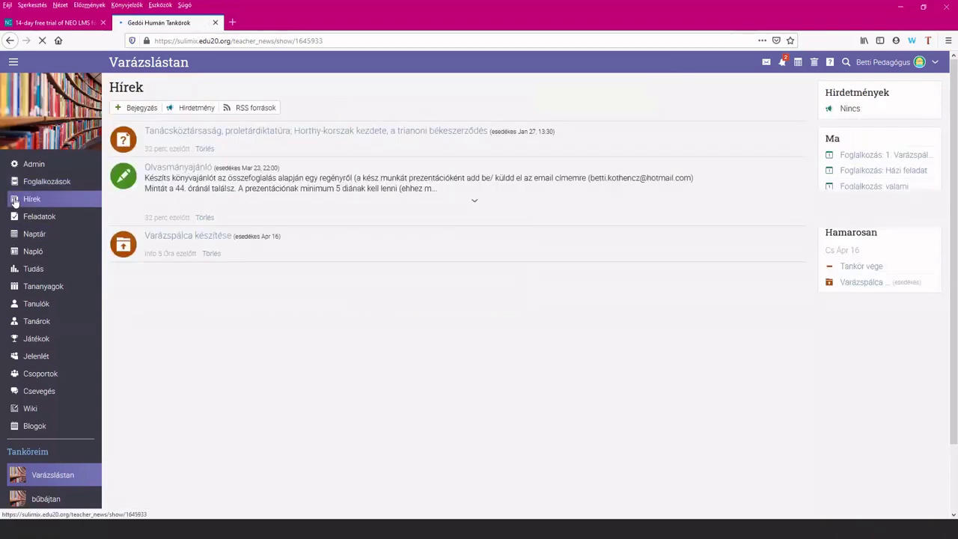
{"action": "left_click", "coordinate": [194, 110]}
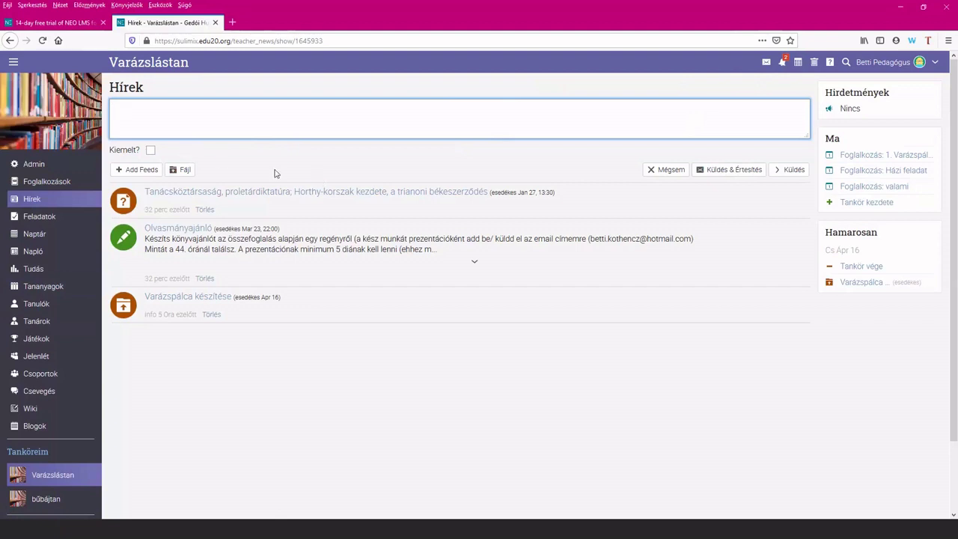
{"action": "left_click", "coordinate": [659, 168]}
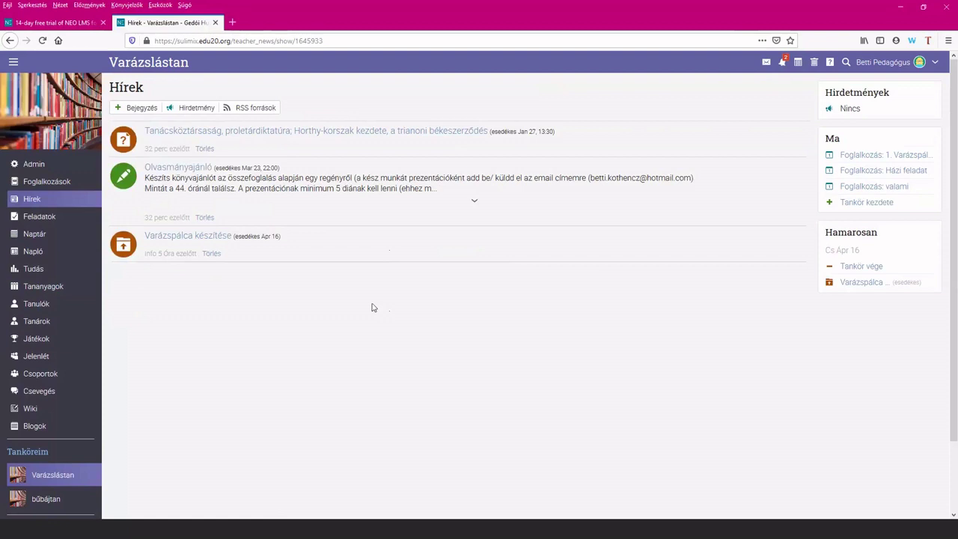
- Open the class's Játékok section and view the form for adding a game, closing it without saving
{"action": "left_click", "coordinate": [27, 340]}
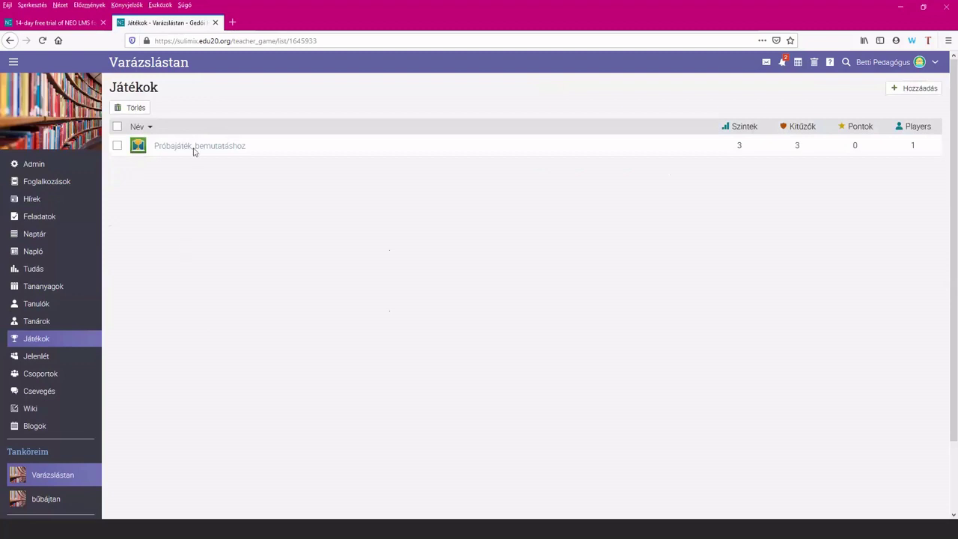
{"action": "left_click", "coordinate": [920, 89]}
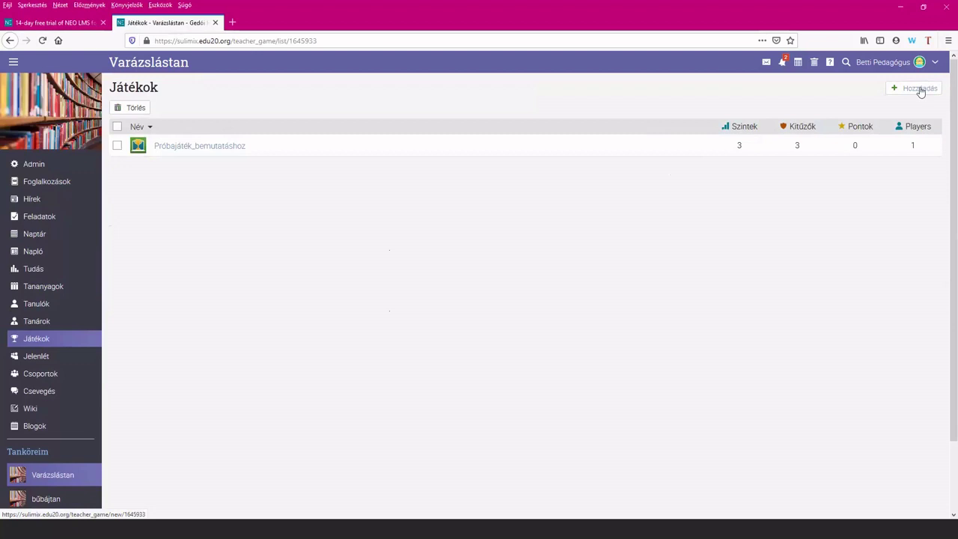
{"action": "left_click", "coordinate": [920, 89]}
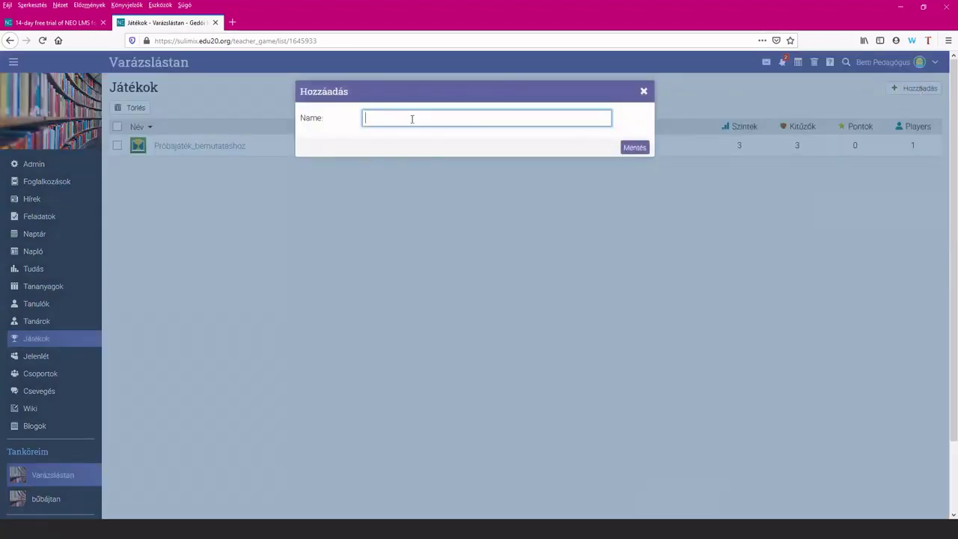
{"action": "left_click", "coordinate": [412, 119]}
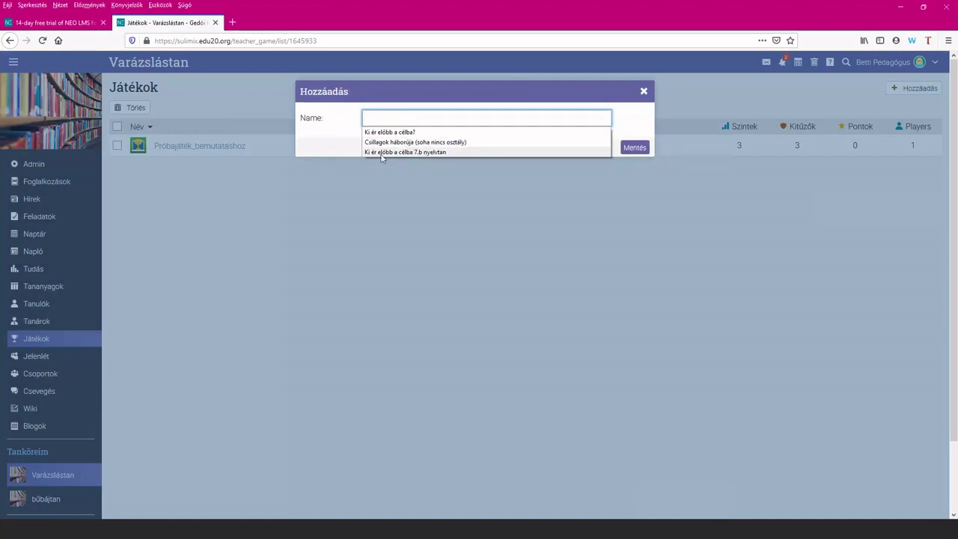
{"action": "left_click", "coordinate": [644, 91]}
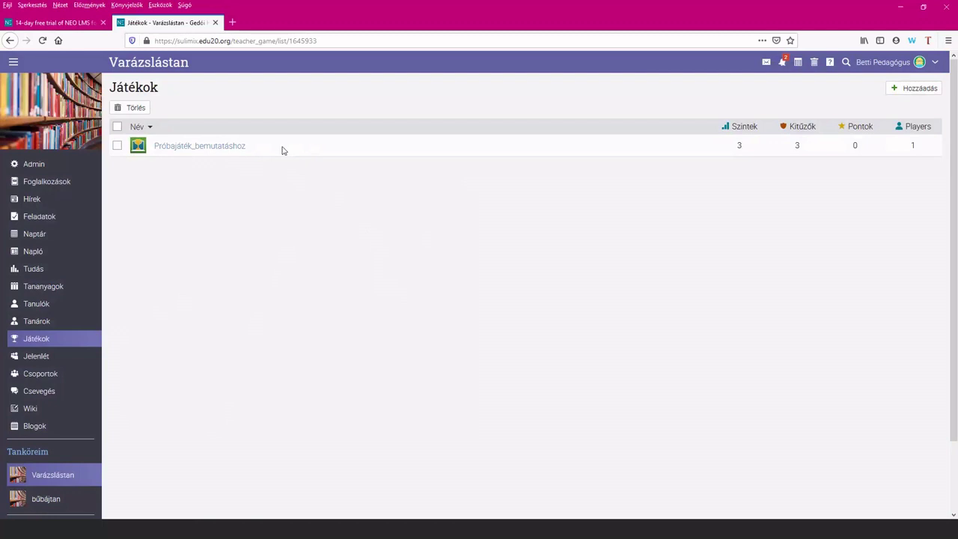
- Open the Próbajáték_bemutatáshoz game and examine its levels, level actions and badges
{"action": "left_click", "coordinate": [231, 152]}
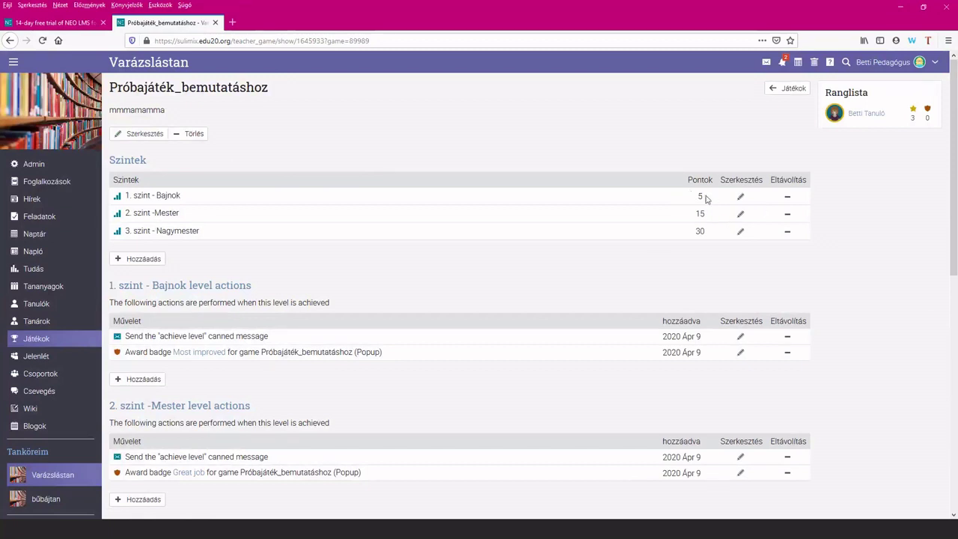
{"action": "scroll", "coordinate": [424, 232], "scroll_direction": "down", "scroll_amount": 2}
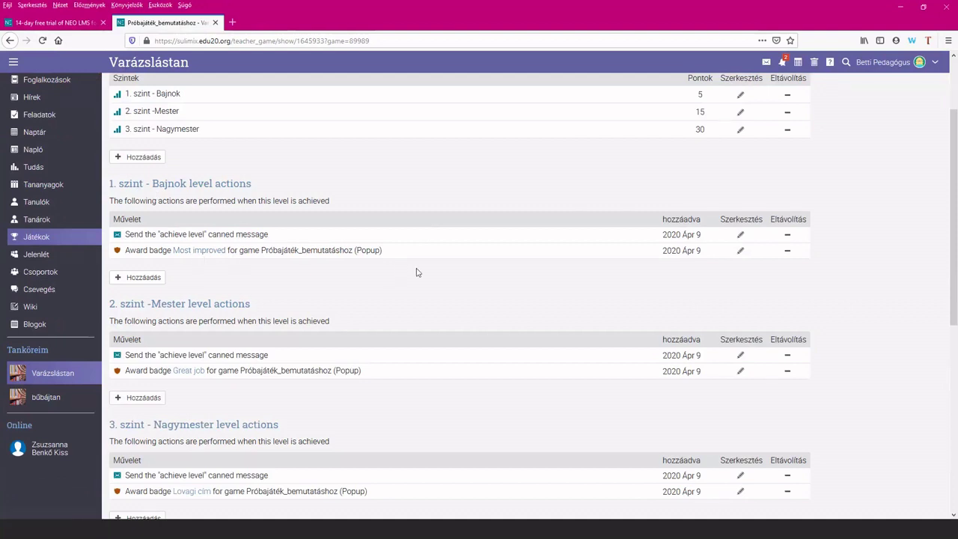
{"action": "scroll", "coordinate": [417, 272], "scroll_direction": "down", "scroll_amount": 3}
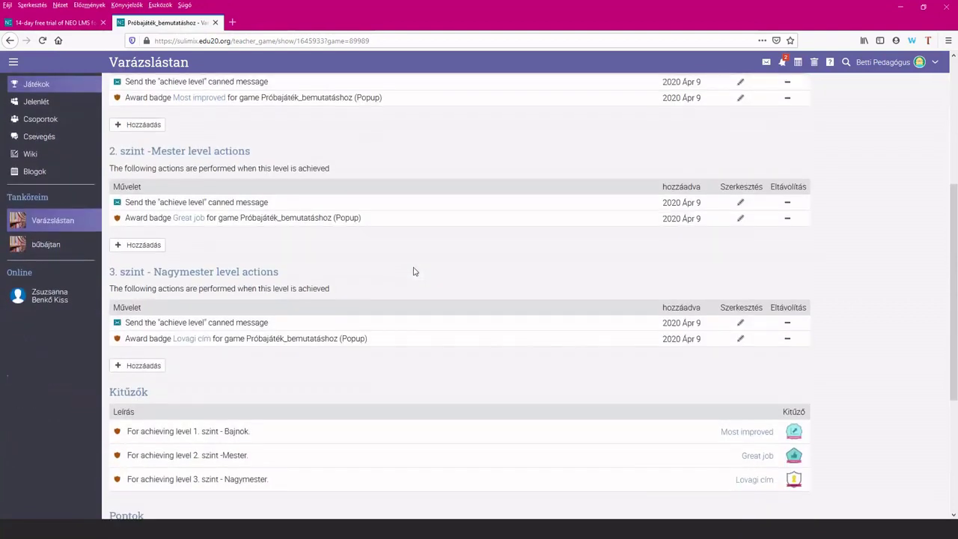
- Examine the rest of the Próbajáték_bemutatáshoz game page, including its badges, awarded points, leaderboard settings and ranking
{"action": "scroll", "coordinate": [415, 271], "scroll_direction": "down", "scroll_amount": 4}
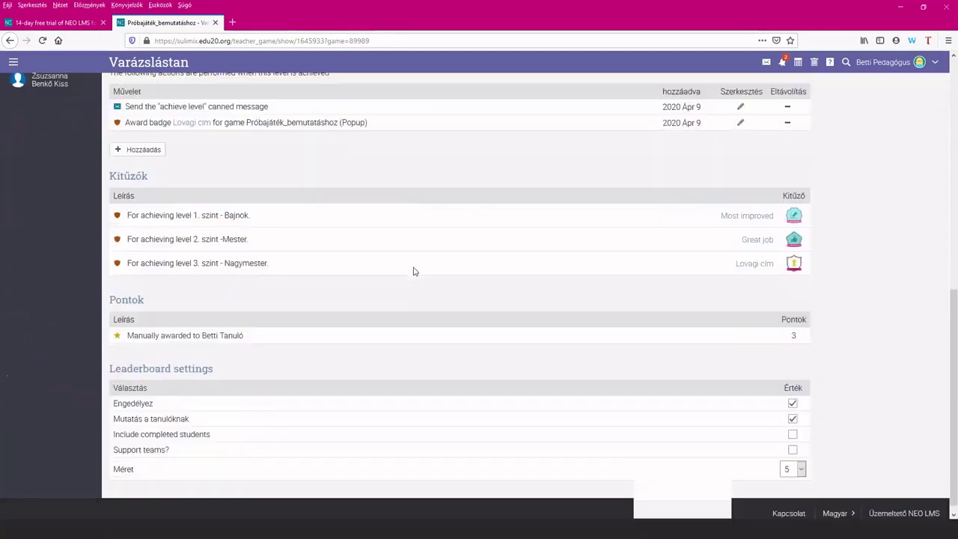
{"action": "scroll", "coordinate": [414, 271], "scroll_direction": "down", "scroll_amount": 1}
{"action": "scroll", "coordinate": [415, 271], "scroll_direction": "up", "scroll_amount": 9}
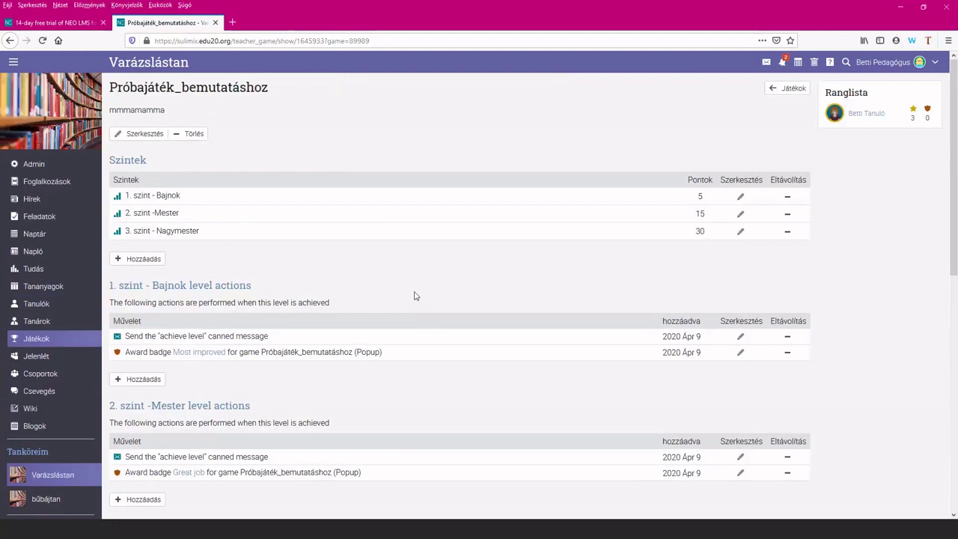
{"action": "scroll", "coordinate": [54, 425], "scroll_direction": "down", "scroll_amount": 1}
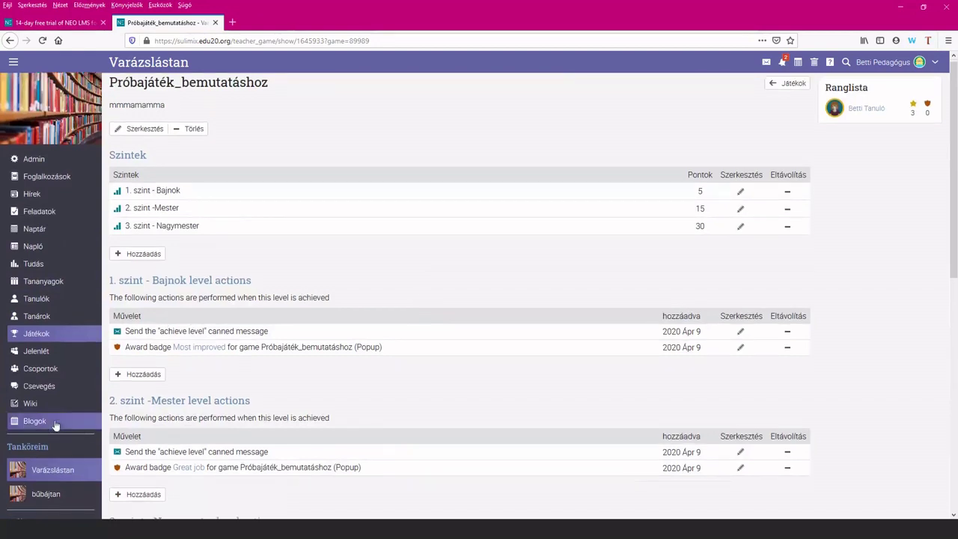
{"action": "scroll", "coordinate": [48, 464], "scroll_direction": "down", "scroll_amount": 2}
{"action": "scroll", "coordinate": [43, 465], "scroll_direction": "up", "scroll_amount": 3}
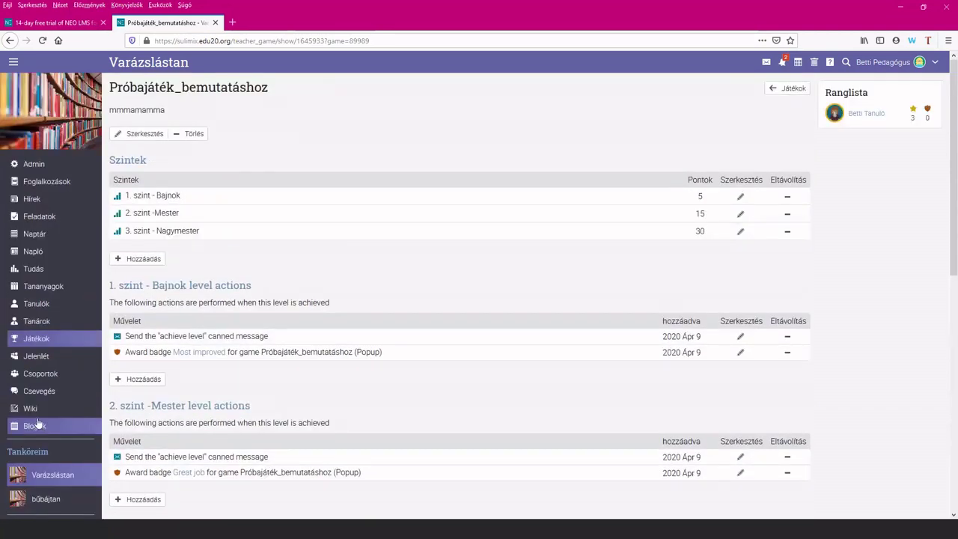
- Return to the Varázslástan class and view the resource types offered in its Tananyagok section
{"action": "left_click", "coordinate": [39, 482]}
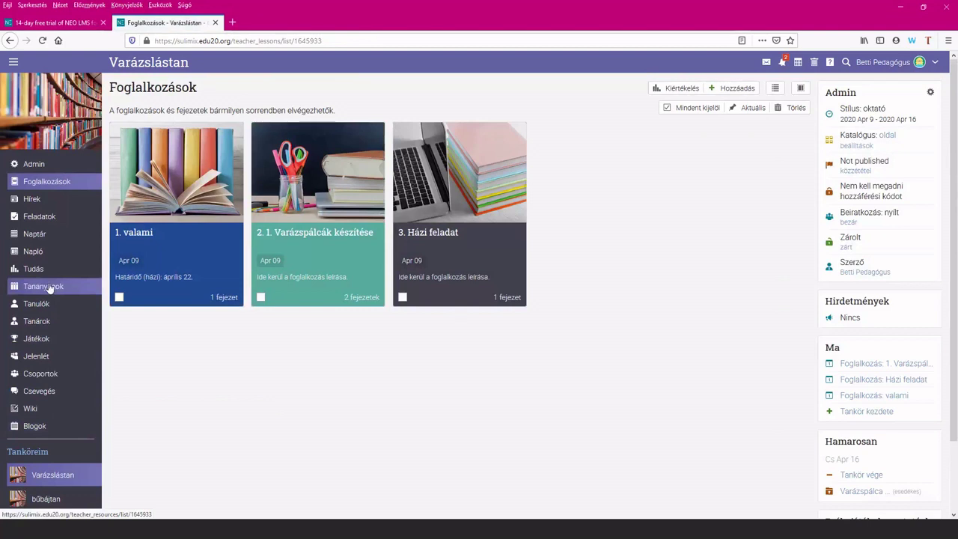
{"action": "left_click", "coordinate": [47, 288]}
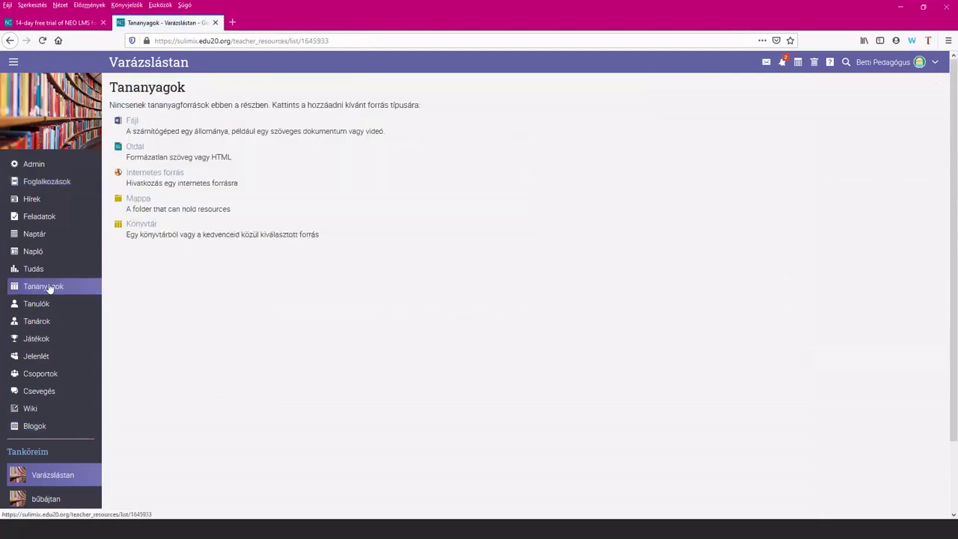
- Switch to the bűbájtan class and examine its getting-started guidance and its Tanulók section
{"action": "scroll", "coordinate": [43, 367], "scroll_direction": "down", "scroll_amount": 1}
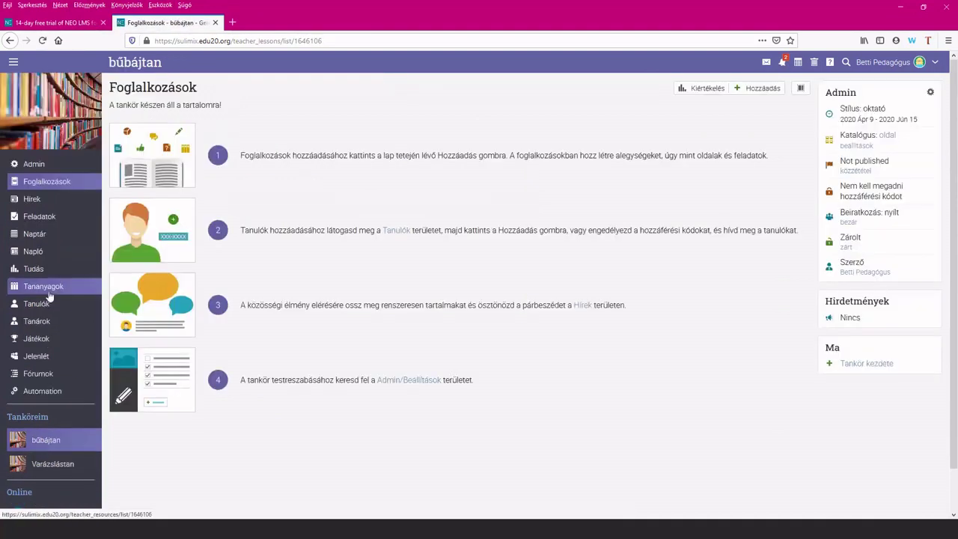
{"action": "left_click", "coordinate": [47, 166]}
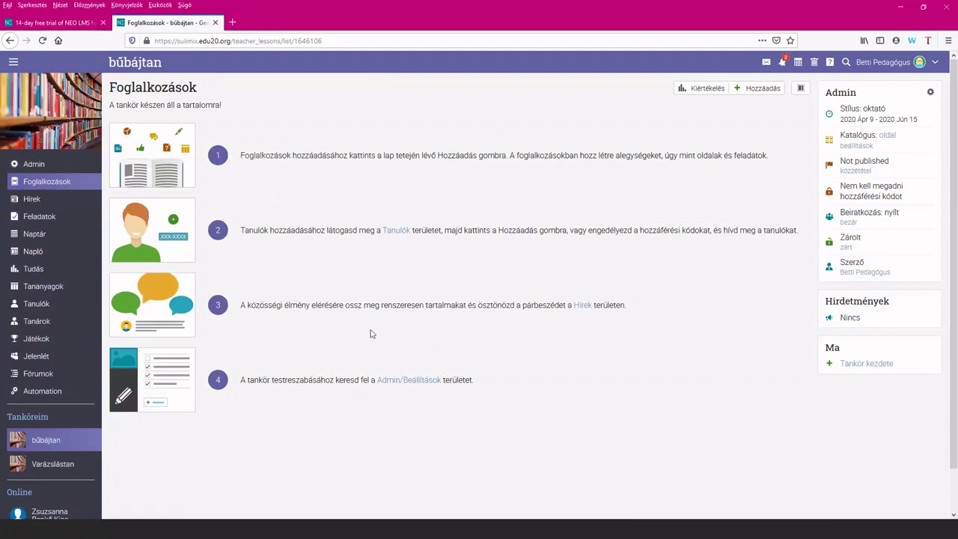
{"action": "scroll", "coordinate": [351, 329], "scroll_direction": "down", "scroll_amount": 1}
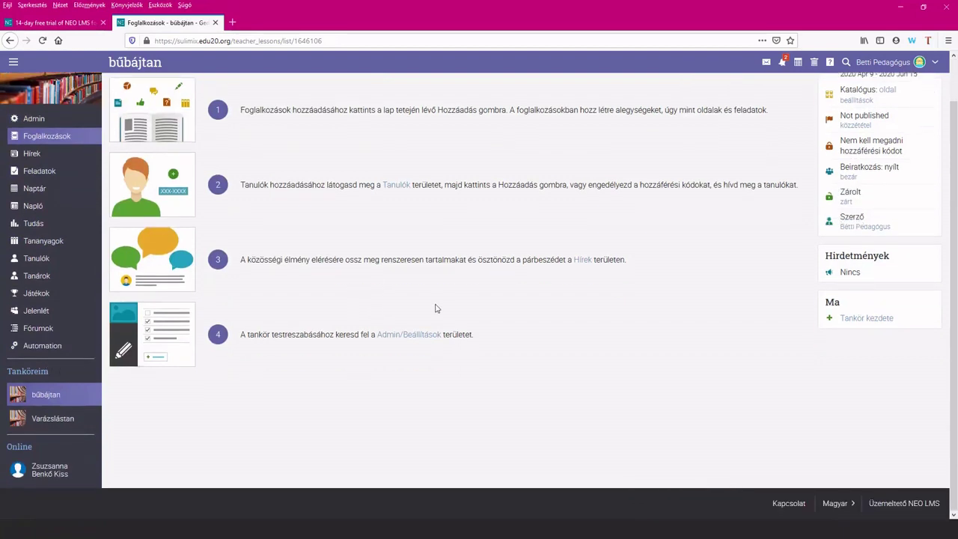
{"action": "scroll", "coordinate": [439, 305], "scroll_direction": "up", "scroll_amount": 1}
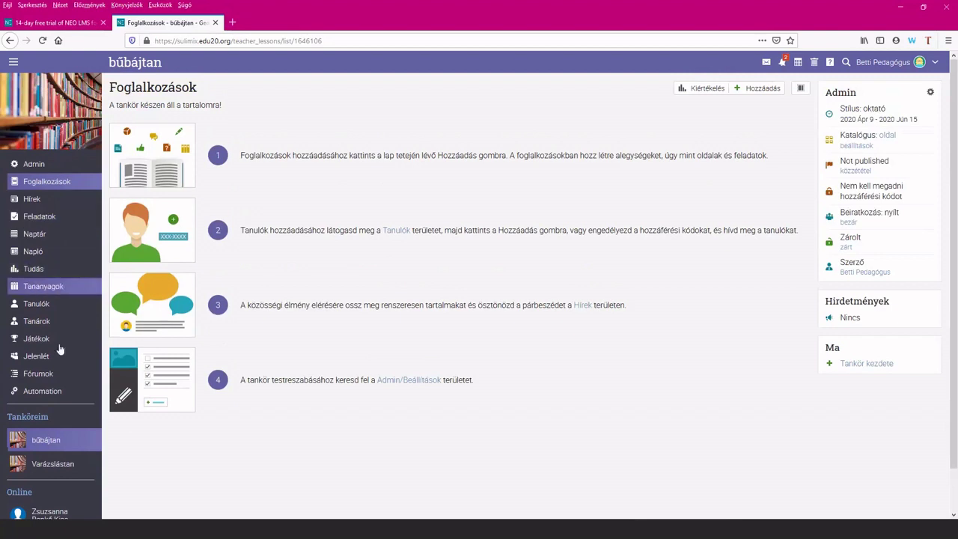
{"action": "scroll", "coordinate": [49, 449], "scroll_direction": "down", "scroll_amount": 1}
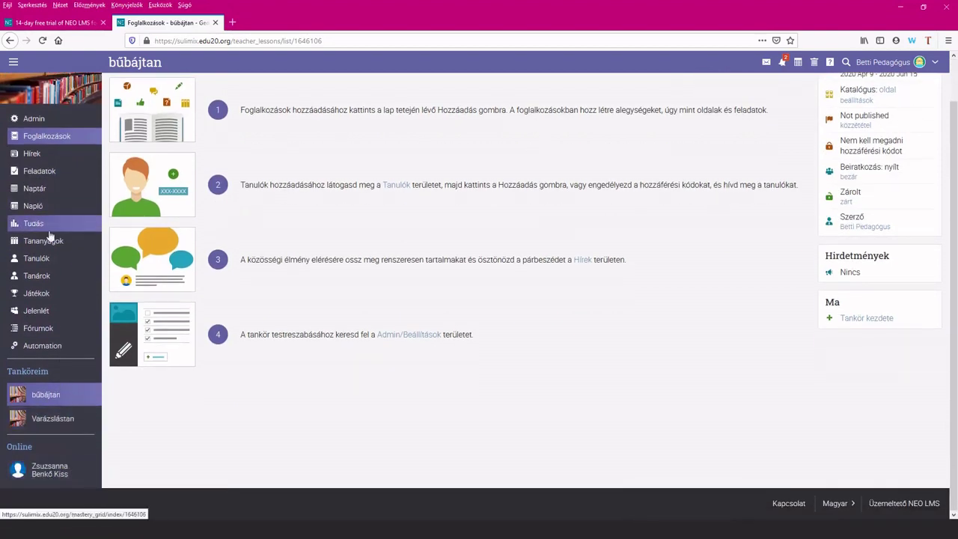
{"action": "scroll", "coordinate": [49, 237], "scroll_direction": "up", "scroll_amount": 1}
{"action": "left_click", "coordinate": [44, 305]}
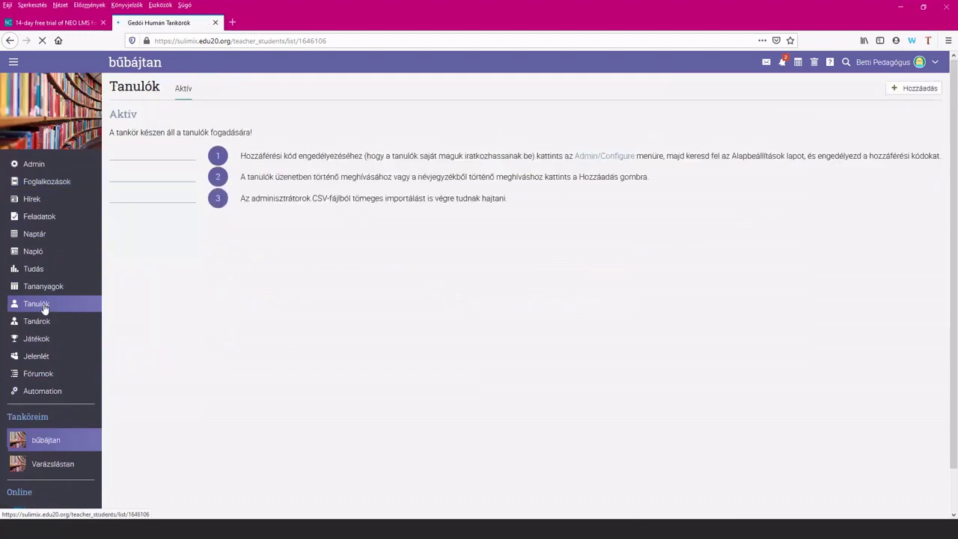
{"action": "scroll", "coordinate": [46, 422], "scroll_direction": "down", "scroll_amount": 1}
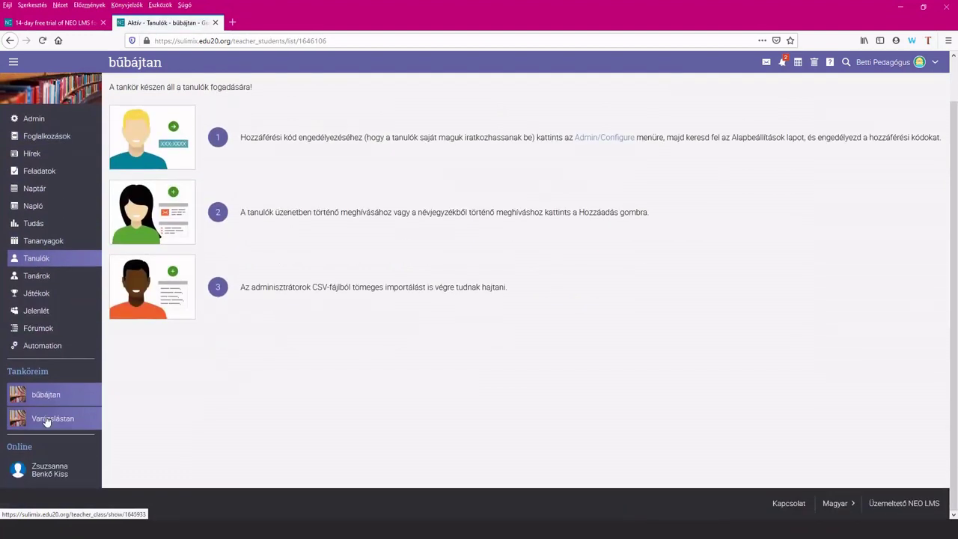
- Select the enrolled student in the Varázslástan class's Tanulók list and open the form for giving an award
{"action": "left_click", "coordinate": [47, 422]}
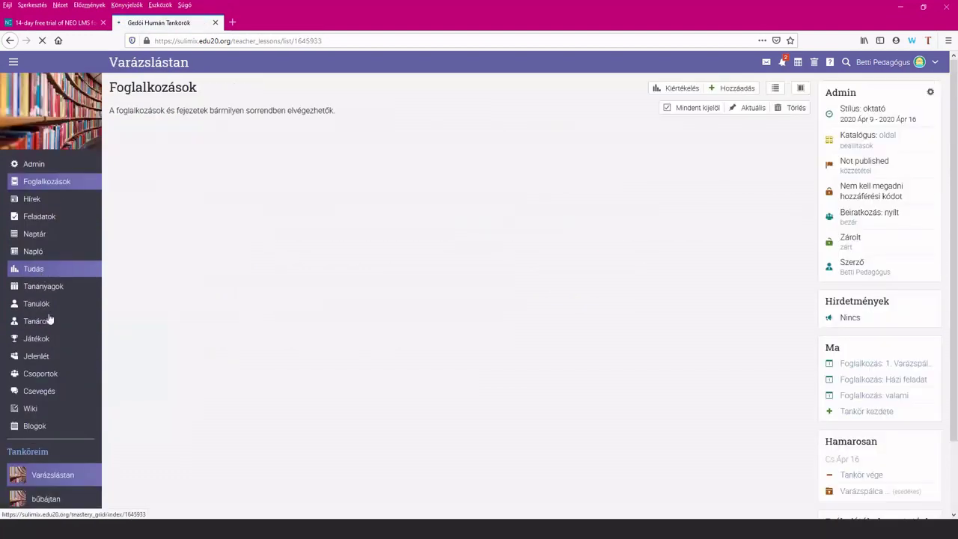
{"action": "left_click", "coordinate": [48, 306]}
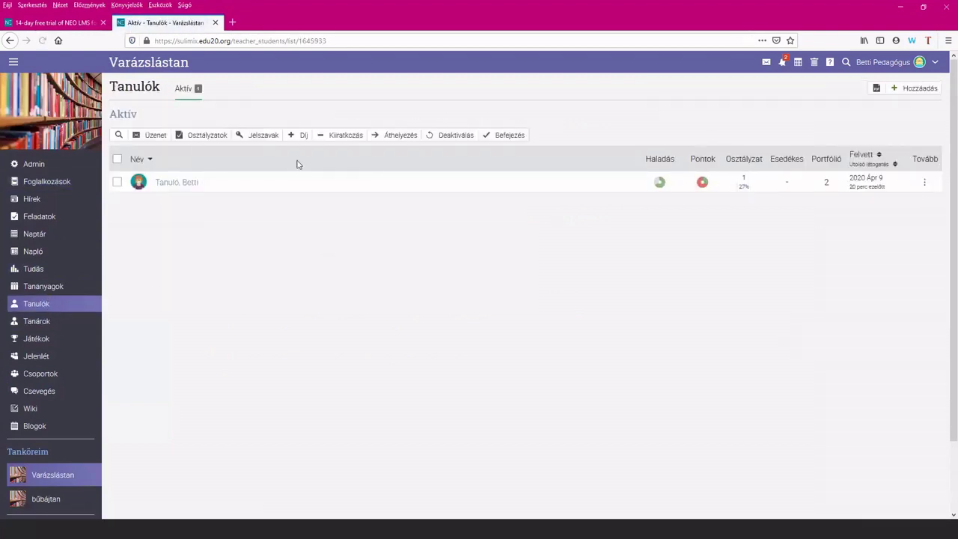
{"action": "left_click", "coordinate": [117, 184]}
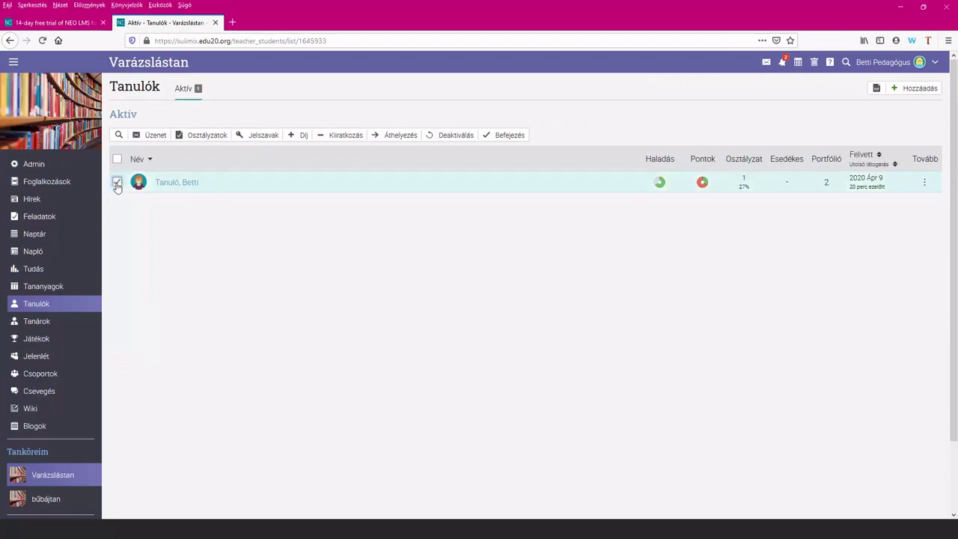
{"action": "left_click", "coordinate": [297, 138]}
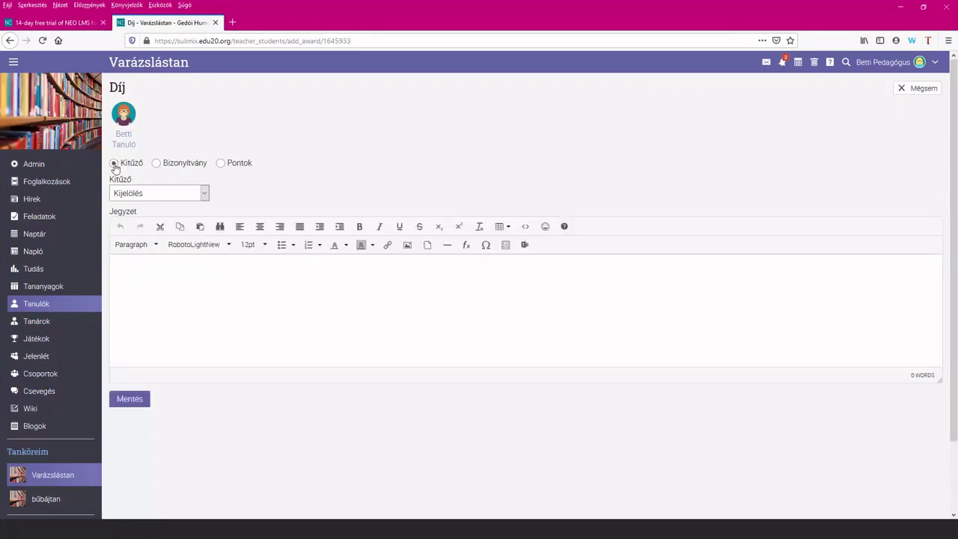
- View the Pontok award option and the games available for it, leaving the game unselected
{"action": "left_click", "coordinate": [221, 163]}
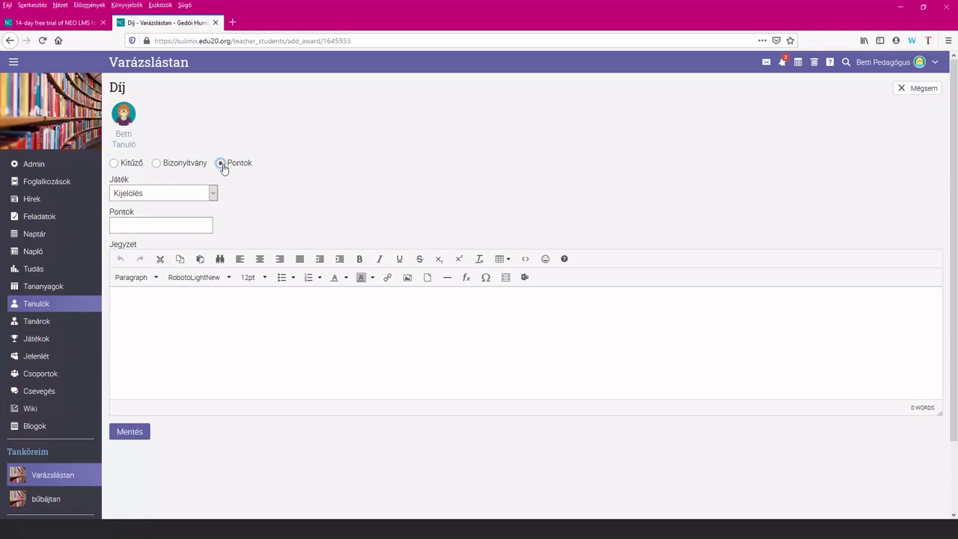
{"action": "left_click", "coordinate": [214, 197]}
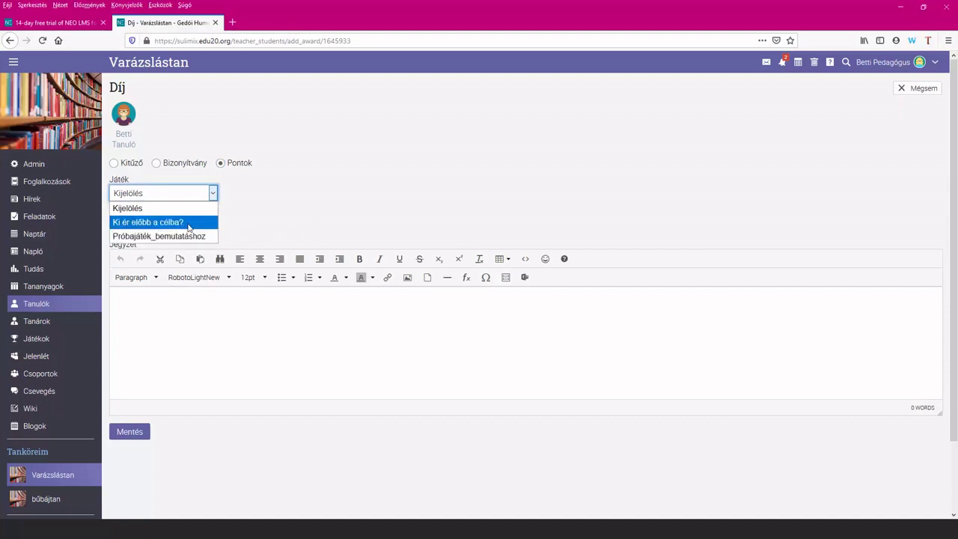
{"action": "left_click", "coordinate": [306, 189]}
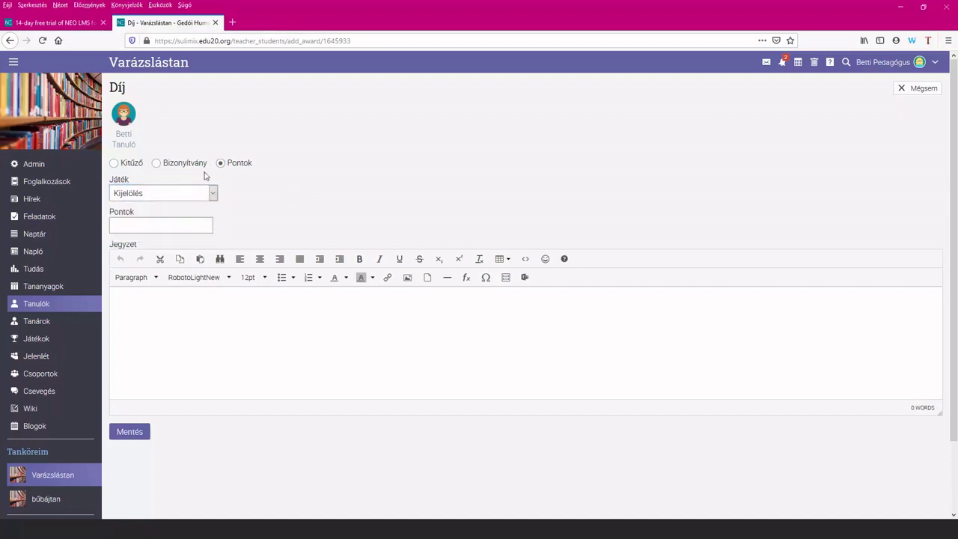
- Award the student the "Jó házi feladat beadása" badge without a note and save the award
{"action": "left_click", "coordinate": [115, 163]}
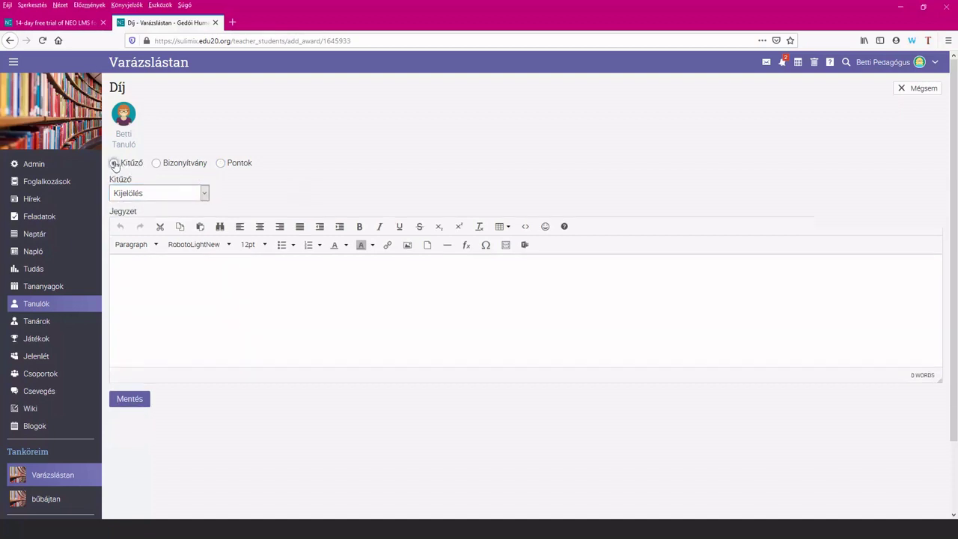
{"action": "left_click", "coordinate": [204, 194]}
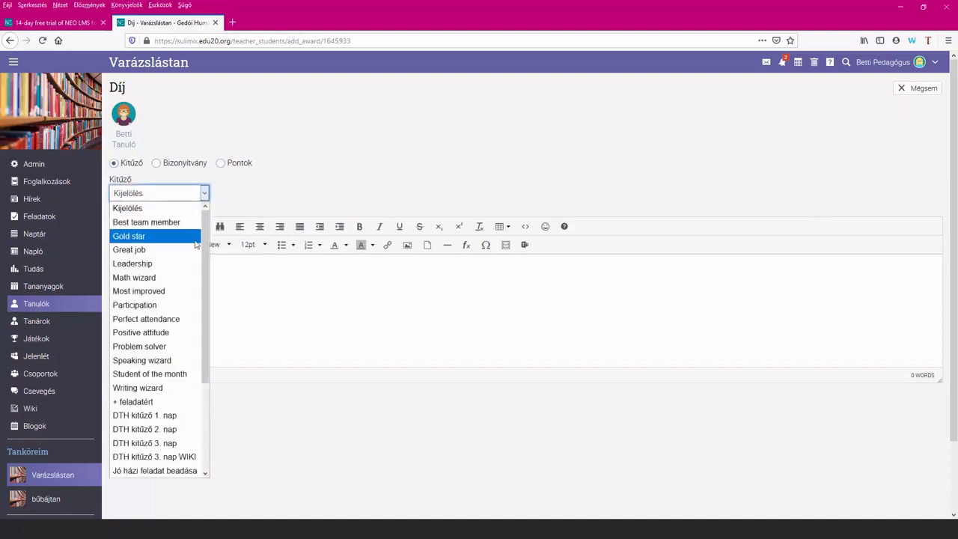
{"action": "scroll", "coordinate": [171, 236], "scroll_direction": "down", "scroll_amount": 2}
{"action": "scroll", "coordinate": [170, 234], "scroll_direction": "up", "scroll_amount": 2}
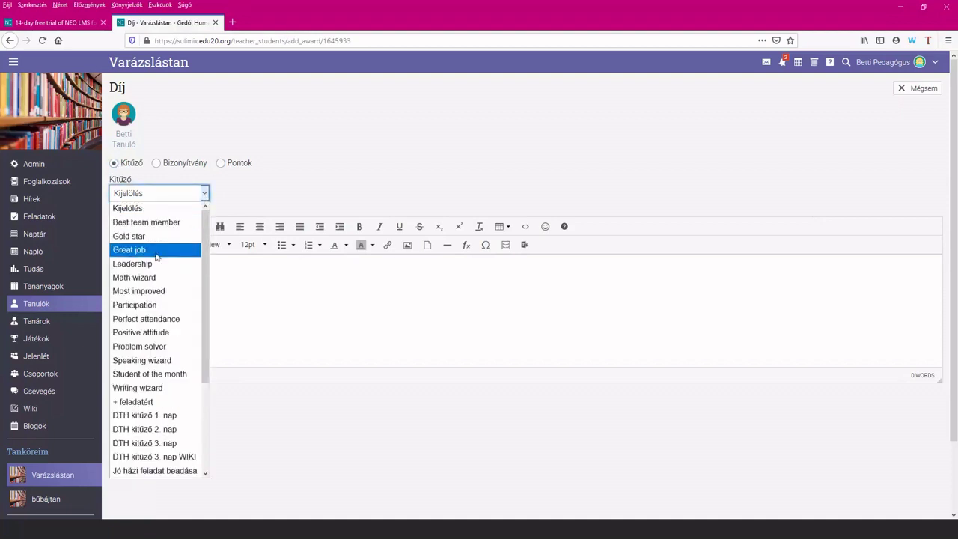
{"action": "scroll", "coordinate": [157, 259], "scroll_direction": "down", "scroll_amount": 3}
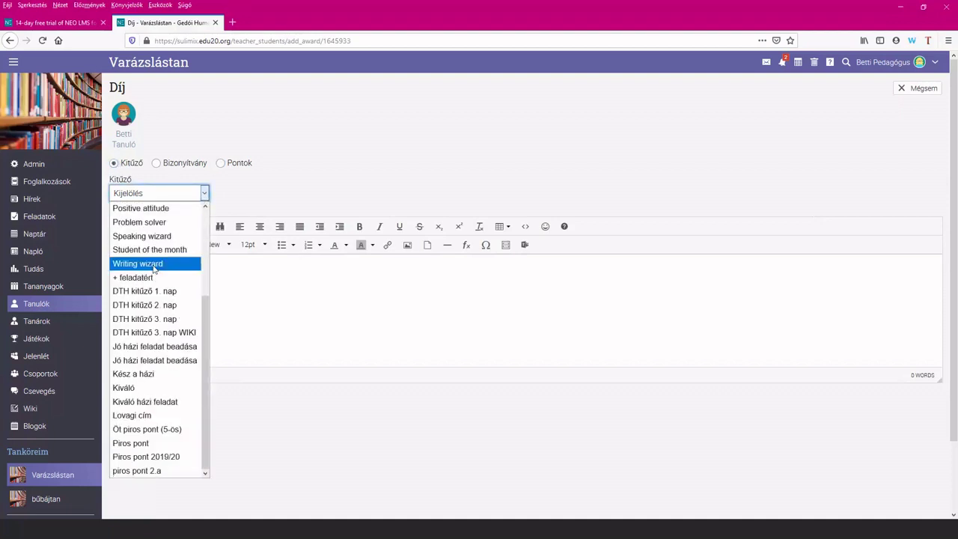
{"action": "scroll", "coordinate": [150, 389], "scroll_direction": "up", "scroll_amount": 3}
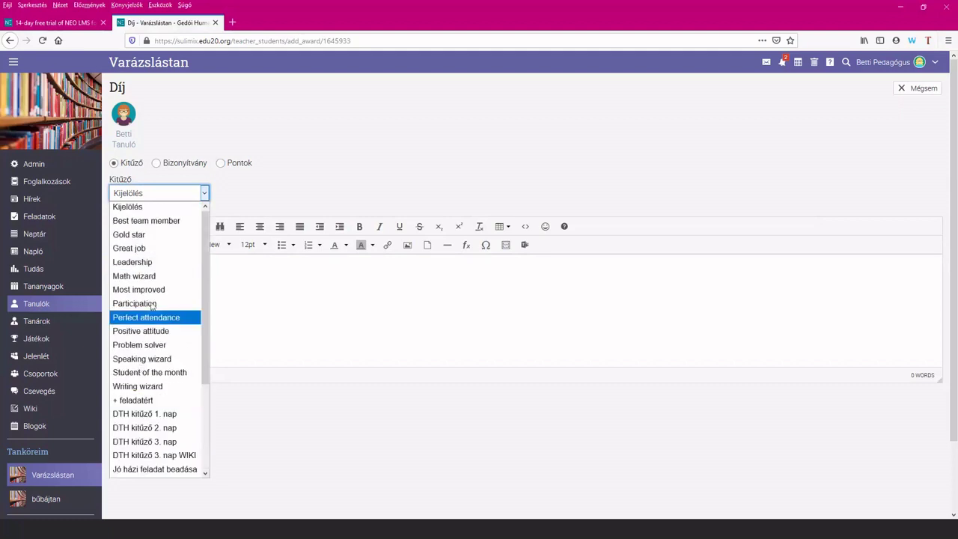
{"action": "scroll", "coordinate": [153, 266], "scroll_direction": "down", "scroll_amount": 2}
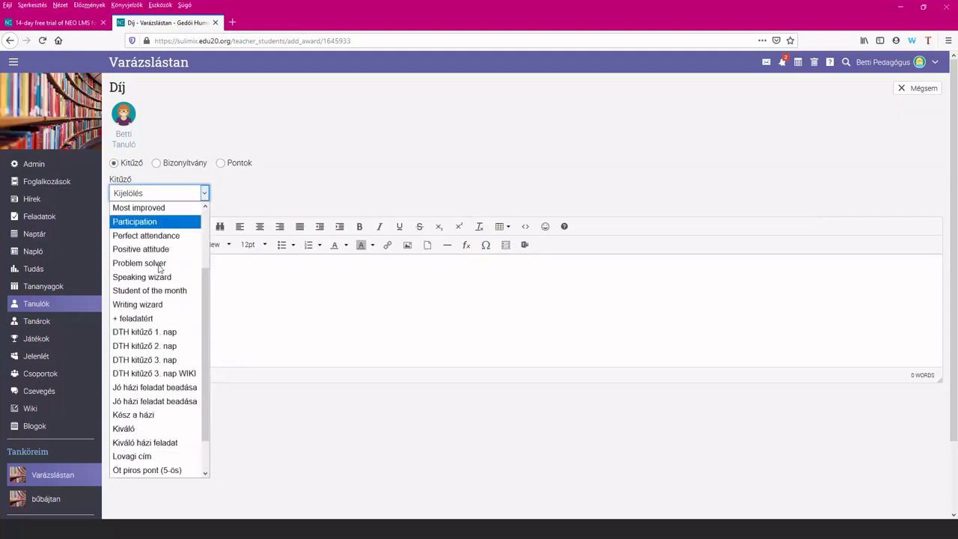
{"action": "scroll", "coordinate": [154, 268], "scroll_direction": "up", "scroll_amount": 2}
{"action": "scroll", "coordinate": [157, 299], "scroll_direction": "down", "scroll_amount": 2}
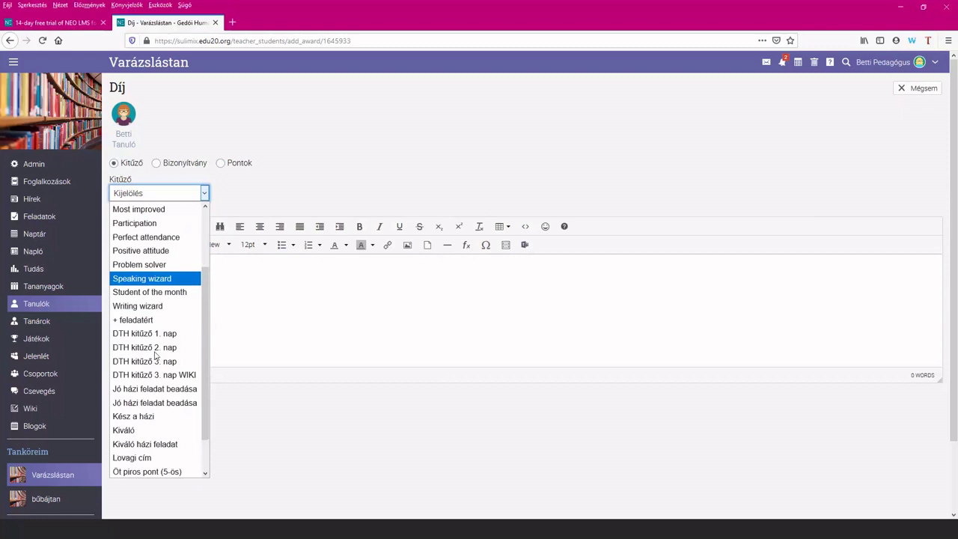
{"action": "left_click", "coordinate": [150, 390]}
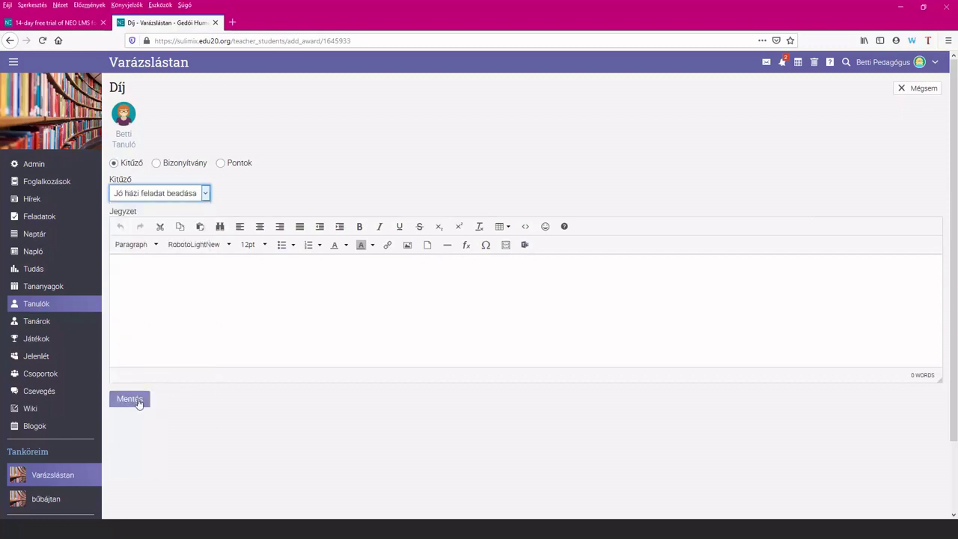
{"action": "left_click", "coordinate": [138, 402]}
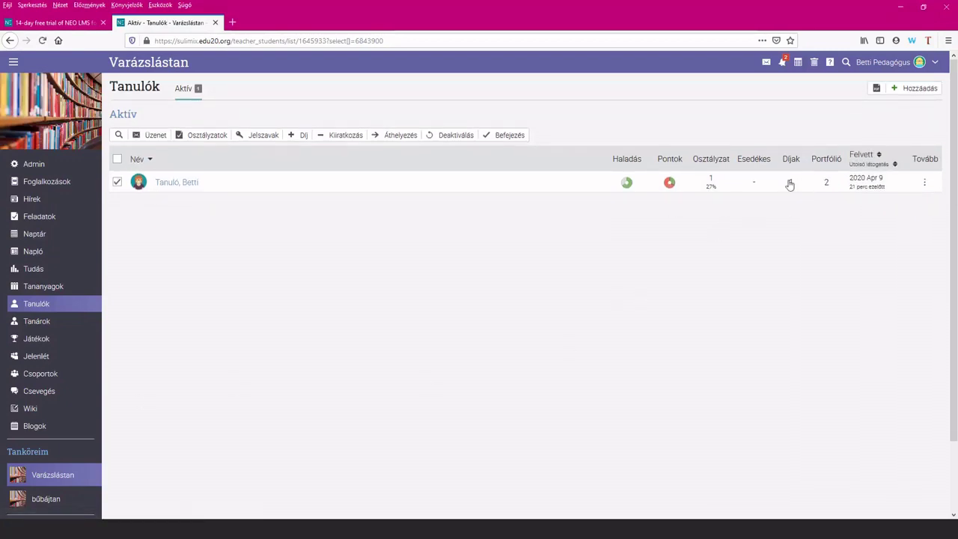
- Open the student's Díjak list and view the details of the "Jó házi feladat beadása" badge
{"action": "left_click", "coordinate": [789, 183]}
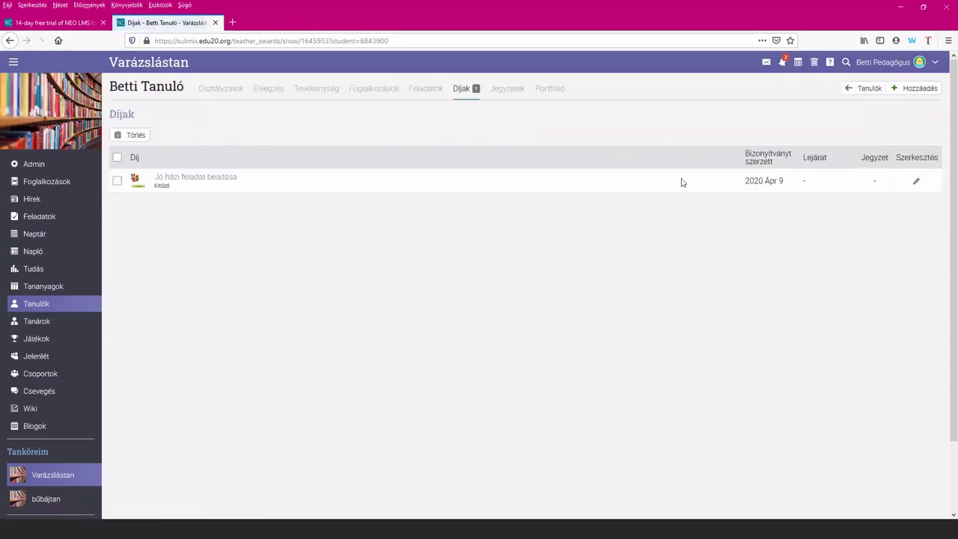
{"action": "left_click", "coordinate": [158, 178]}
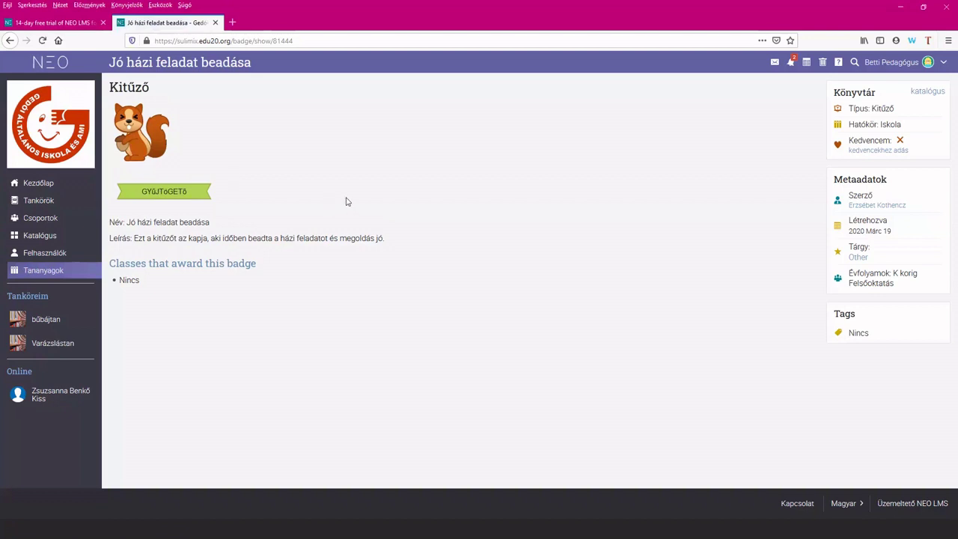
- Start adding a Kitűző resource to the library and check the Tárgy choices in the badge maker without choosing one
{"action": "mouse_move", "coordinate": [73, 275]}
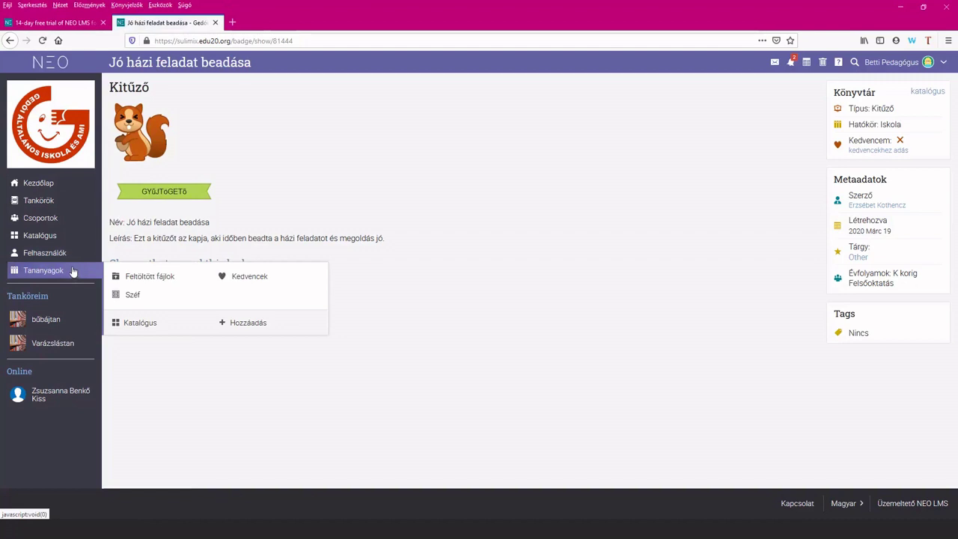
{"action": "left_click", "coordinate": [232, 325]}
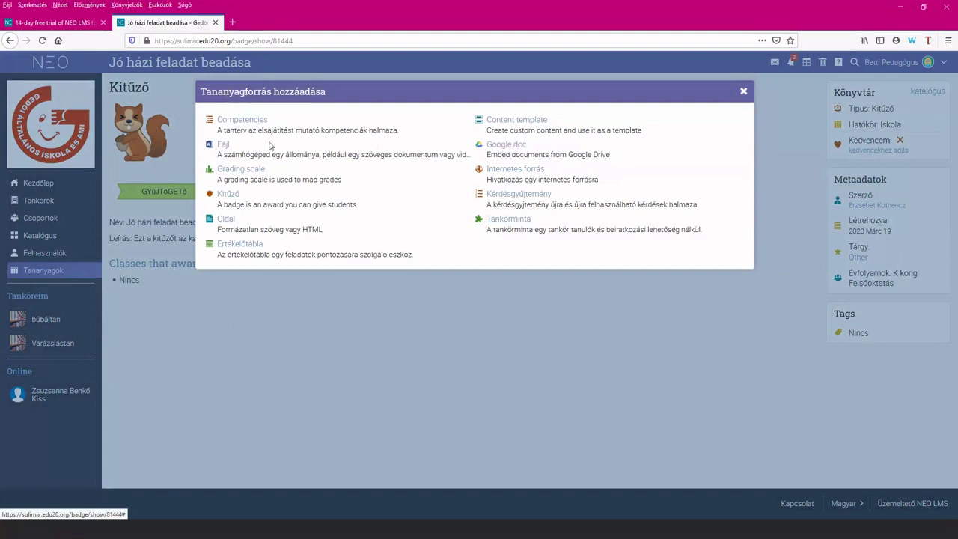
{"action": "left_click", "coordinate": [227, 196]}
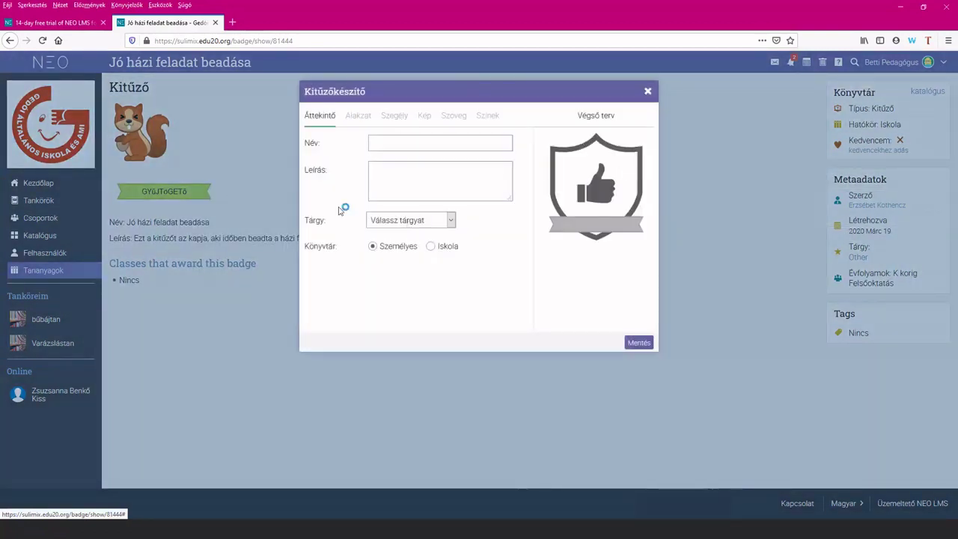
{"action": "left_click", "coordinate": [452, 222]}
{"action": "left_click", "coordinate": [451, 222]}
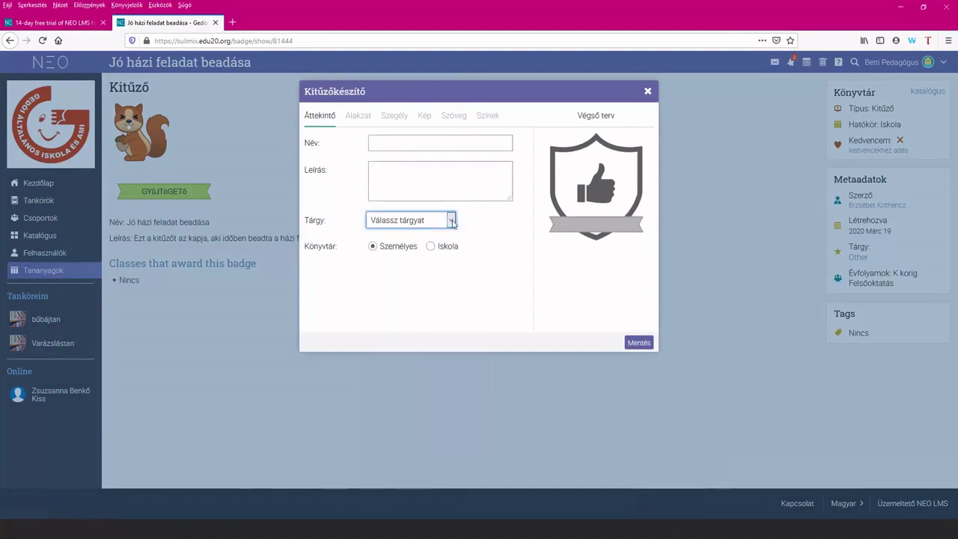
- Browse the available badge shapes and give the badge the double-line border
{"action": "left_click", "coordinate": [359, 122]}
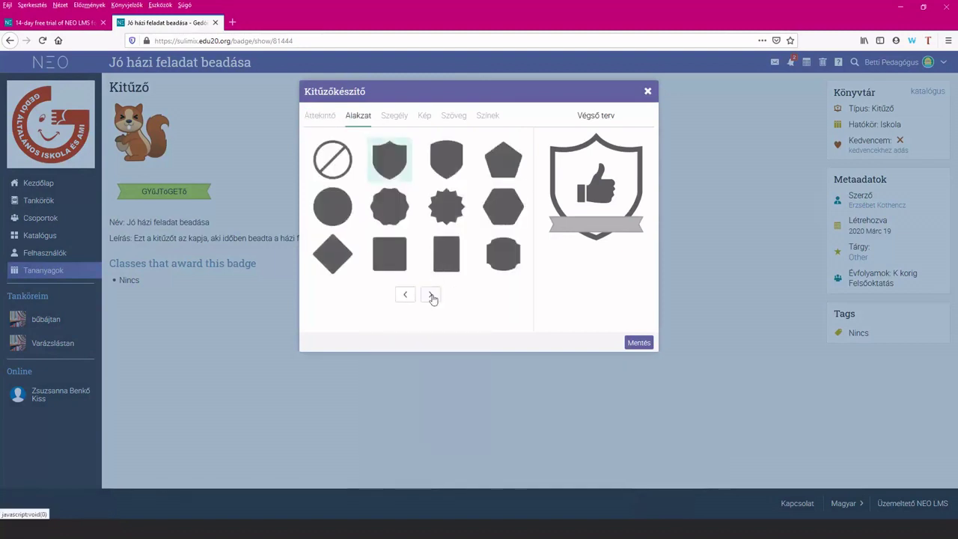
{"action": "left_click", "coordinate": [432, 296]}
{"action": "left_click", "coordinate": [395, 116]}
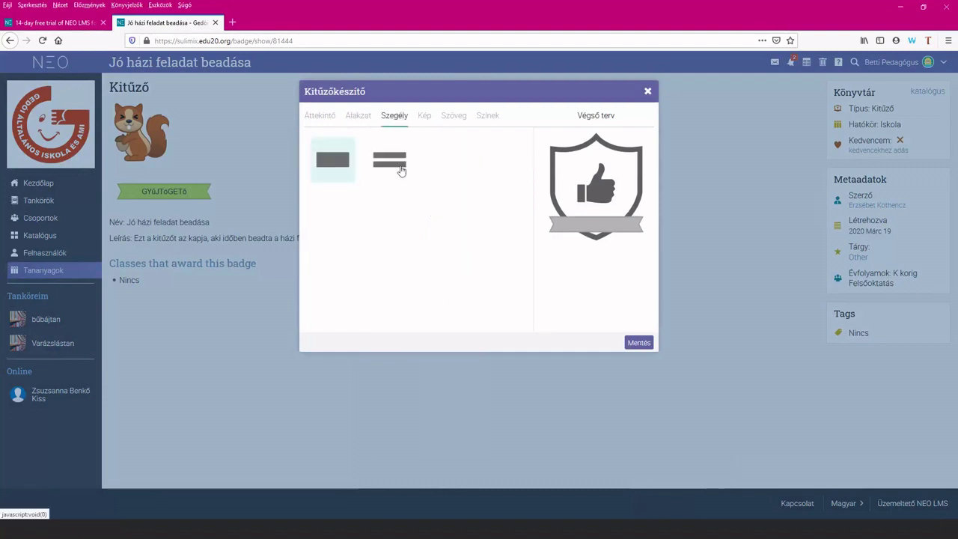
{"action": "left_click", "coordinate": [383, 161]}
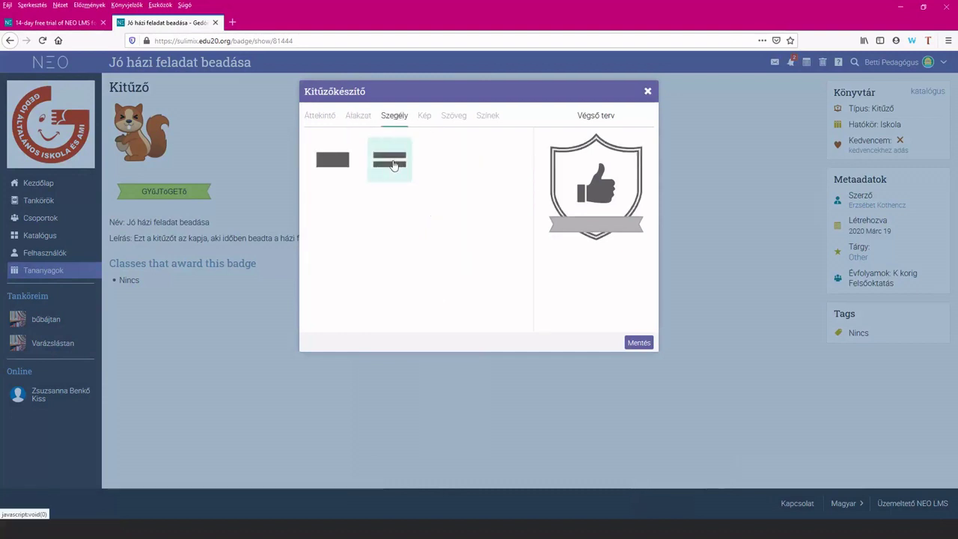
- Browse the badge image choices and view the banner and message text options, leaving them unchanged
{"action": "left_click", "coordinate": [430, 119]}
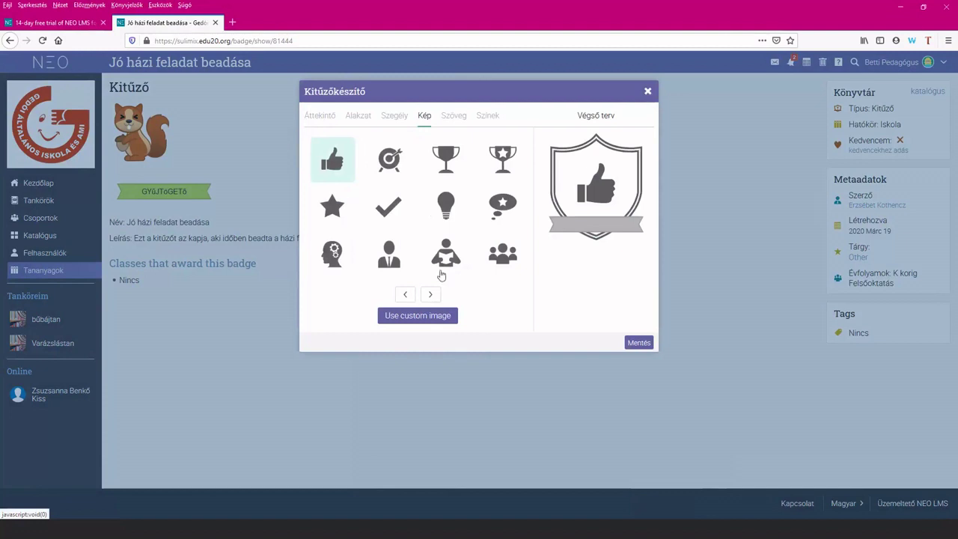
{"action": "left_click", "coordinate": [431, 295]}
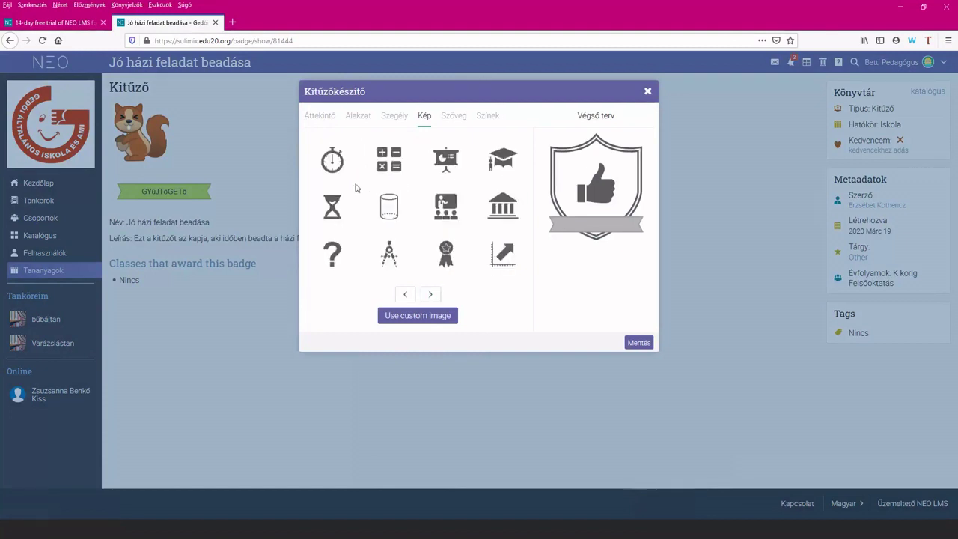
{"action": "left_click", "coordinate": [454, 119]}
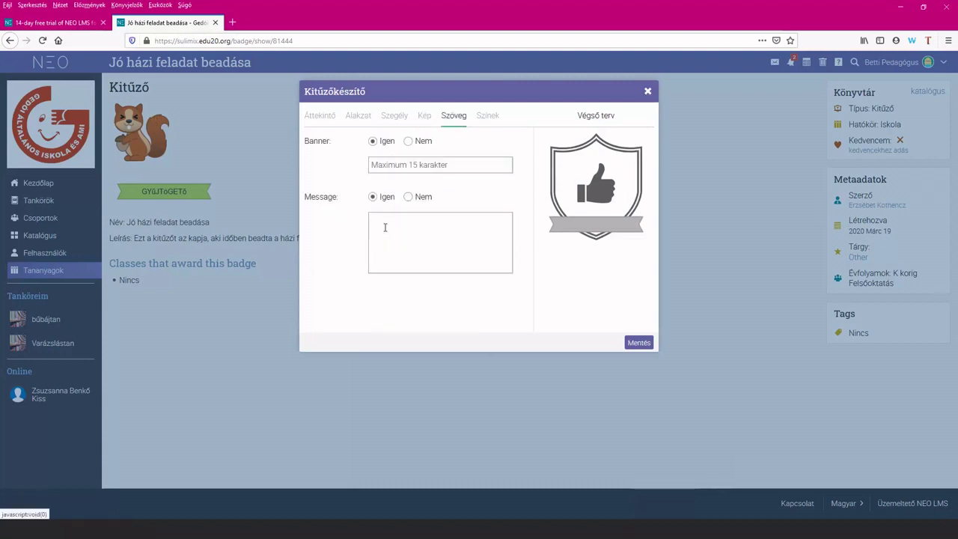
- Set the badge's Szegély colour to dark blue #373D5F and close the badge maker without saving
{"action": "left_click", "coordinate": [491, 120]}
{"action": "left_click", "coordinate": [410, 171]}
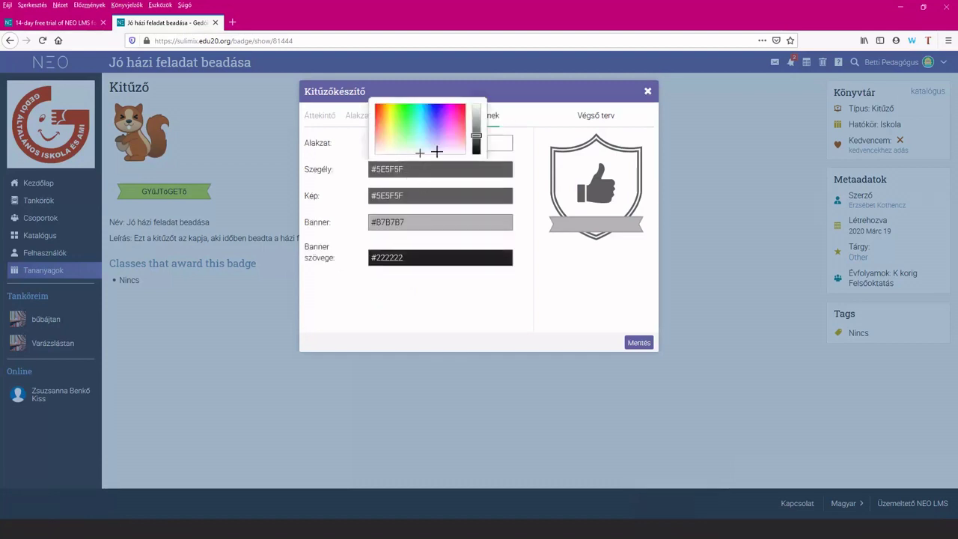
{"action": "left_click_drag", "start_coordinate": [437, 152], "coordinate": [432, 133]}
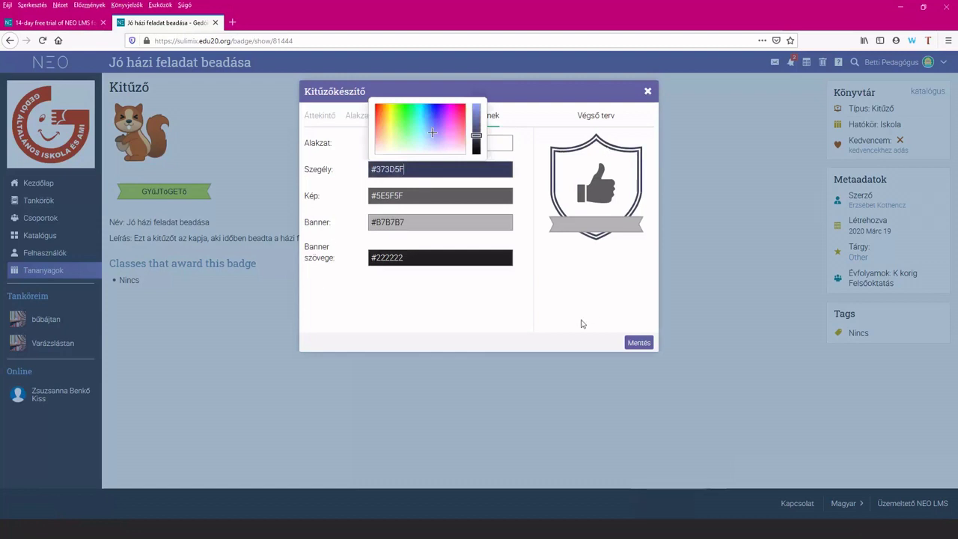
{"action": "left_click", "coordinate": [647, 92]}
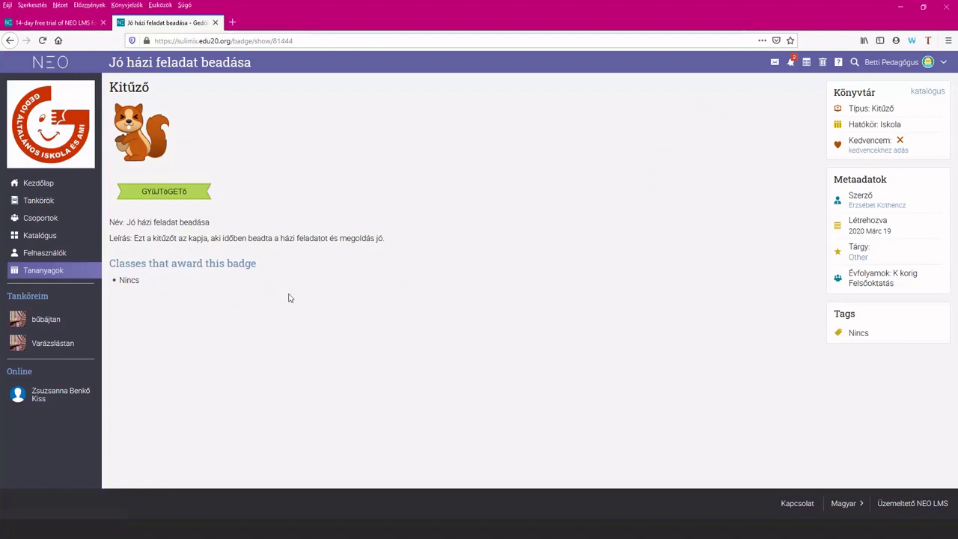
- Open the Katalógus page
{"action": "left_click", "coordinate": [57, 238]}
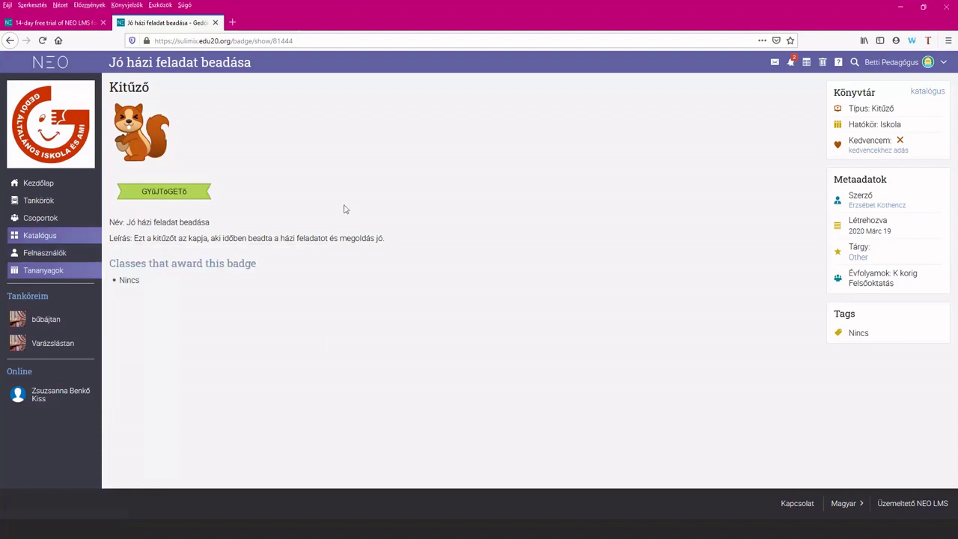